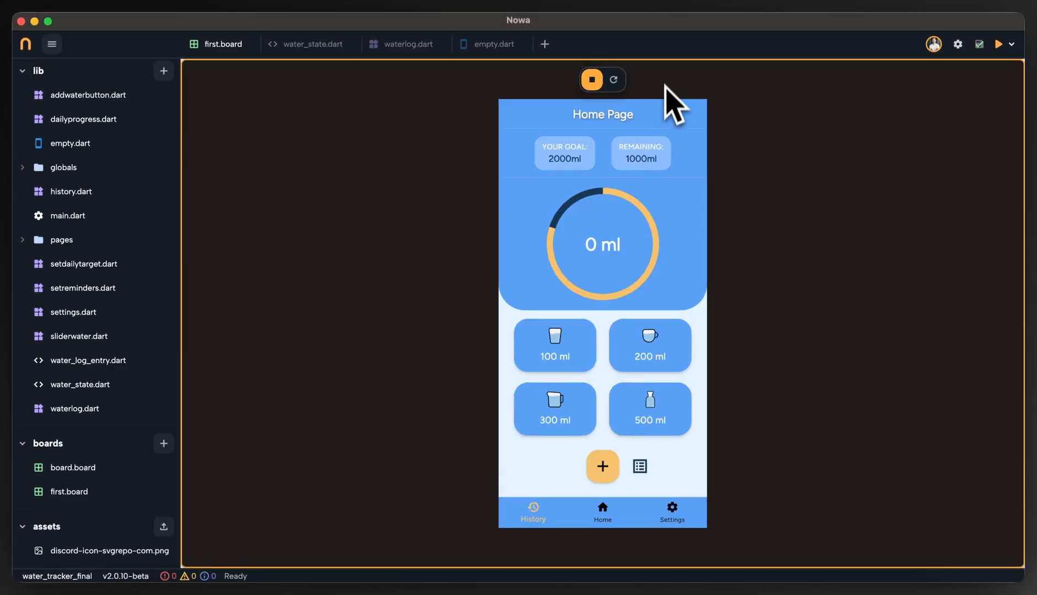
Test adding water with the 100 ml button in the running preview and stop the preview.
{"action": "left_click", "coordinate": [576, 358]}
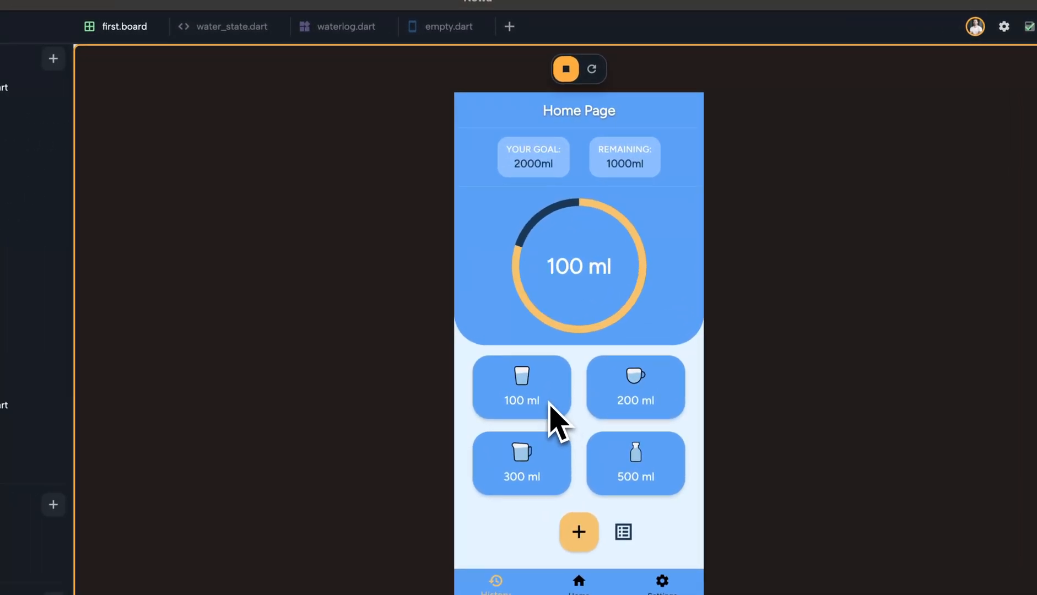
{"action": "left_click", "coordinate": [551, 408]}
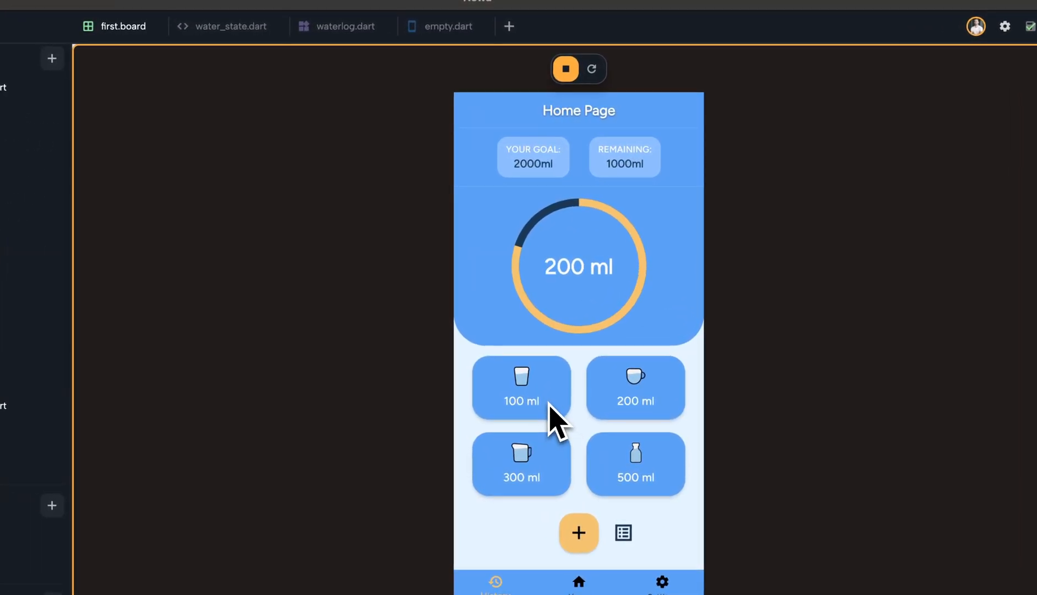
{"action": "left_click", "coordinate": [556, 417]}
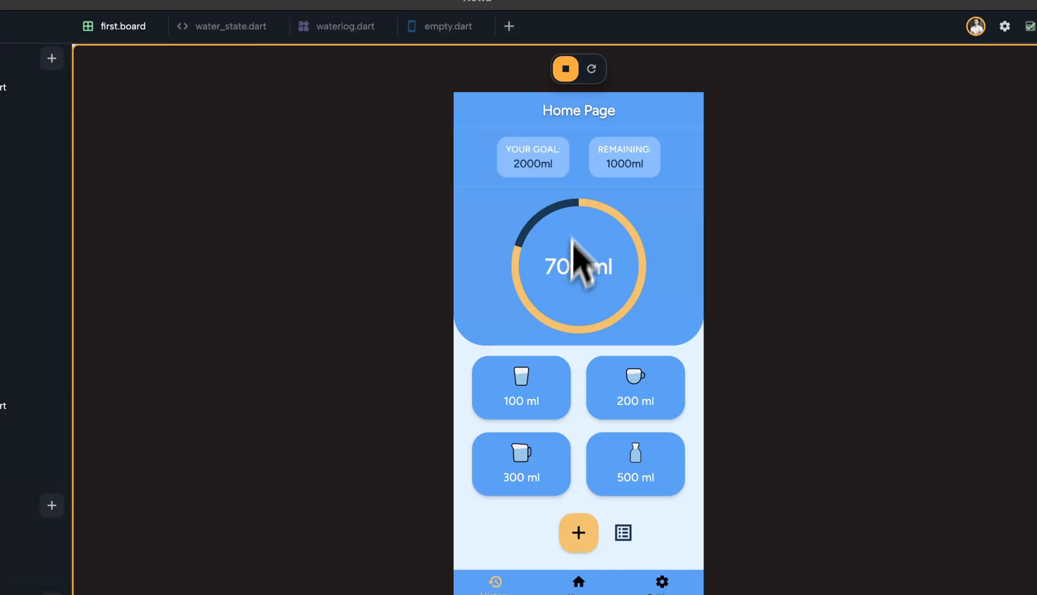
{"action": "left_click", "coordinate": [565, 69]}
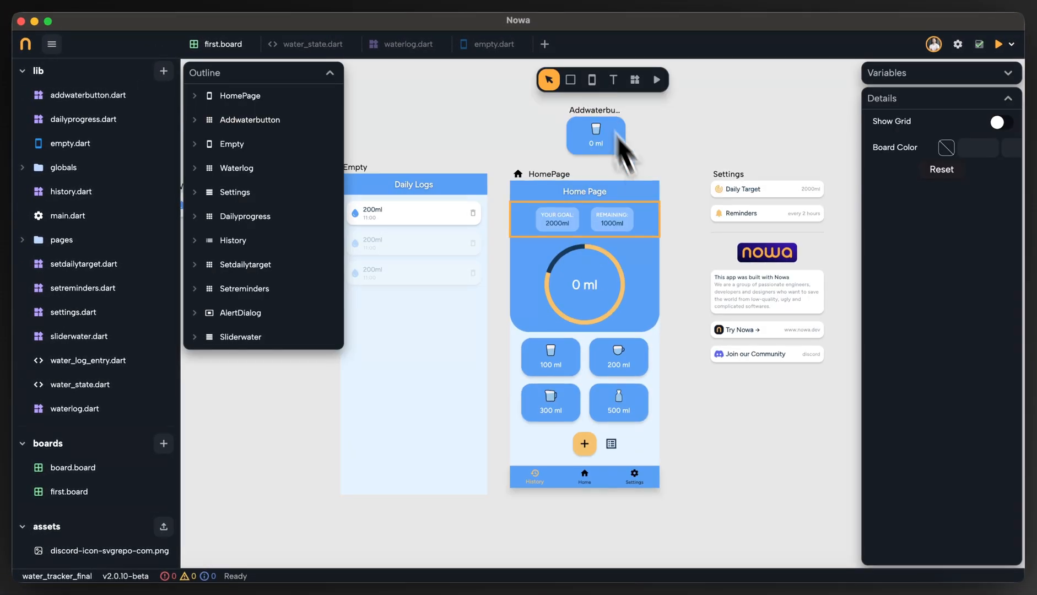
Examine the Daily Logs screen and the HomePage layout, including the row with the plus and list icons.
{"action": "left_click_drag", "start_coordinate": [427, 147], "coordinate": [476, 131]}
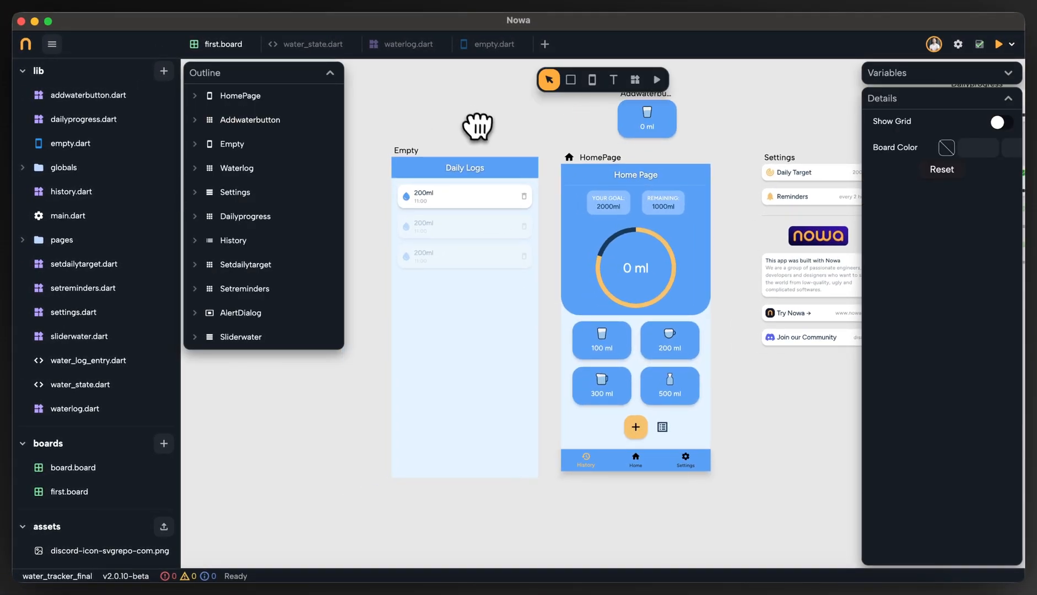
{"action": "scroll", "coordinate": [475, 136], "scroll_direction": "up", "scroll_amount": 1}
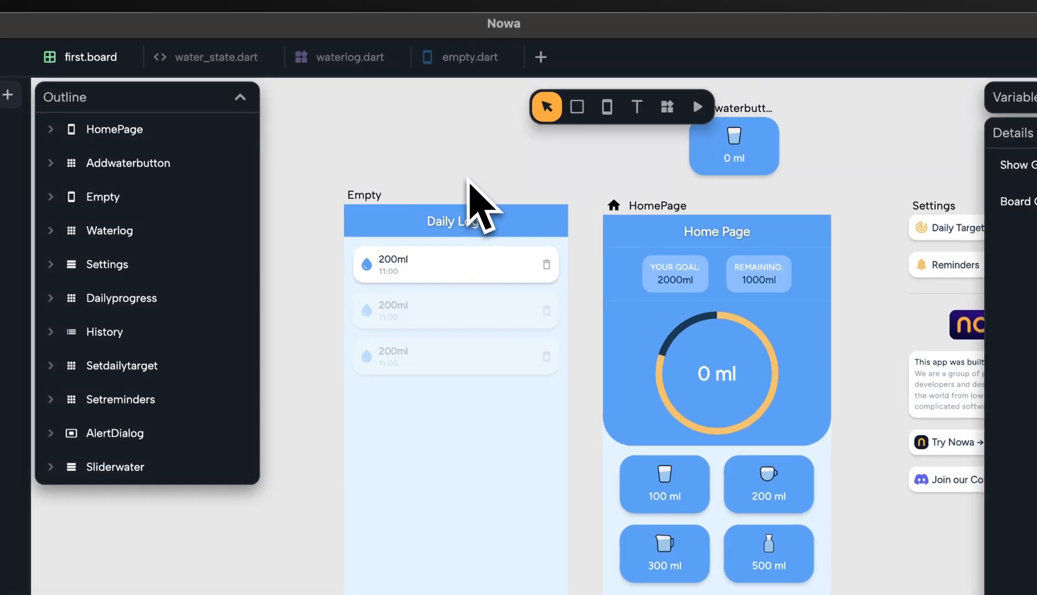
{"action": "scroll", "coordinate": [465, 187], "scroll_direction": "up", "scroll_amount": 2}
{"action": "scroll", "coordinate": [464, 188], "scroll_direction": "down", "scroll_amount": 3}
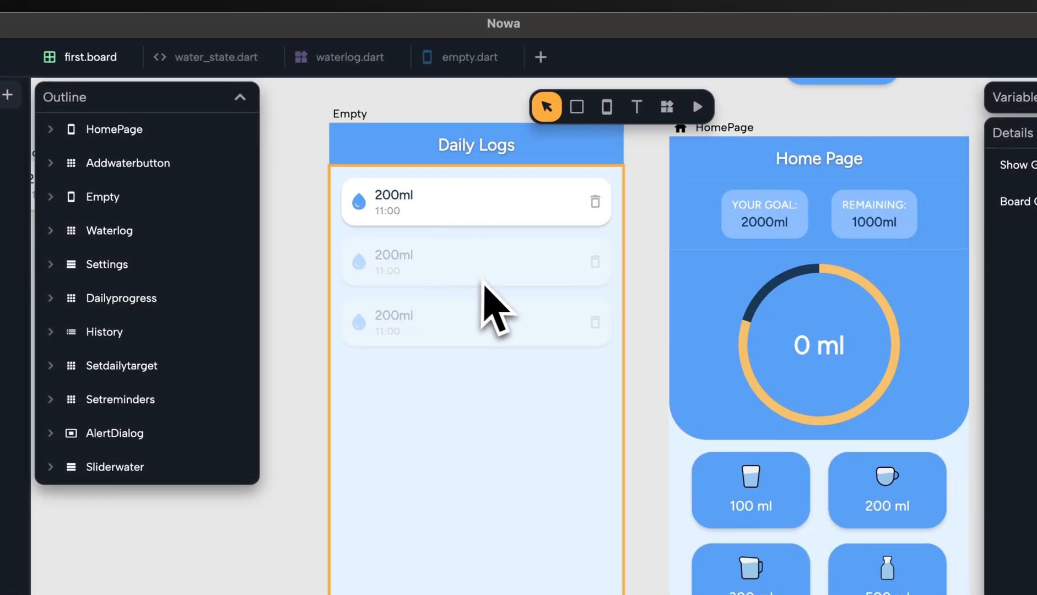
{"action": "left_click_drag", "start_coordinate": [630, 321], "coordinate": [606, 360]}
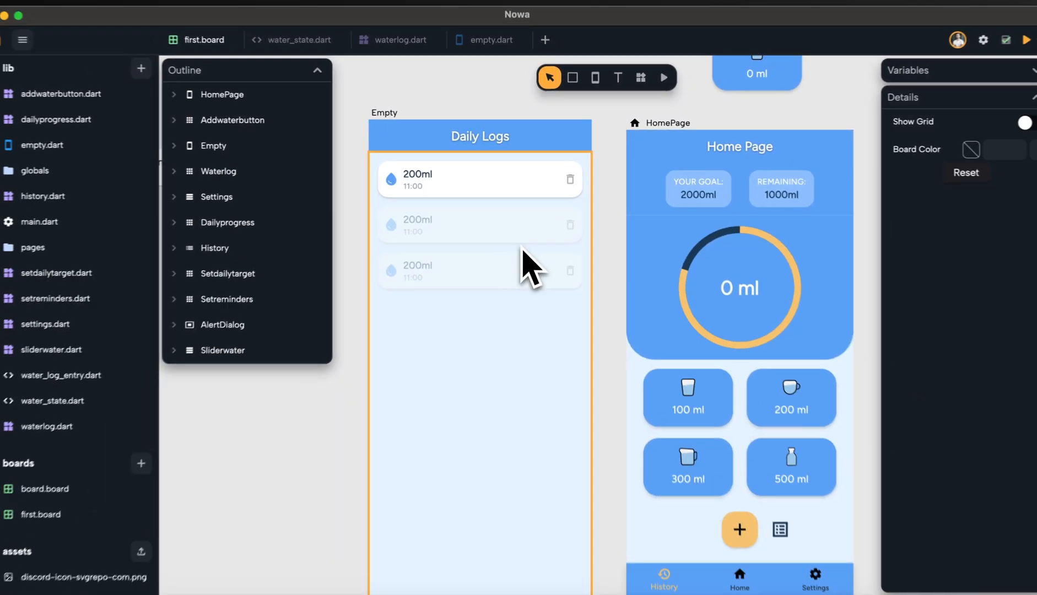
{"action": "scroll", "coordinate": [672, 389], "scroll_direction": "down", "scroll_amount": 3}
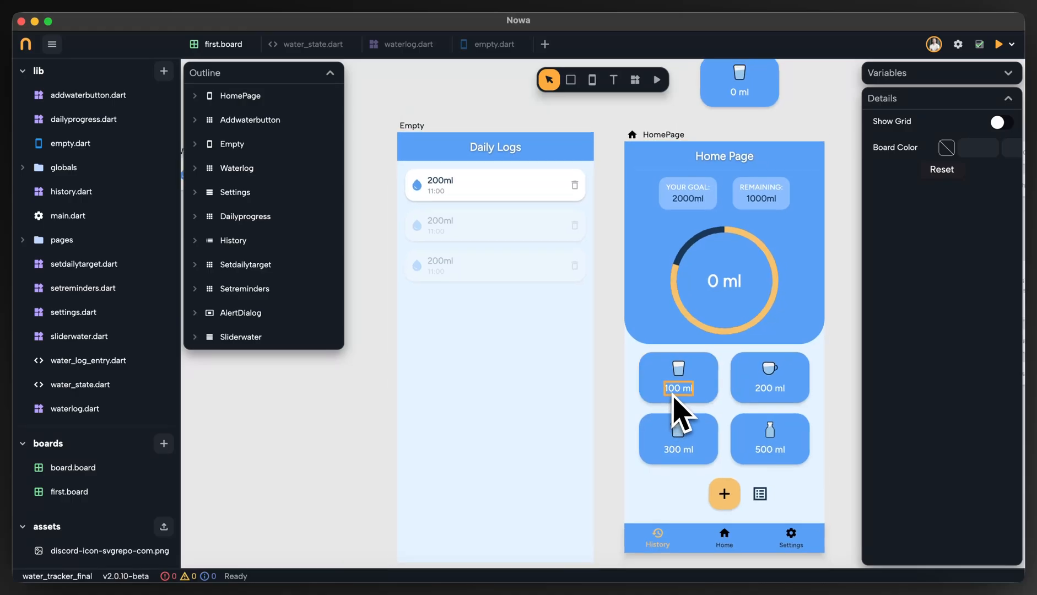
{"action": "left_click_drag", "start_coordinate": [831, 380], "coordinate": [782, 320]}
{"action": "scroll", "coordinate": [776, 326], "scroll_direction": "up", "scroll_amount": 1}
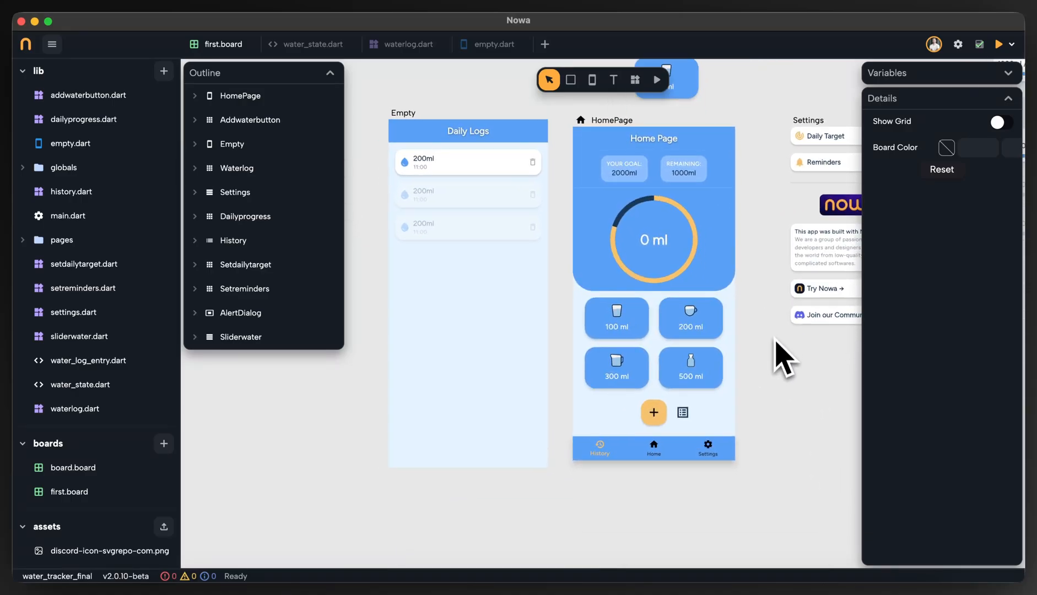
{"action": "left_click_drag", "start_coordinate": [772, 357], "coordinate": [755, 366]}
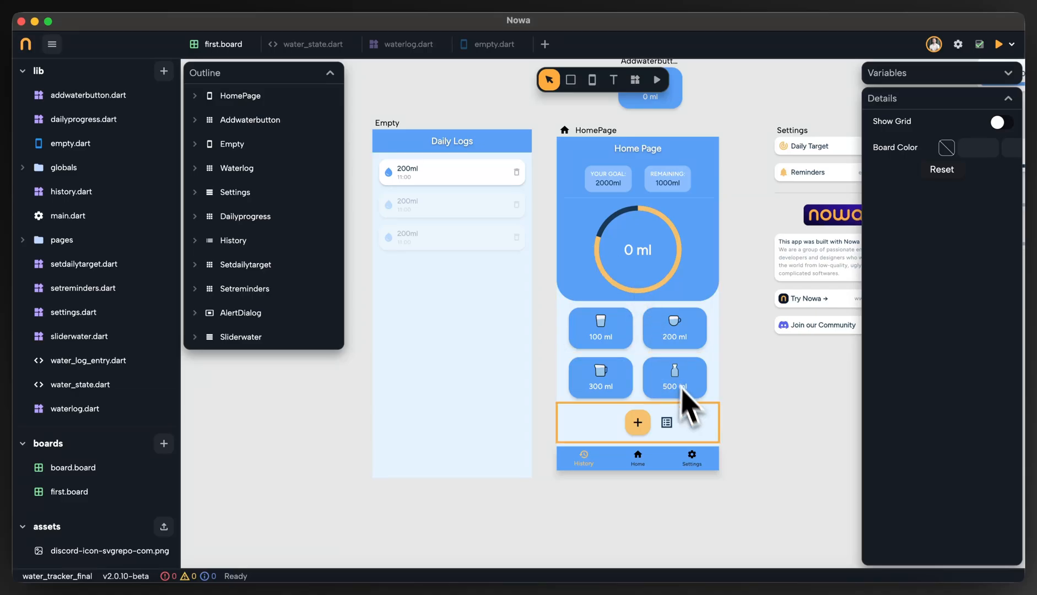
{"action": "scroll", "coordinate": [699, 441], "scroll_direction": "up", "scroll_amount": 3}
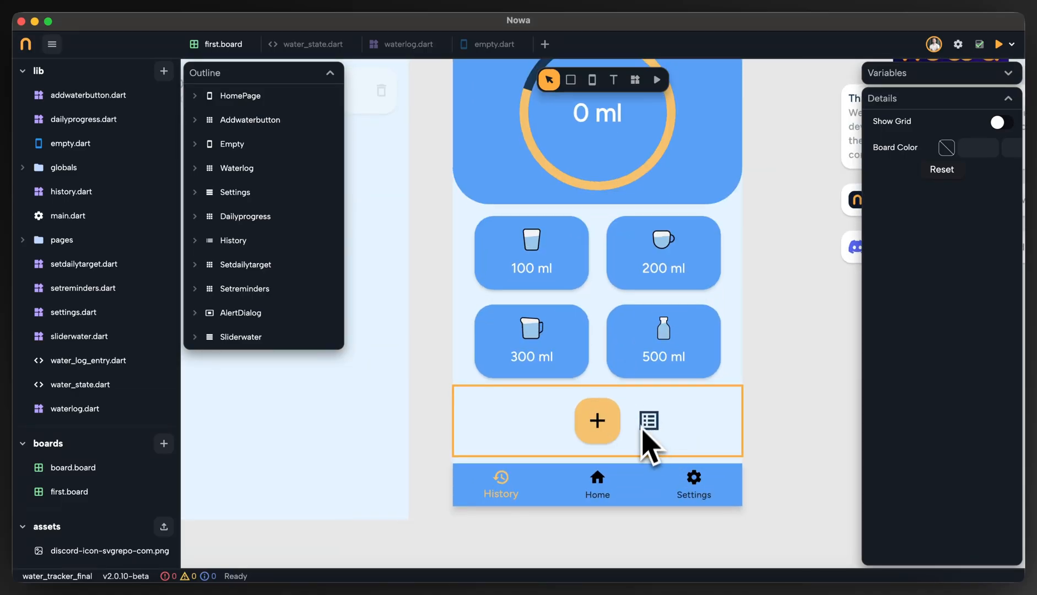
{"action": "scroll", "coordinate": [650, 446], "scroll_direction": "down", "scroll_amount": 3}
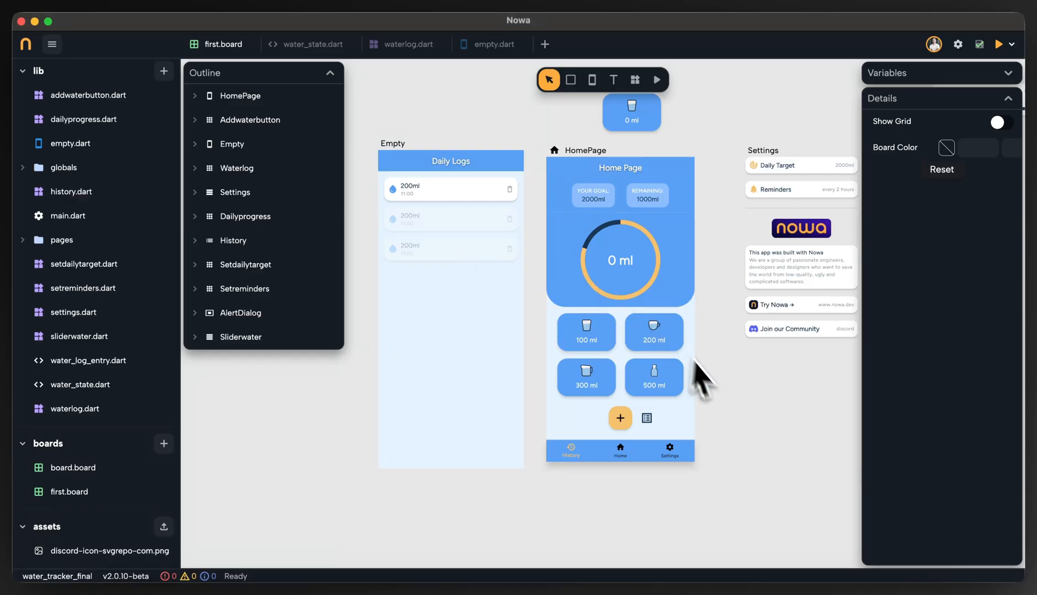
Wrap the list icon beside the plus button on the HomePage in a Gesture Detector.
{"action": "scroll", "coordinate": [709, 428], "scroll_direction": "up", "scroll_amount": 3}
{"action": "left_click", "coordinate": [605, 352]}
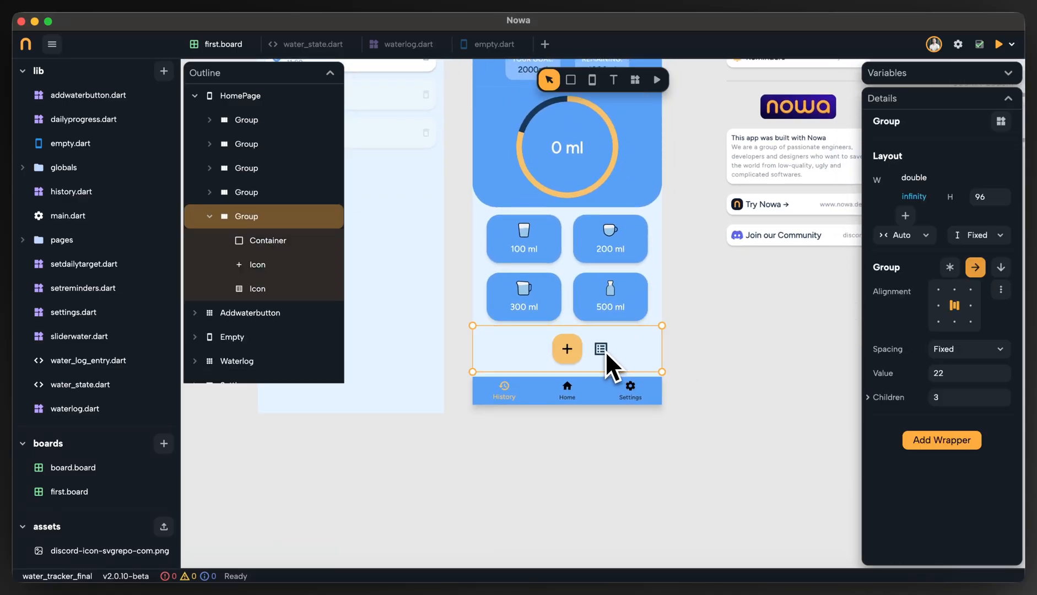
{"action": "left_click", "coordinate": [606, 351]}
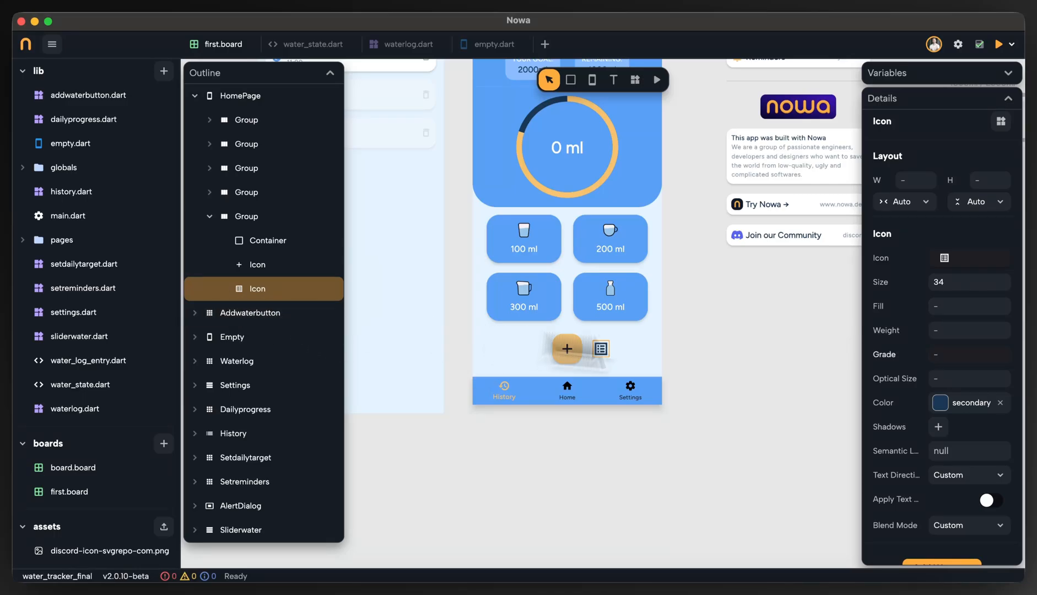
{"action": "scroll", "coordinate": [984, 378], "scroll_direction": "down", "scroll_amount": 2}
{"action": "left_click", "coordinate": [943, 536]}
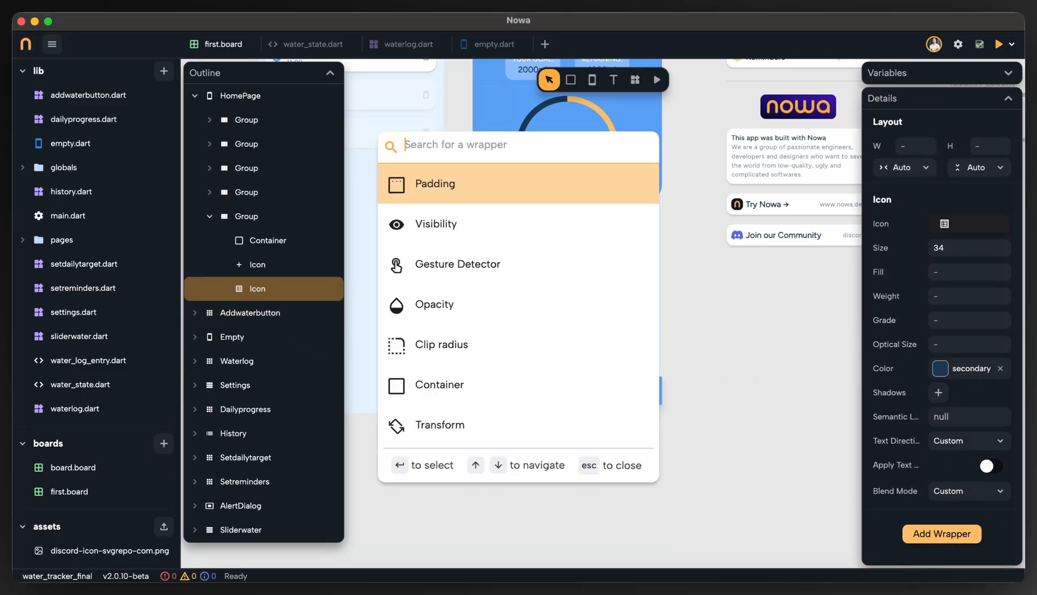
{"action": "type", "text": "ges"}
{"action": "key", "text": "Return"}
Create an On Tap circuit for the list icon's Gesture Detector and add a global Navigator node to it.
{"action": "scroll", "coordinate": [945, 512], "scroll_direction": "down", "scroll_amount": 5}
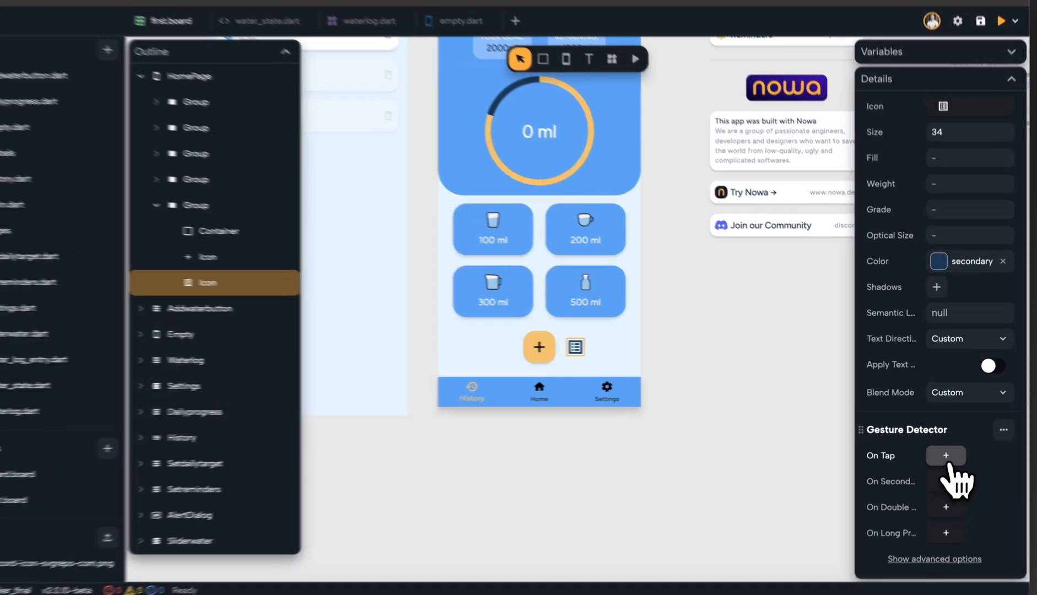
{"action": "left_click", "coordinate": [948, 450]}
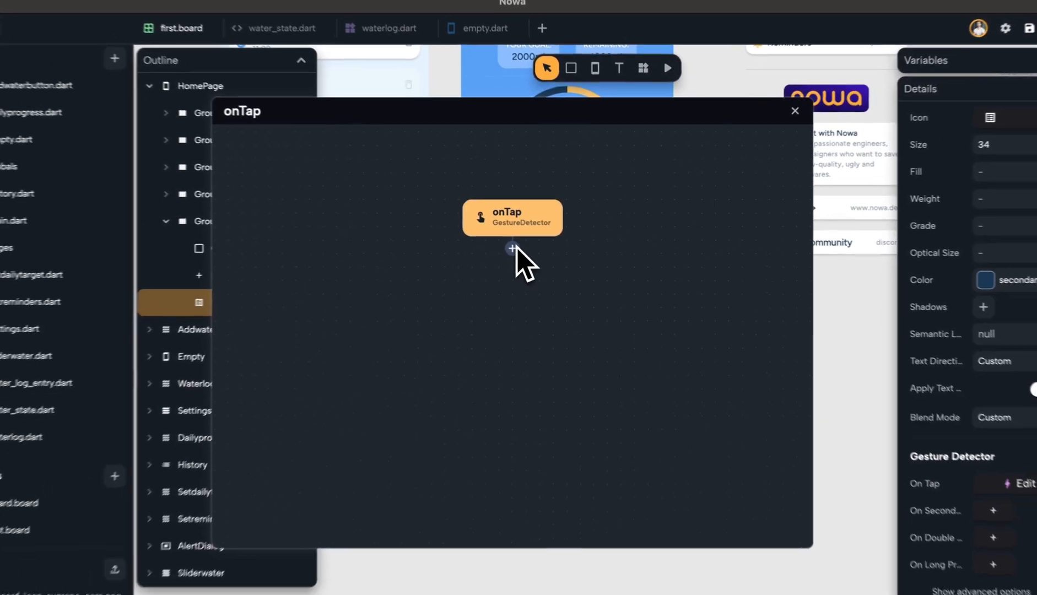
{"action": "left_click", "coordinate": [430, 214]}
{"action": "type", "text": "nav"}
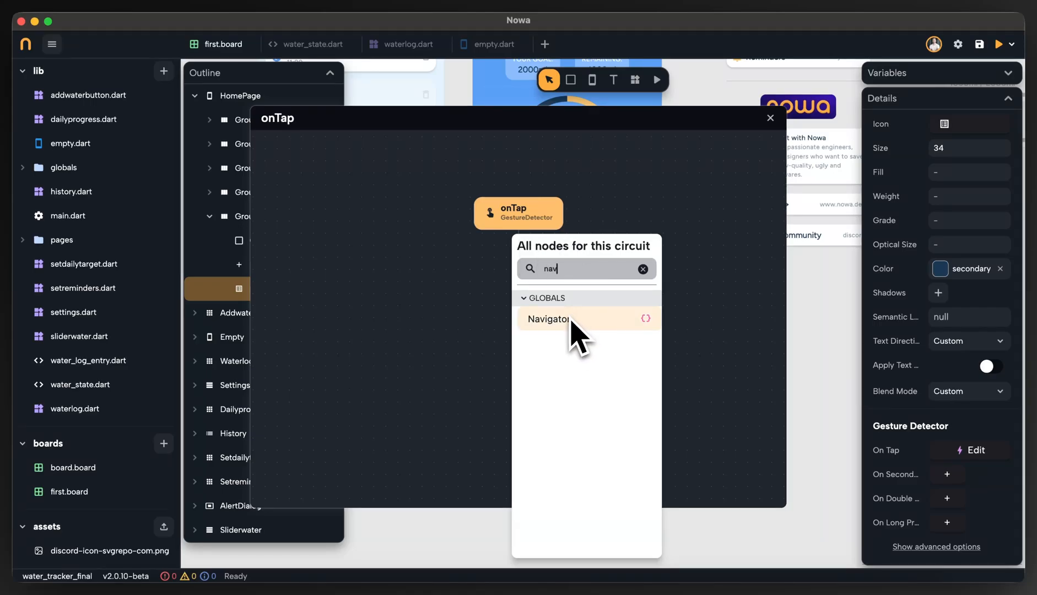
{"action": "left_click", "coordinate": [643, 269]}
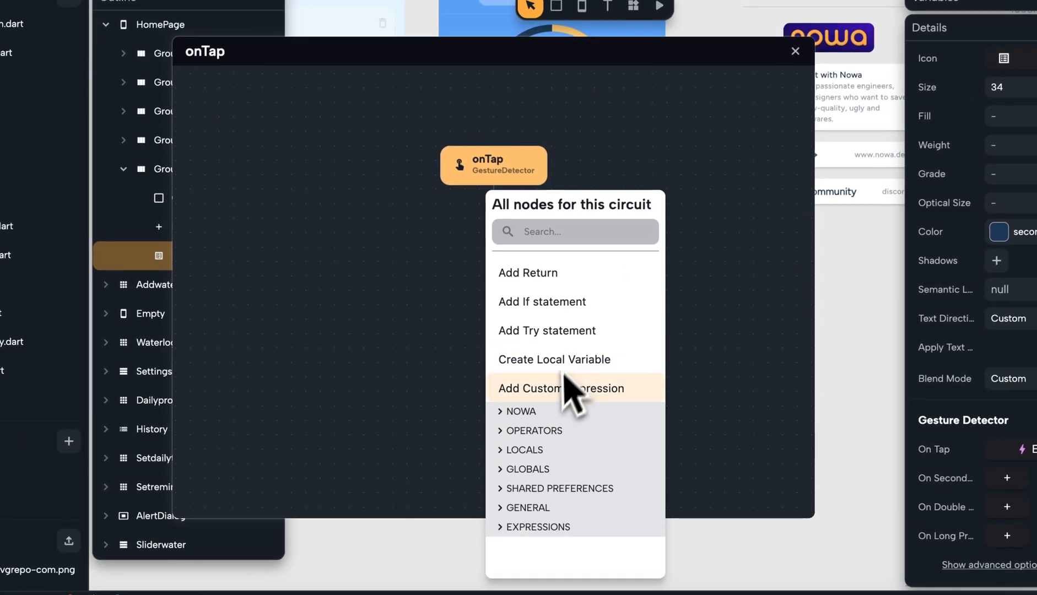
{"action": "left_click", "coordinate": [530, 469]}
{"action": "left_click", "coordinate": [533, 494]}
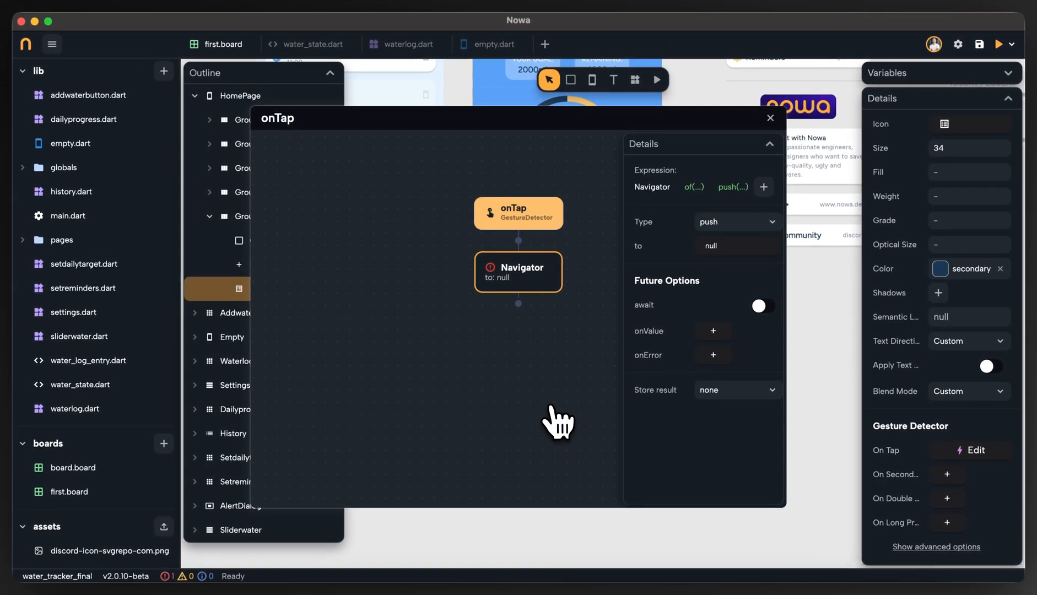
Leave the onTap circuit and rename the Empty screen holding the Daily Logs as TodayHistory.
{"action": "left_click_drag", "start_coordinate": [584, 126], "coordinate": [710, 208]}
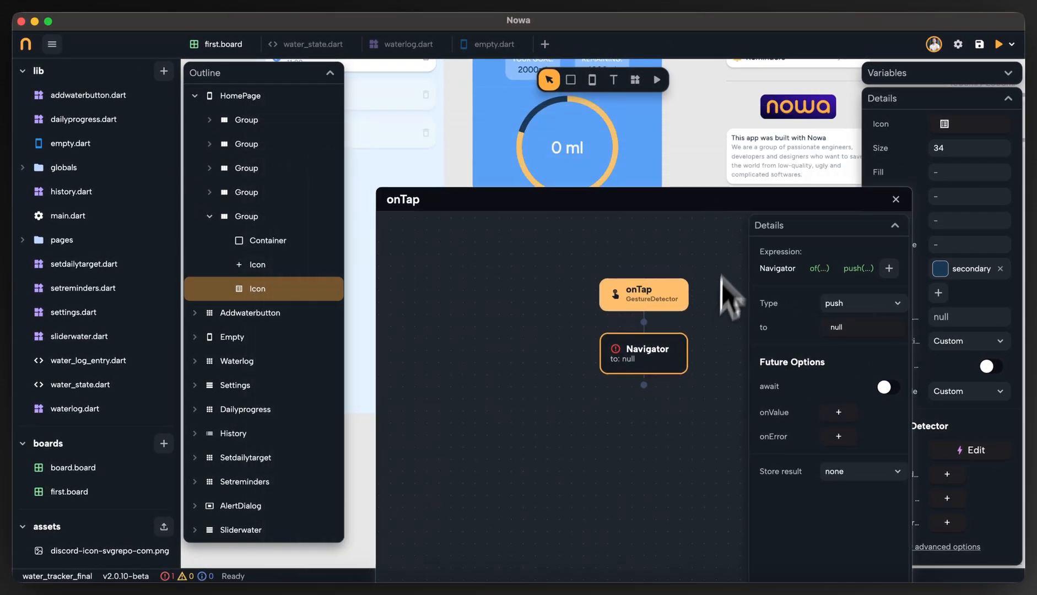
{"action": "scroll", "coordinate": [707, 188], "scroll_direction": "up", "scroll_amount": 3}
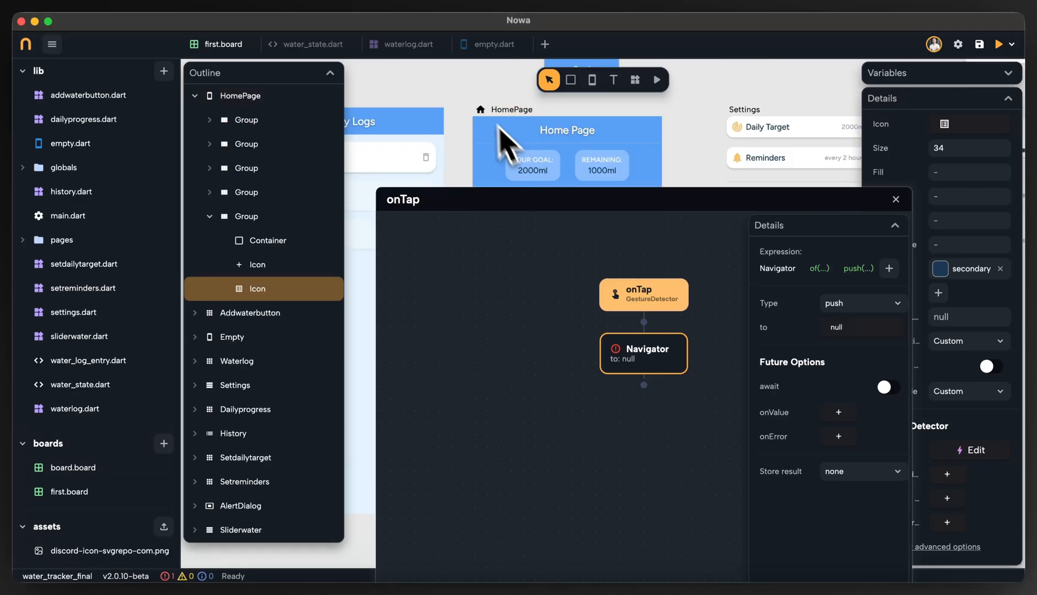
{"action": "scroll", "coordinate": [498, 127], "scroll_direction": "left", "scroll_amount": 2}
{"action": "scroll", "coordinate": [554, 96], "scroll_direction": "left", "scroll_amount": 3}
{"action": "left_click", "coordinate": [472, 121]}
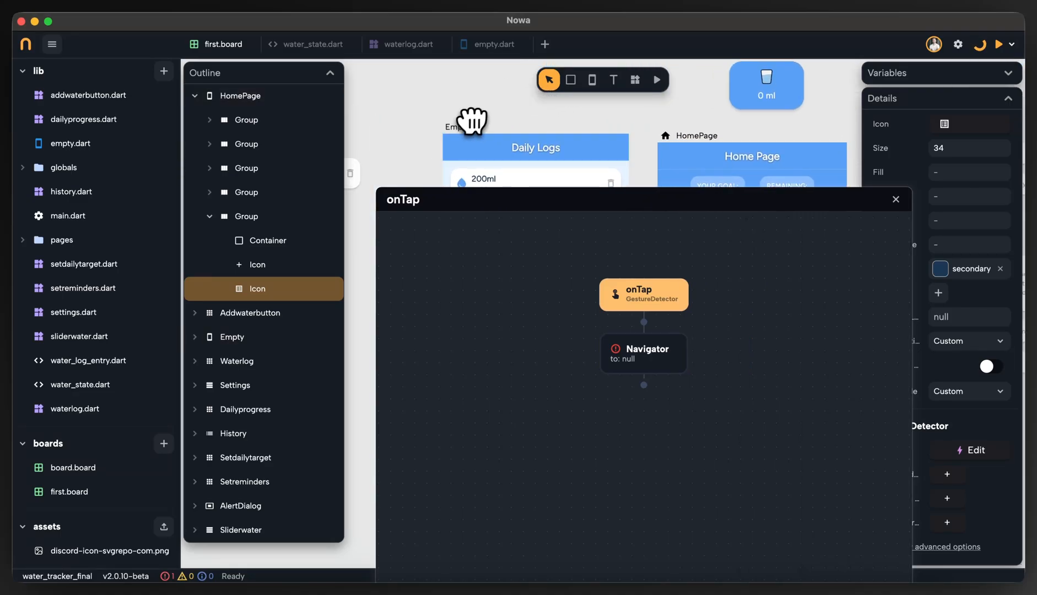
{"action": "left_click", "coordinate": [945, 212]}
{"action": "left_click", "coordinate": [459, 130]}
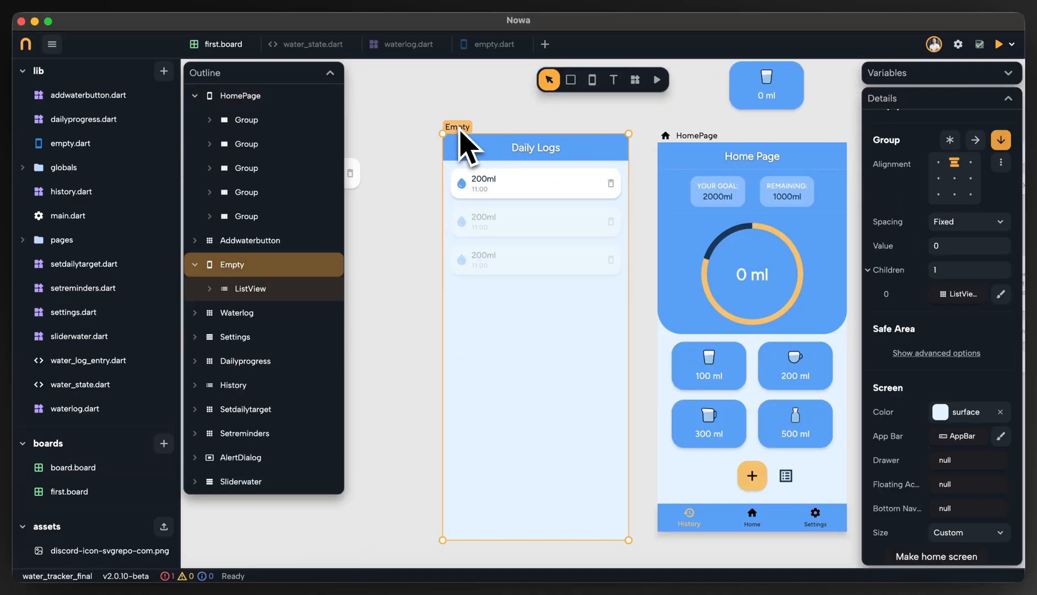
{"action": "scroll", "coordinate": [974, 205], "scroll_direction": "up", "scroll_amount": 3}
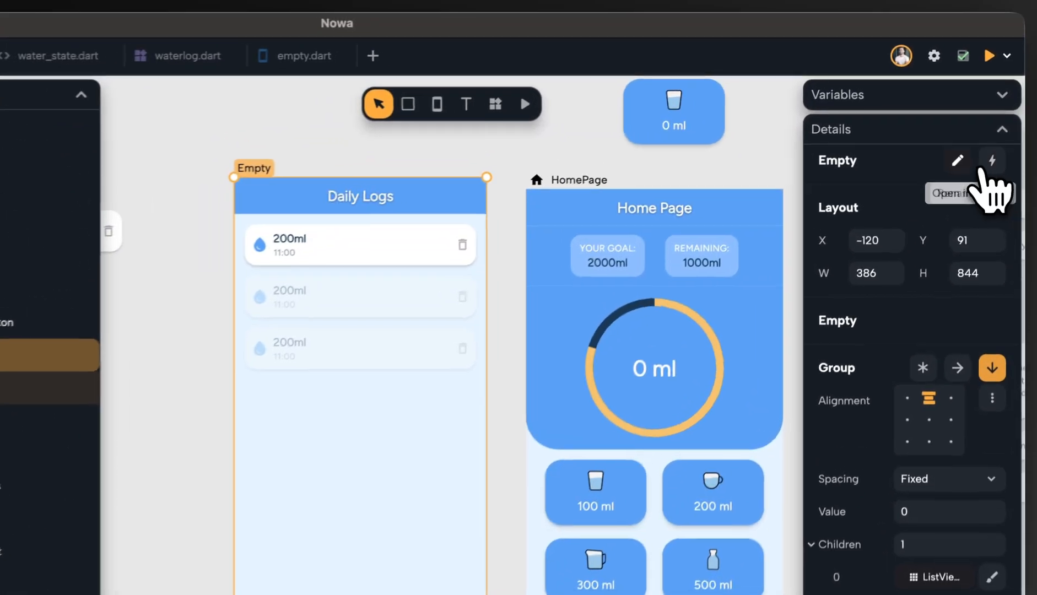
{"action": "left_click", "coordinate": [974, 122]}
{"action": "left_click", "coordinate": [905, 170]}
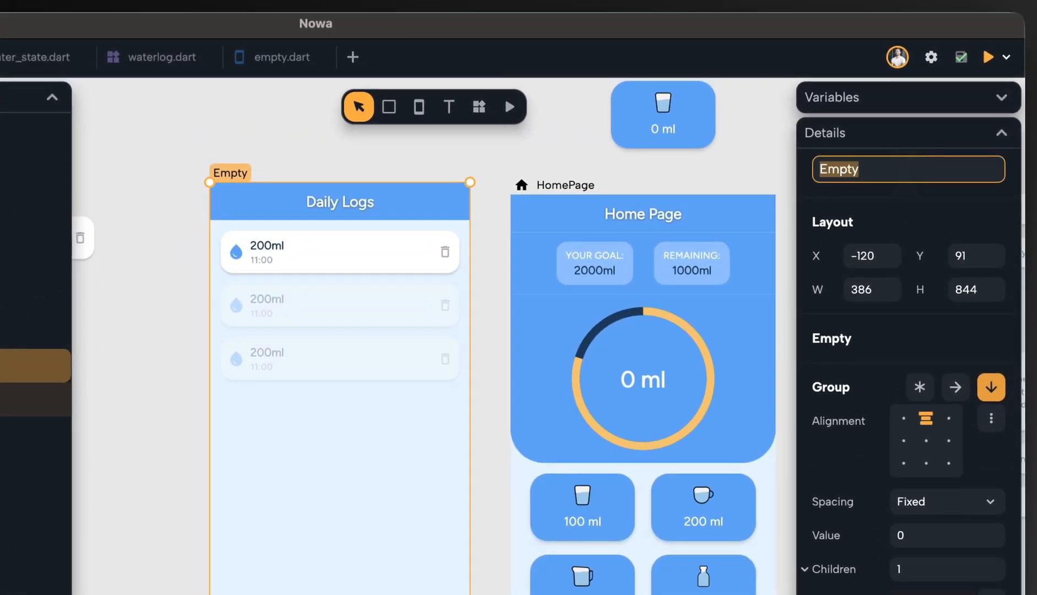
{"action": "type", "text": "TodayH"}
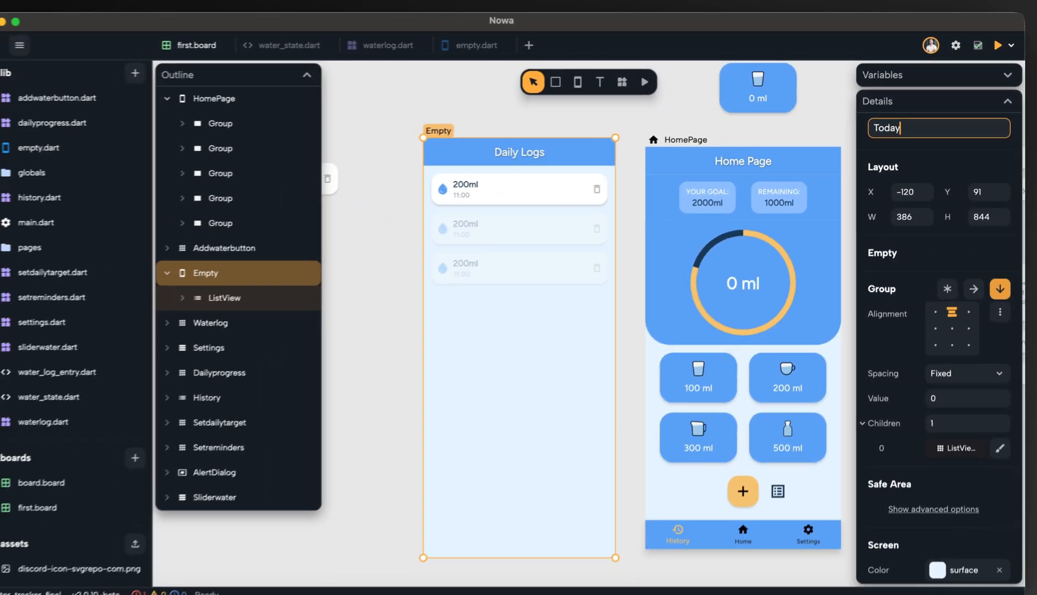
{"action": "type", "text": "istory"}
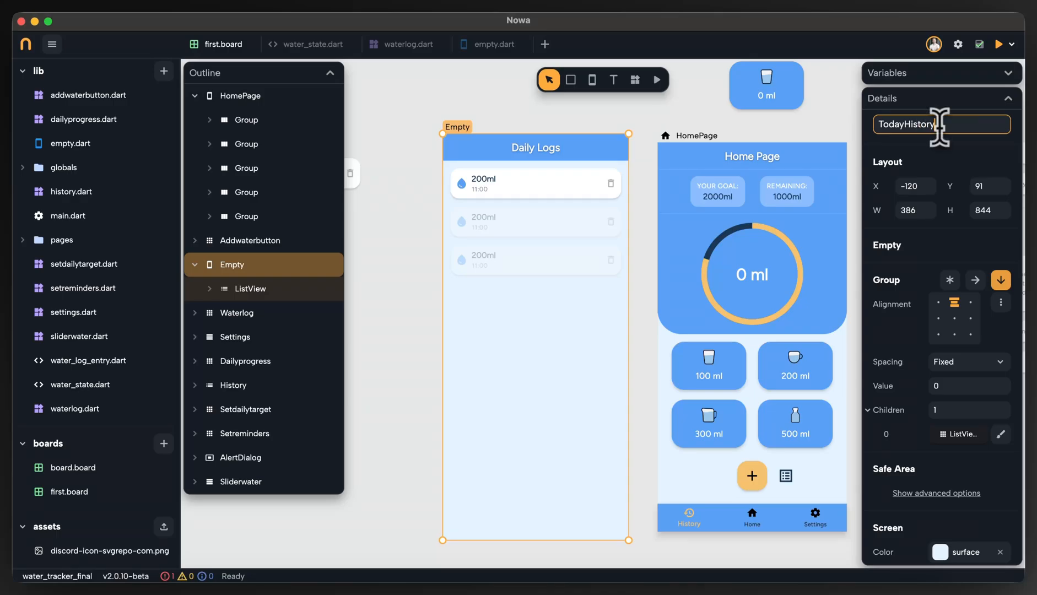
{"action": "key", "text": "Return"}
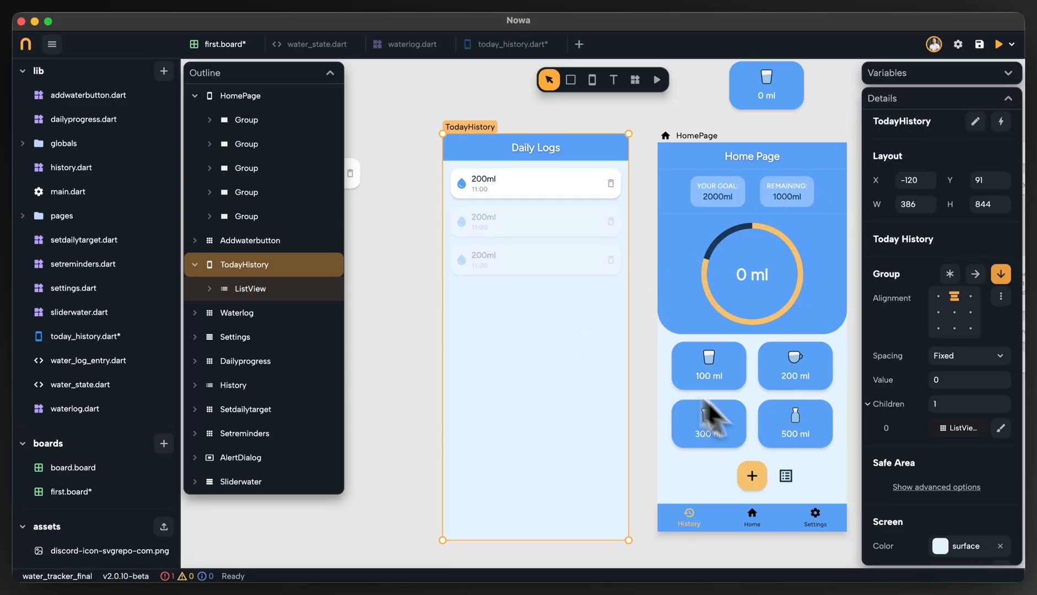
{"action": "key", "text": "Escape"}
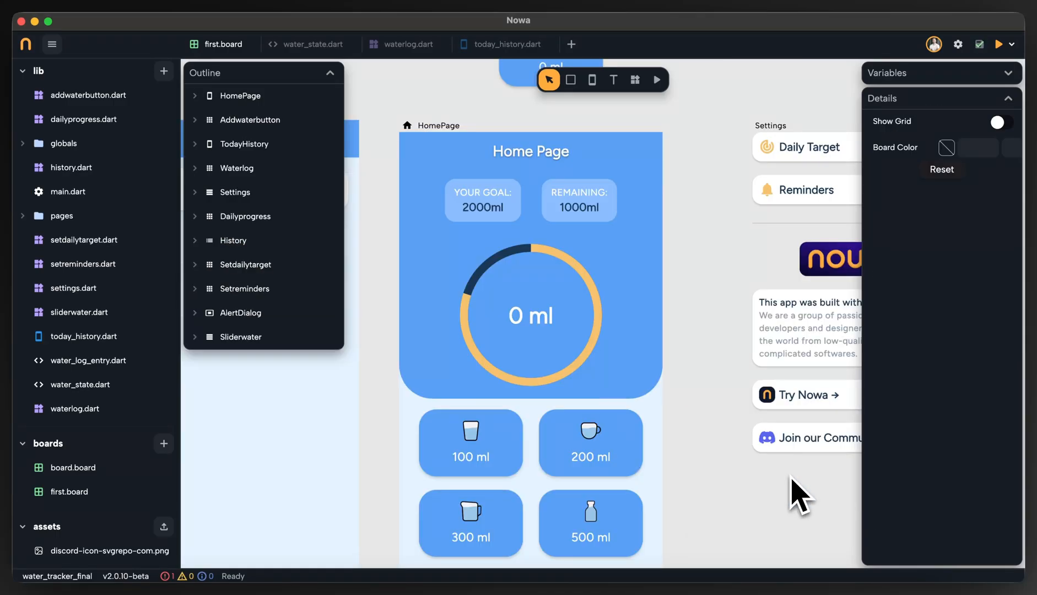
Set the Navigator node in the list icon's On Tap circuit to push to the TodayHistory screen.
{"action": "scroll", "coordinate": [791, 478], "scroll_direction": "down", "scroll_amount": 3}
{"action": "scroll", "coordinate": [776, 469], "scroll_direction": "down", "scroll_amount": 5}
{"action": "left_click", "coordinate": [569, 301]}
{"action": "scroll", "coordinate": [904, 356], "scroll_direction": "down", "scroll_amount": 3}
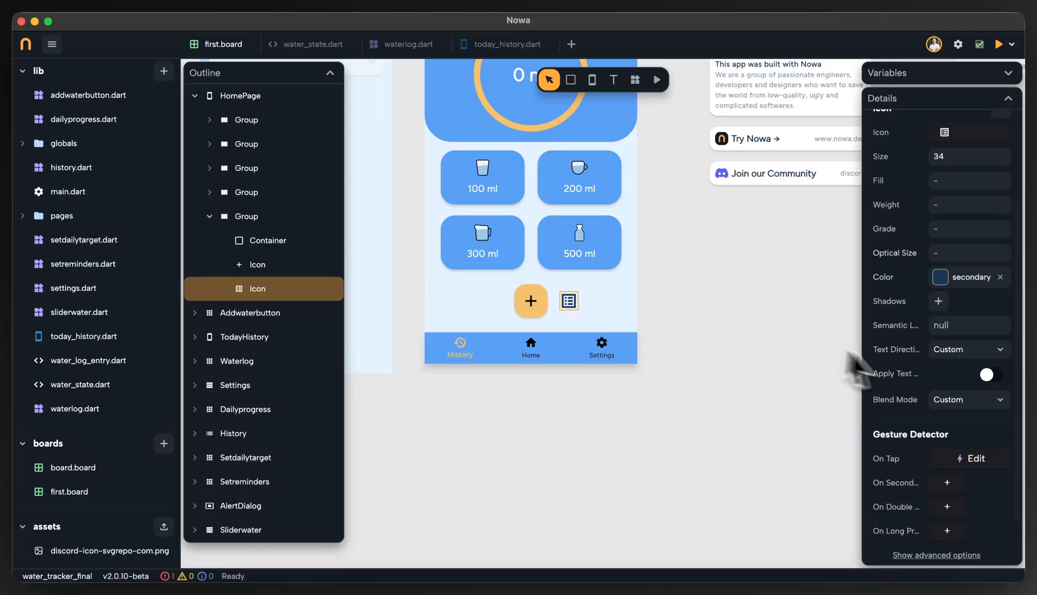
{"action": "scroll", "coordinate": [948, 441], "scroll_direction": "down", "scroll_amount": 2}
{"action": "left_click", "coordinate": [972, 395]}
{"action": "left_click", "coordinate": [521, 273]}
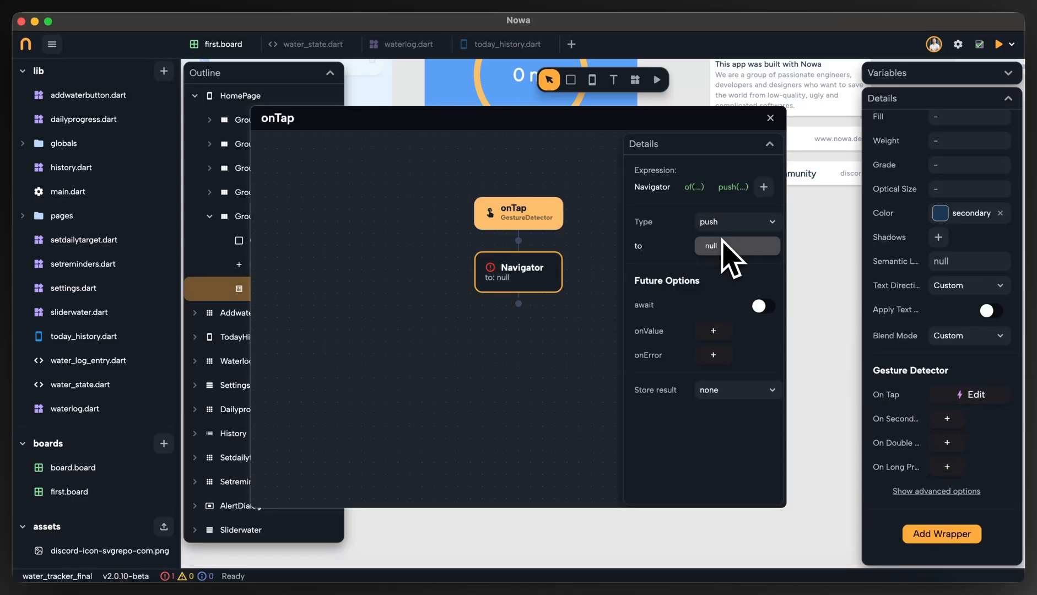
{"action": "left_click", "coordinate": [708, 222]}
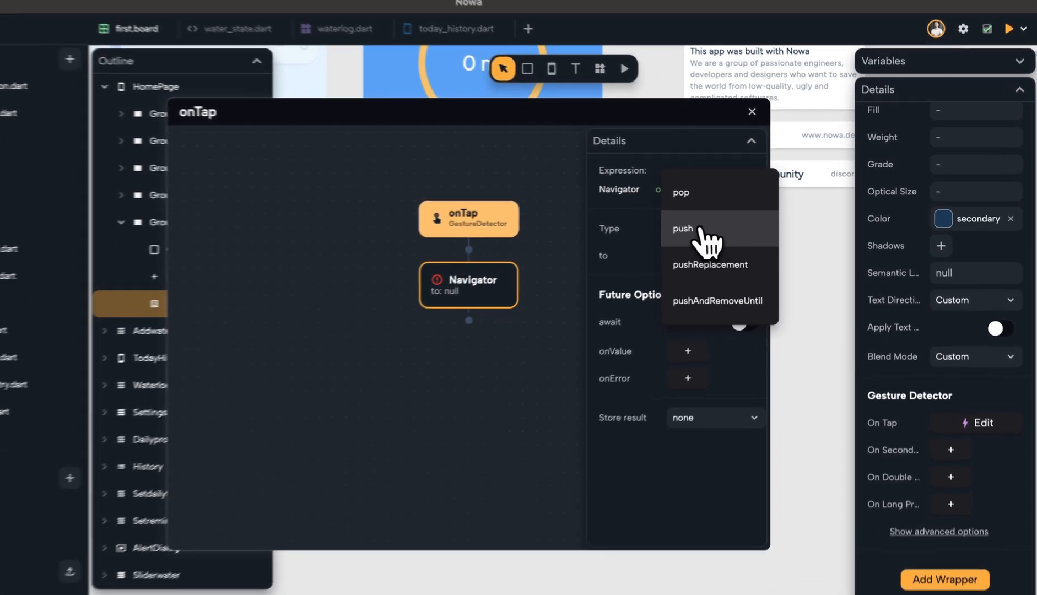
{"action": "left_click", "coordinate": [710, 223]}
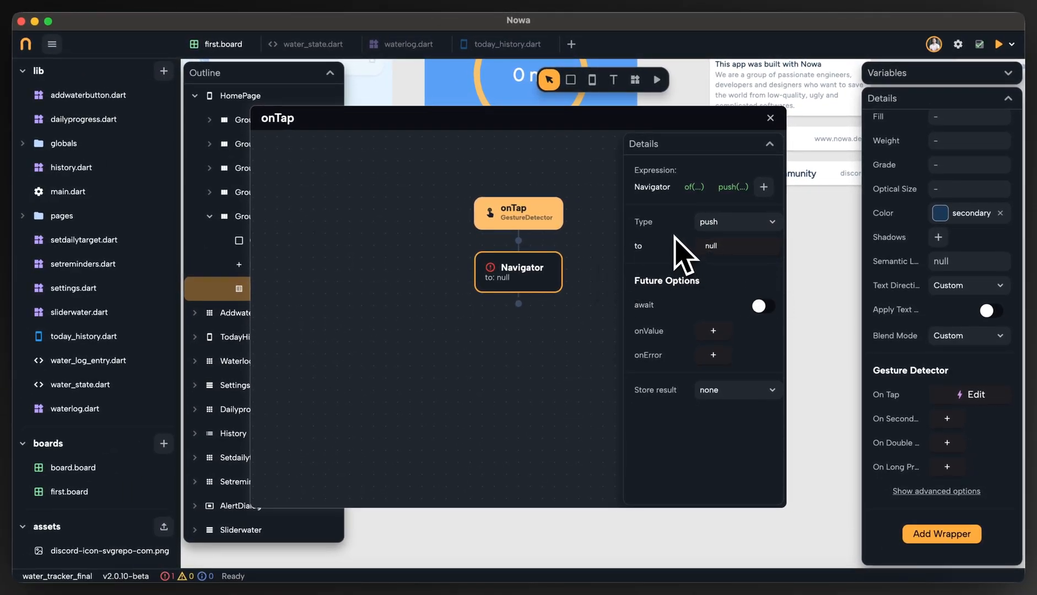
{"action": "left_click", "coordinate": [684, 247]}
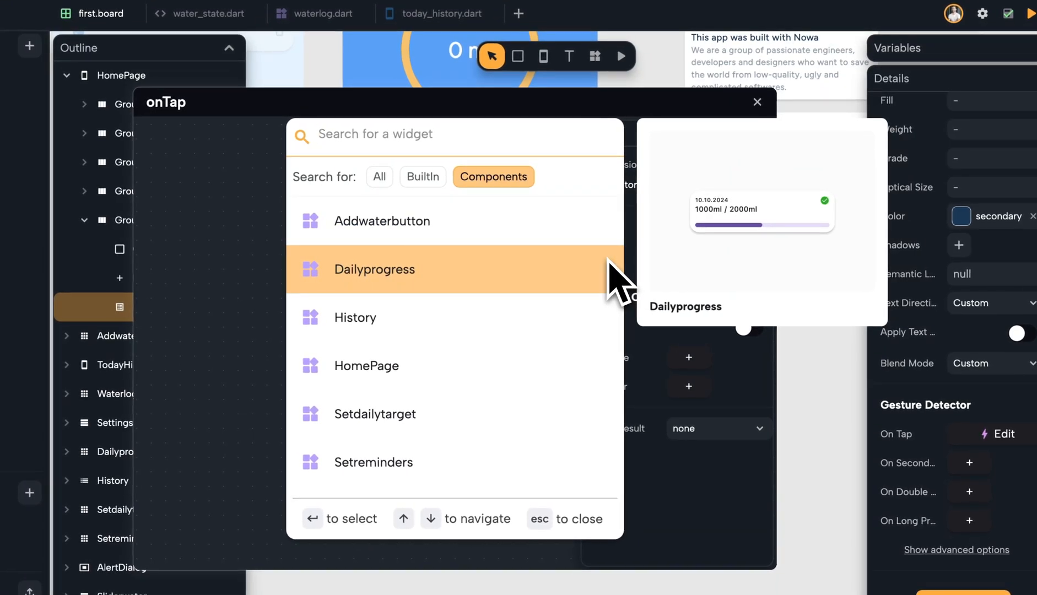
{"action": "type", "text": "tod"}
{"action": "key", "text": "Return"}
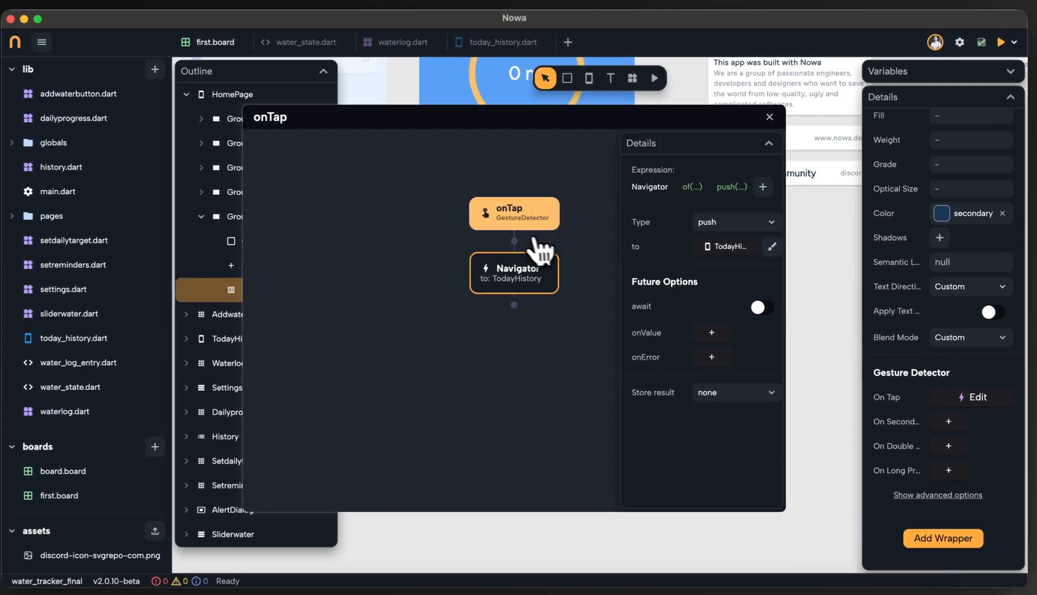
Close the onTap circuit and preview the app, opening the Daily Logs from the list icon and returning to the HomePage.
{"action": "left_click", "coordinate": [573, 339]}
{"action": "left_click", "coordinate": [769, 118]}
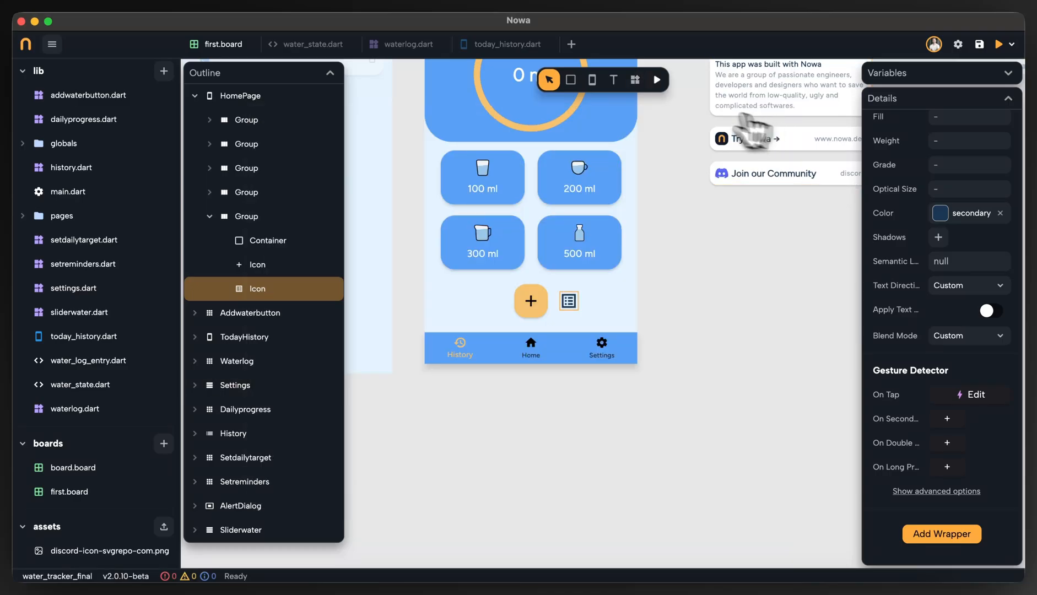
{"action": "left_click", "coordinate": [657, 79]}
{"action": "left_click", "coordinate": [640, 468]}
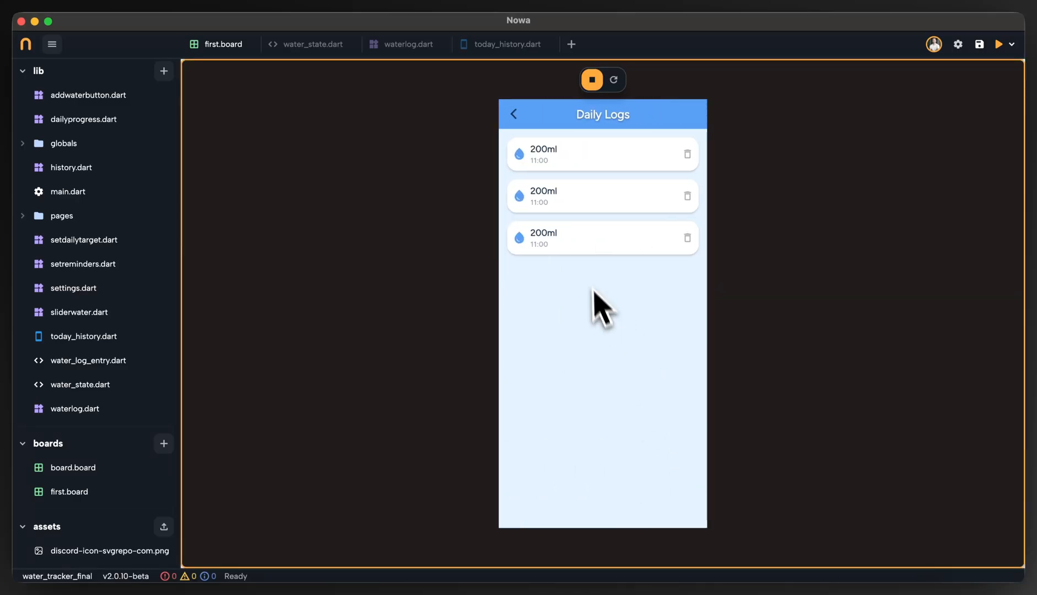
{"action": "left_click", "coordinate": [513, 114]}
{"action": "left_click", "coordinate": [592, 80]}
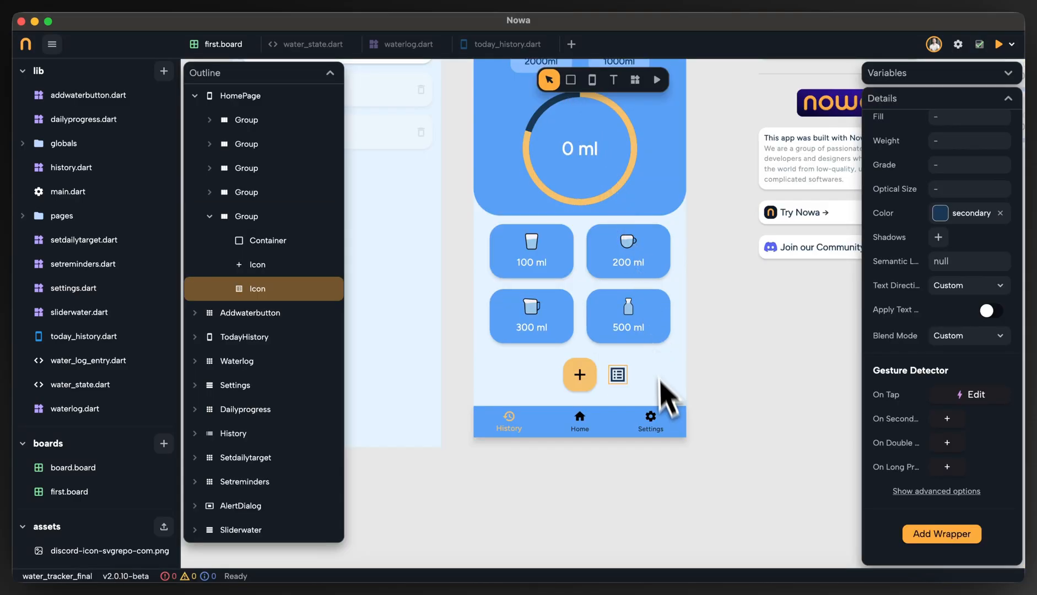
Select the Waterlog component on the board and open it in its own editor.
{"action": "scroll", "coordinate": [622, 364], "scroll_direction": "left", "scroll_amount": 2}
{"action": "scroll", "coordinate": [528, 276], "scroll_direction": "up", "scroll_amount": 4}
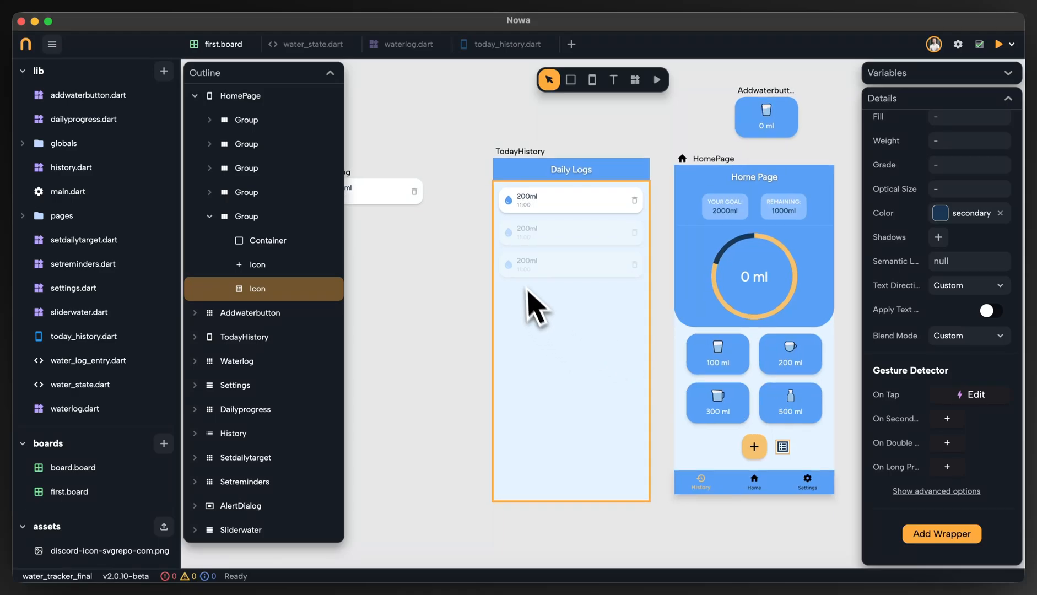
{"action": "scroll", "coordinate": [591, 308], "scroll_direction": "left", "scroll_amount": 5}
{"action": "scroll", "coordinate": [491, 229], "scroll_direction": "up", "scroll_amount": 3}
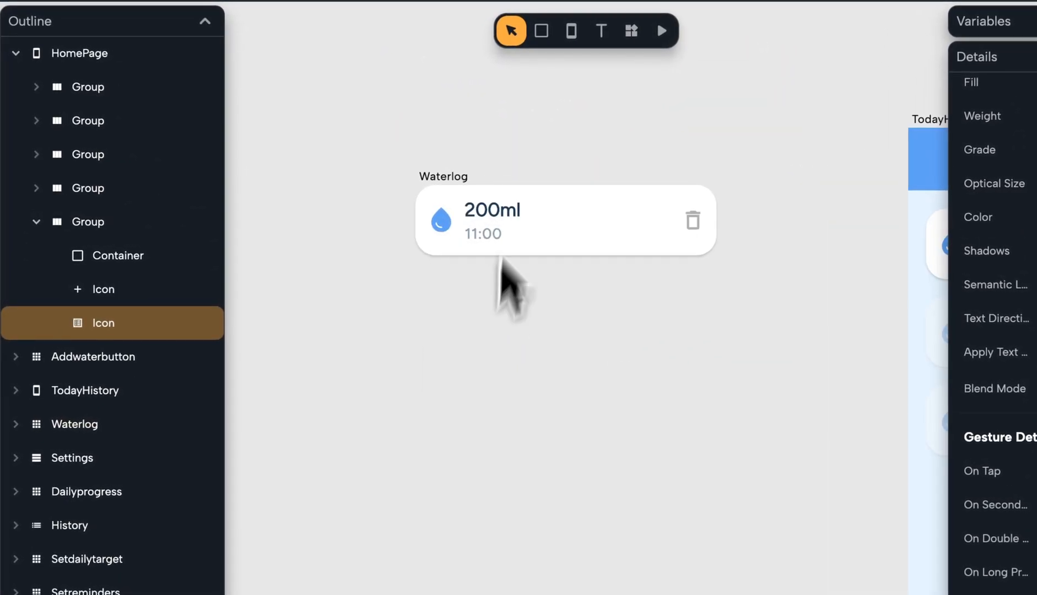
{"action": "left_click", "coordinate": [540, 244]}
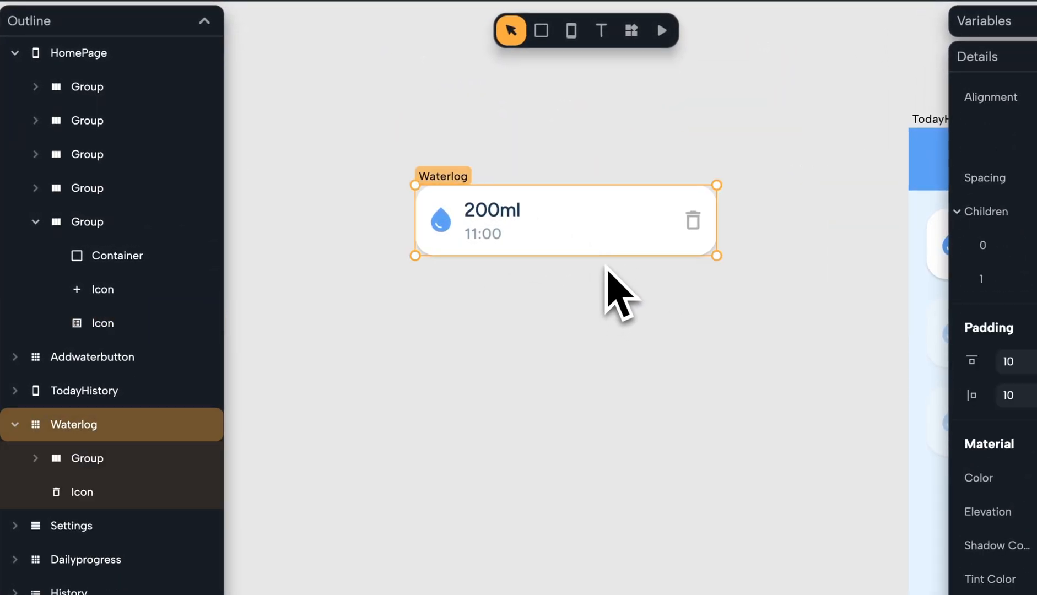
{"action": "scroll", "coordinate": [503, 243], "scroll_direction": "up", "scroll_amount": 2}
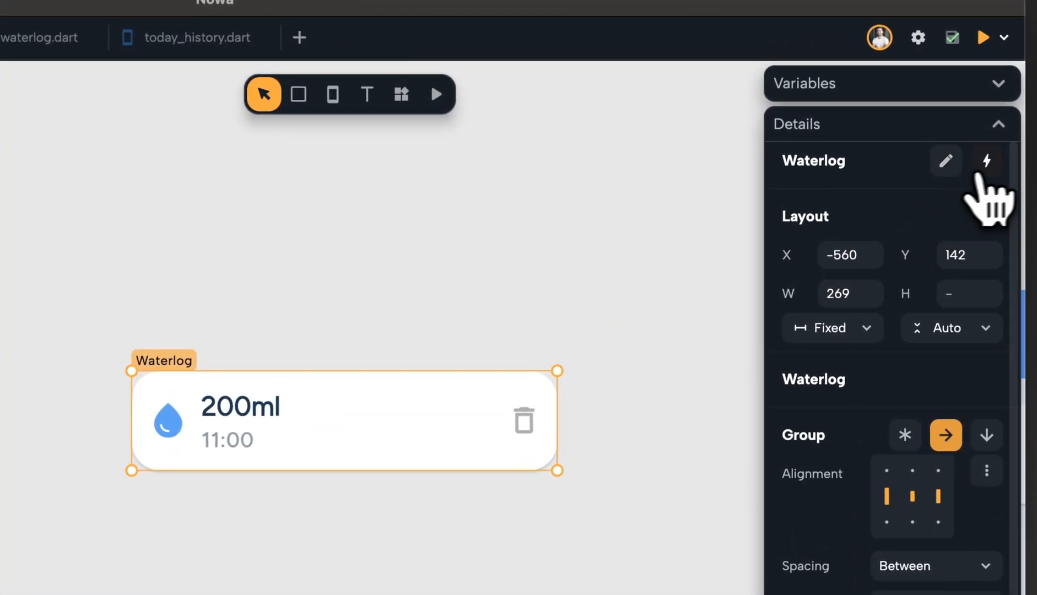
{"action": "left_click", "coordinate": [987, 162]}
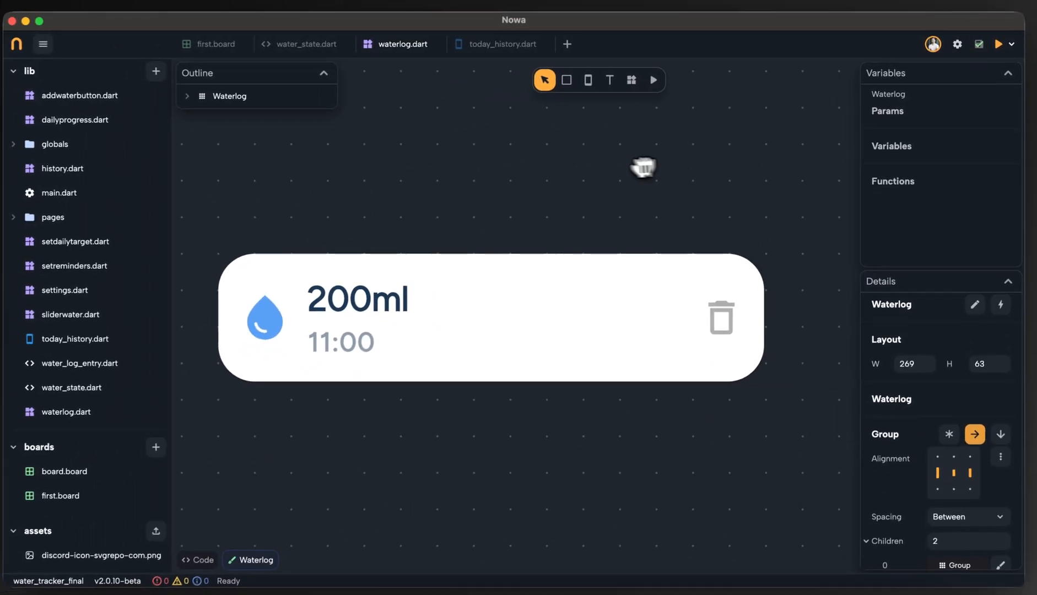
{"action": "left_click_drag", "start_coordinate": [588, 204], "coordinate": [643, 195]}
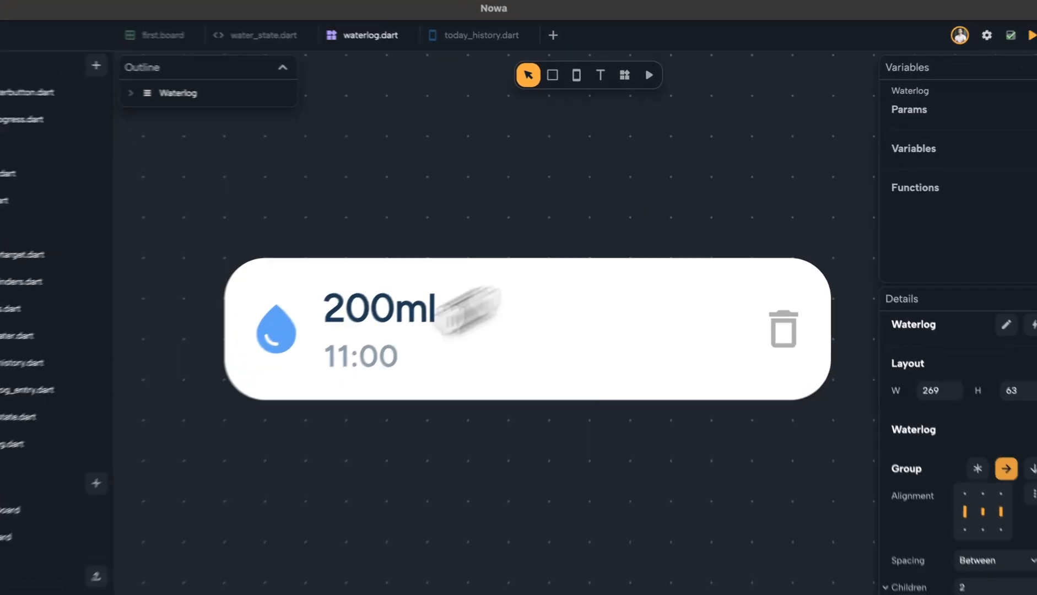
Examine the Waterlog component's code and return to its visual design.
{"action": "left_click", "coordinate": [205, 555]}
{"action": "scroll", "coordinate": [319, 259], "scroll_direction": "down", "scroll_amount": 6}
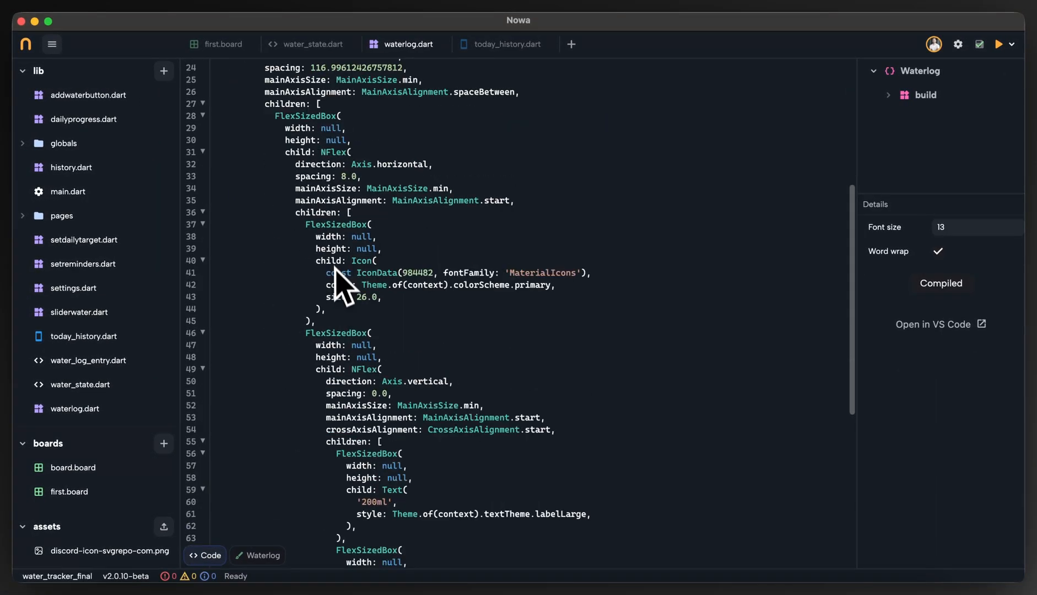
{"action": "scroll", "coordinate": [341, 298], "scroll_direction": "up", "scroll_amount": 5}
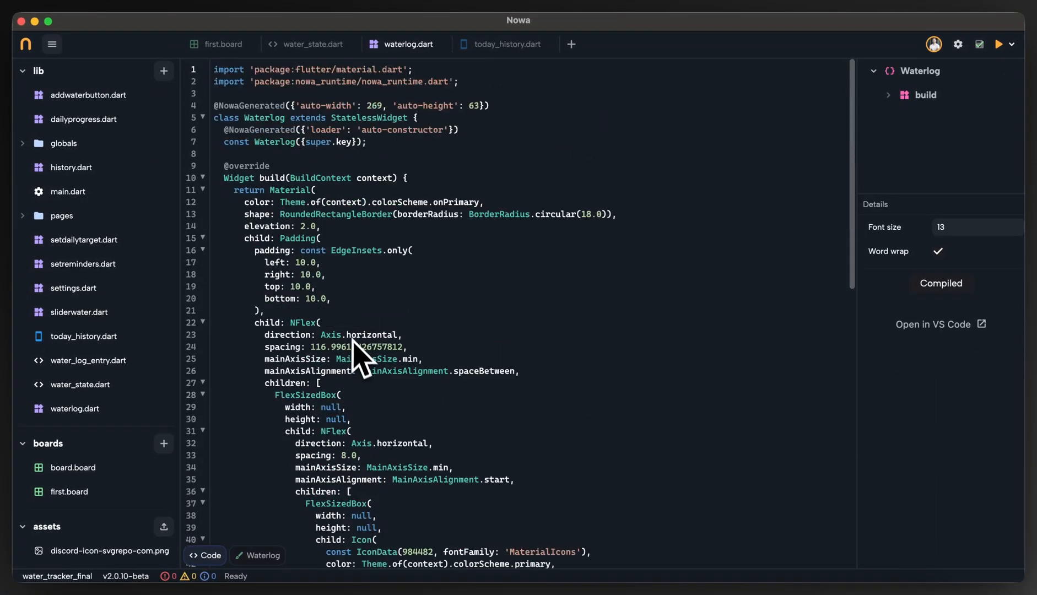
{"action": "left_click", "coordinate": [259, 555]}
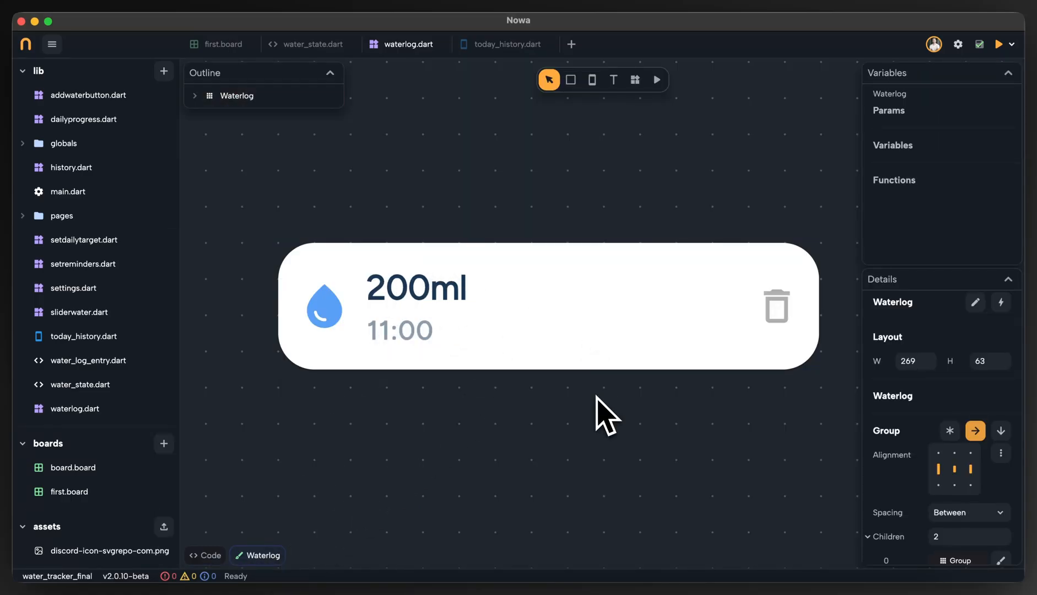
{"action": "scroll", "coordinate": [595, 396], "scroll_direction": "down", "scroll_amount": 2}
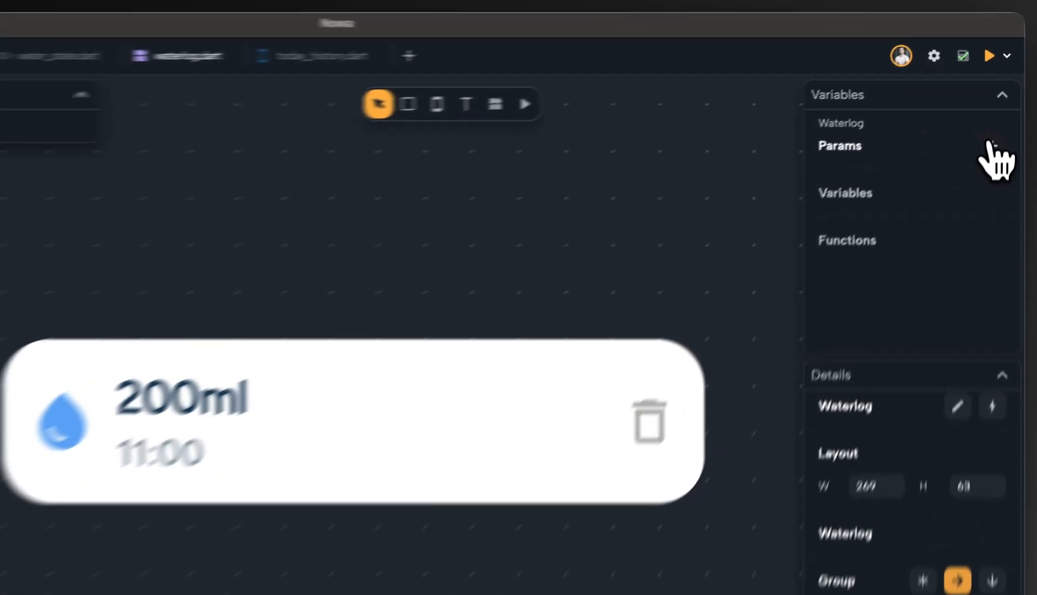
Add a parameter named logEntry of type WaterLogEntry to the Waterlog component and save the file.
{"action": "left_click", "coordinate": [1001, 111]}
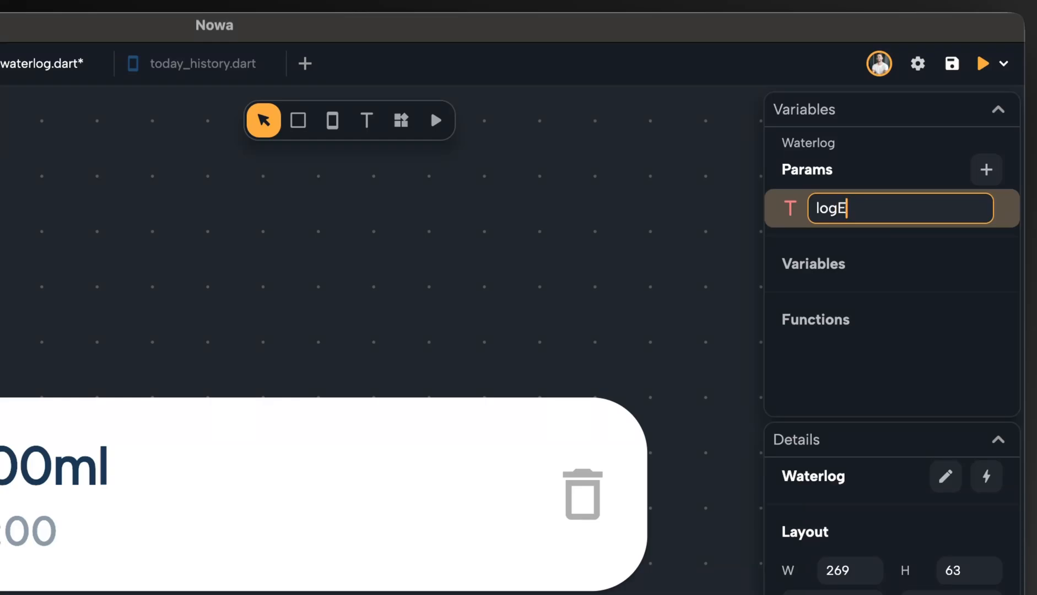
{"action": "key", "text": "Return"}
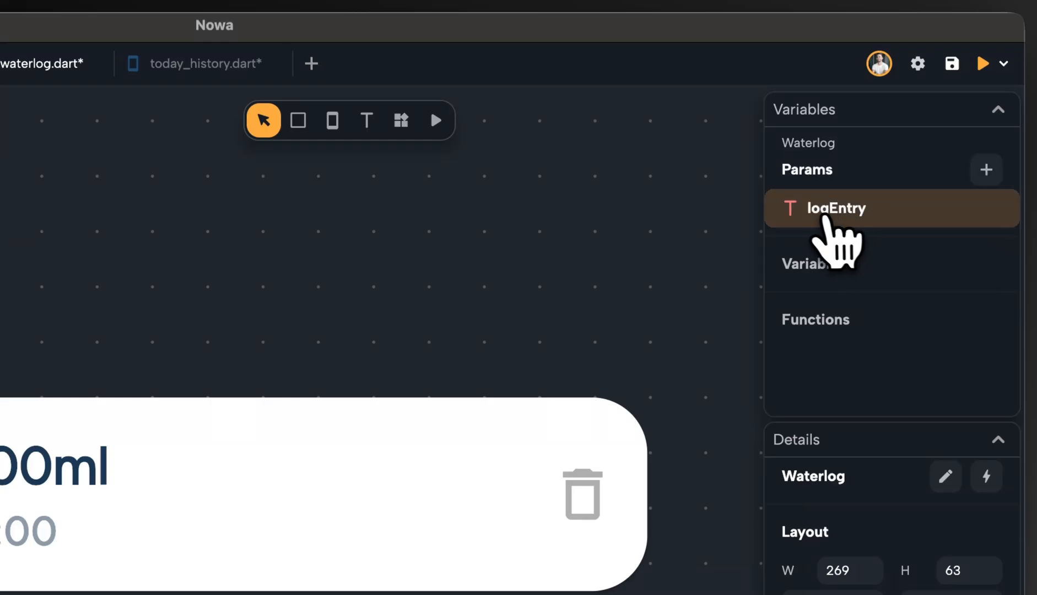
{"action": "left_click", "coordinate": [791, 209]}
{"action": "type", "text": "Wate"}
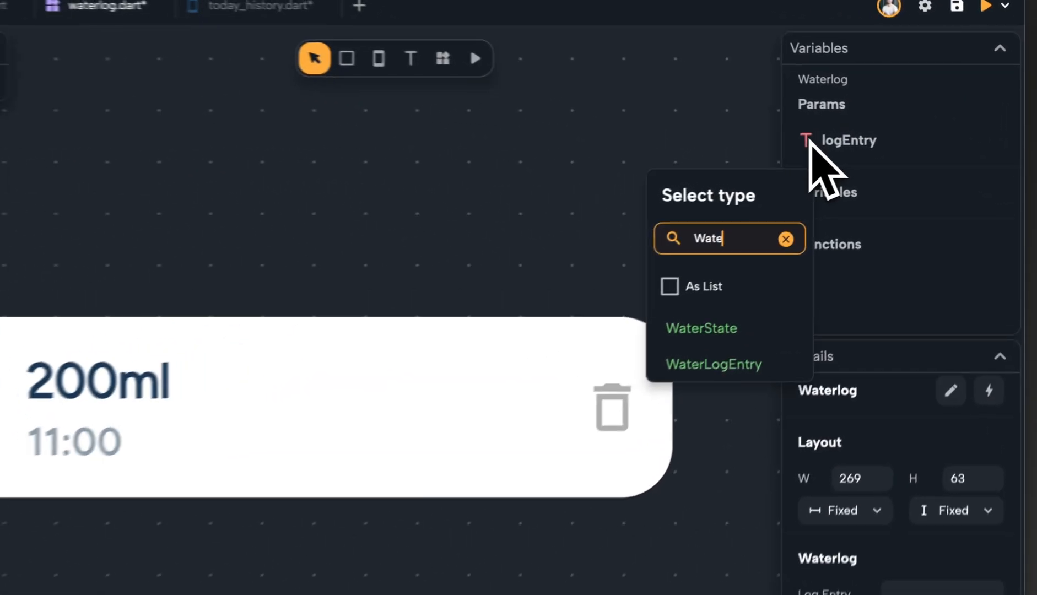
{"action": "left_click", "coordinate": [830, 289]}
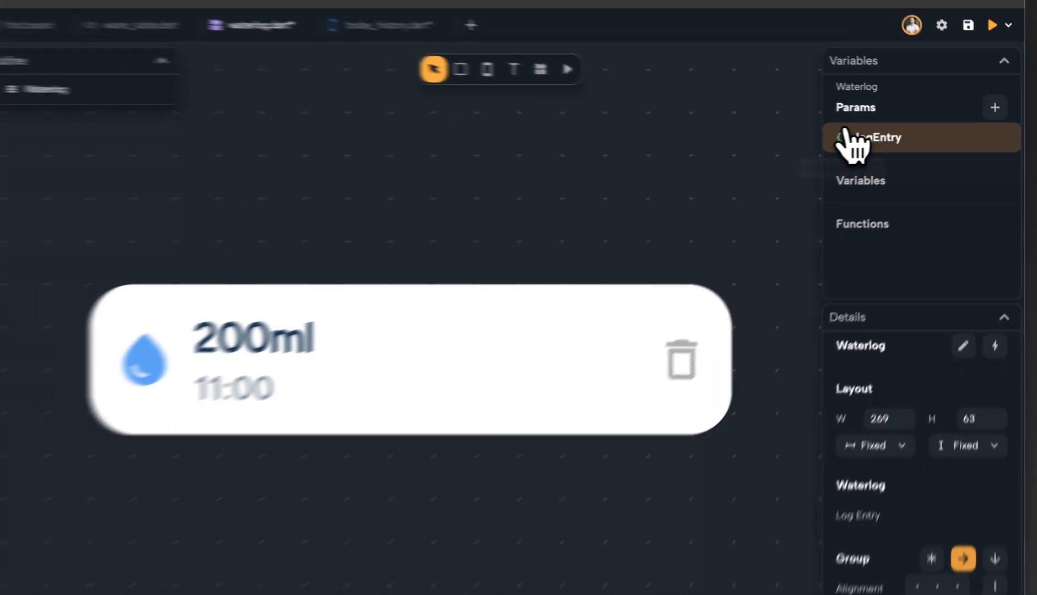
{"action": "left_click", "coordinate": [790, 141]}
{"action": "key", "text": "super+s"}
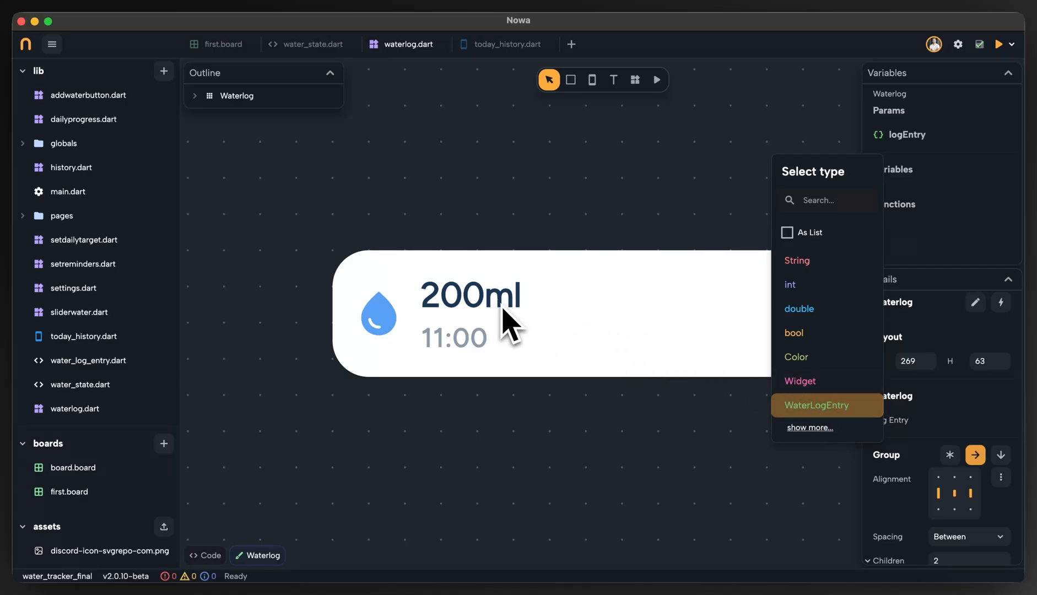
{"action": "left_click", "coordinate": [477, 405]}
{"action": "left_click_drag", "start_coordinate": [678, 189], "coordinate": [608, 165]}
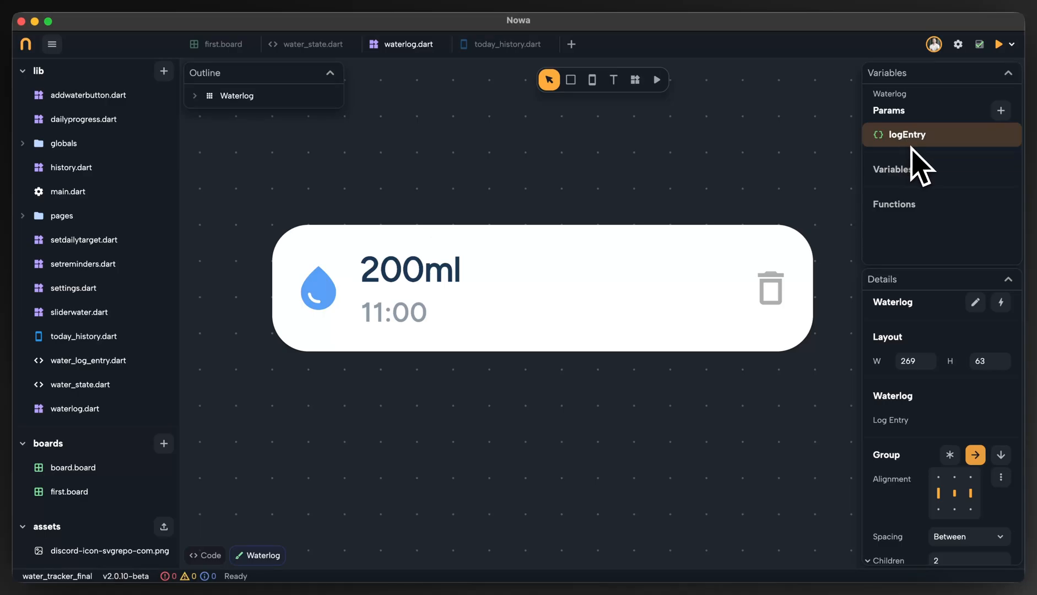
Give the logEntry parameter a default value with an Amount of 100.
{"action": "left_click", "coordinate": [908, 134]}
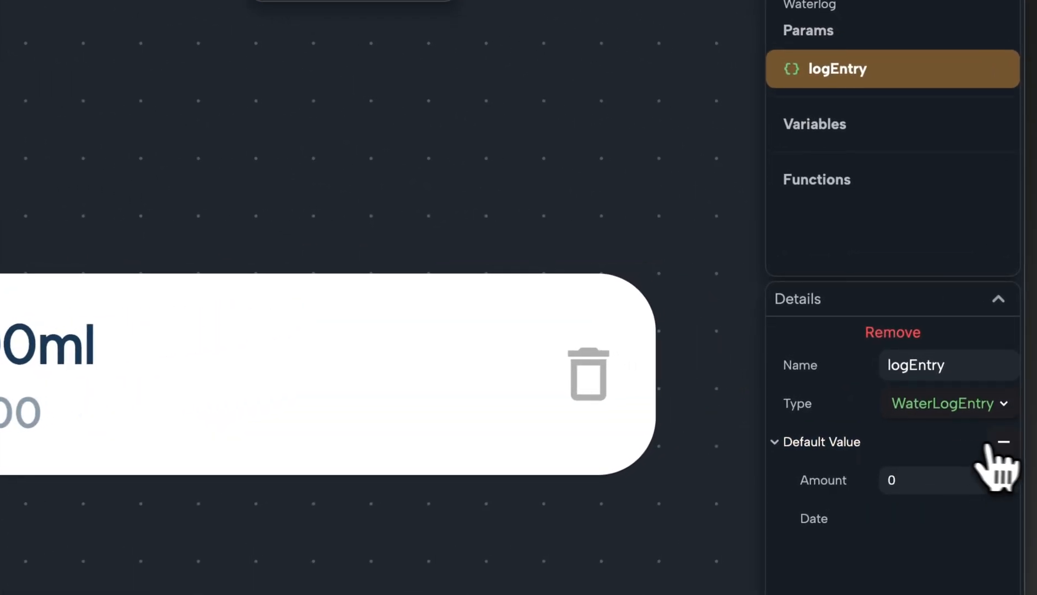
{"action": "left_click", "coordinate": [1012, 368]}
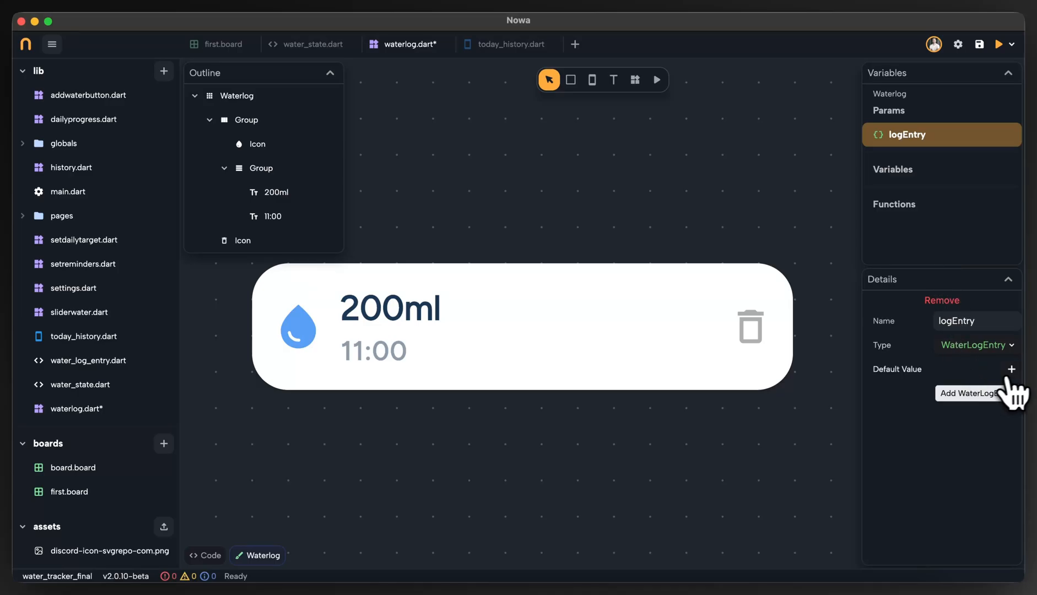
{"action": "left_click", "coordinate": [1012, 369]}
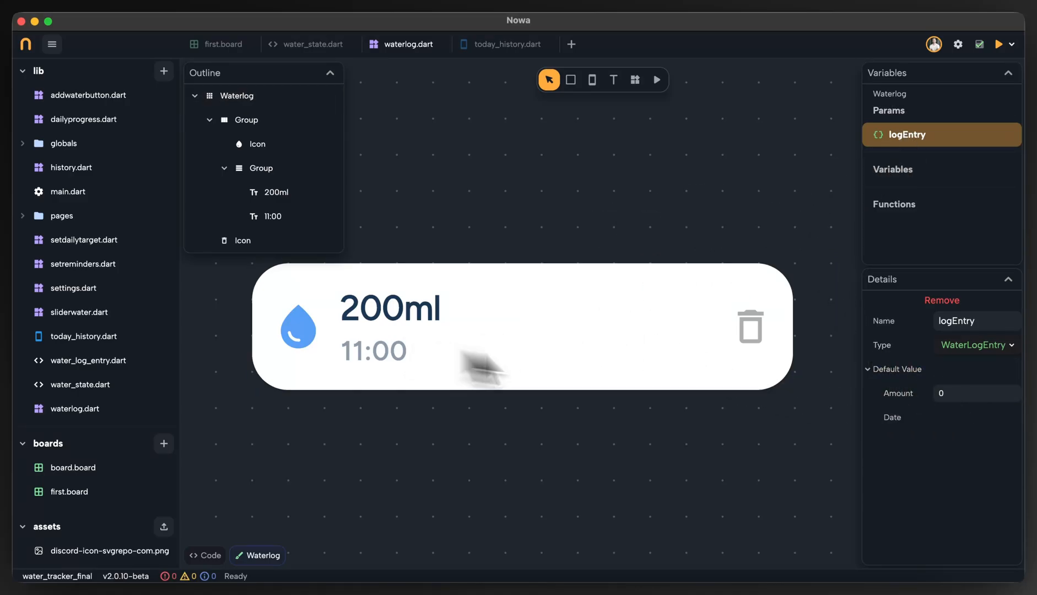
{"action": "left_click", "coordinate": [953, 393]}
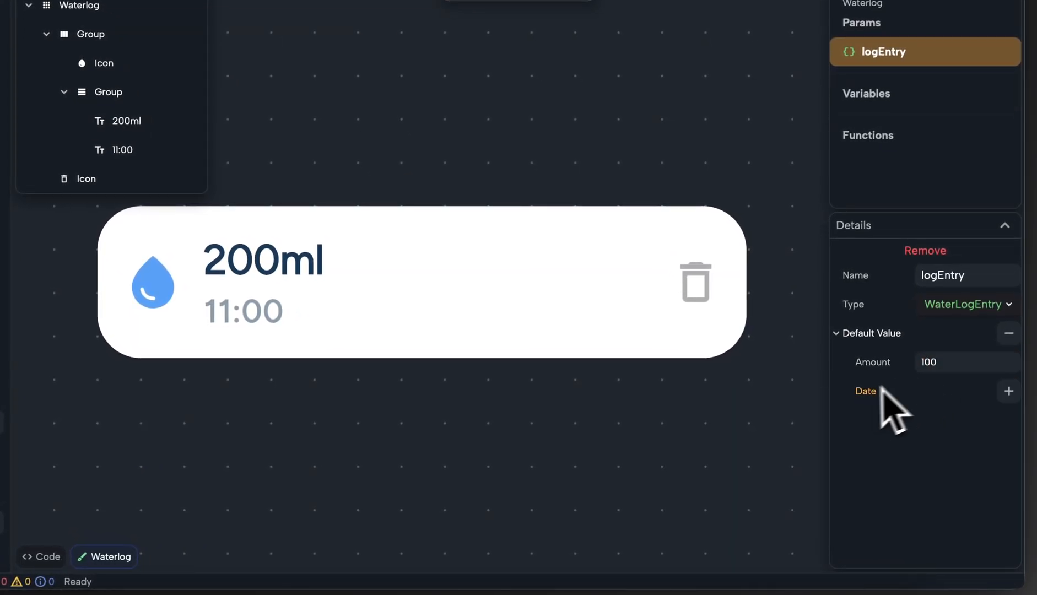
Add a Date to logEntry's default value with Hour 13 and Minute 50.
{"action": "left_click", "coordinate": [1010, 394]}
{"action": "scroll", "coordinate": [949, 429], "scroll_direction": "down", "scroll_amount": 2}
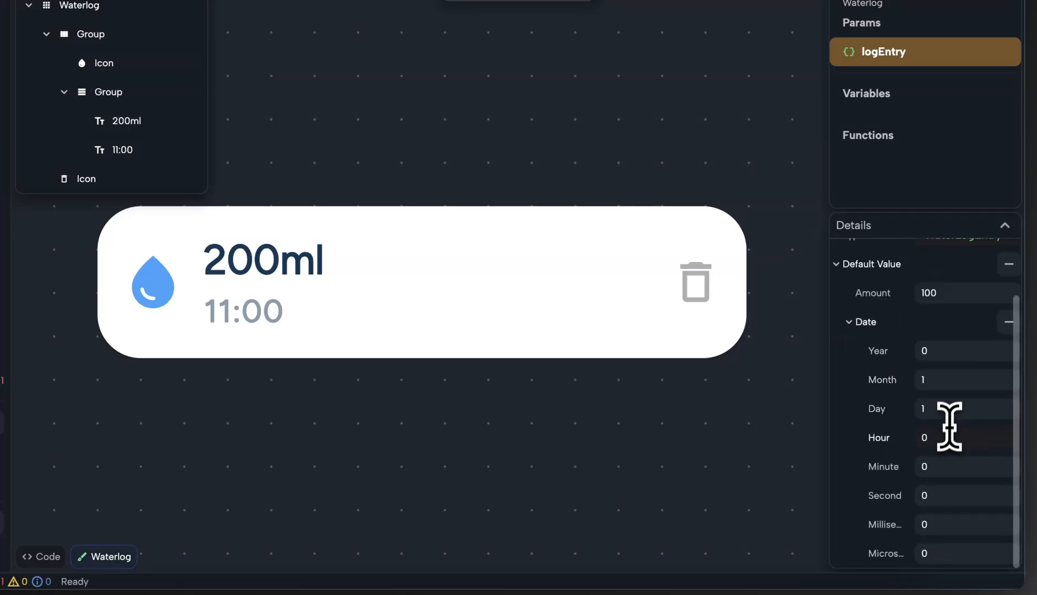
{"action": "left_click", "coordinate": [944, 438]}
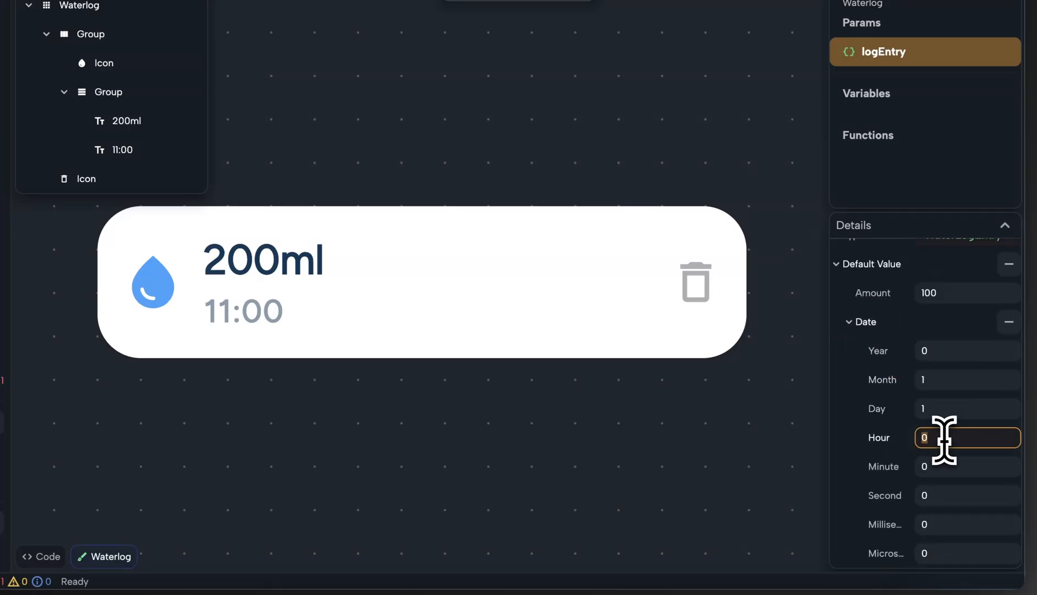
{"action": "type", "text": "13"}
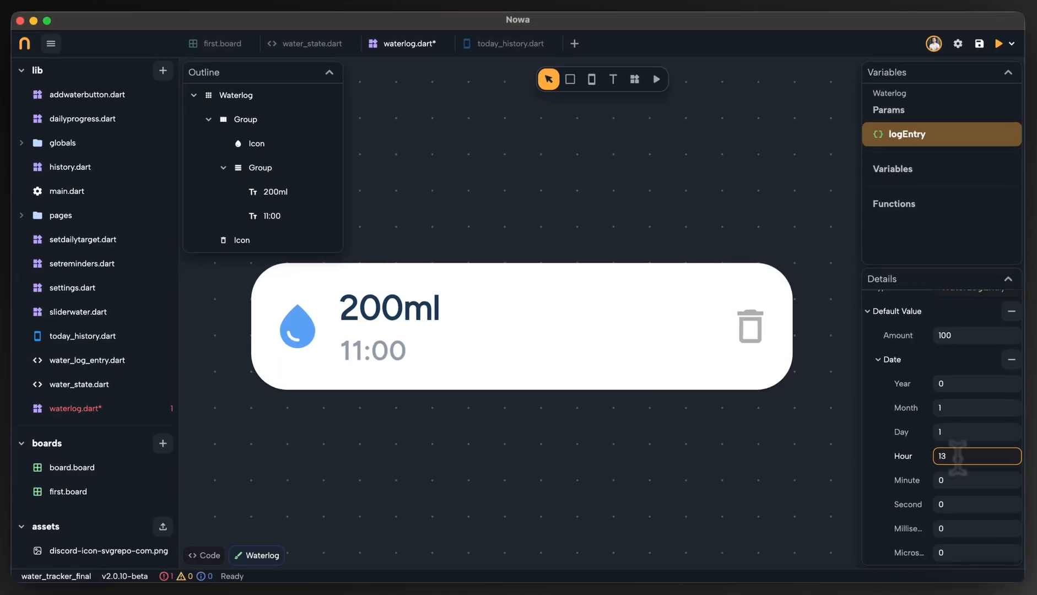
{"action": "left_click", "coordinate": [962, 480]}
{"action": "type", "text": "50"}
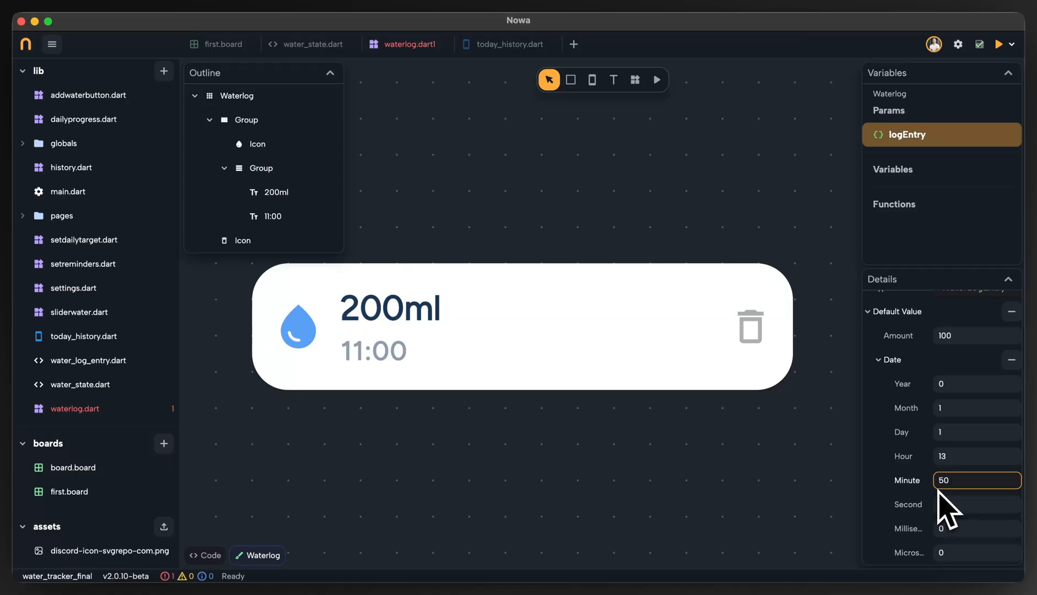
{"action": "scroll", "coordinate": [945, 499], "scroll_direction": "up", "scroll_amount": 1}
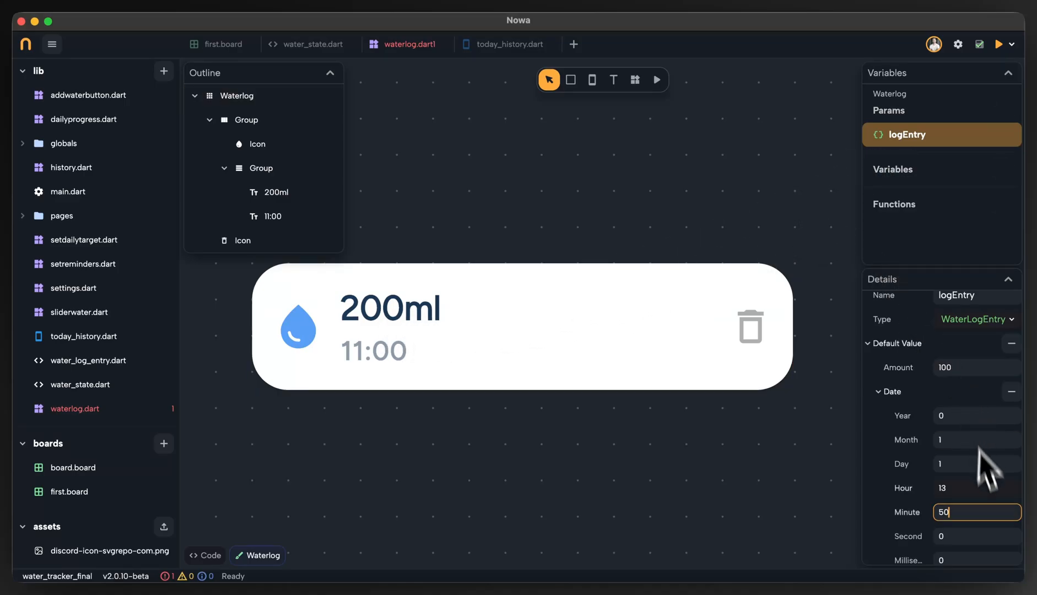
{"action": "scroll", "coordinate": [995, 441], "scroll_direction": "down", "scroll_amount": 1}
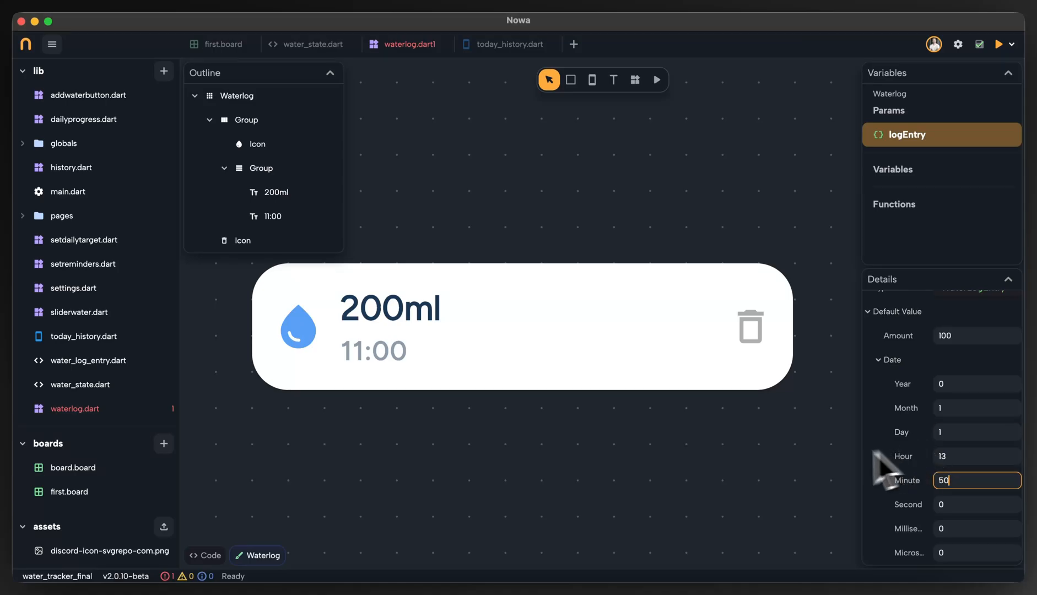
Link the 200ml text to the amount of the local logEntry parameter, converted with toString().
{"action": "left_click", "coordinate": [763, 457]}
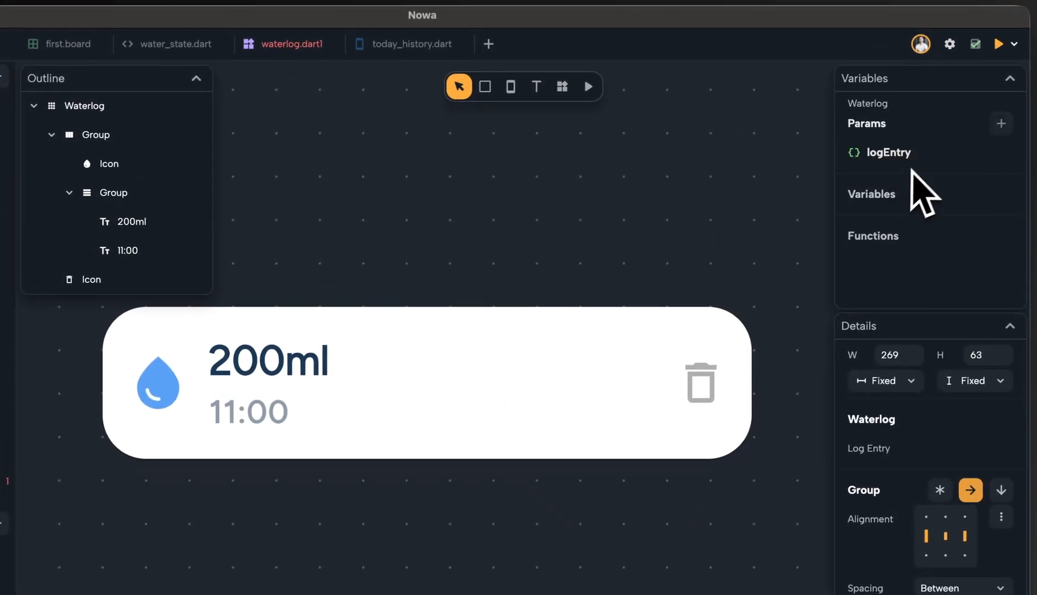
{"action": "left_click", "coordinate": [293, 387]}
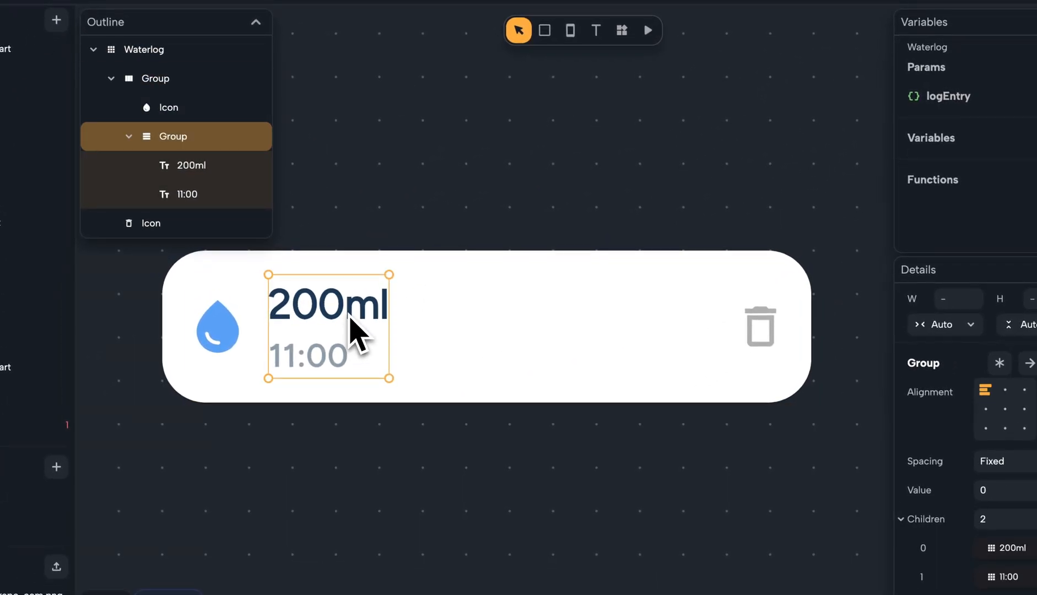
{"action": "left_click", "coordinate": [352, 318]}
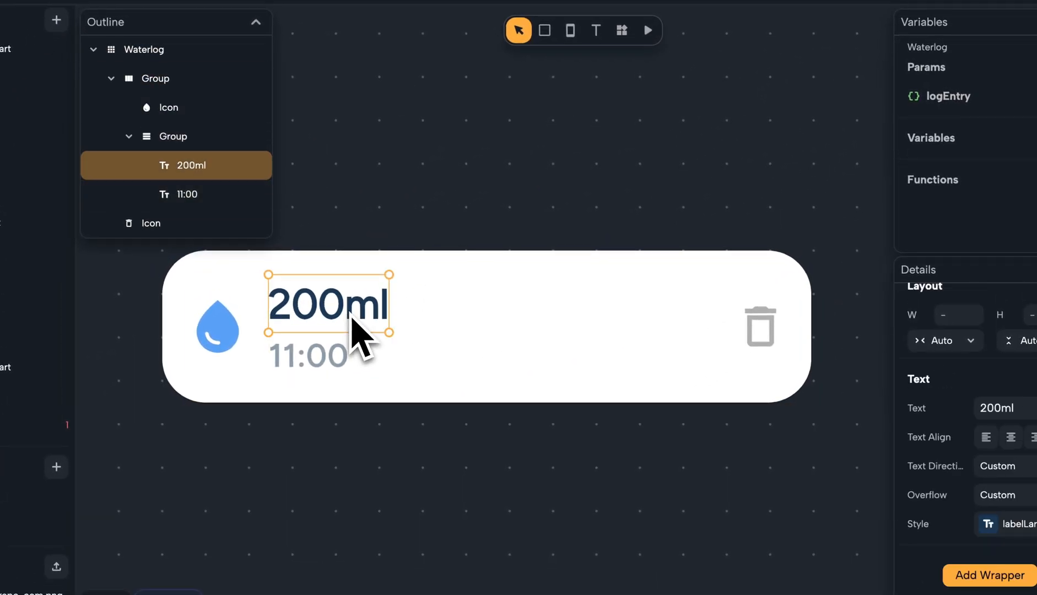
{"action": "double_click", "coordinate": [1013, 408]}
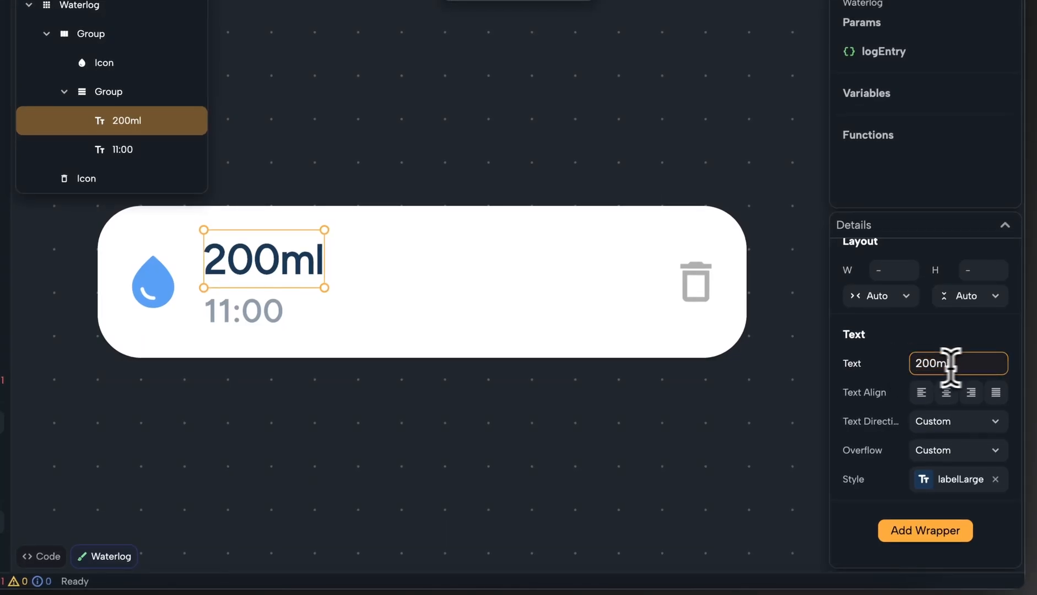
{"action": "left_click", "coordinate": [855, 363]}
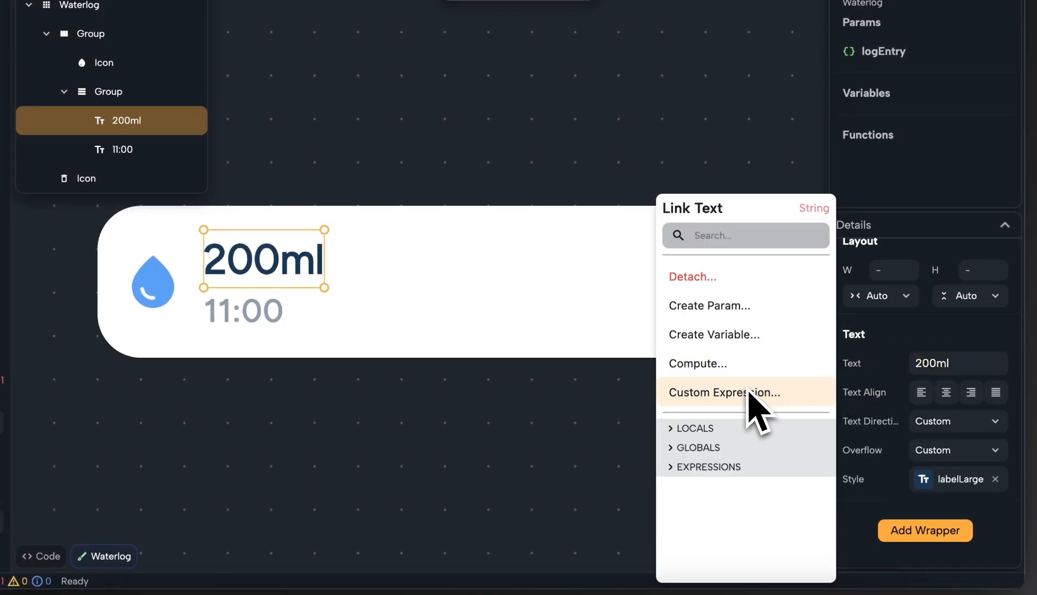
{"action": "left_click", "coordinate": [703, 430]}
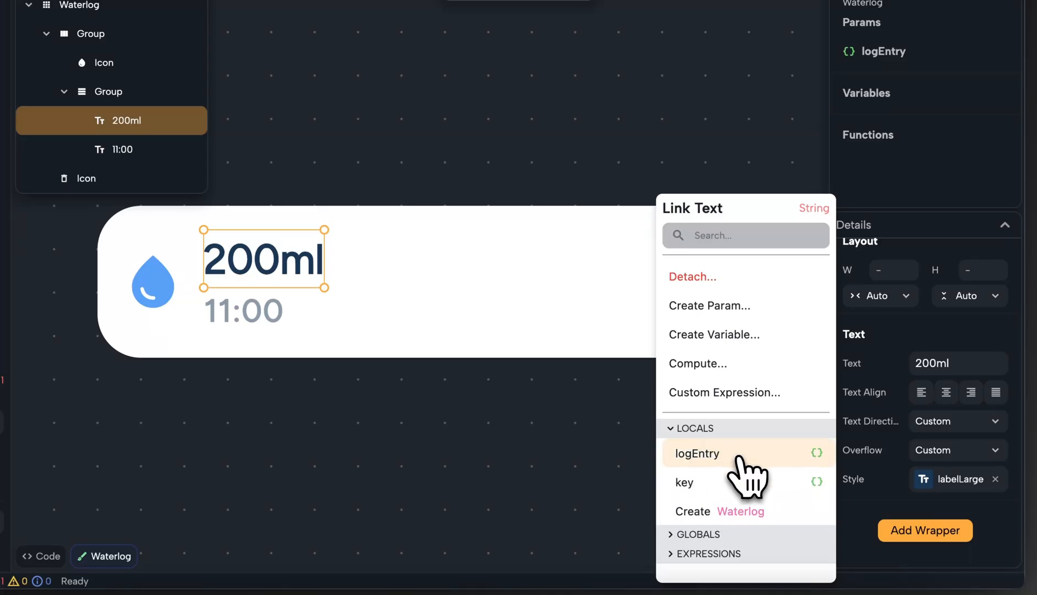
{"action": "left_click", "coordinate": [741, 460]}
{"action": "left_click", "coordinate": [741, 455]}
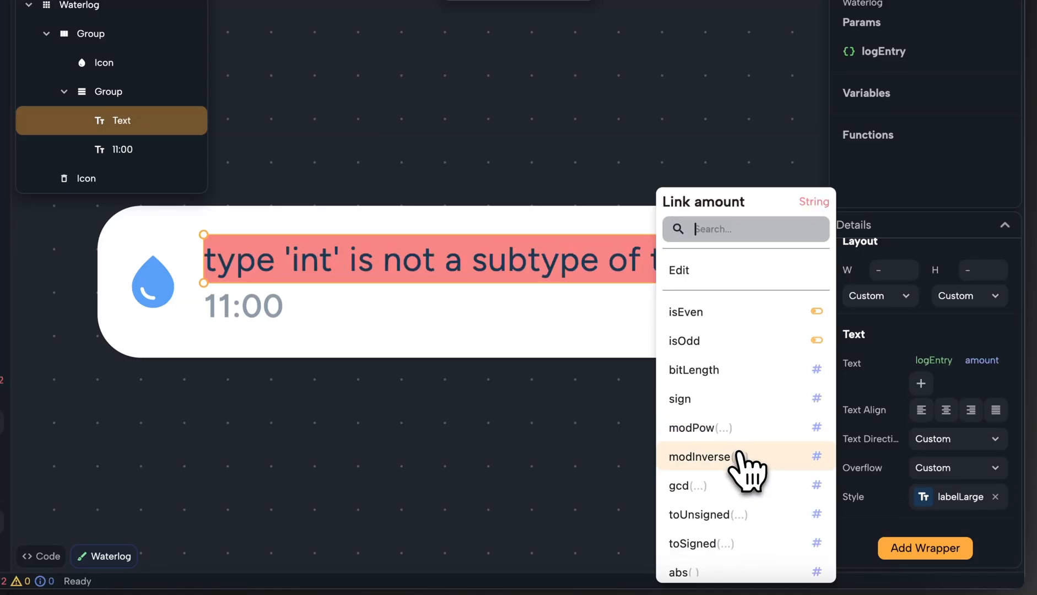
{"action": "type", "text": "tos"}
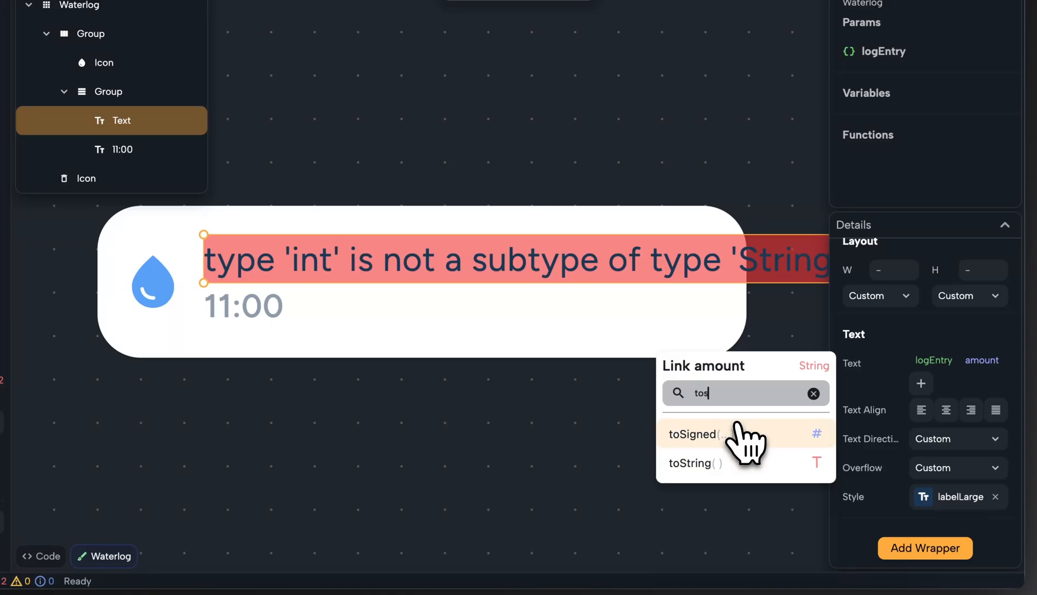
{"action": "left_click", "coordinate": [716, 464]}
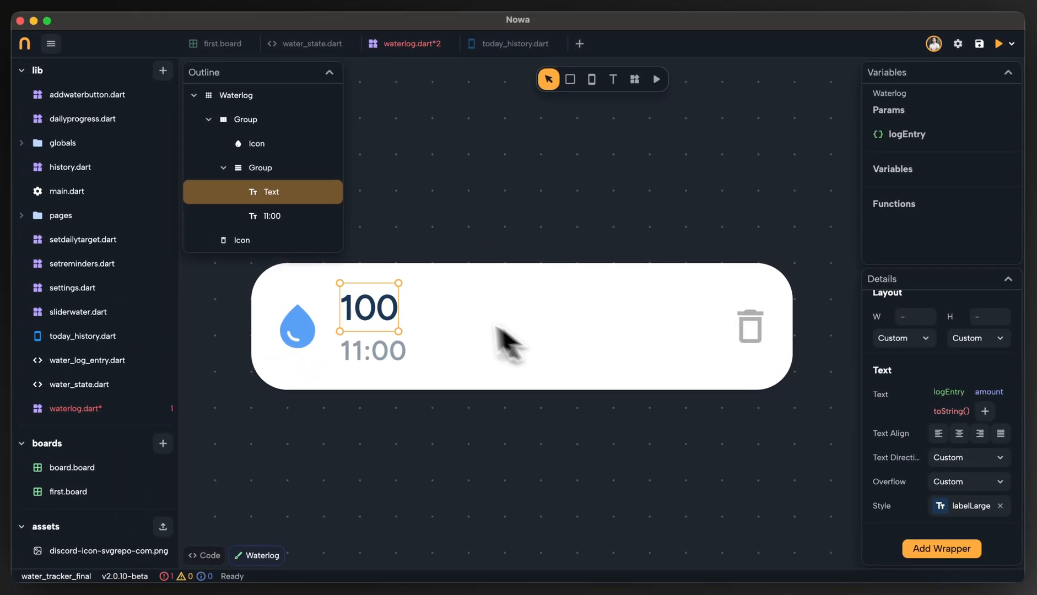
Set the amount text to the custom expression logEntry!.amount!.toString() + ' ml' and evaluate it.
{"action": "left_click", "coordinate": [904, 131]}
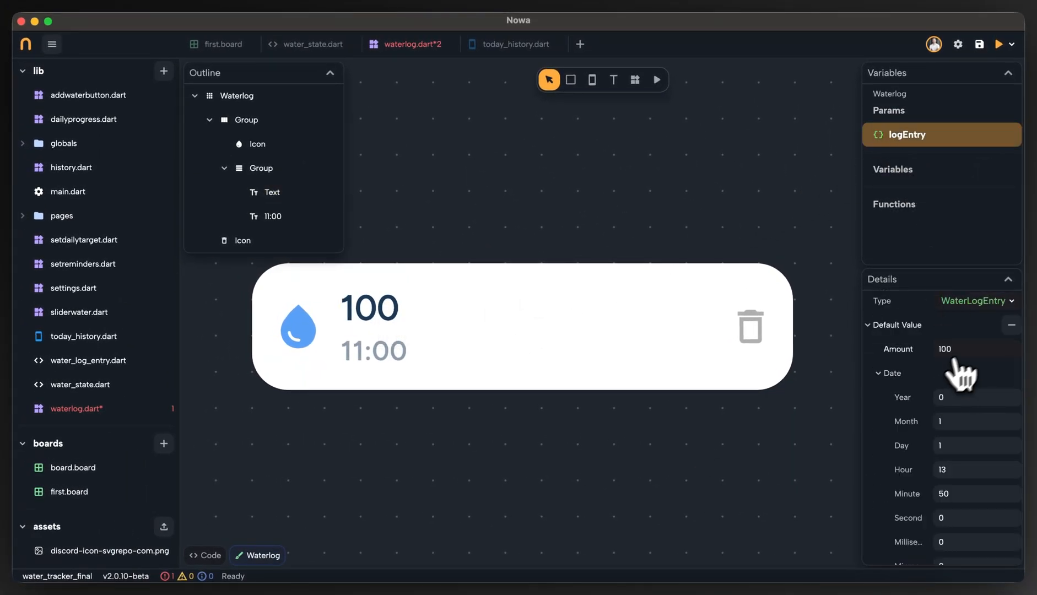
{"action": "left_click", "coordinate": [405, 331]}
{"action": "left_click", "coordinate": [391, 308]}
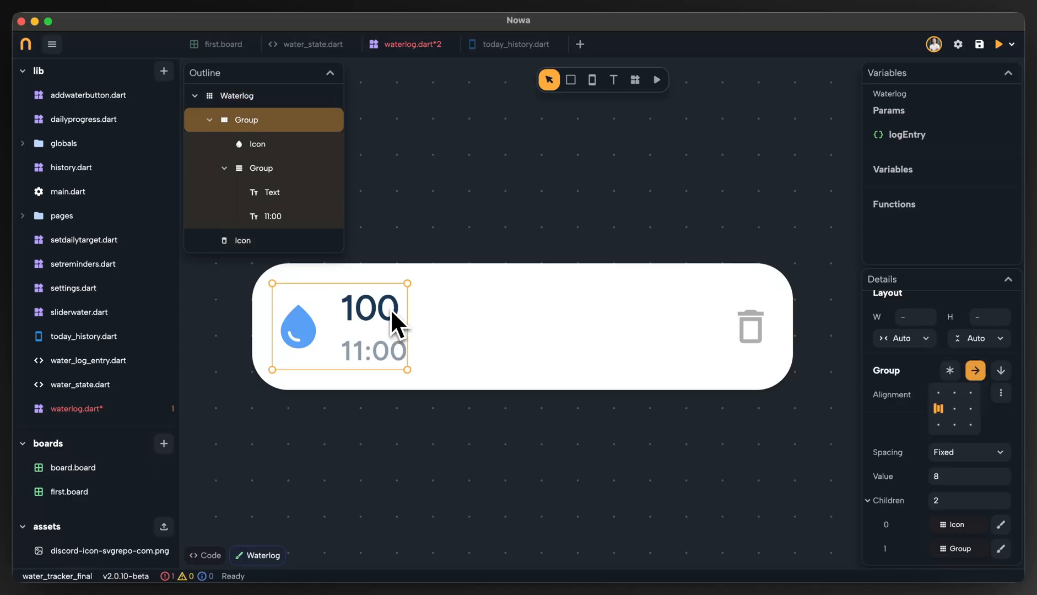
{"action": "left_click", "coordinate": [396, 322]}
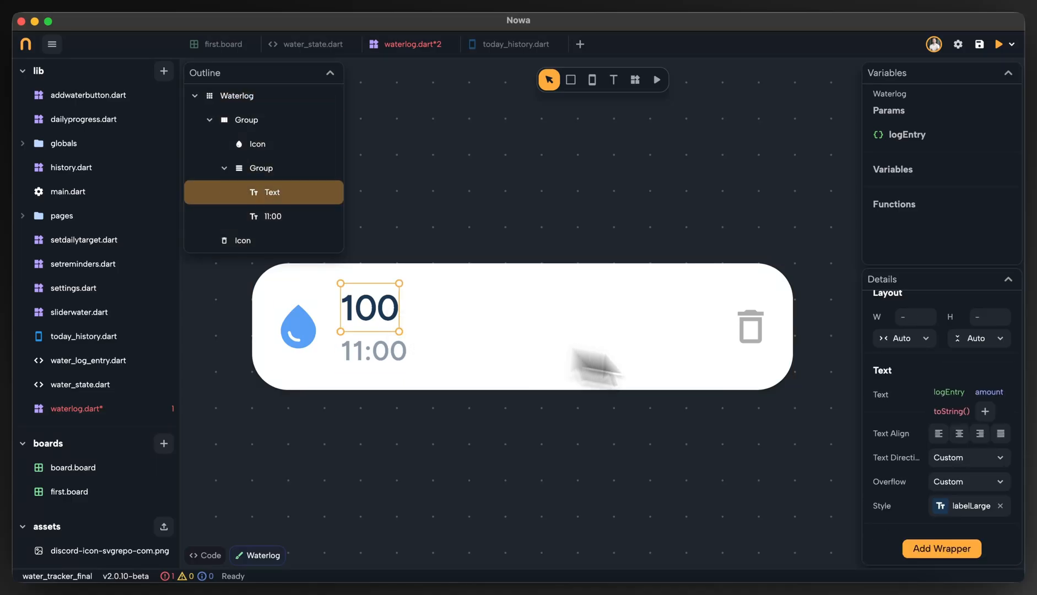
{"action": "left_click", "coordinate": [884, 401]}
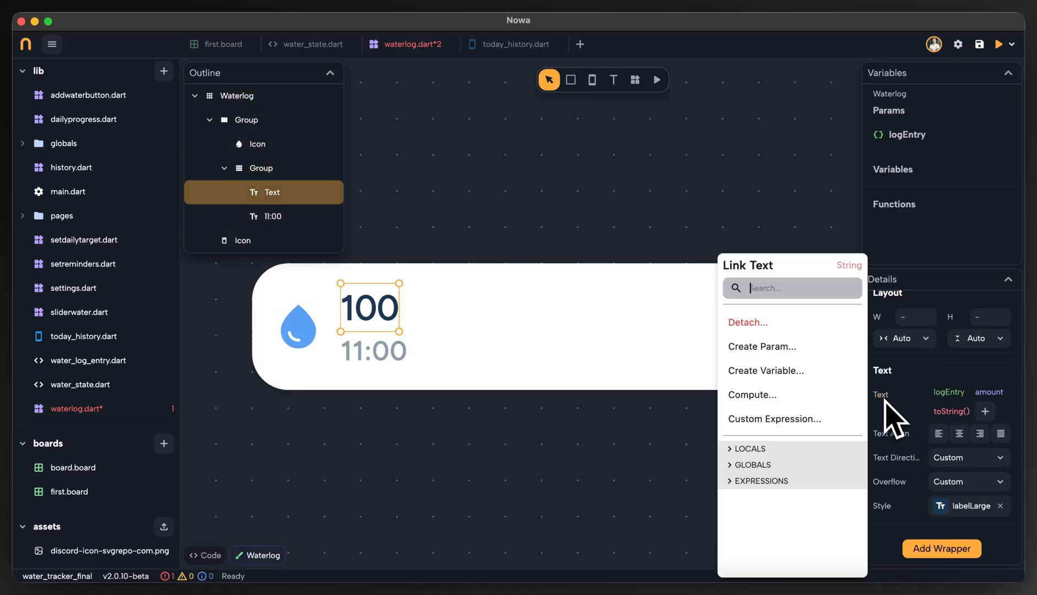
{"action": "left_click", "coordinate": [864, 420]}
{"action": "left_click", "coordinate": [572, 325]}
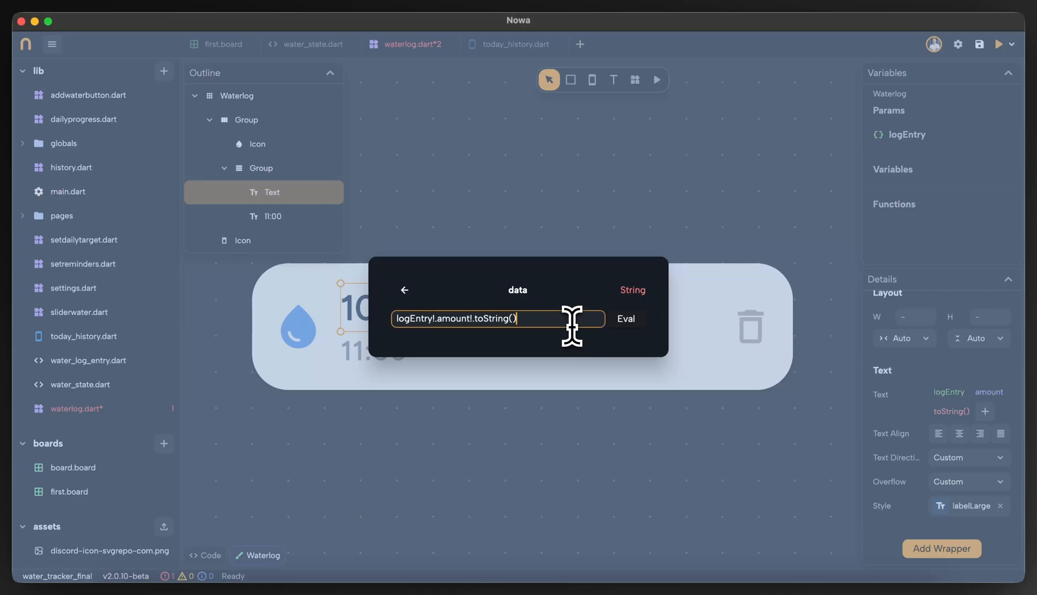
{"action": "type", "text": "+ ' ml"}
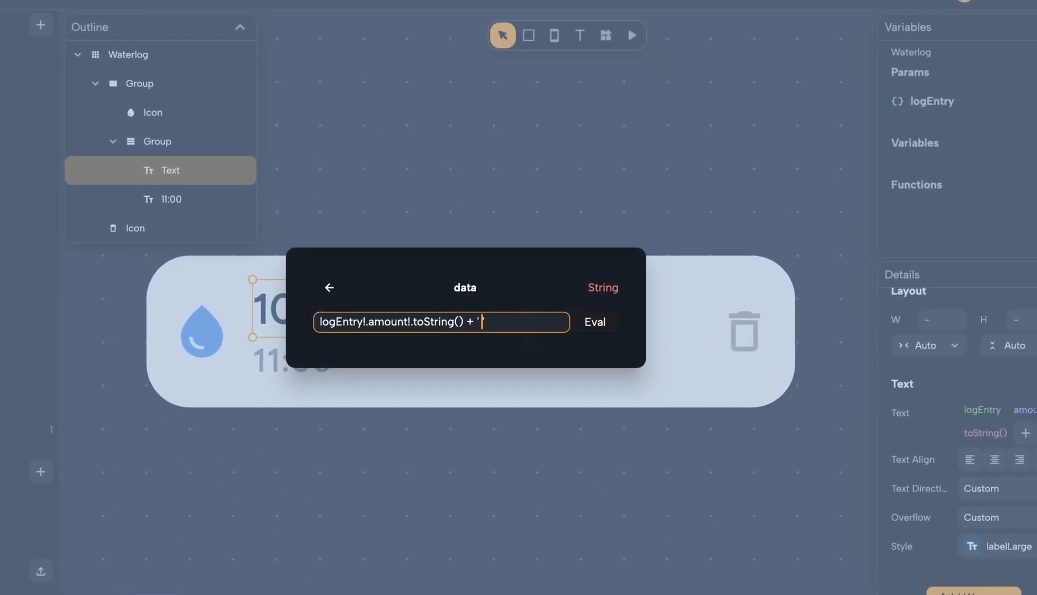
{"action": "type", "text": "'"}
{"action": "left_click", "coordinate": [595, 322]}
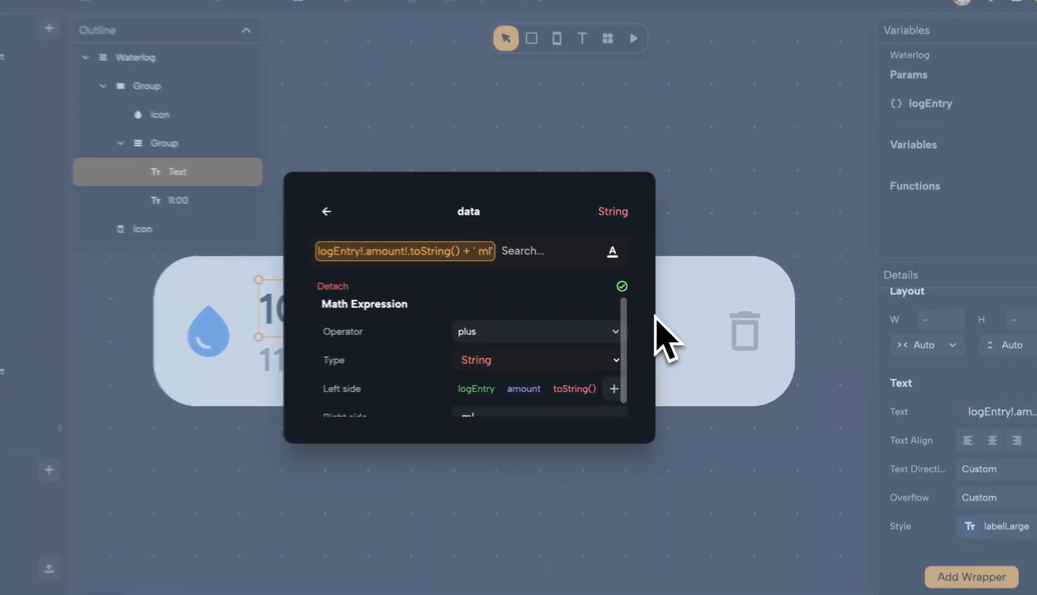
{"action": "left_click", "coordinate": [788, 482]}
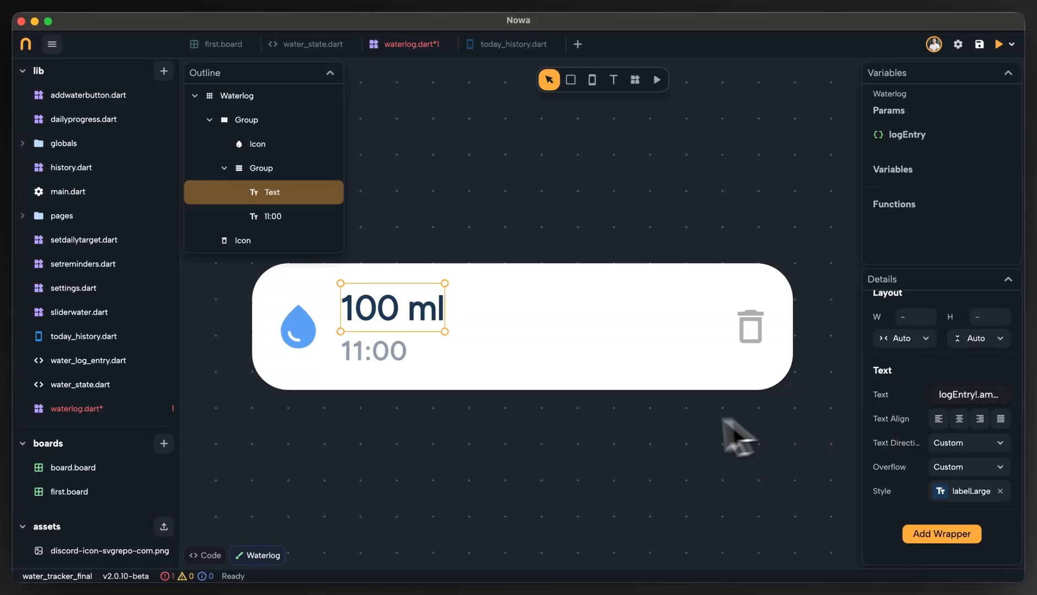
Examine the available expression types for the amount text and review its evaluated custom expression.
{"action": "left_click", "coordinate": [886, 395]}
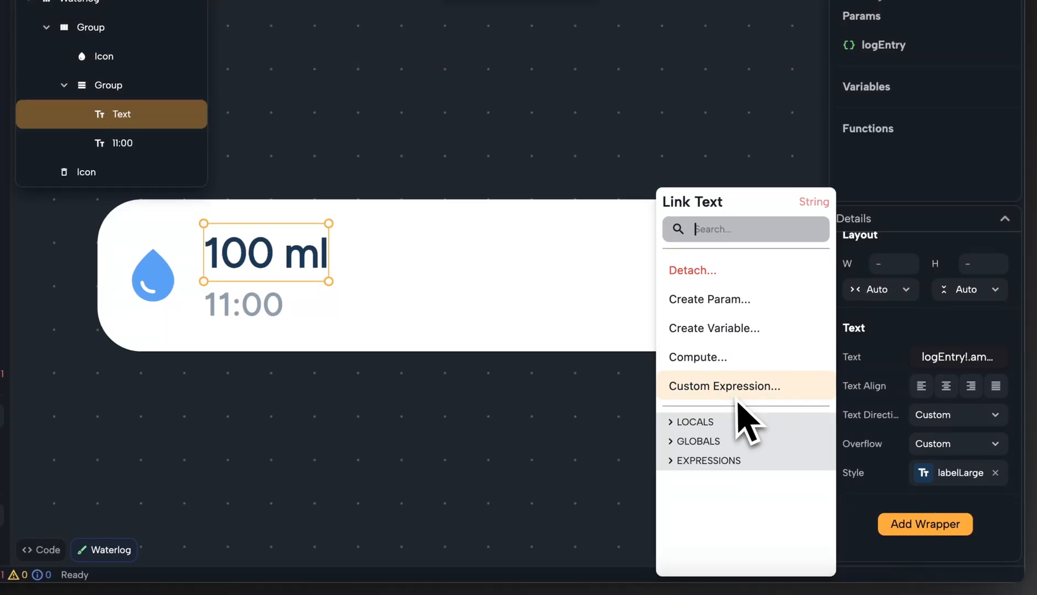
{"action": "left_click", "coordinate": [711, 461]}
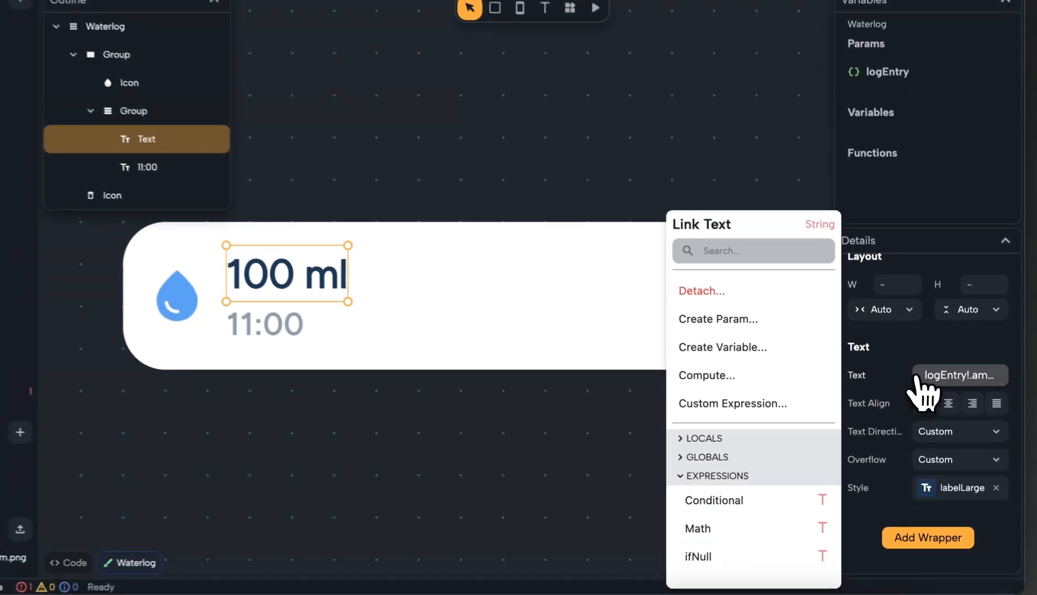
{"action": "left_click", "coordinate": [918, 379]}
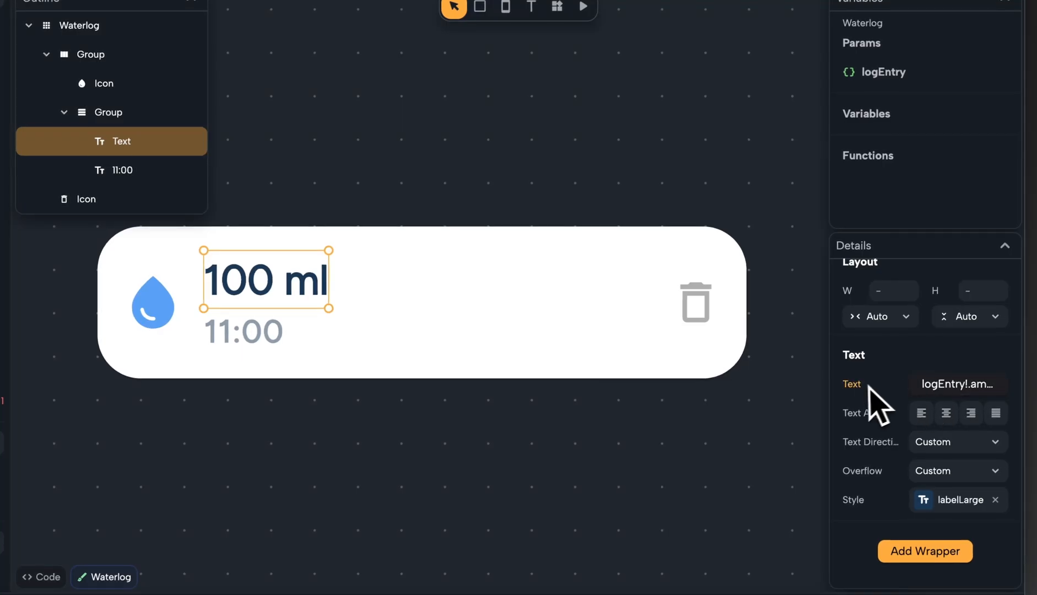
{"action": "left_click", "coordinate": [876, 396]}
{"action": "left_click", "coordinate": [822, 411]}
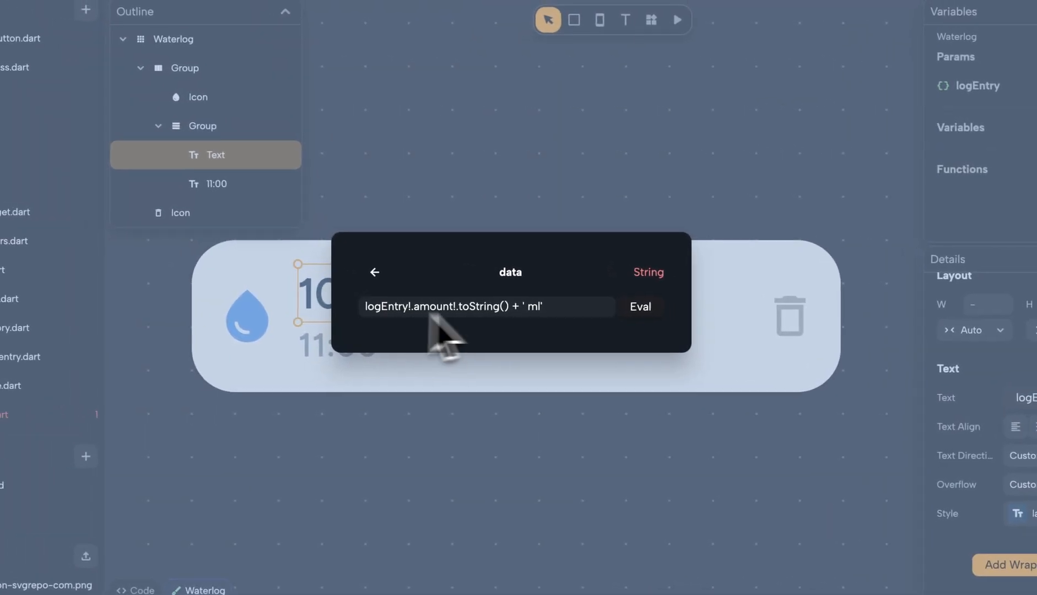
{"action": "left_click", "coordinate": [616, 304]}
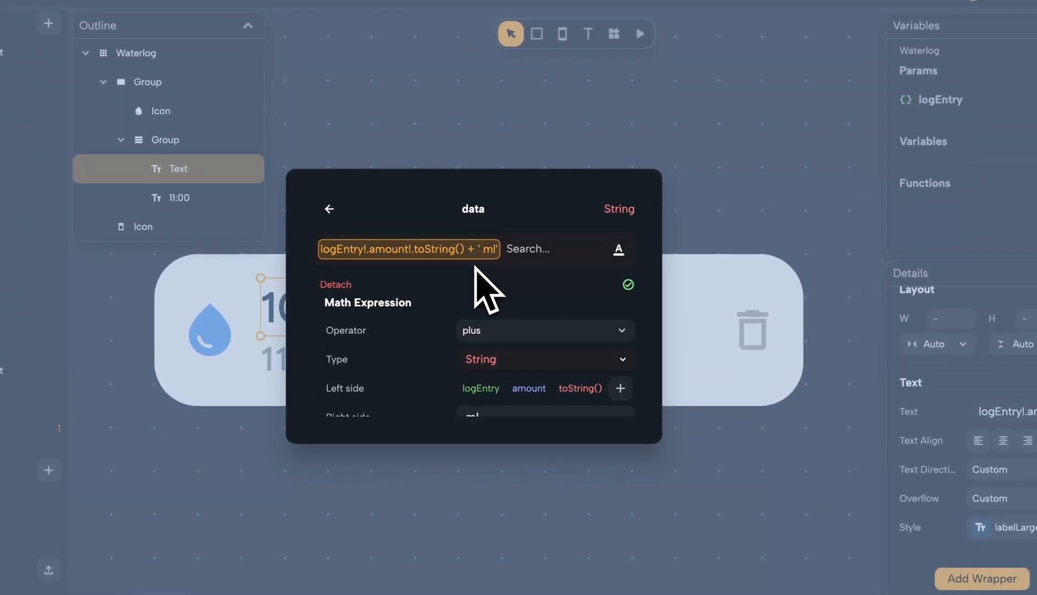
{"action": "left_click", "coordinate": [540, 521]}
Link the 11:00 text to the date of the local logEntry parameter.
{"action": "left_click", "coordinate": [291, 370]}
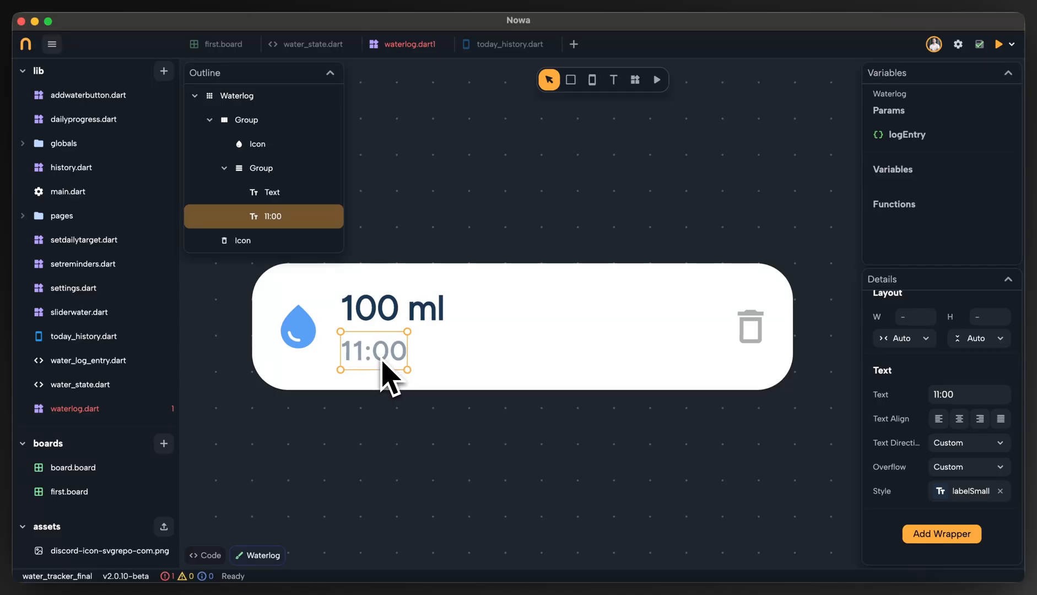
{"action": "left_click_drag", "start_coordinate": [381, 361], "coordinate": [430, 346]}
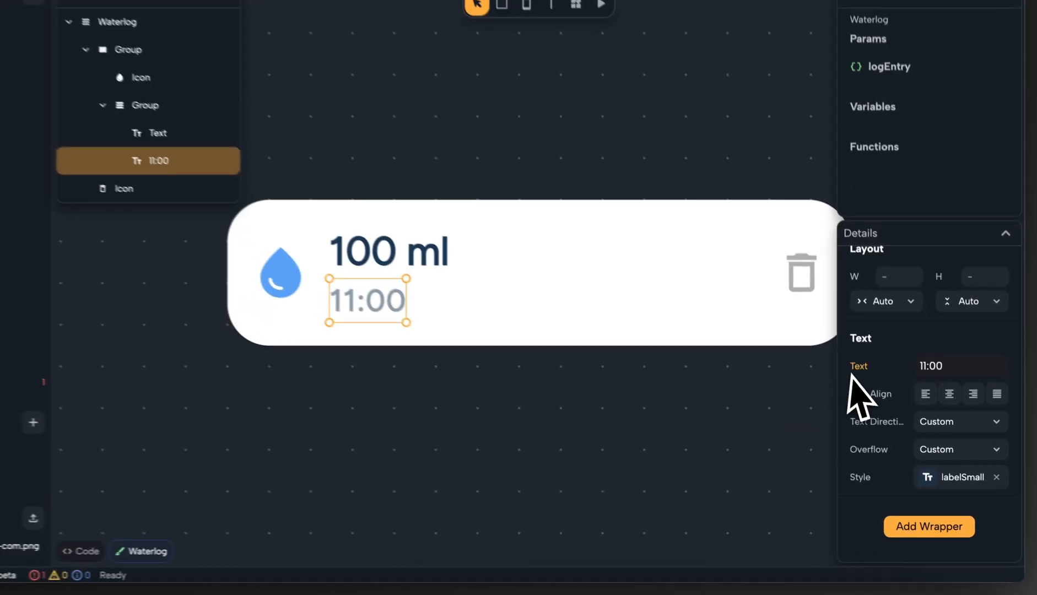
{"action": "left_click", "coordinate": [880, 395]}
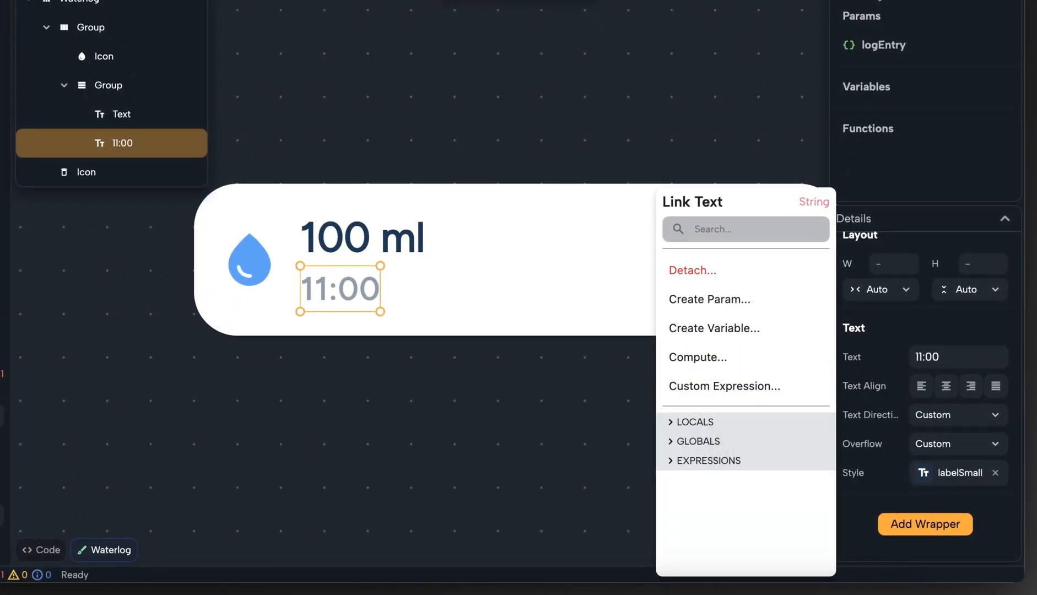
{"action": "left_click", "coordinate": [714, 423]}
{"action": "left_click", "coordinate": [710, 447]}
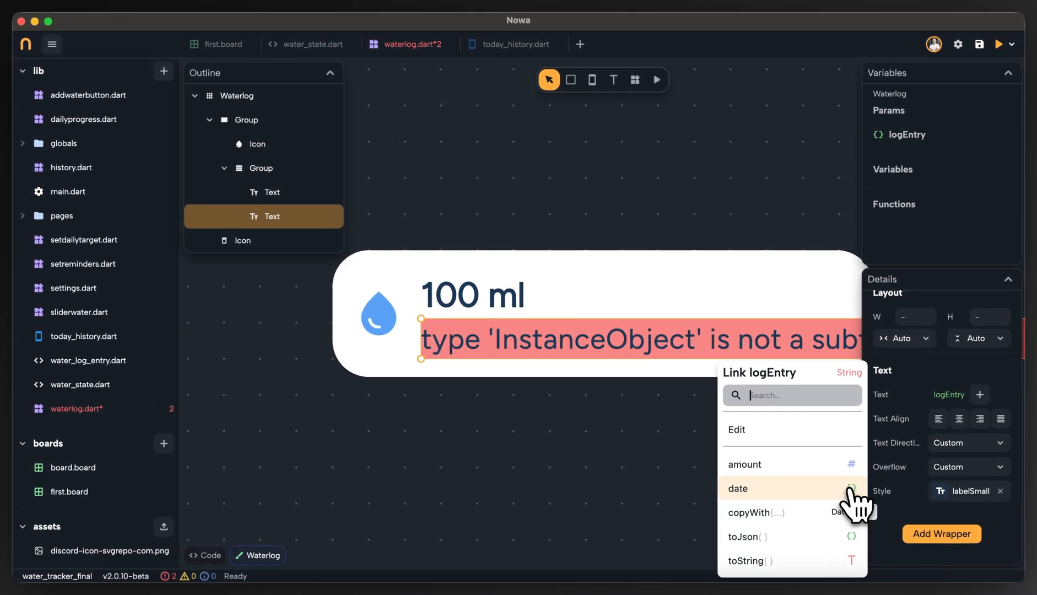
{"action": "left_click", "coordinate": [847, 488]}
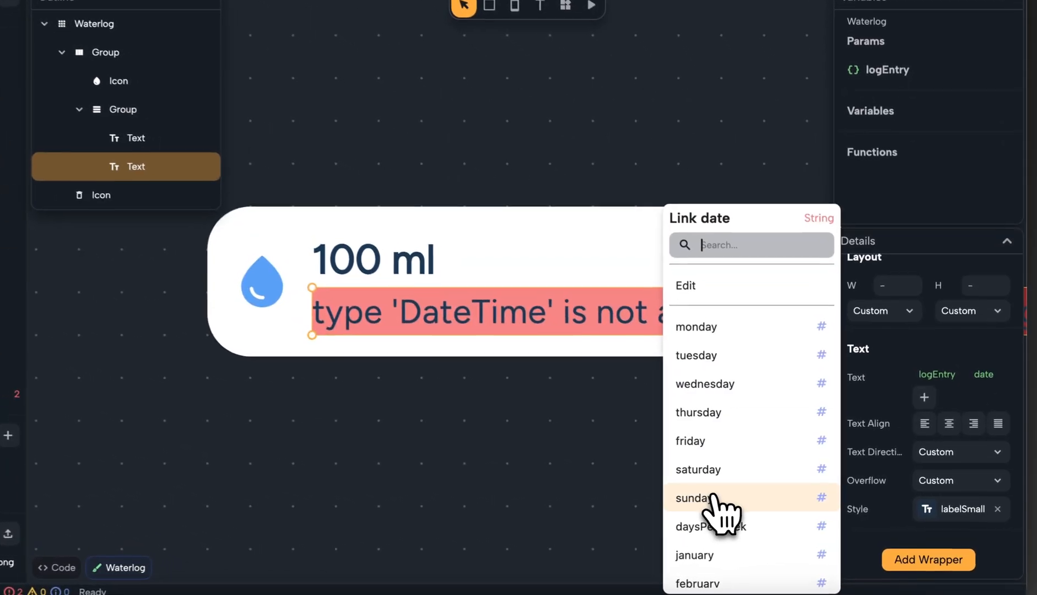
Extend the time text's date link with its hour, converted with toString().
{"action": "scroll", "coordinate": [716, 317], "scroll_direction": "down", "scroll_amount": 10}
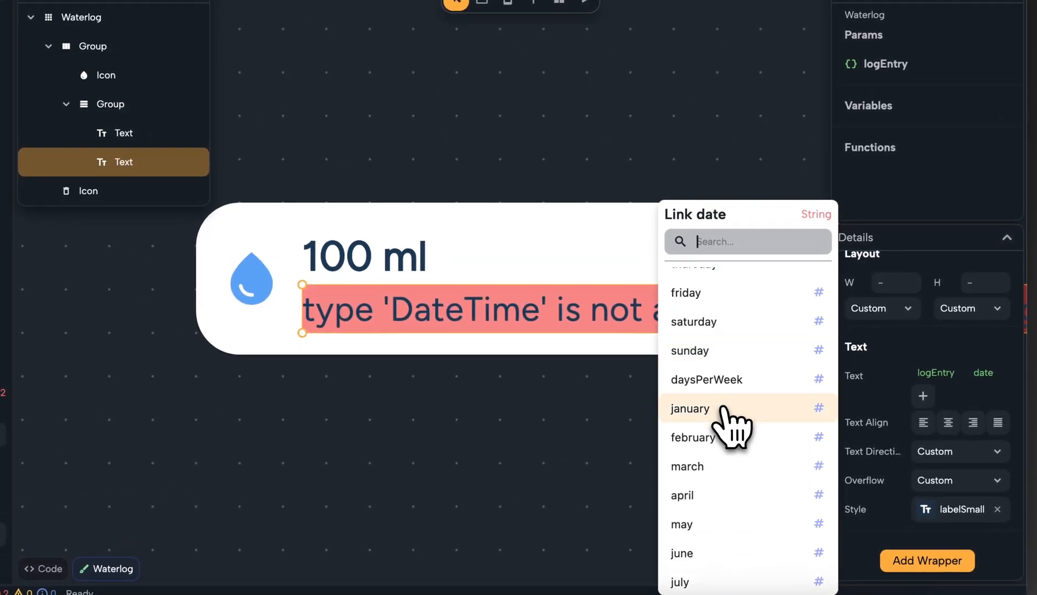
{"action": "scroll", "coordinate": [727, 426], "scroll_direction": "down", "scroll_amount": 6}
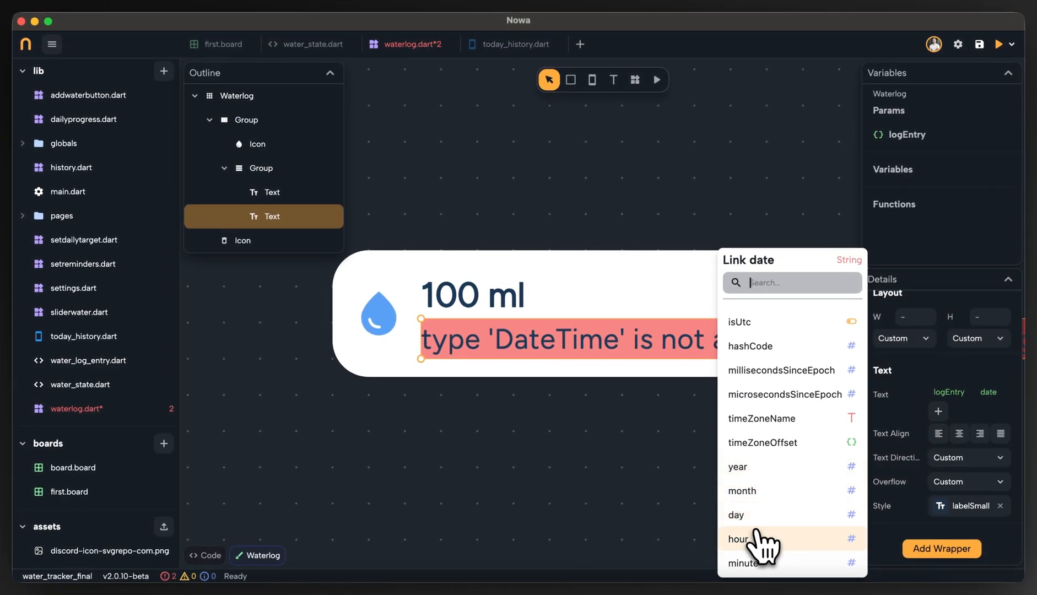
{"action": "scroll", "coordinate": [765, 557], "scroll_direction": "down", "scroll_amount": 1}
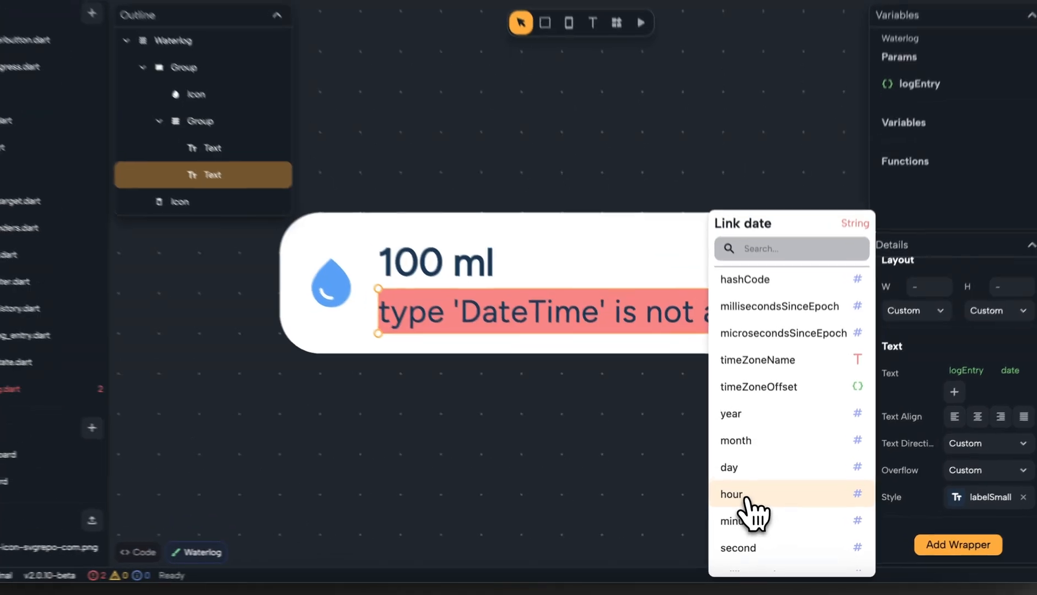
{"action": "left_click", "coordinate": [753, 504]}
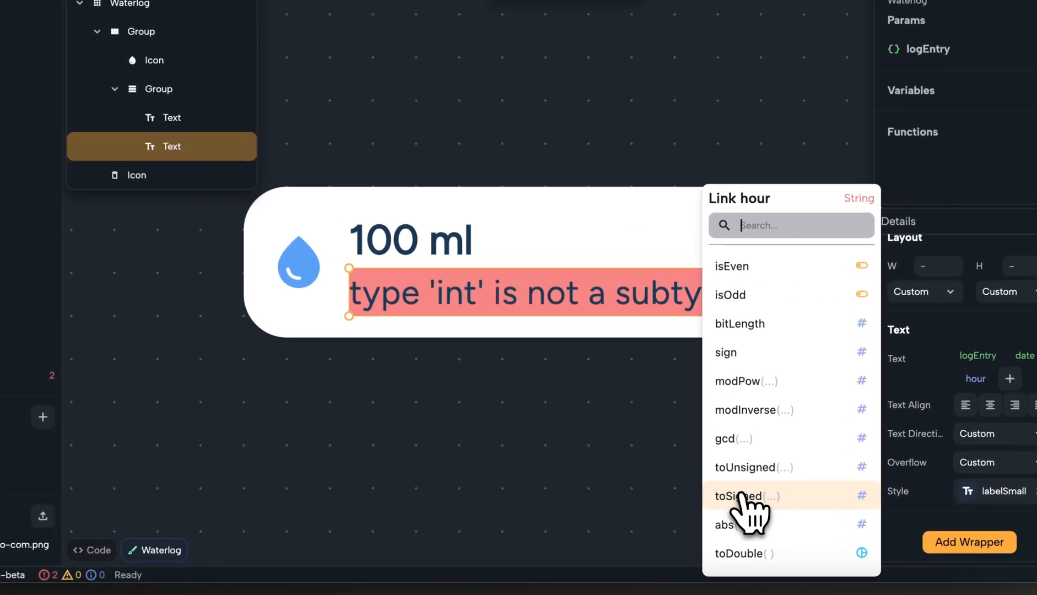
{"action": "scroll", "coordinate": [745, 471], "scroll_direction": "down", "scroll_amount": 4}
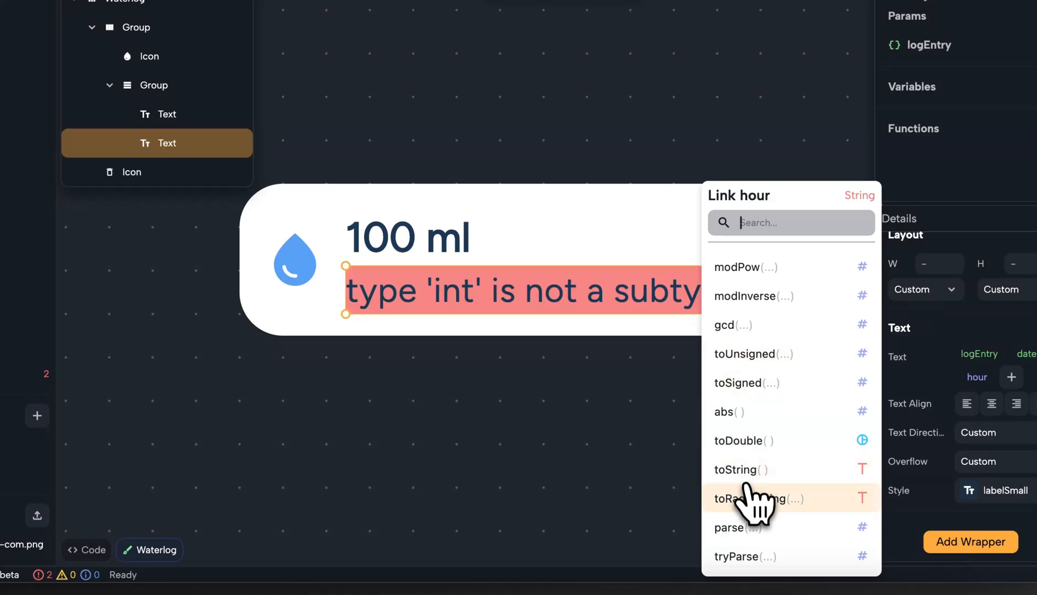
{"action": "left_click", "coordinate": [757, 473]}
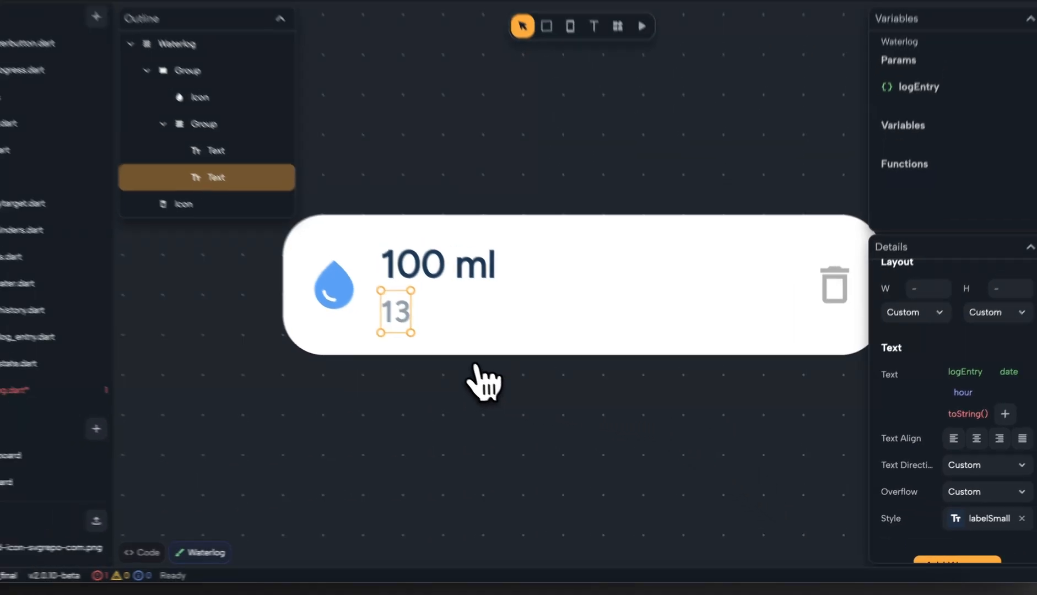
Review the hour and minute in the logEntry parameter's default date, and select the time text in the Waterlog component.
{"action": "left_click", "coordinate": [909, 90]}
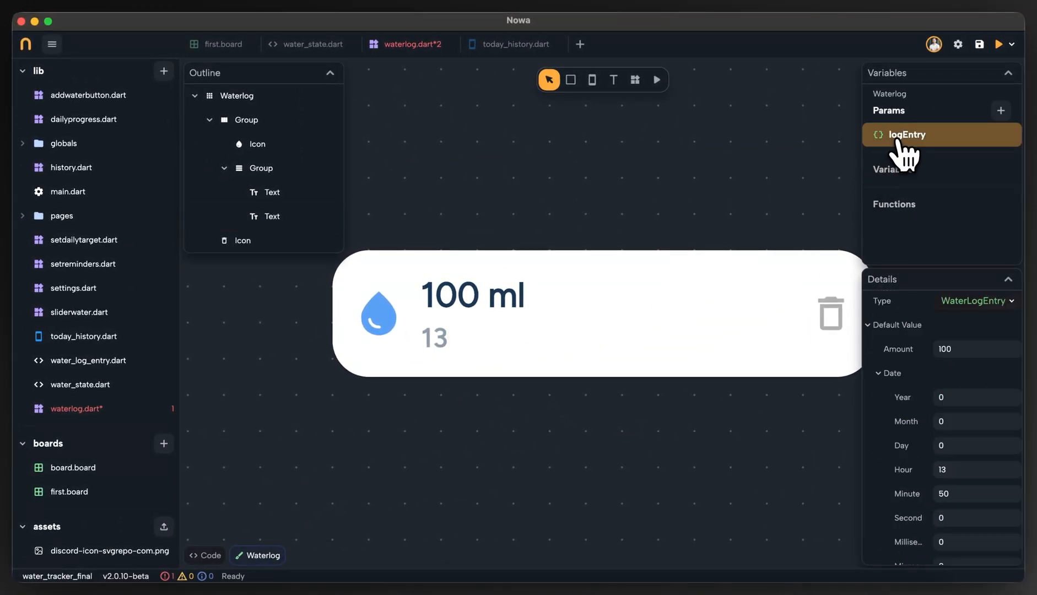
{"action": "scroll", "coordinate": [881, 446], "scroll_direction": "down", "scroll_amount": 1}
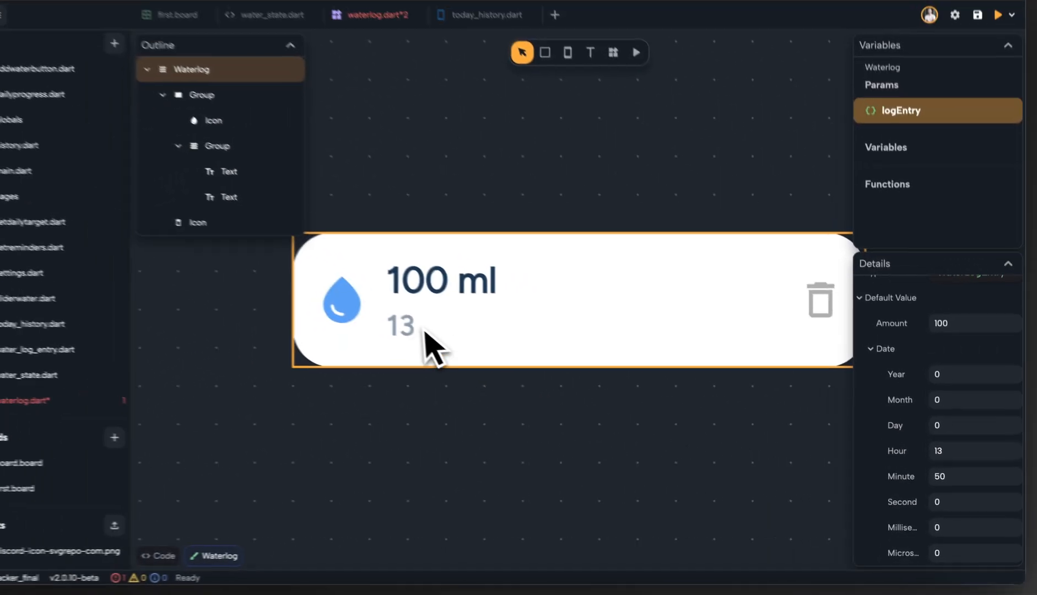
{"action": "left_click", "coordinate": [436, 338]}
{"action": "left_click", "coordinate": [436, 337]}
{"action": "left_click", "coordinate": [438, 337]}
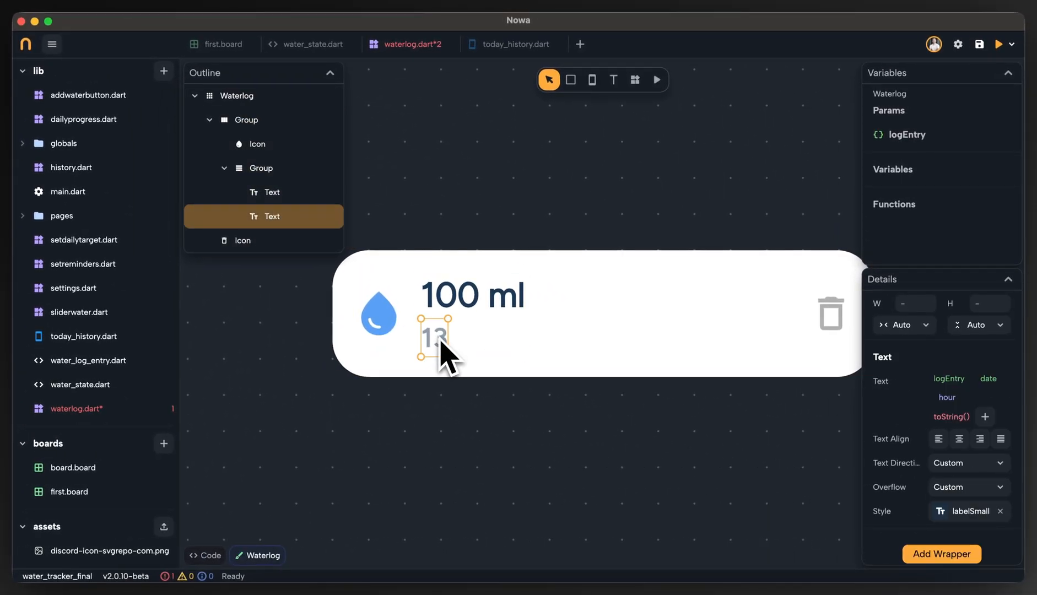
Convert the time text's link to a custom expression and append + ":" + after logEntry!.date!.hour.toString().
{"action": "left_click", "coordinate": [883, 386]}
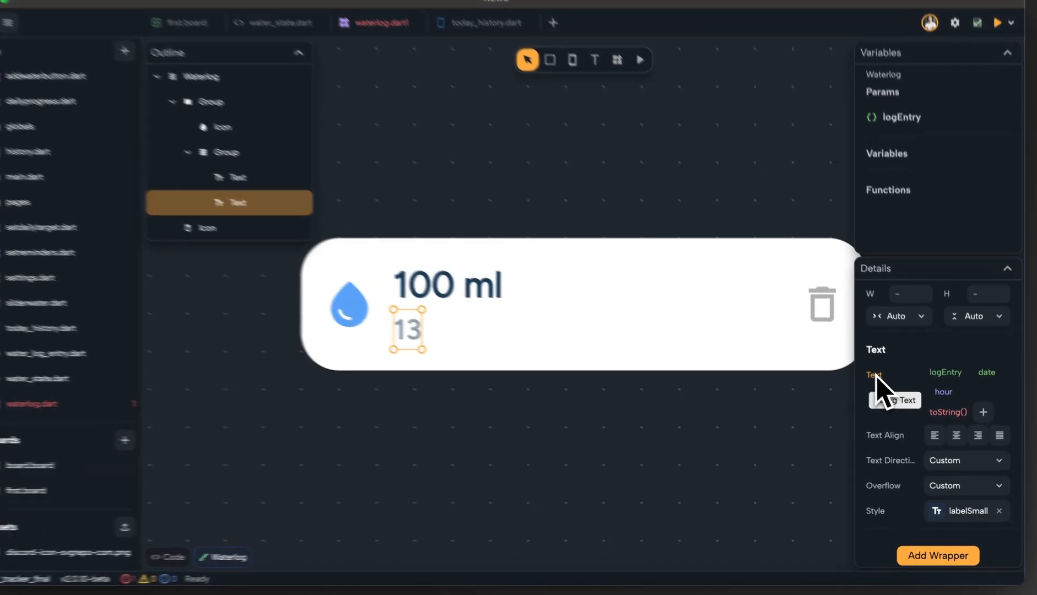
{"action": "left_click", "coordinate": [798, 418]}
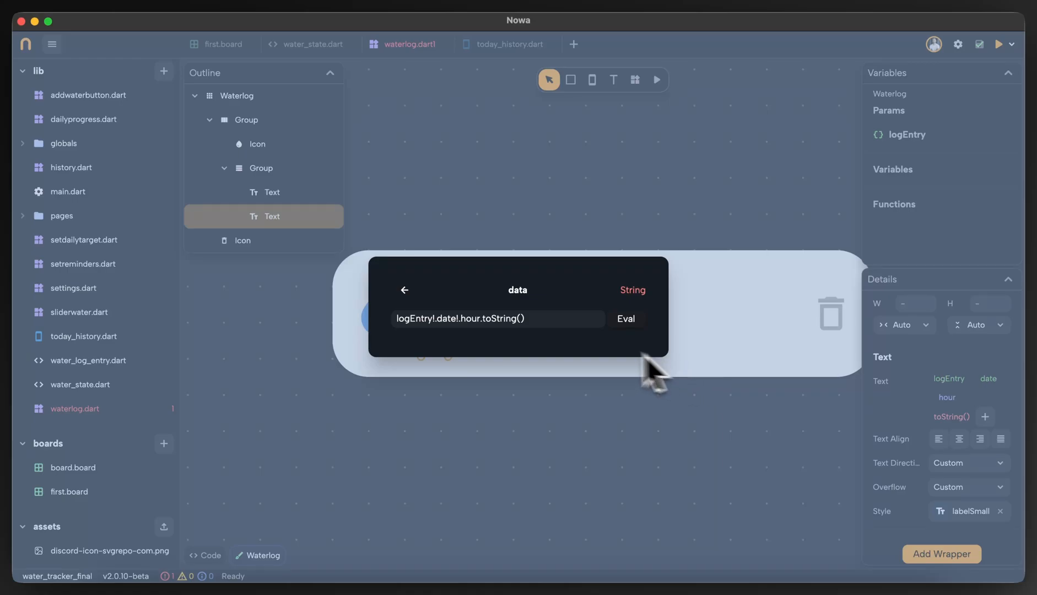
{"action": "left_click_drag", "start_coordinate": [558, 319], "coordinate": [392, 330]}
{"action": "left_click", "coordinate": [545, 316]}
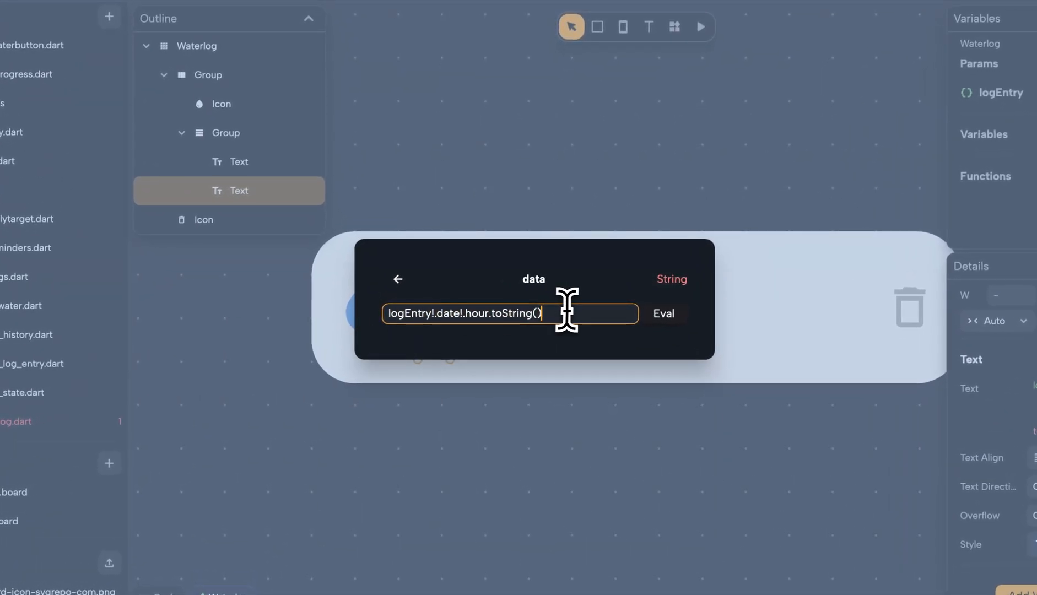
{"action": "left_click_drag", "start_coordinate": [567, 310], "coordinate": [434, 323]}
{"action": "left_click", "coordinate": [413, 313]}
{"action": "type", "text": "+"}
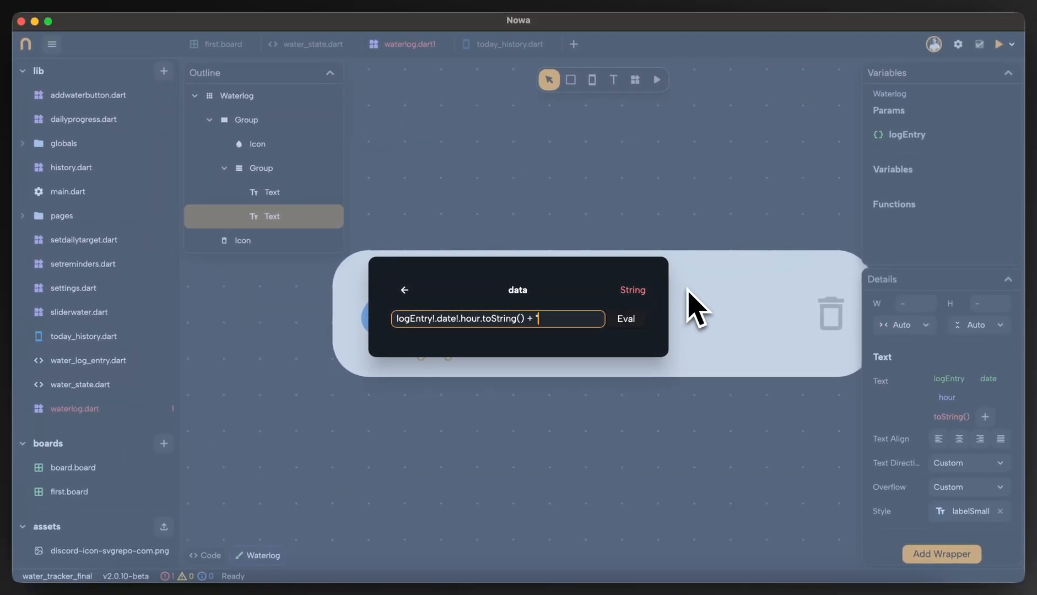
{"action": "type", "text": " \":\" +"}
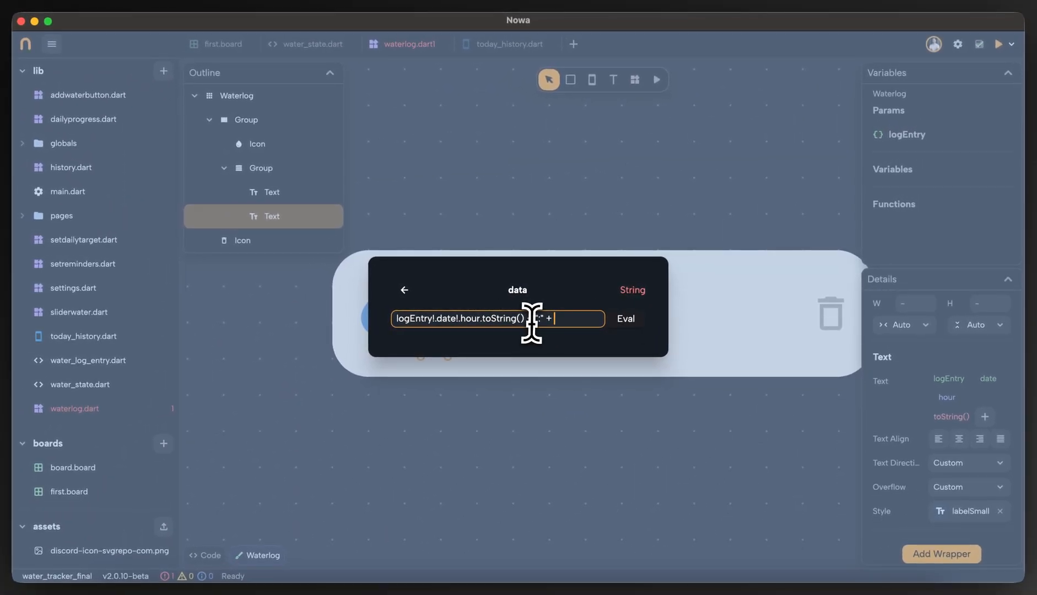
Complete the time expression with logEntry!.date!.minute.toString() after the colon and evaluate it.
{"action": "left_click_drag", "start_coordinate": [529, 319], "coordinate": [390, 319]}
{"action": "key", "text": "ctrl+c"}
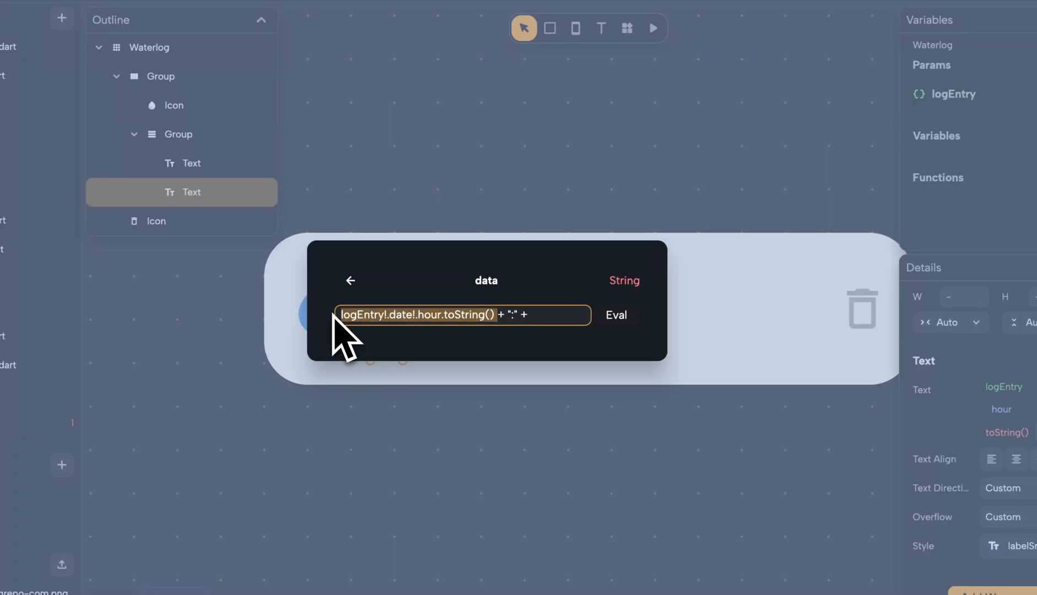
{"action": "left_click", "coordinate": [531, 314]}
{"action": "key", "text": "ctrl+v"}
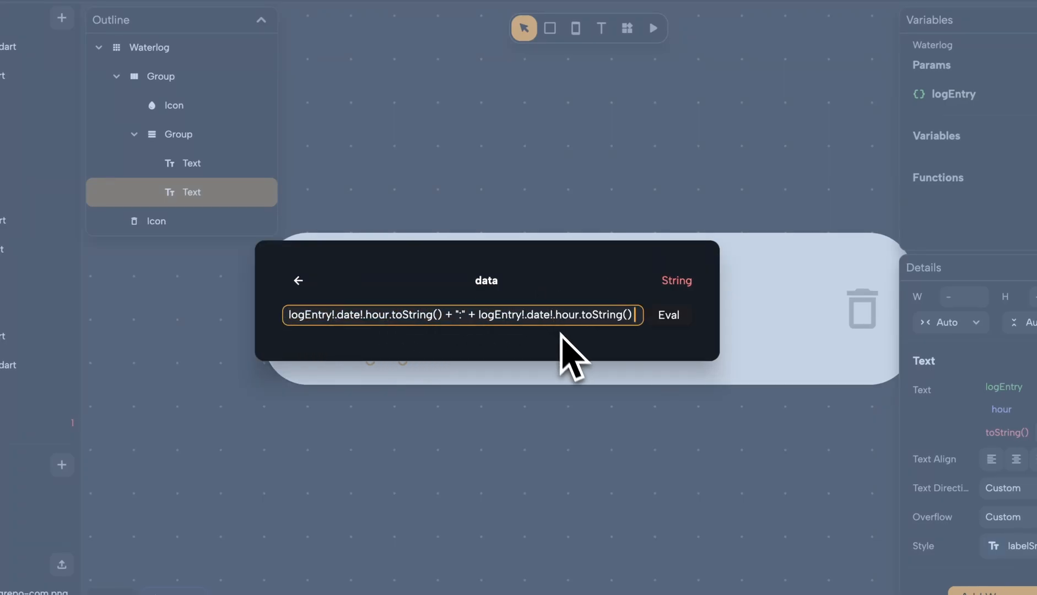
{"action": "type", "text": "min"}
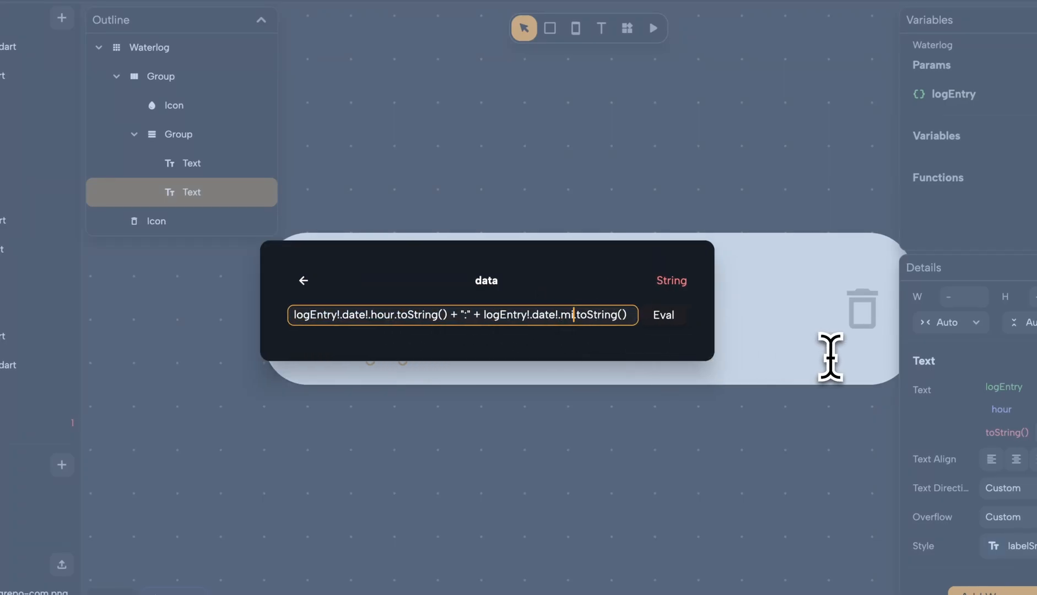
{"action": "type", "text": "ute"}
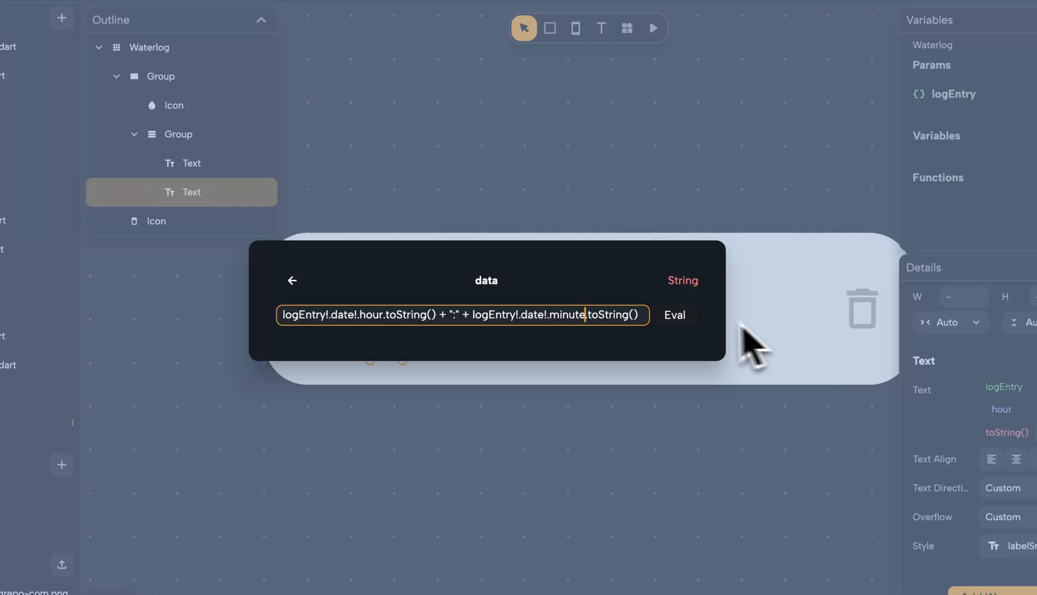
{"action": "left_click", "coordinate": [684, 316]}
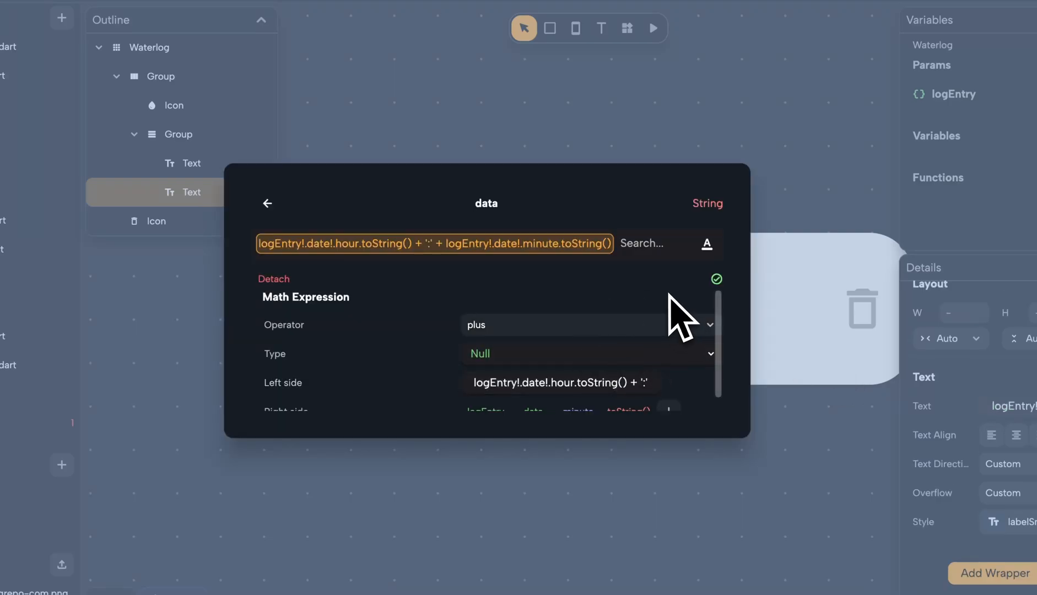
{"action": "scroll", "coordinate": [670, 298], "scroll_direction": "down", "scroll_amount": 1}
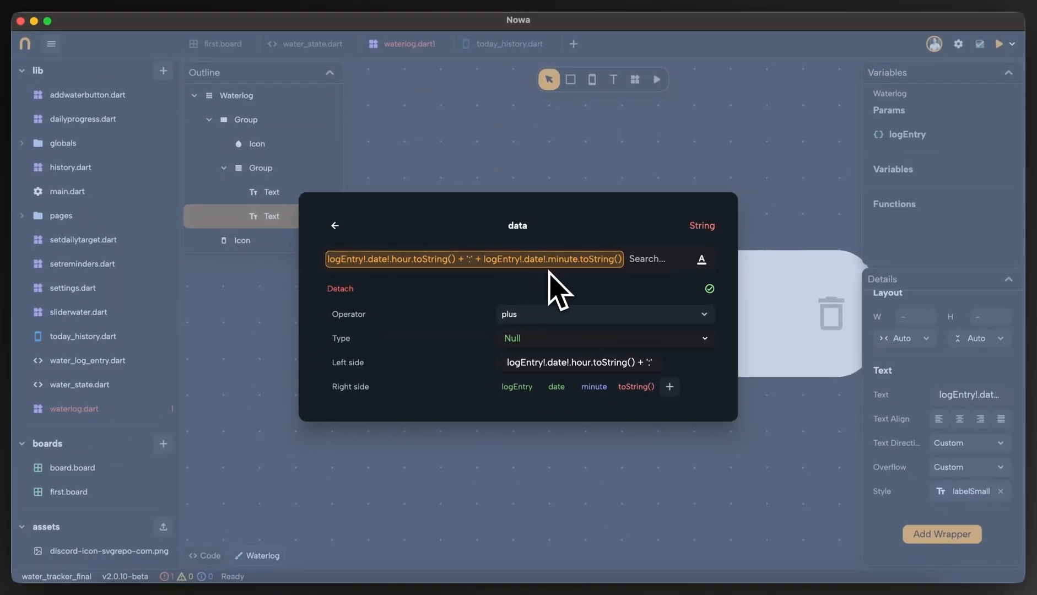
{"action": "left_click", "coordinate": [613, 501]}
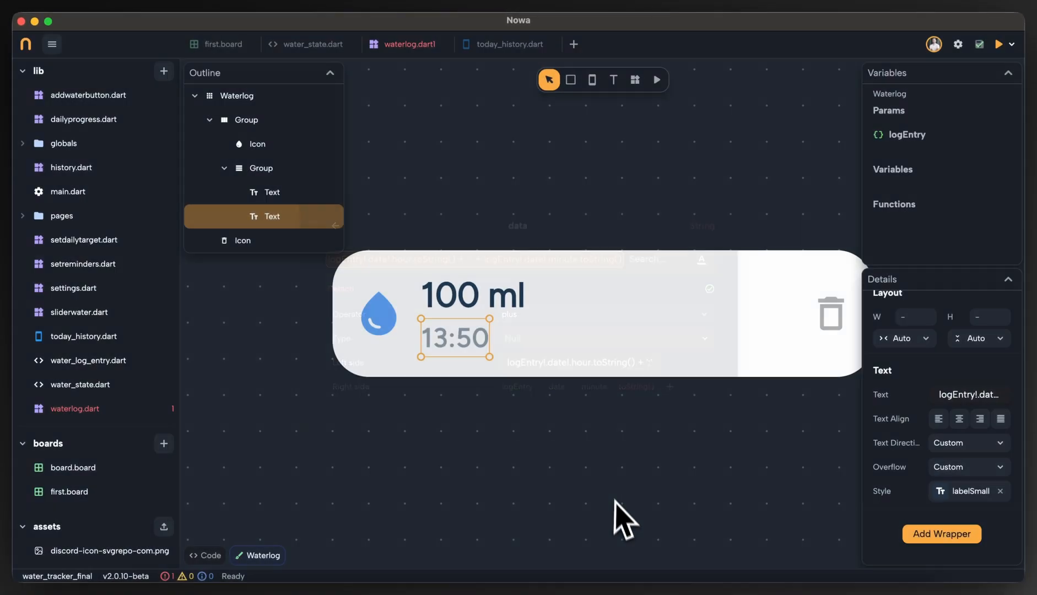
Compare the displayed time text with the hour and minute in logEntry's default date.
{"action": "left_click", "coordinate": [916, 138]}
{"action": "scroll", "coordinate": [938, 420], "scroll_direction": "down", "scroll_amount": 1}
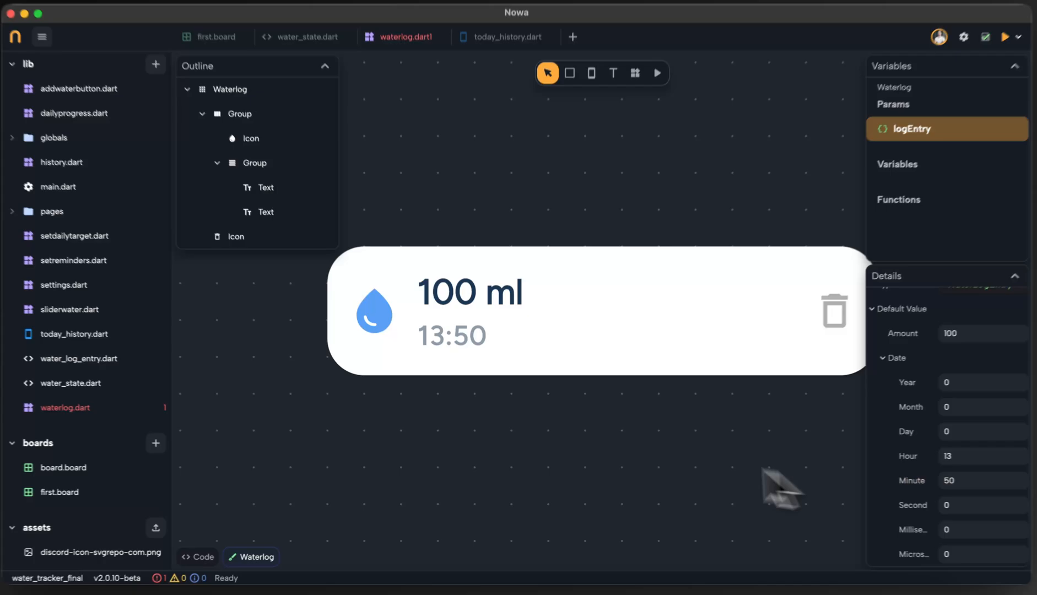
{"action": "left_click", "coordinate": [188, 320]}
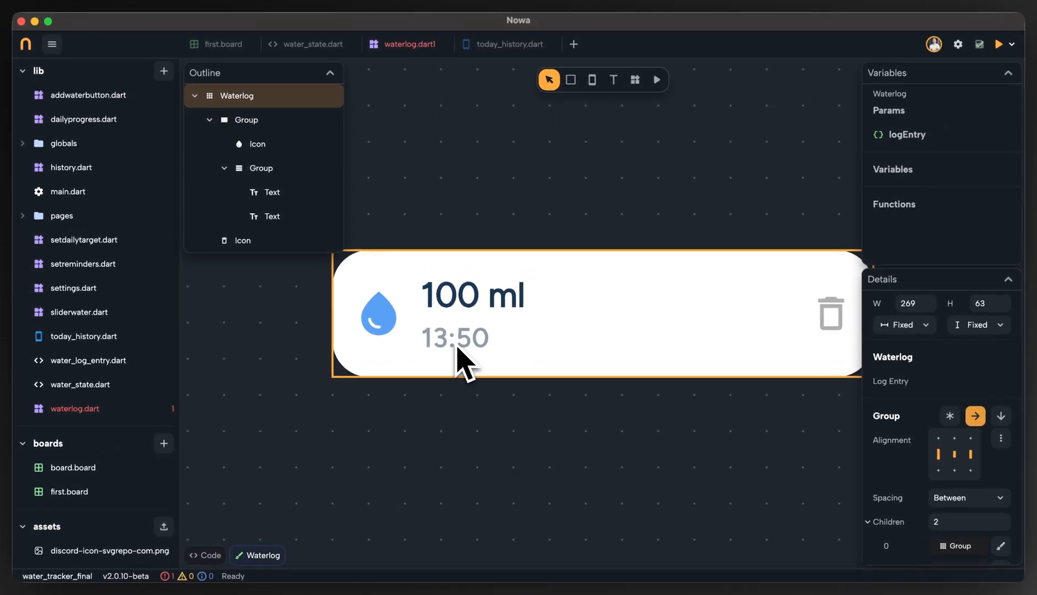
{"action": "left_click", "coordinate": [513, 393]}
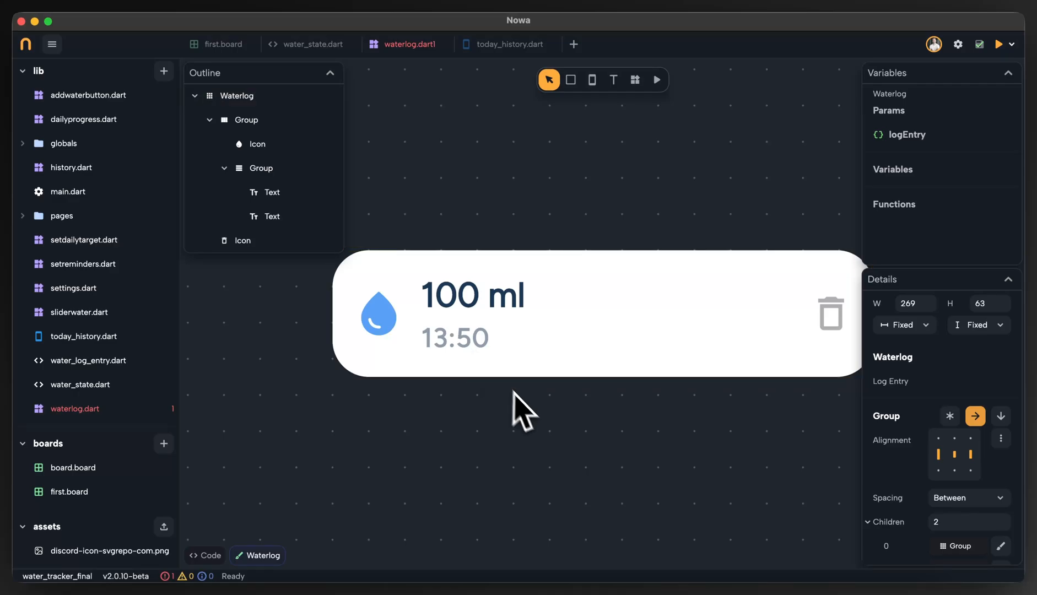
{"action": "scroll", "coordinate": [557, 435], "scroll_direction": "right", "scroll_amount": 1}
{"action": "scroll", "coordinate": [570, 448], "scroll_direction": "up", "scroll_amount": 1}
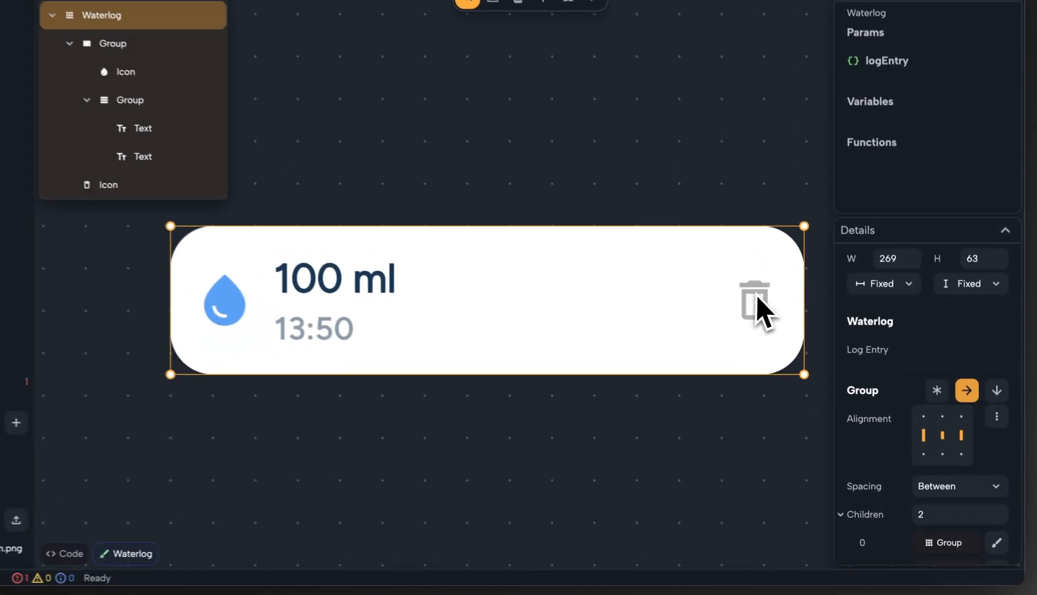
Wrap the Waterlog component's trash icon in a Gesture Detector.
{"action": "left_click", "coordinate": [758, 300]}
{"action": "scroll", "coordinate": [843, 375], "scroll_direction": "down", "scroll_amount": 5}
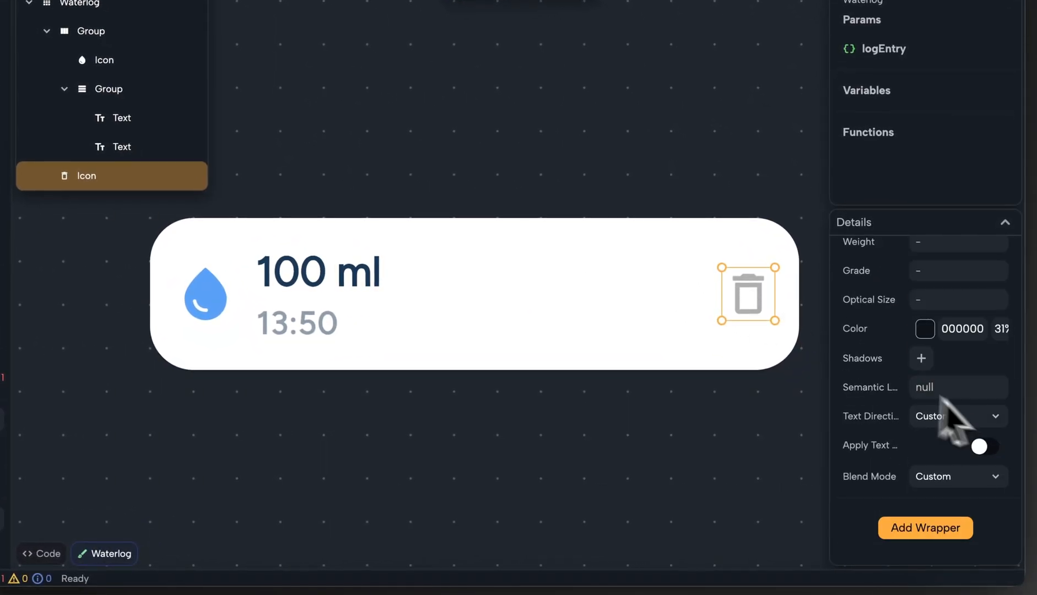
{"action": "left_click", "coordinate": [915, 532]}
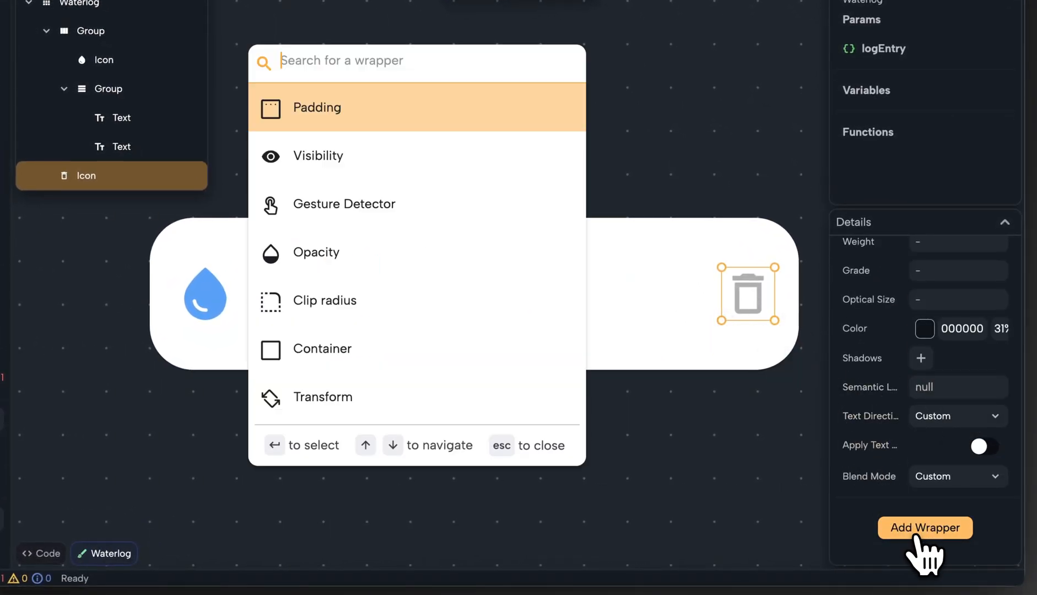
{"action": "type", "text": "ges"}
{"action": "key", "text": "Return"}
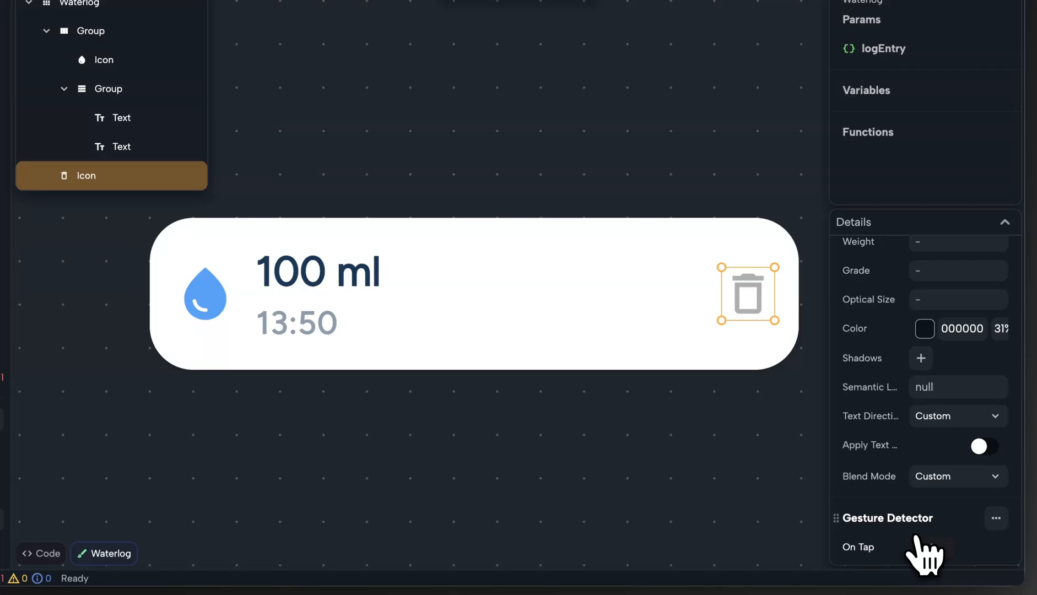
{"action": "scroll", "coordinate": [948, 507], "scroll_direction": "down", "scroll_amount": 3}
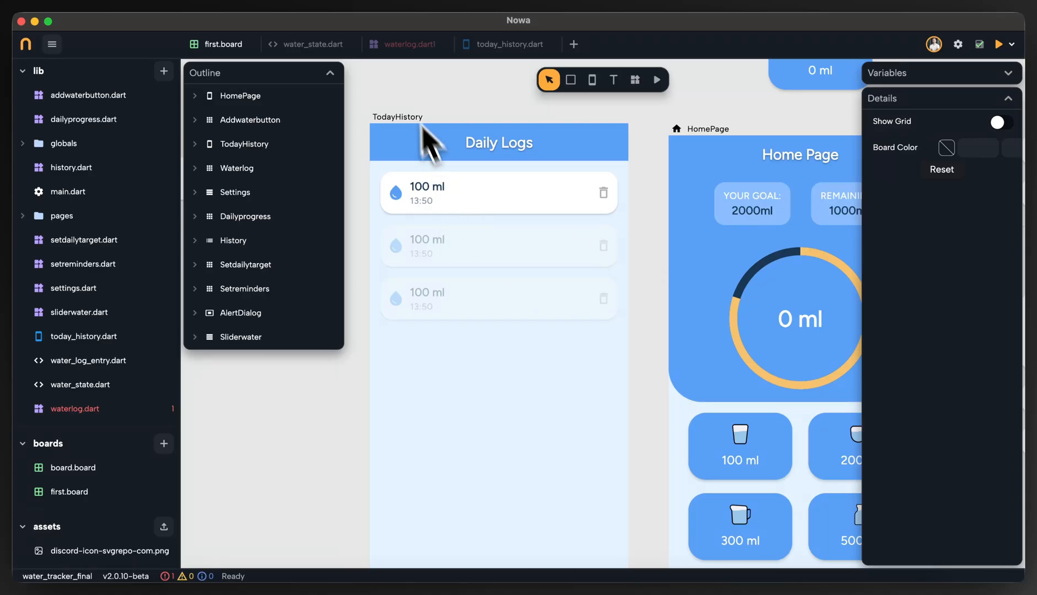
In waterlog.dart, link the trash icon's On Tap to a newly created parameter.
{"action": "left_click", "coordinate": [409, 44]}
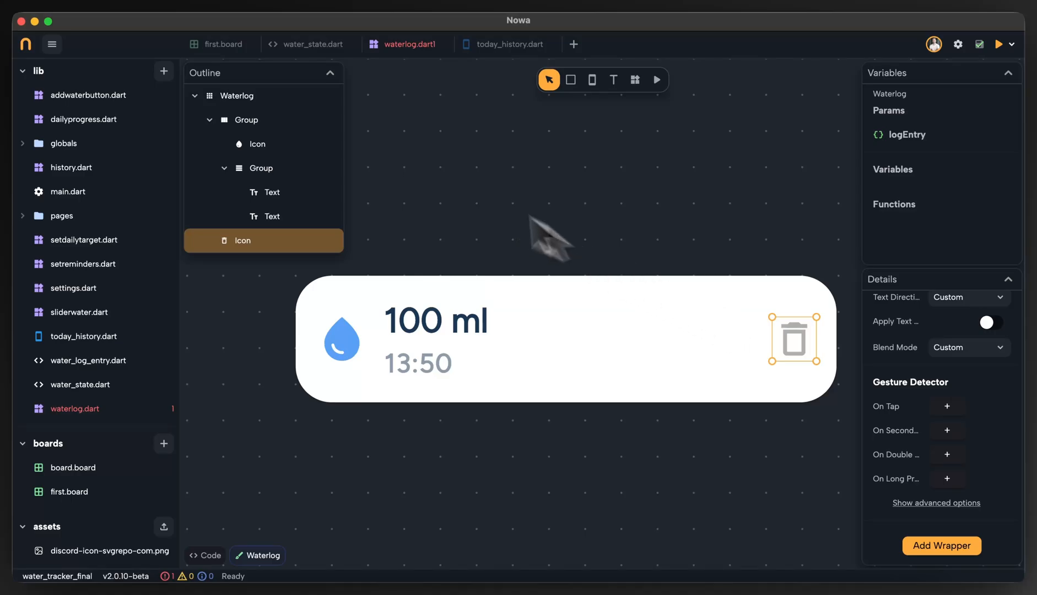
{"action": "left_click", "coordinate": [899, 412]}
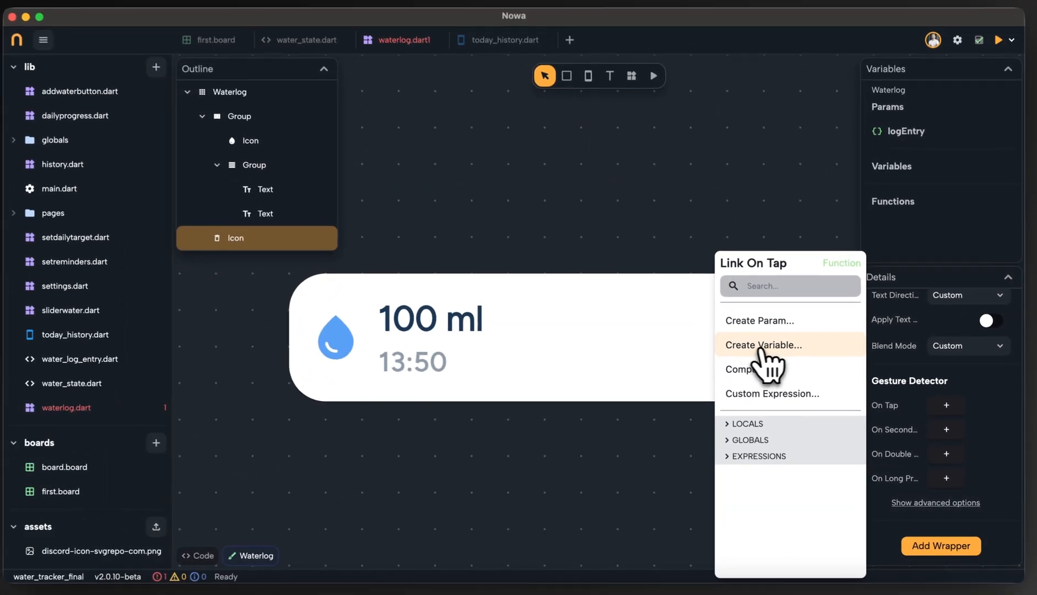
{"action": "left_click", "coordinate": [767, 323]}
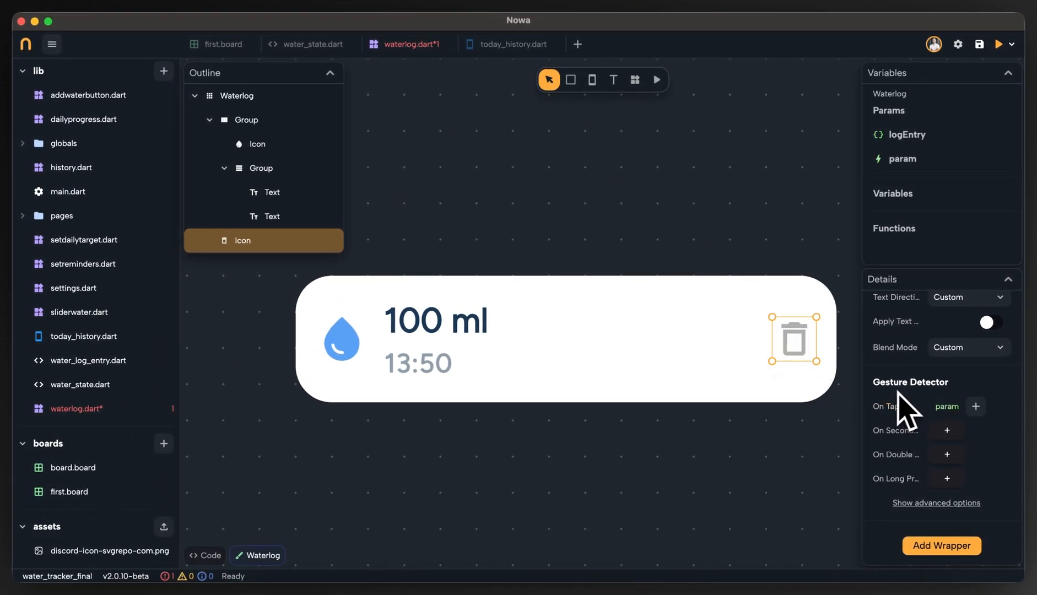
Rename the component's new function parameter as deleteCallback.
{"action": "left_click", "coordinate": [899, 160]}
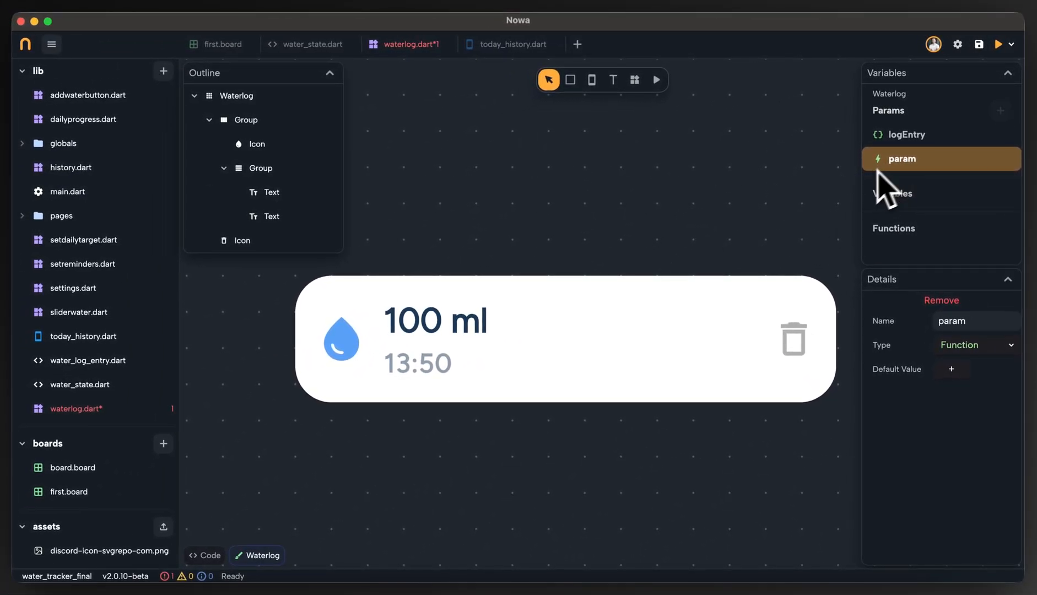
{"action": "left_click", "coordinate": [663, 315]}
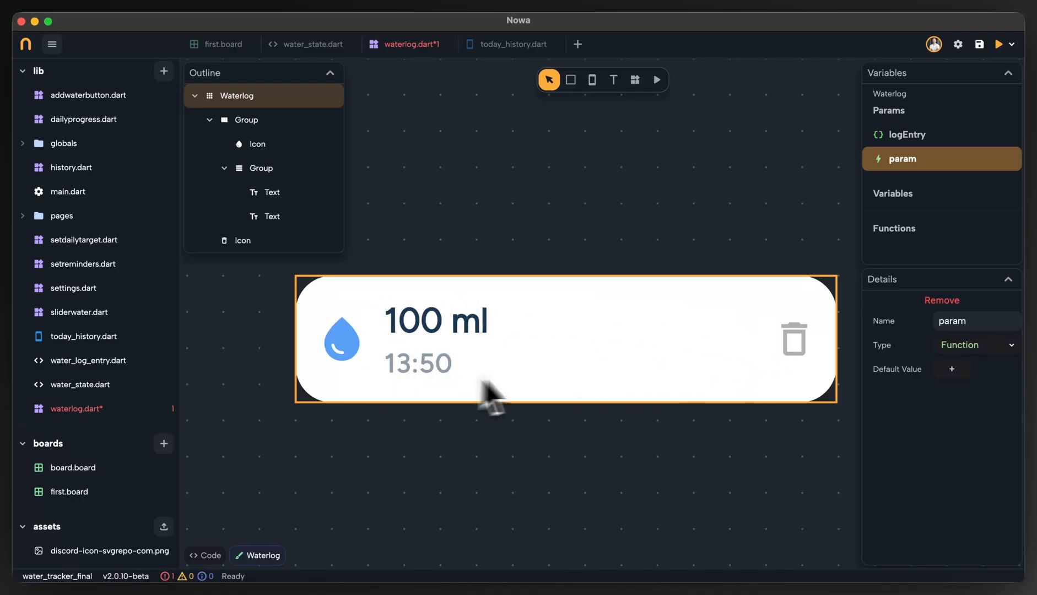
{"action": "left_click", "coordinate": [909, 137]}
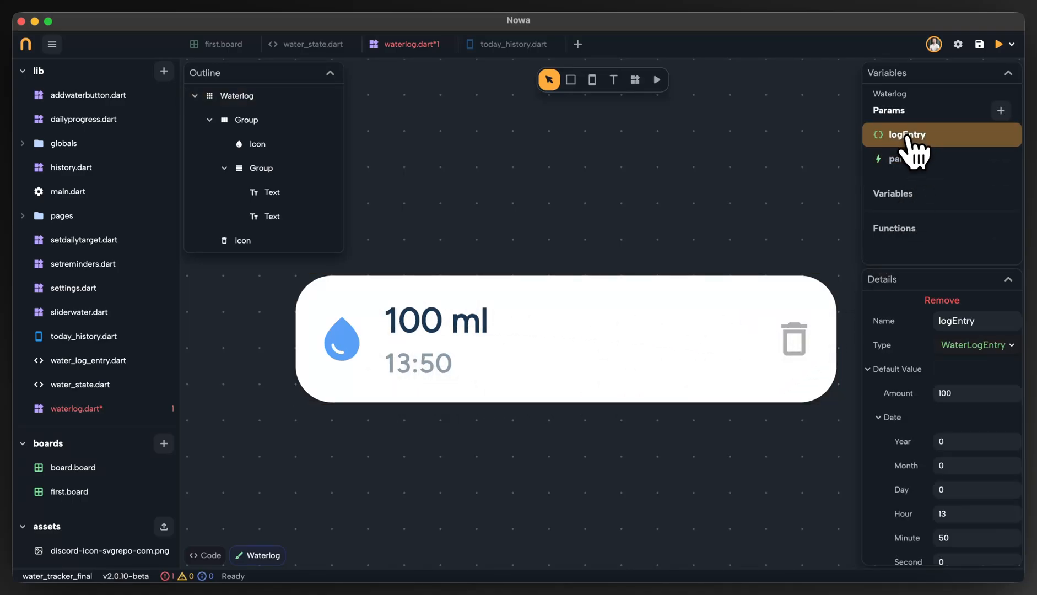
{"action": "left_click", "coordinate": [893, 162]}
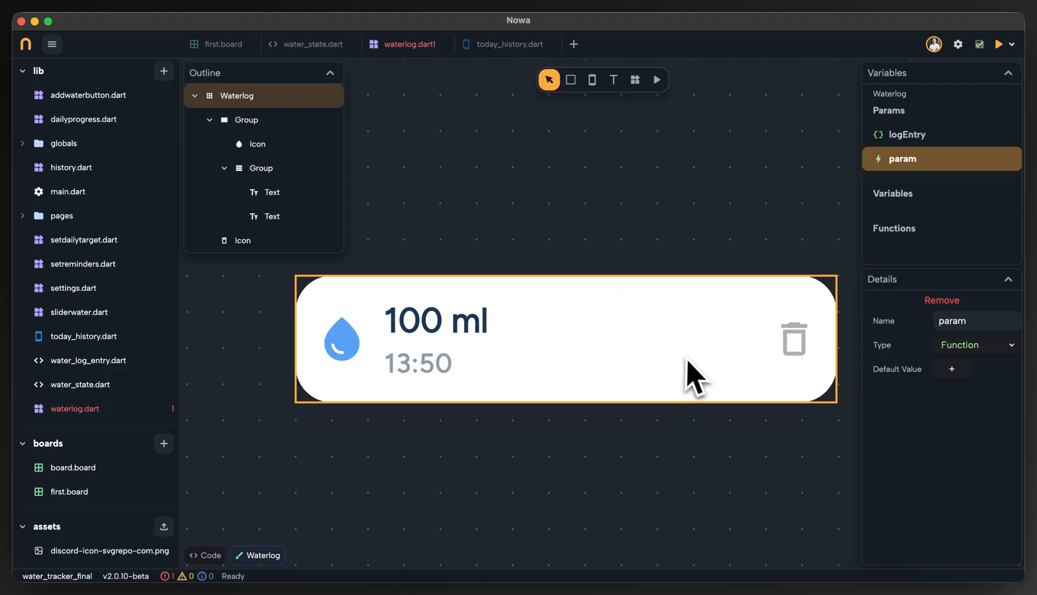
{"action": "double_click", "coordinate": [955, 320]}
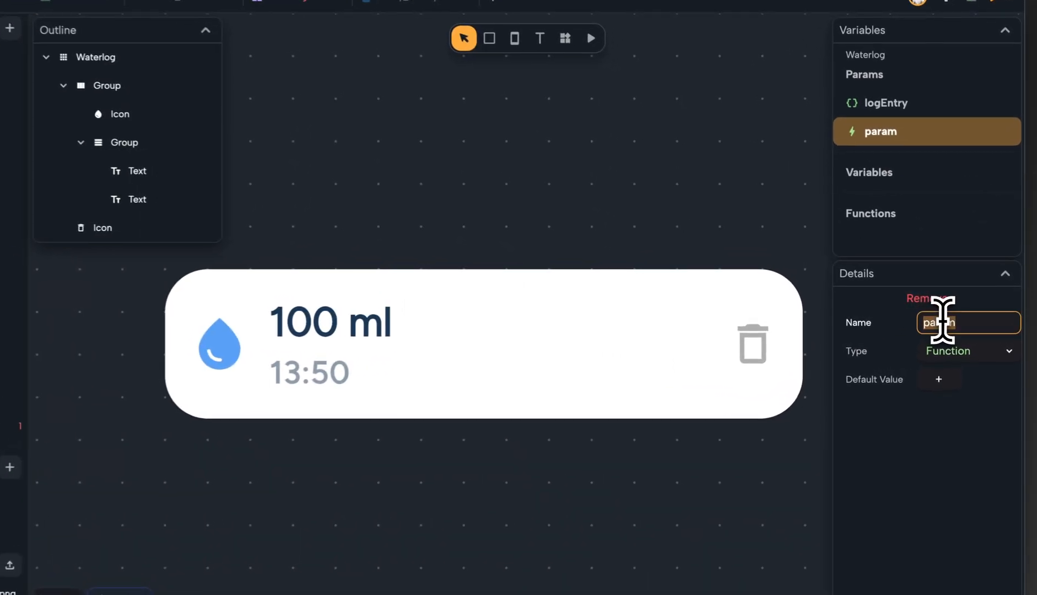
{"action": "type", "text": "delet"}
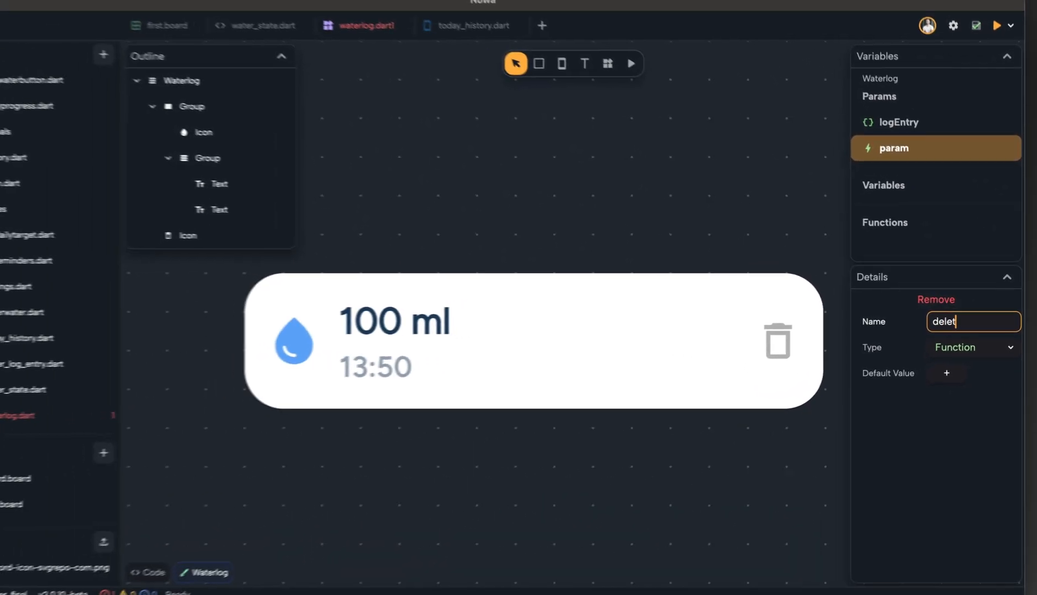
{"action": "type", "text": "eCallback"}
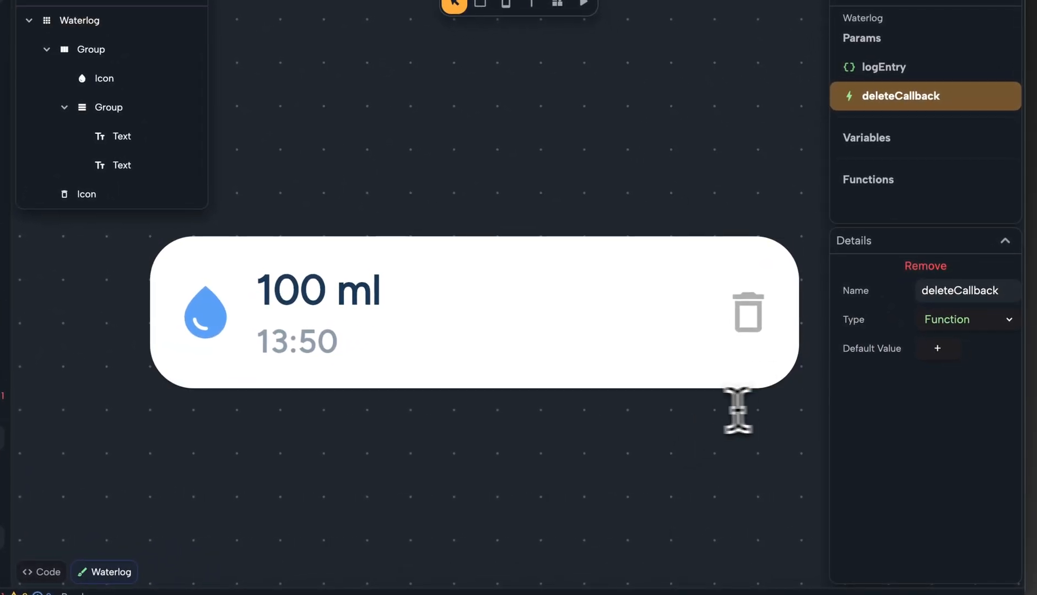
Open the console's error list to examine the error in waterlog.dart.
{"action": "left_click", "coordinate": [745, 315]}
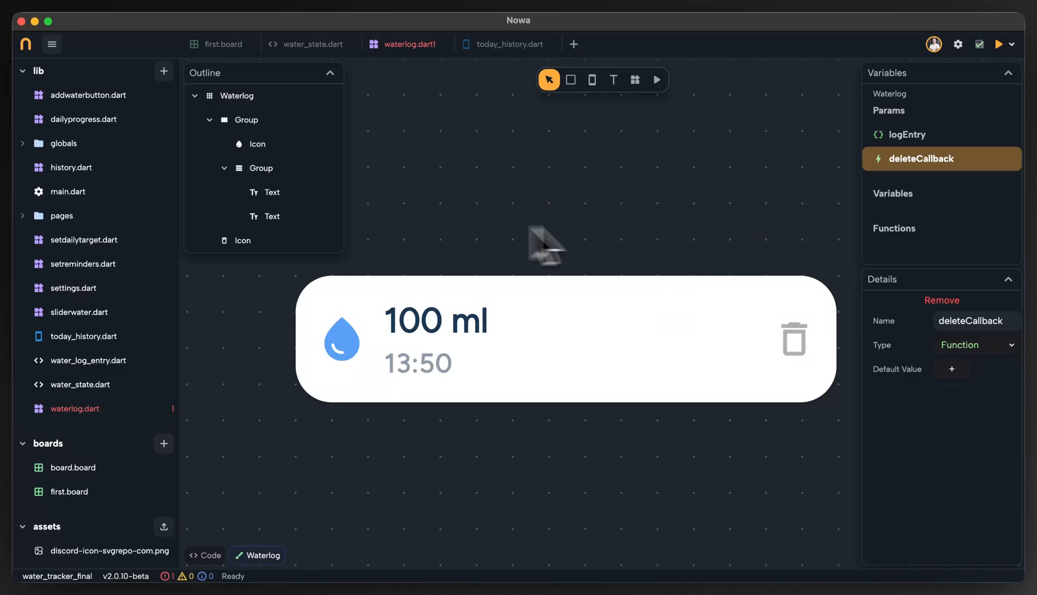
{"action": "left_click", "coordinate": [626, 218]}
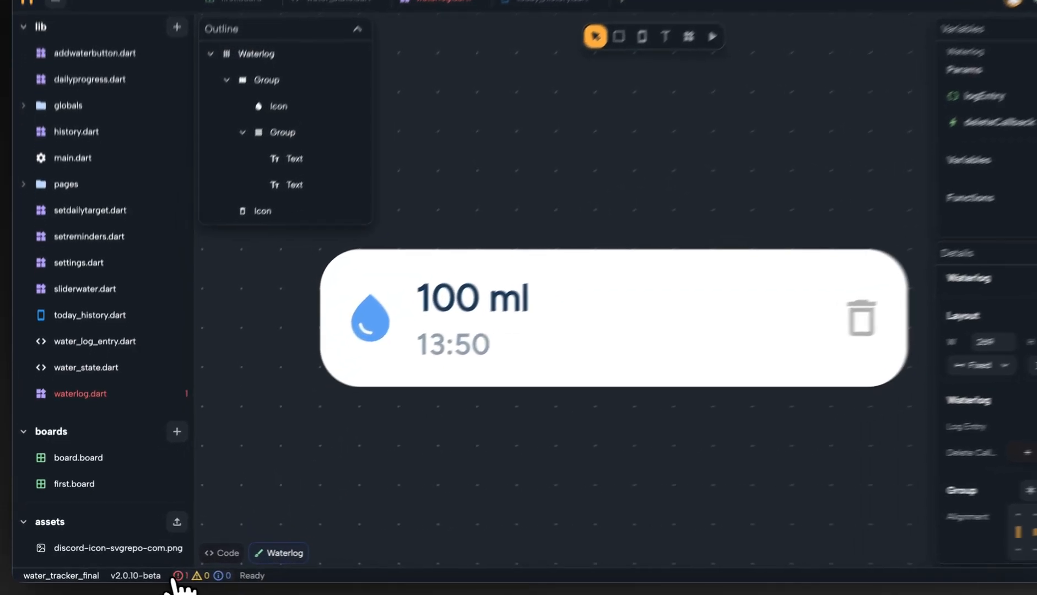
{"action": "left_click", "coordinate": [177, 576]}
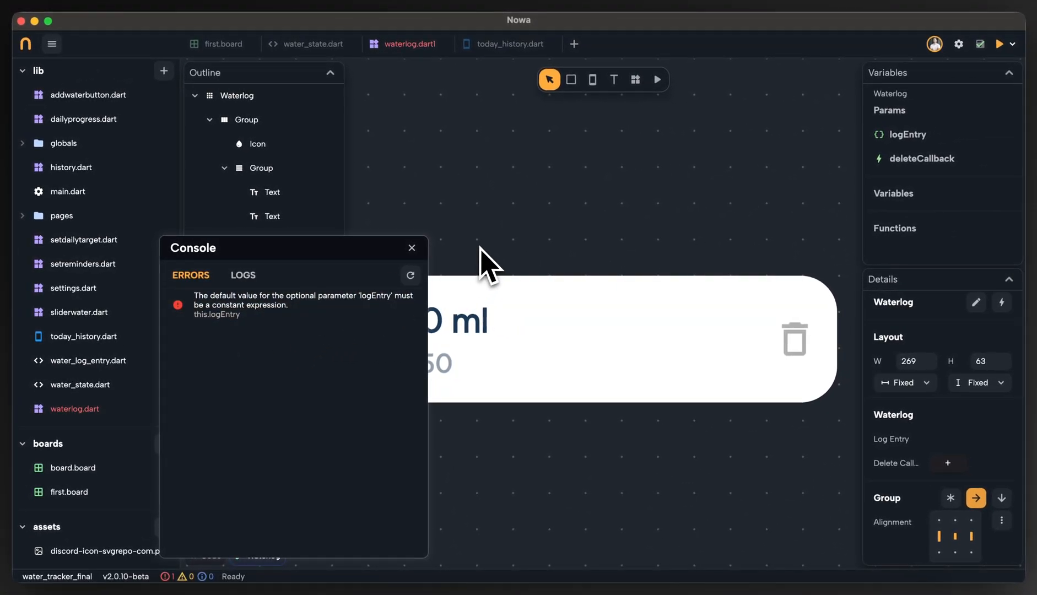
Close the console and examine the default value fields of the Waterlog component's logEntry parameter.
{"action": "left_click", "coordinate": [412, 248]}
{"action": "left_click", "coordinate": [905, 136]}
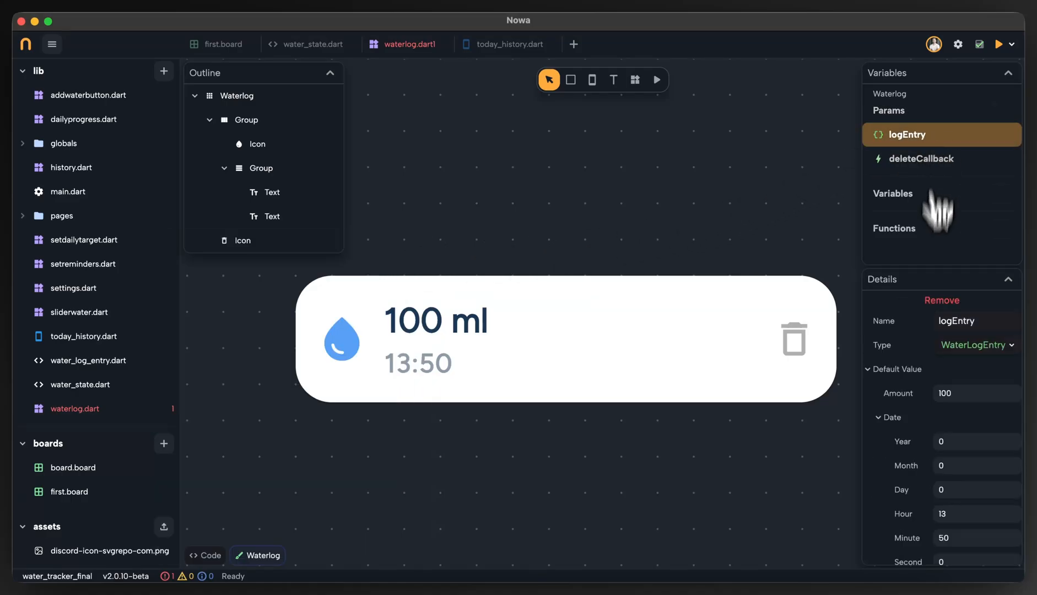
{"action": "scroll", "coordinate": [953, 389], "scroll_direction": "down", "scroll_amount": 2}
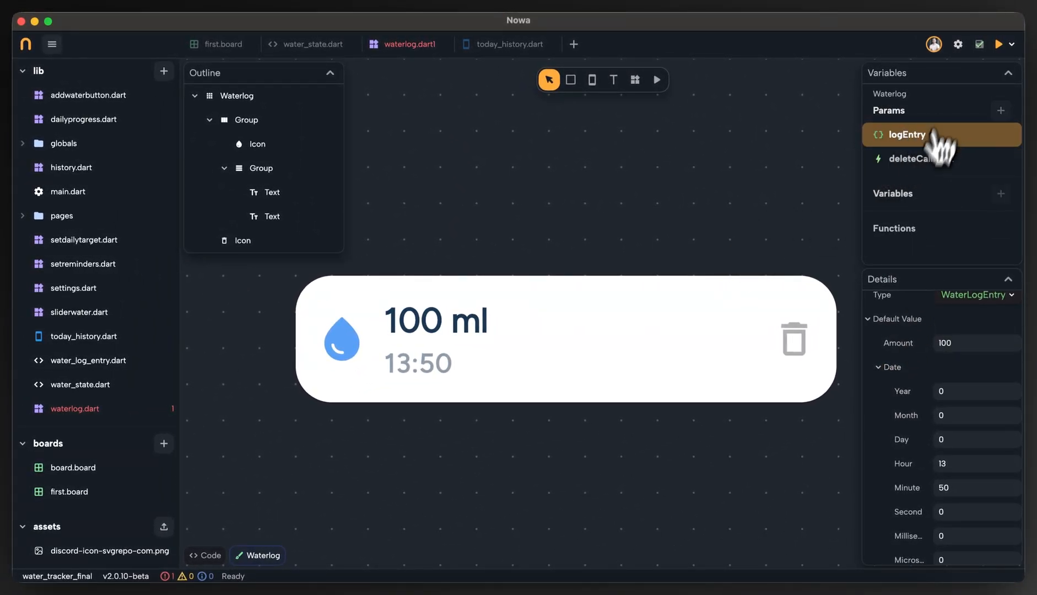
{"action": "scroll", "coordinate": [1003, 345], "scroll_direction": "up", "scroll_amount": 2}
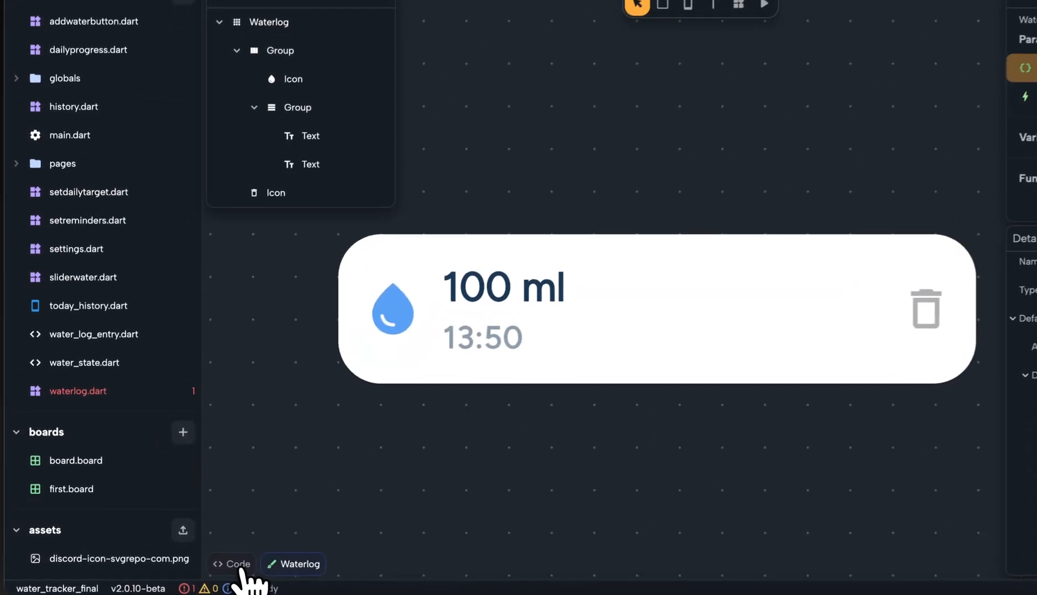
Open the code of waterlog.dart and examine the const constructor and the WaterLogEntry default assigned to logEntry.
{"action": "left_click", "coordinate": [240, 566]}
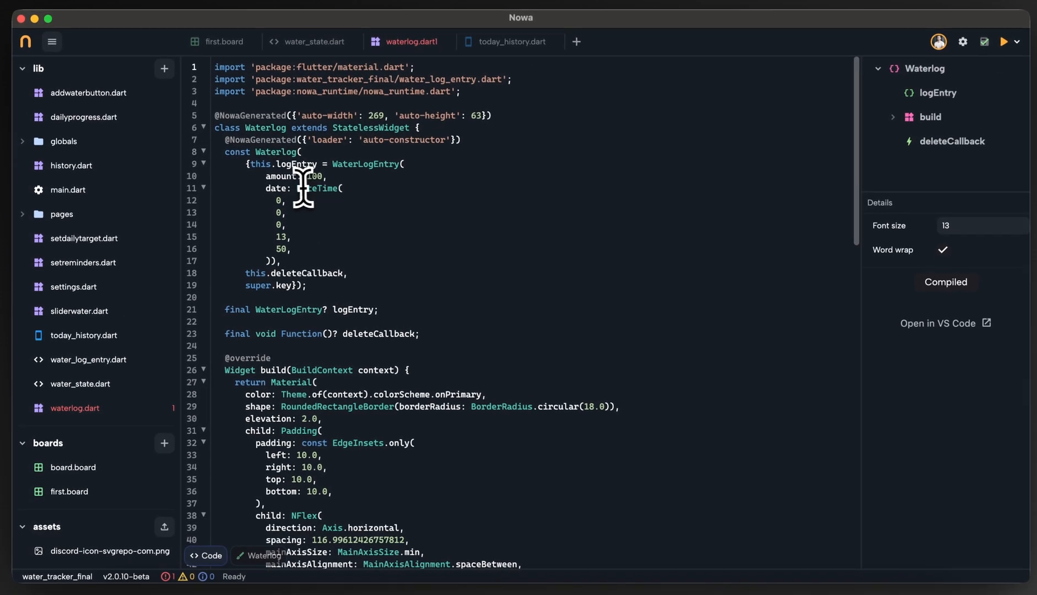
{"action": "left_click_drag", "start_coordinate": [329, 165], "coordinate": [398, 185]}
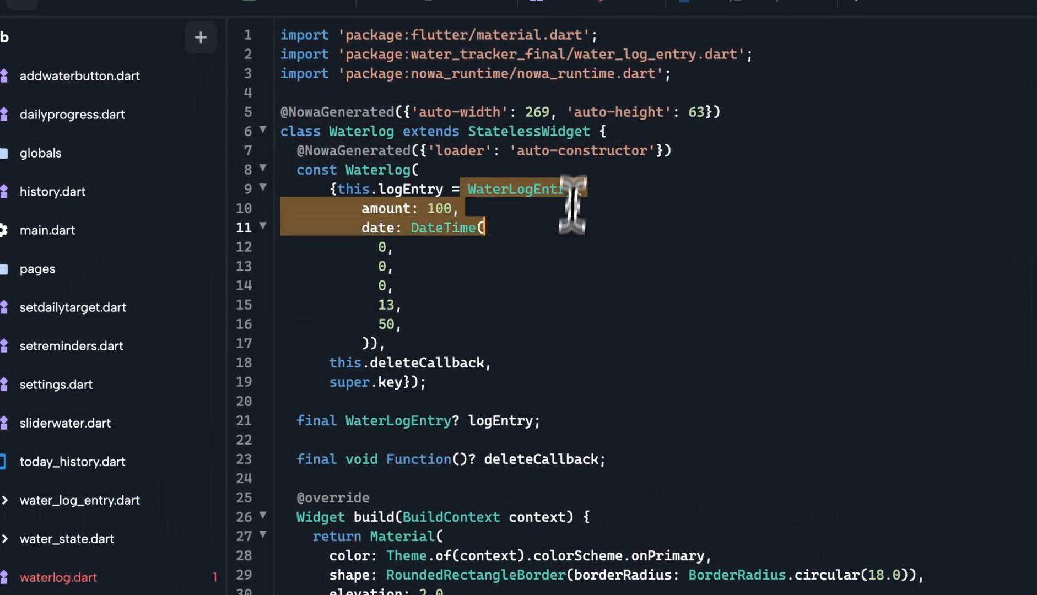
{"action": "left_click_drag", "start_coordinate": [573, 204], "coordinate": [540, 359]}
{"action": "left_click", "coordinate": [468, 283]}
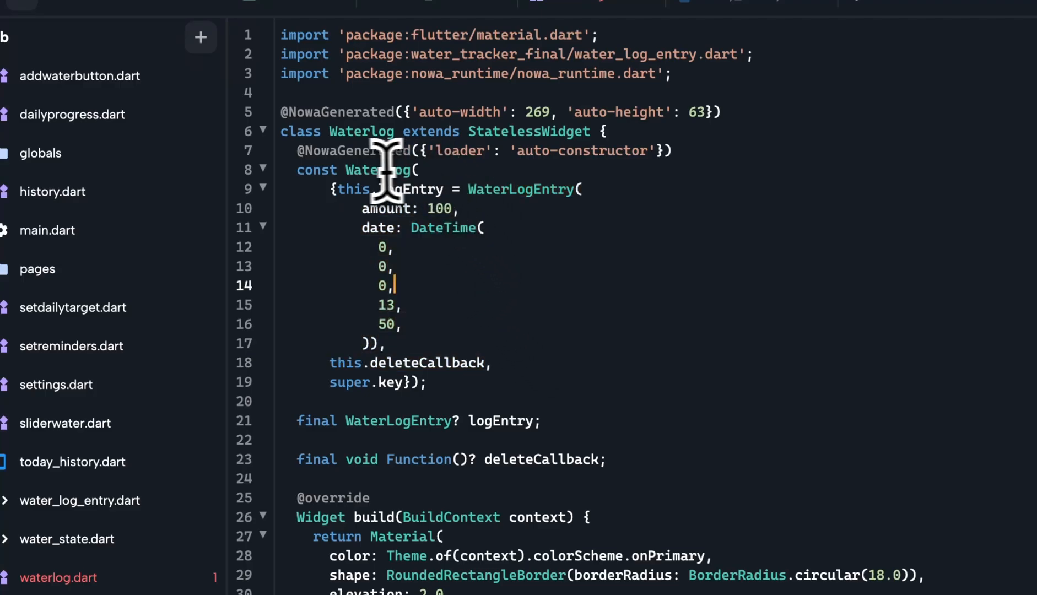
{"action": "double_click", "coordinate": [302, 171]}
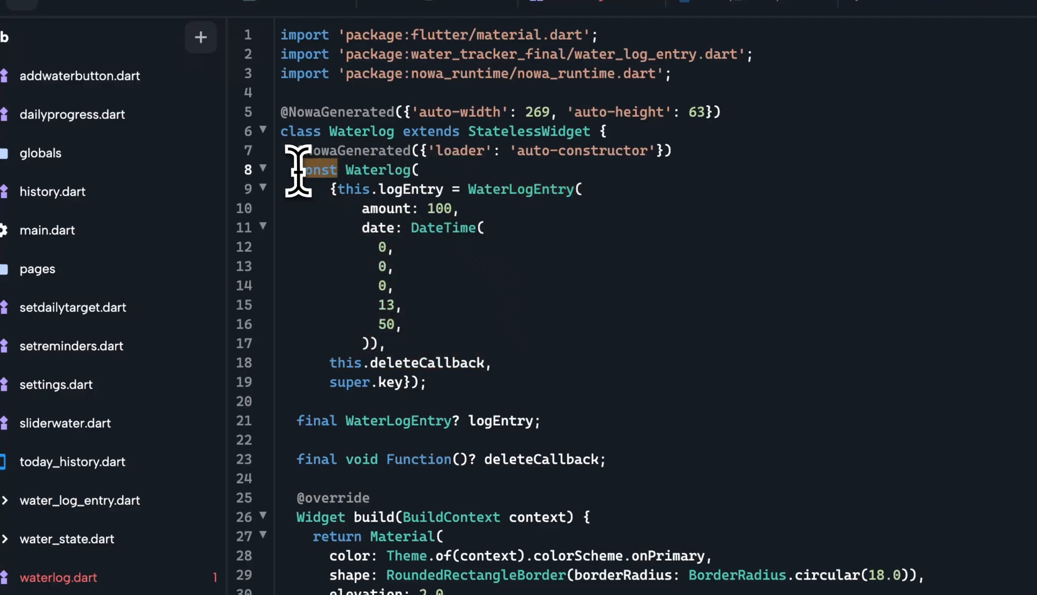
{"action": "double_click", "coordinate": [350, 171]}
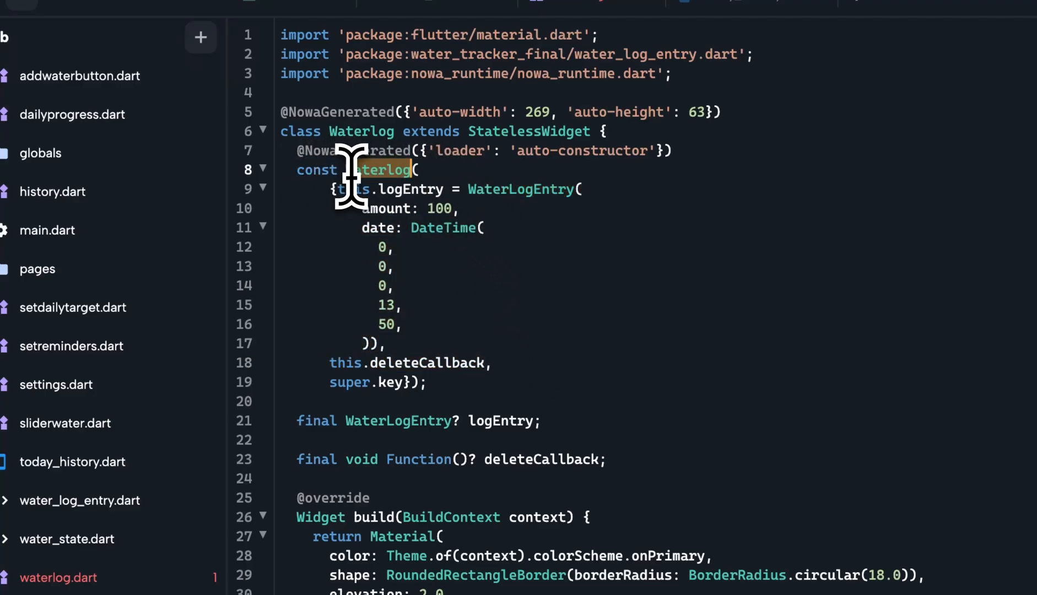
{"action": "left_click", "coordinate": [480, 213]}
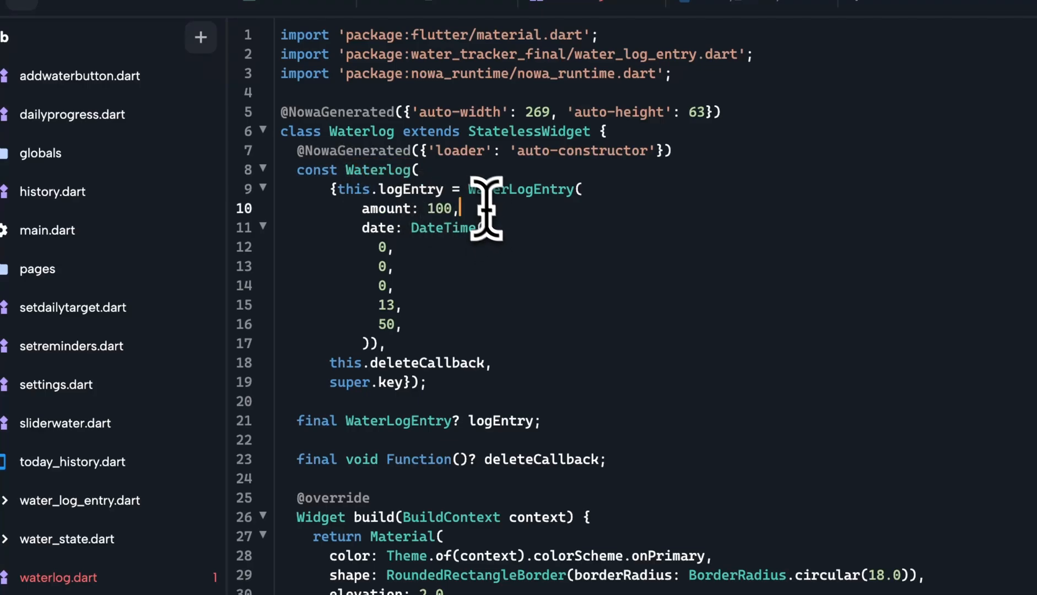
{"action": "left_click_drag", "start_coordinate": [468, 190], "coordinate": [475, 343]}
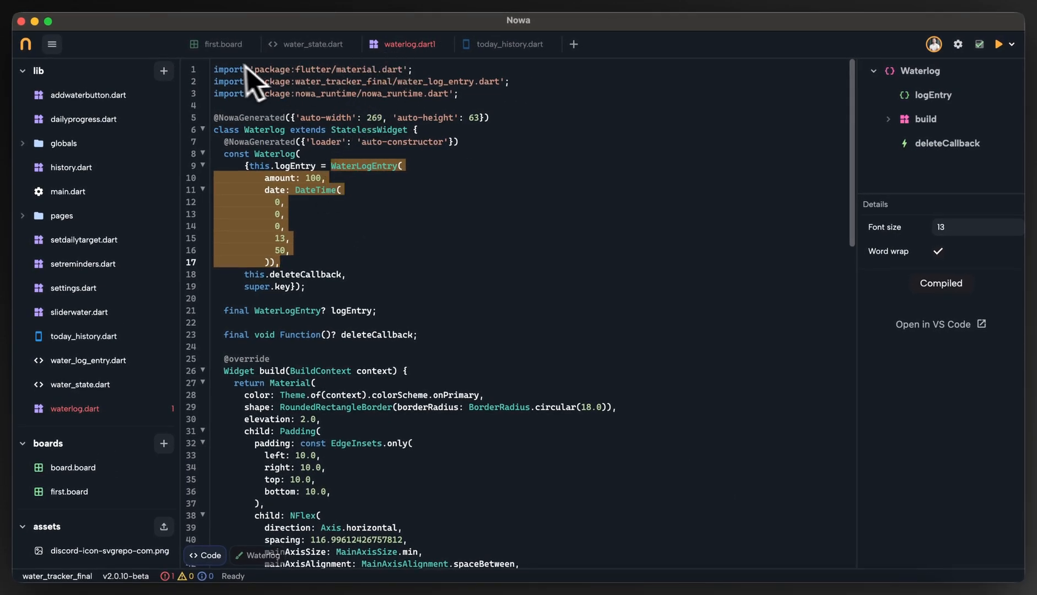
{"action": "left_click", "coordinate": [224, 44]}
{"action": "left_click", "coordinate": [419, 45]}
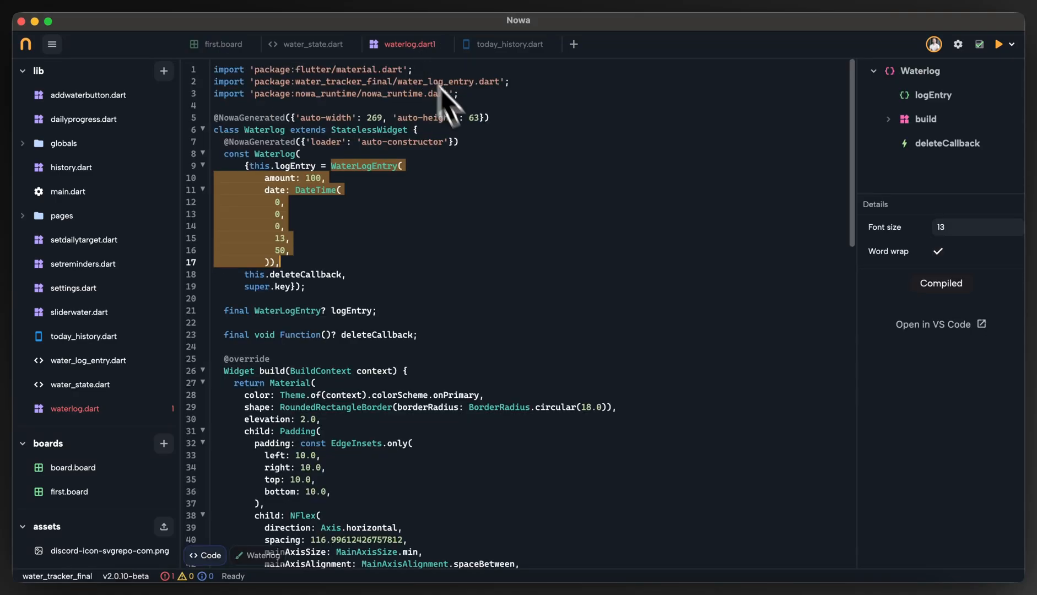
Return to the Waterlog component's visual design and remove the default value of its logEntry parameter.
{"action": "left_click", "coordinate": [263, 555]}
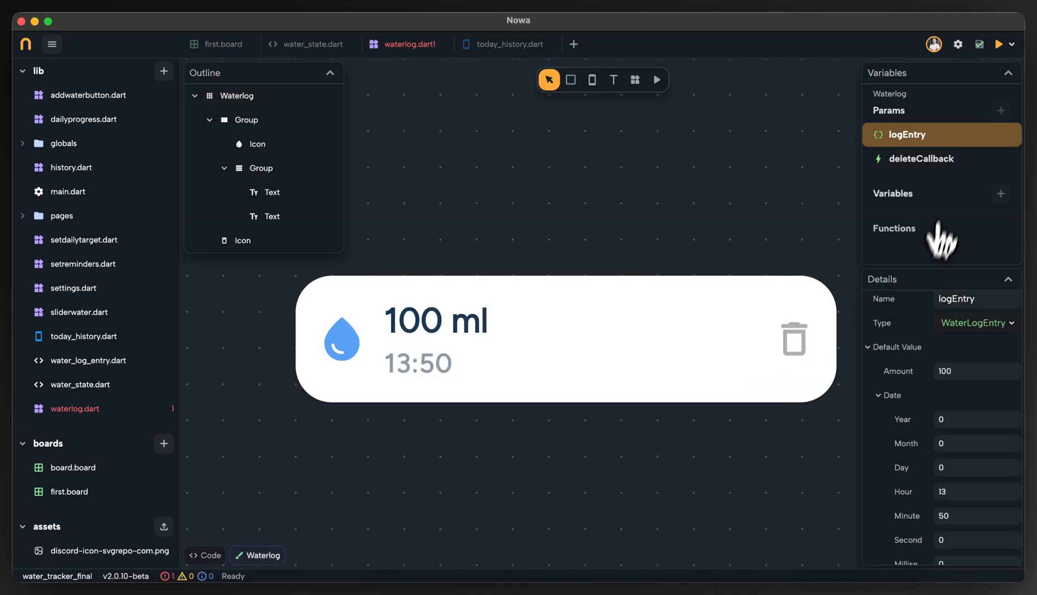
{"action": "scroll", "coordinate": [630, 204], "scroll_direction": "right", "scroll_amount": 2}
{"action": "scroll", "coordinate": [630, 204], "scroll_direction": "down", "scroll_amount": 1}
{"action": "left_click", "coordinate": [449, 339]}
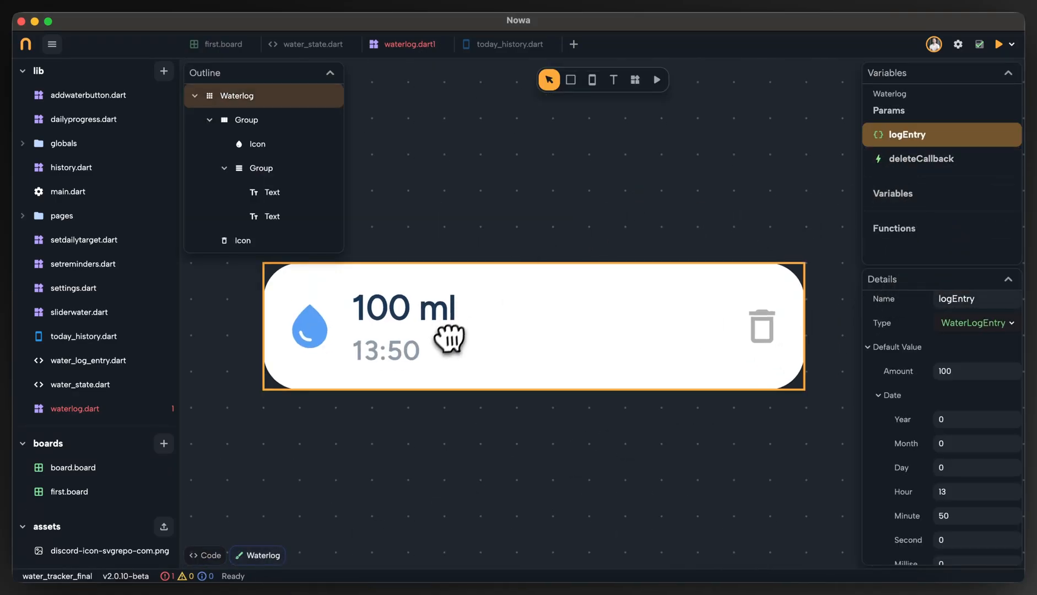
{"action": "scroll", "coordinate": [968, 395], "scroll_direction": "up", "scroll_amount": 1}
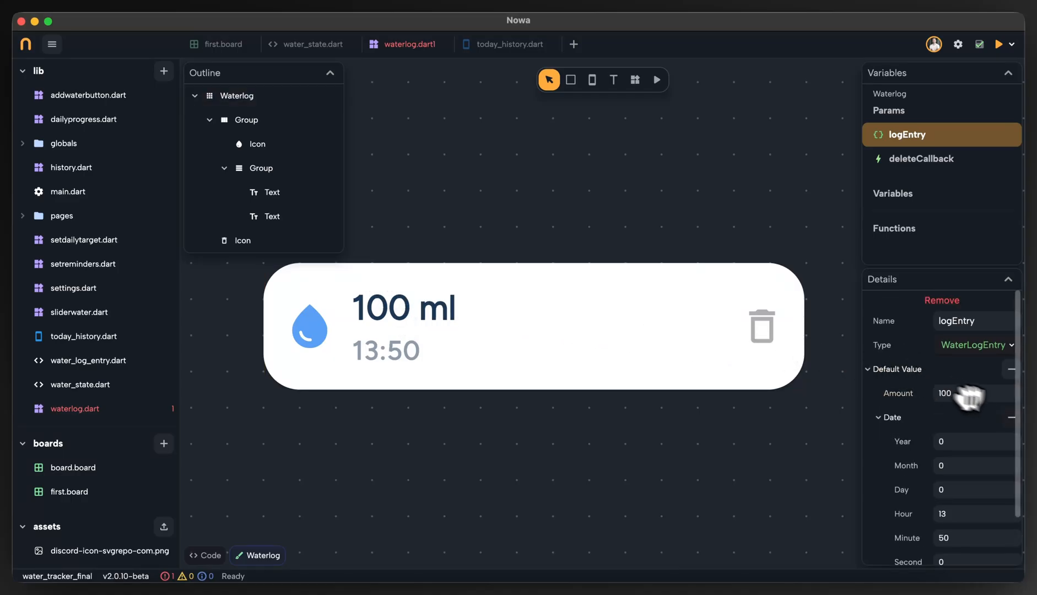
{"action": "scroll", "coordinate": [949, 421], "scroll_direction": "down", "scroll_amount": 1}
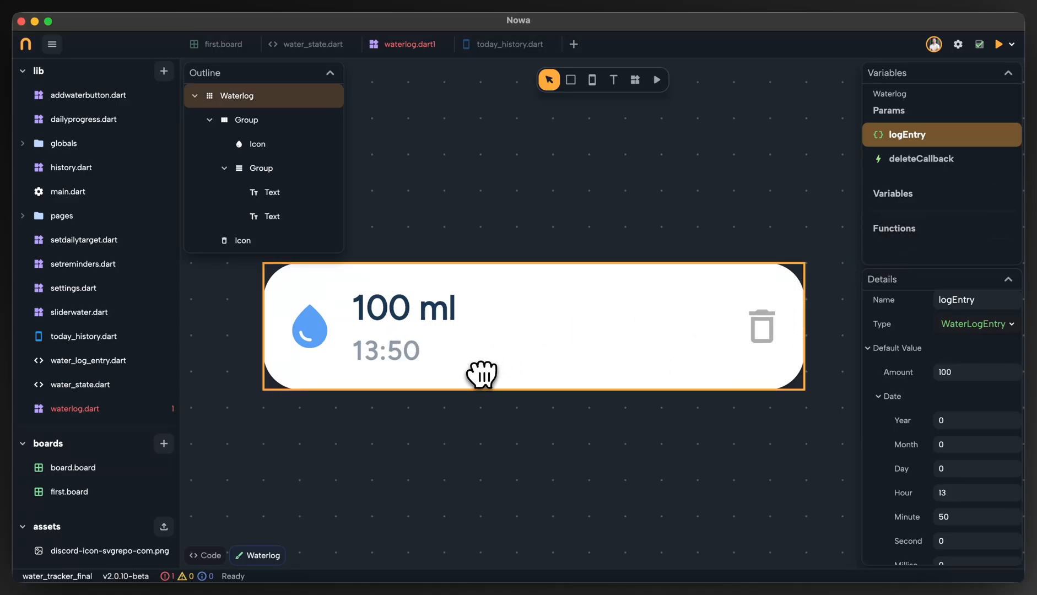
{"action": "scroll", "coordinate": [1001, 355], "scroll_direction": "up", "scroll_amount": 1}
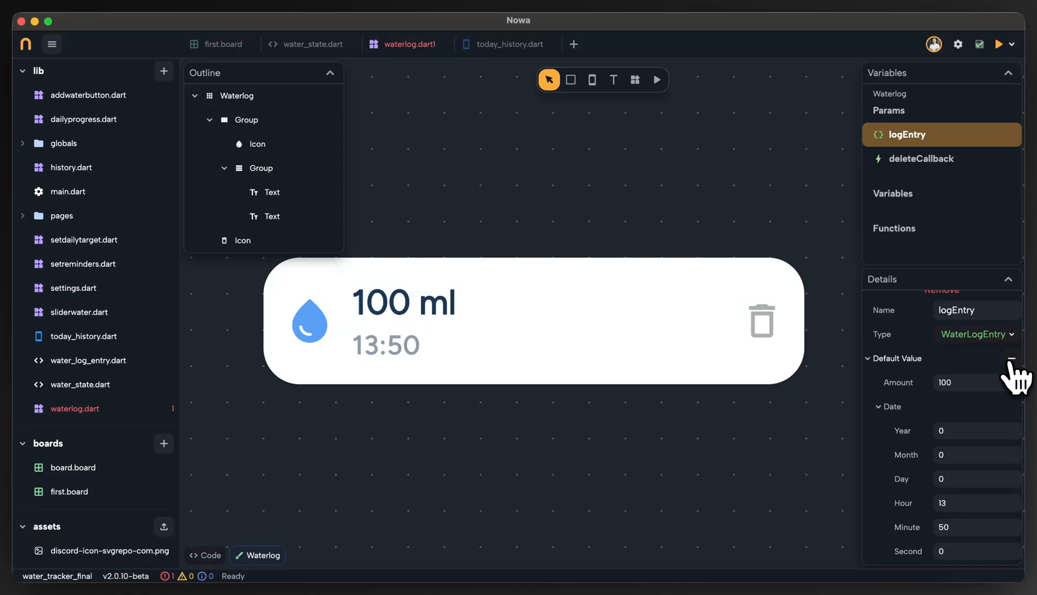
{"action": "left_click", "coordinate": [1012, 361]}
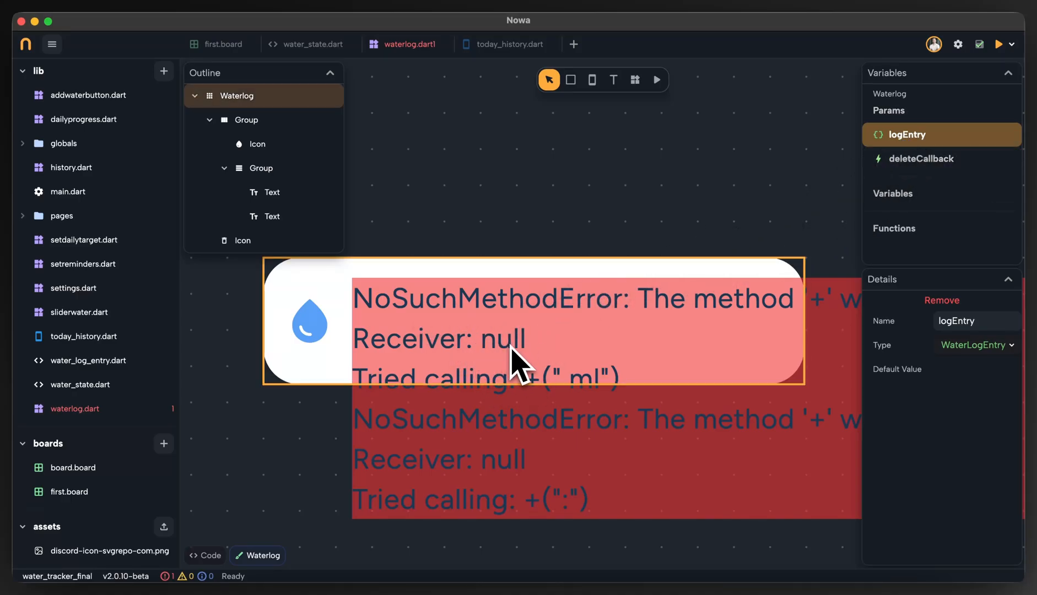
{"action": "left_click", "coordinate": [521, 217]}
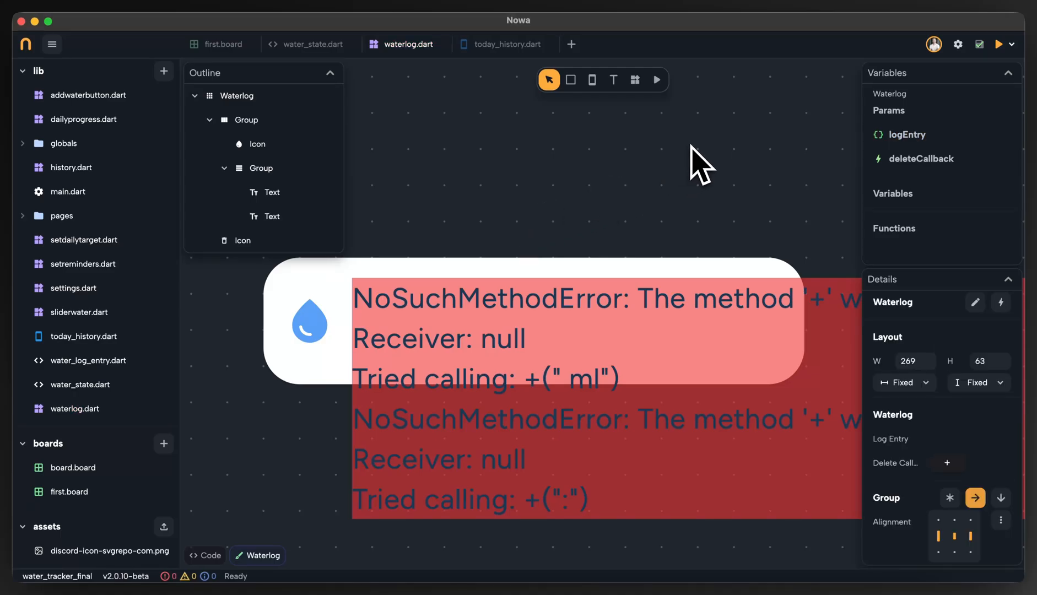
Add a default value to the logEntry parameter again, with amount 100 and a date.
{"action": "left_click", "coordinate": [915, 136]}
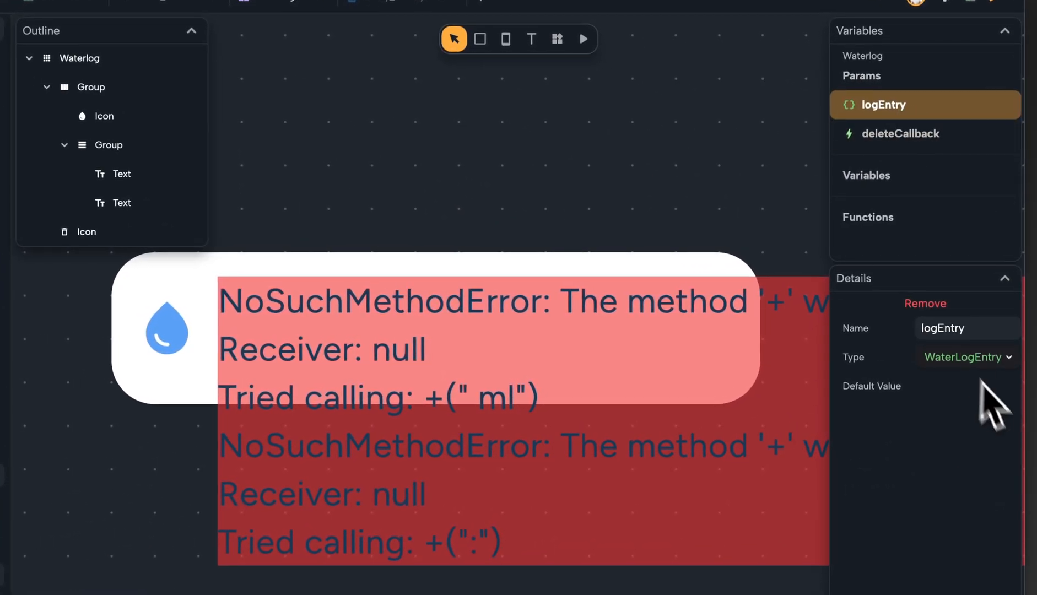
{"action": "left_click", "coordinate": [1009, 386]}
{"action": "left_click", "coordinate": [949, 422]}
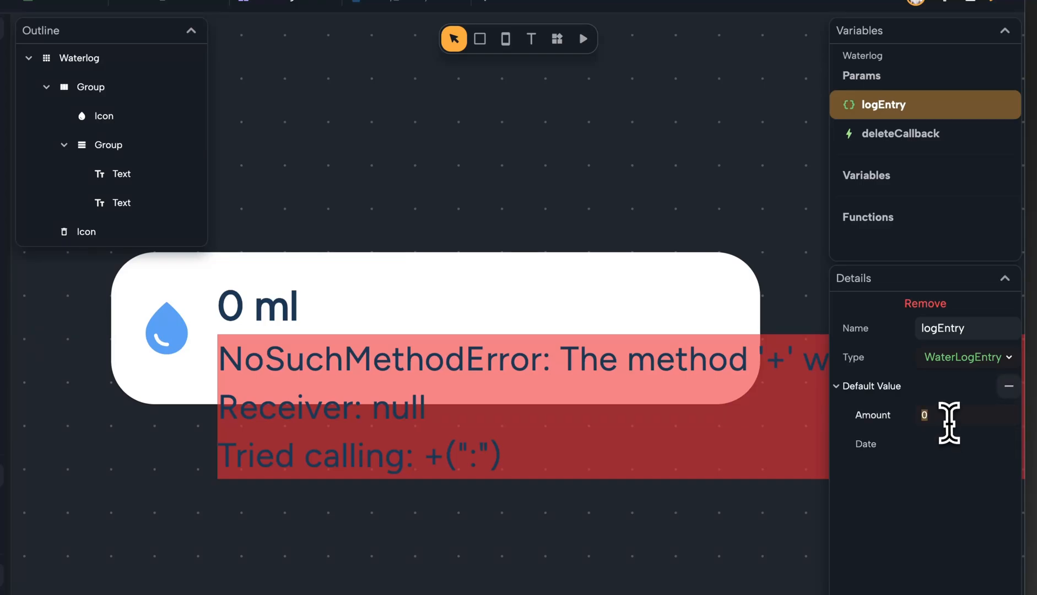
{"action": "type", "text": "100"}
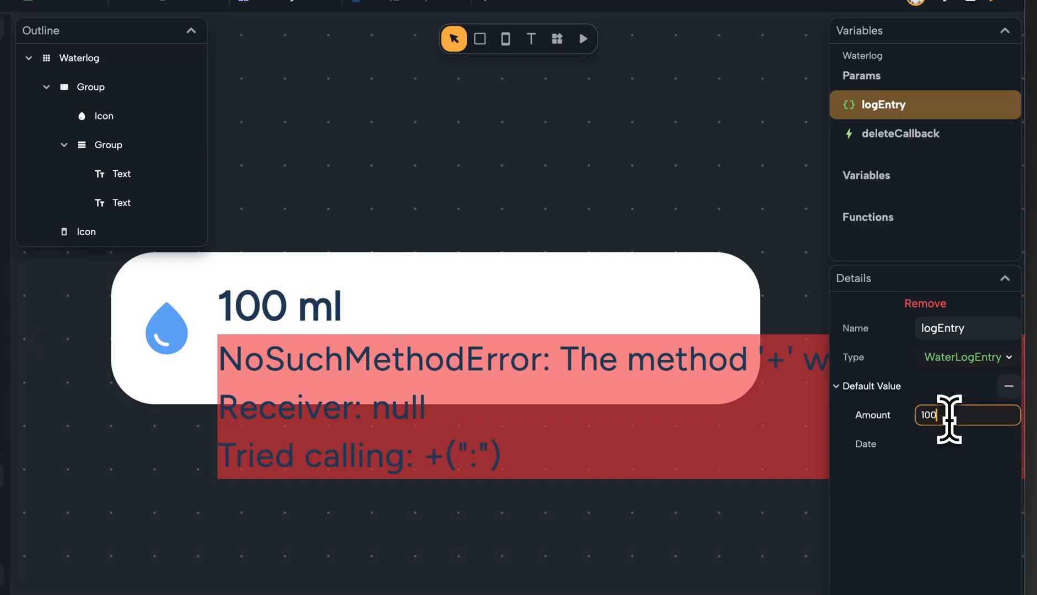
{"action": "left_click", "coordinate": [1010, 444]}
{"action": "scroll", "coordinate": [975, 485], "scroll_direction": "down", "scroll_amount": 1}
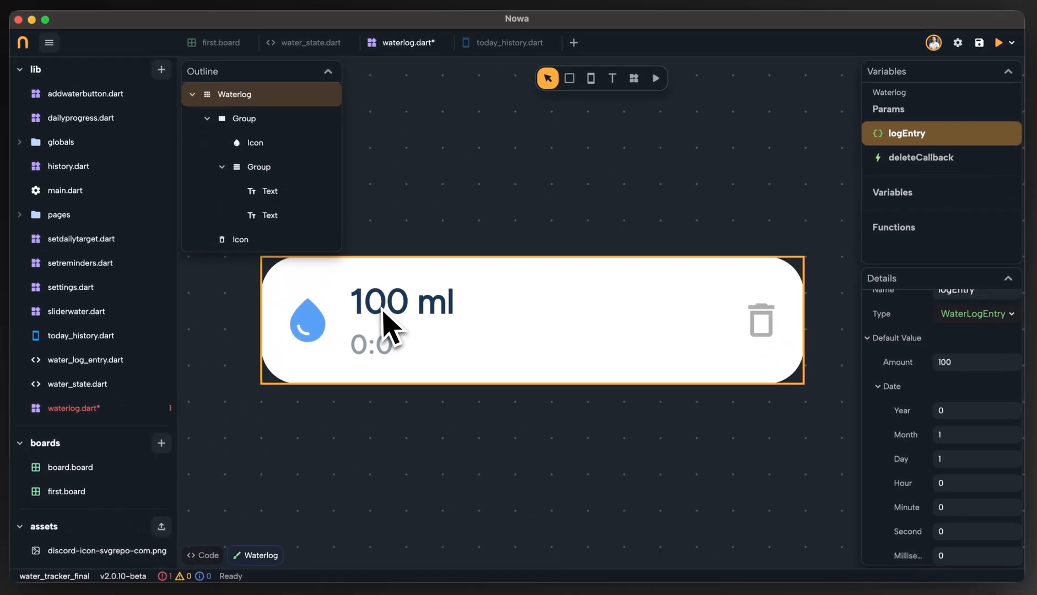
Open the data expression of the Waterlog component's amount text and examine how it reads logEntry's amount.
{"action": "double_click", "coordinate": [397, 344]}
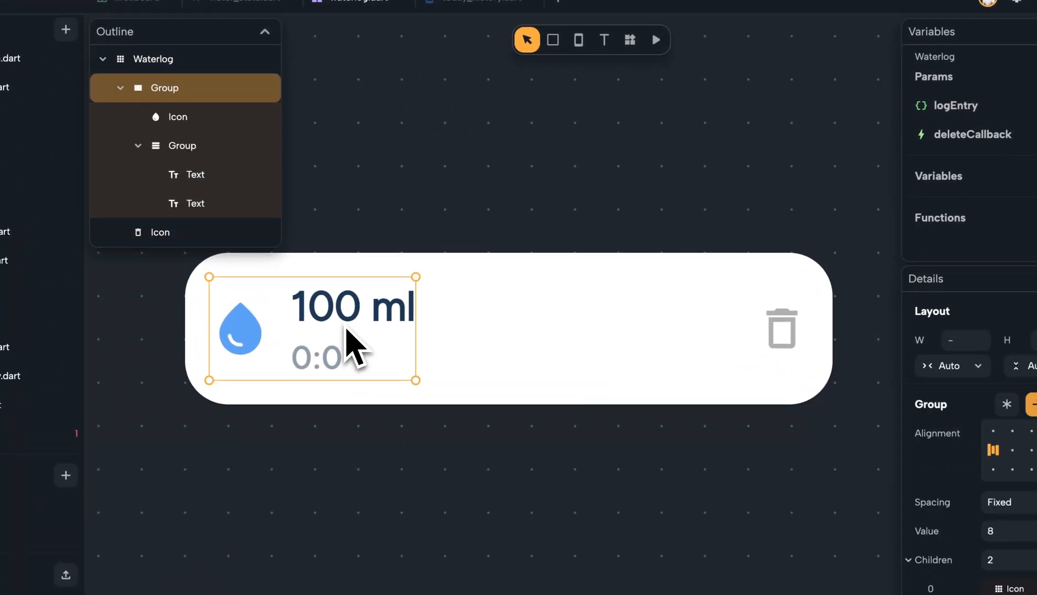
{"action": "double_click", "coordinate": [345, 326]}
{"action": "double_click", "coordinate": [345, 320]}
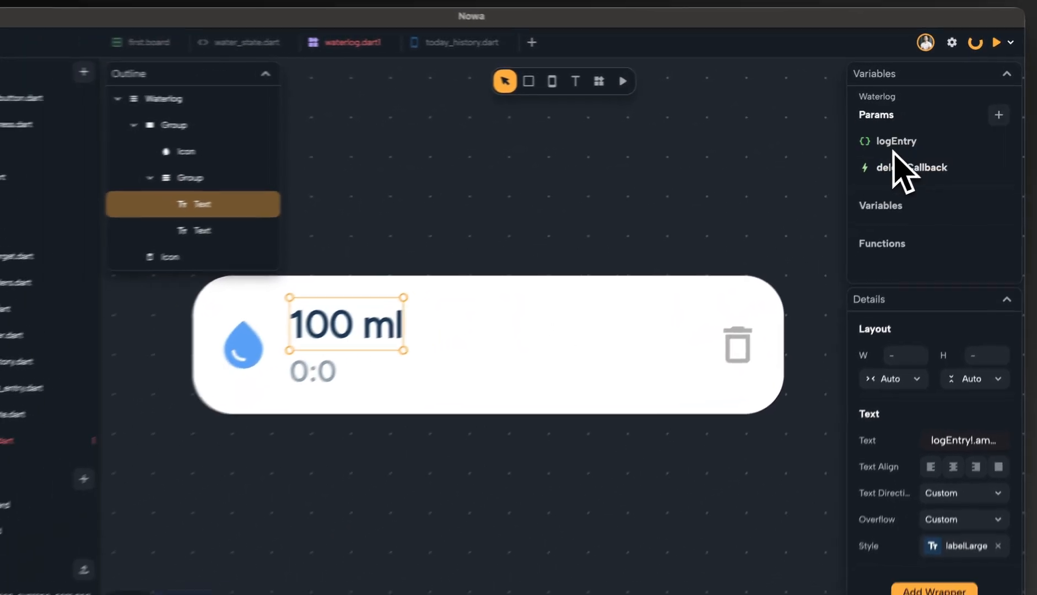
{"action": "left_click", "coordinate": [896, 411]}
{"action": "left_click", "coordinate": [816, 429]}
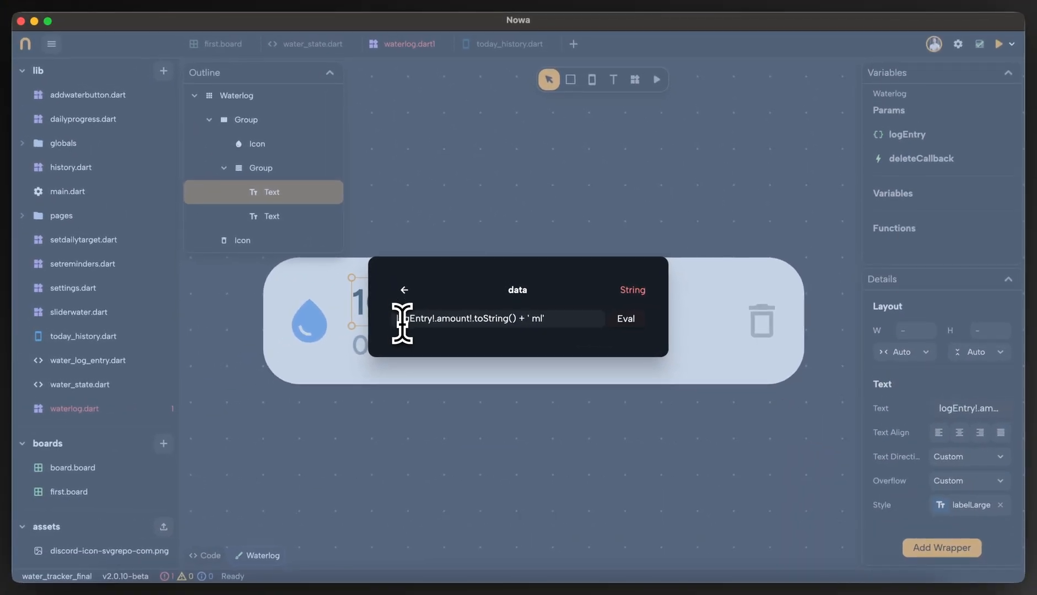
{"action": "left_click", "coordinate": [427, 323]}
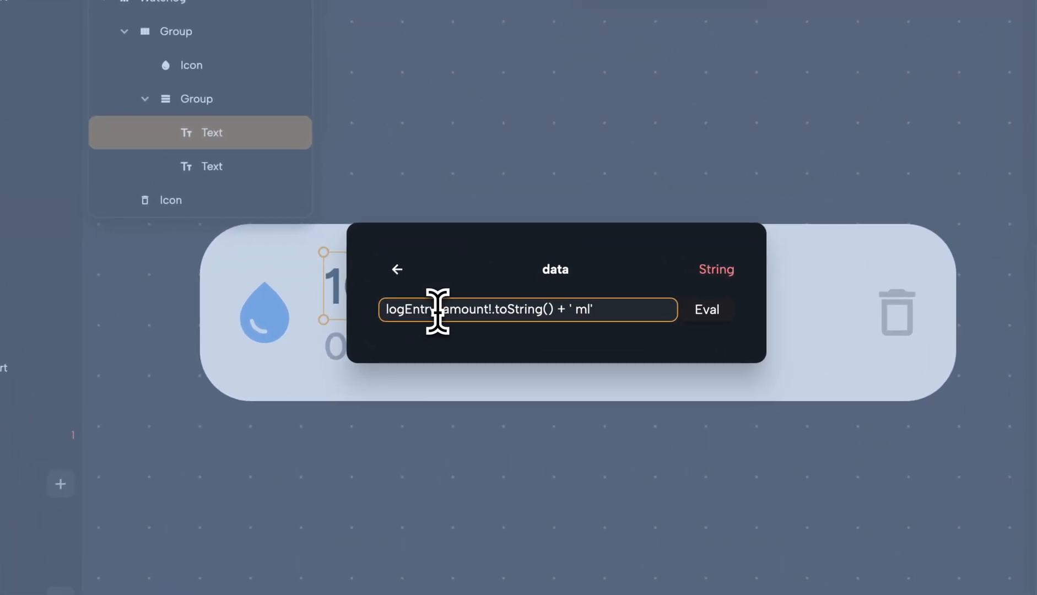
{"action": "left_click", "coordinate": [406, 310]}
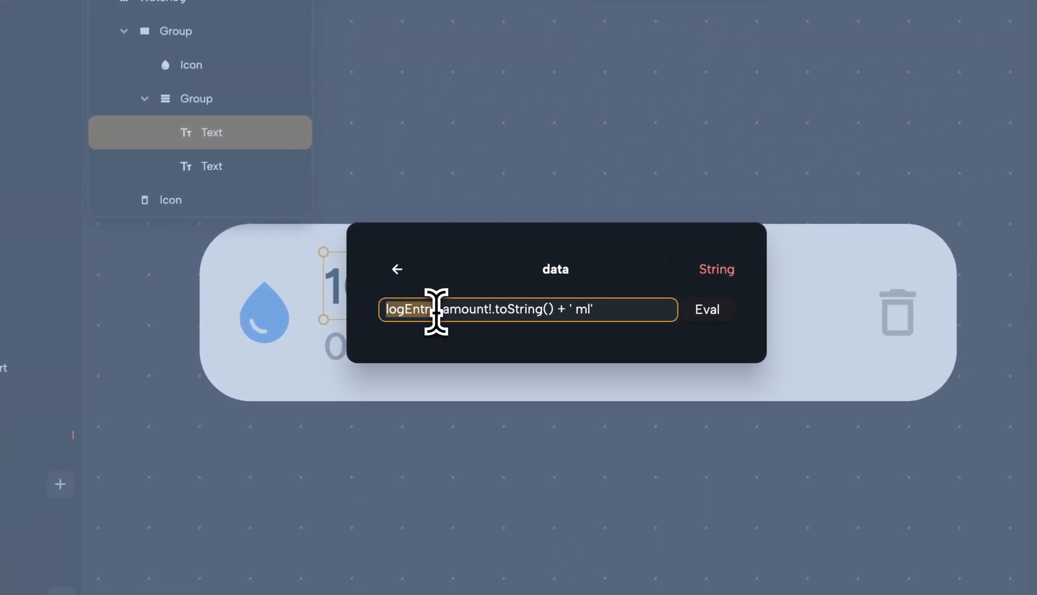
{"action": "left_click_drag", "start_coordinate": [436, 311], "coordinate": [556, 313]}
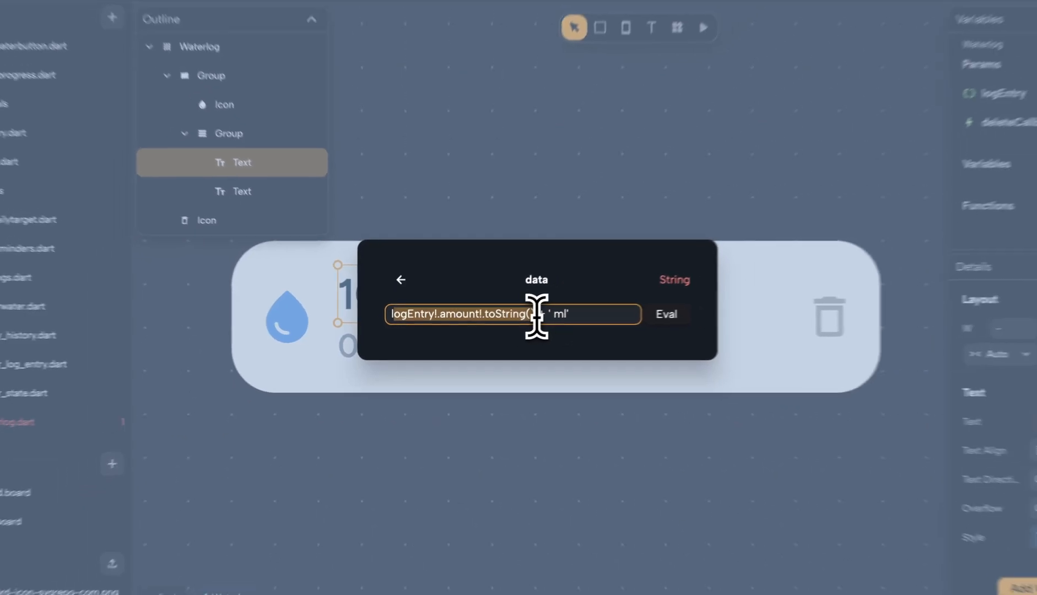
{"action": "left_click", "coordinate": [537, 314]}
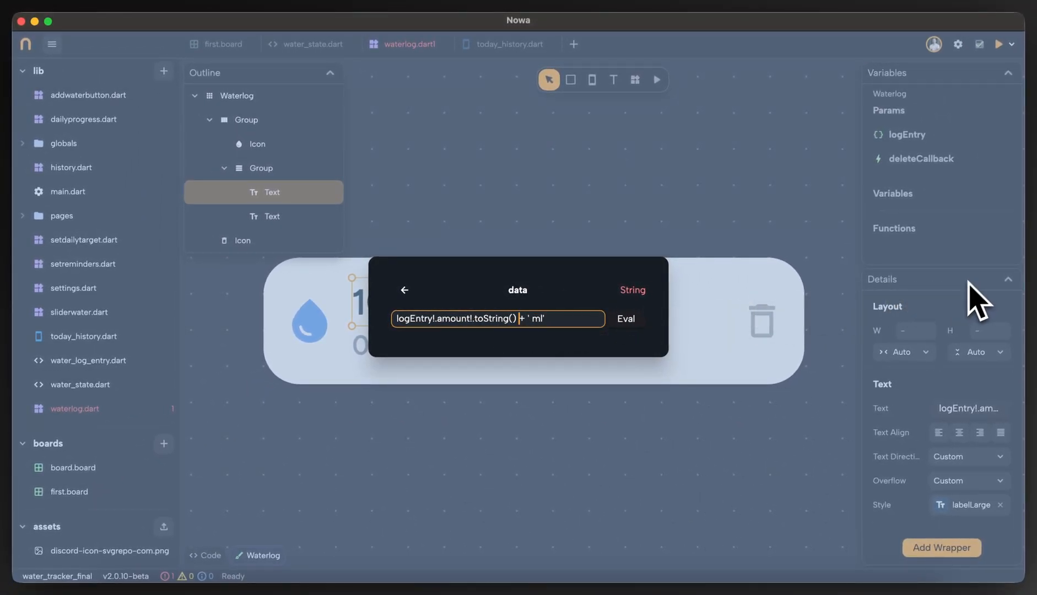
{"action": "left_click_drag", "start_coordinate": [576, 319], "coordinate": [403, 342]}
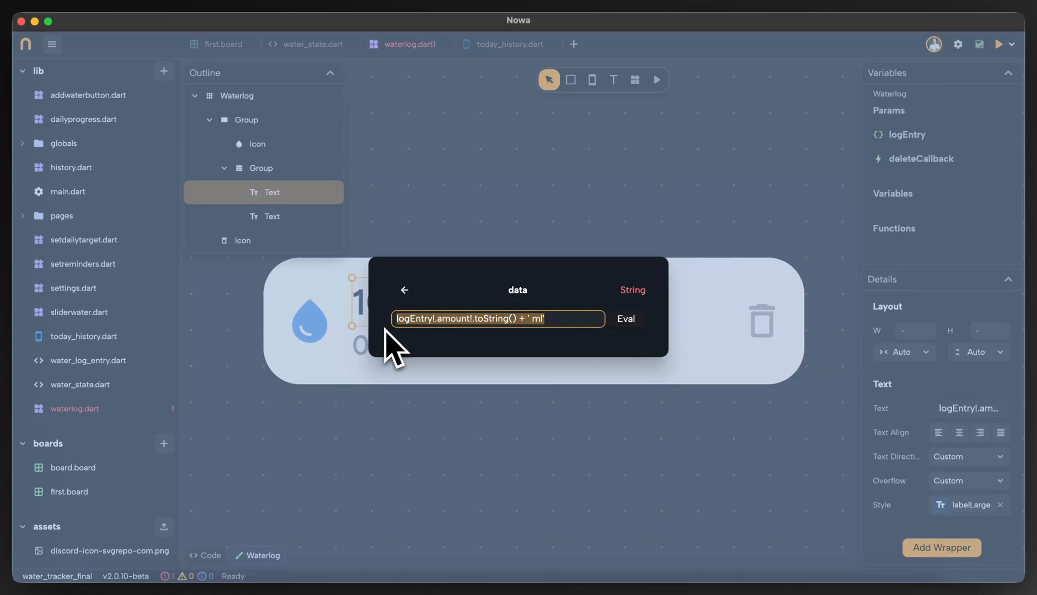
{"action": "left_click", "coordinate": [393, 325]}
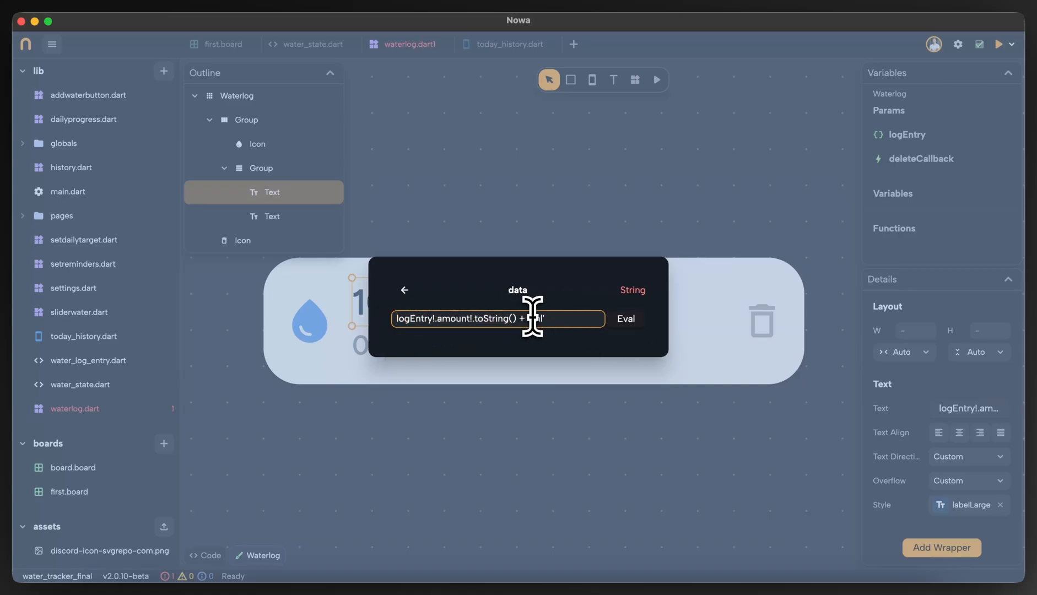
{"action": "left_click_drag", "start_coordinate": [548, 319], "coordinate": [374, 330]}
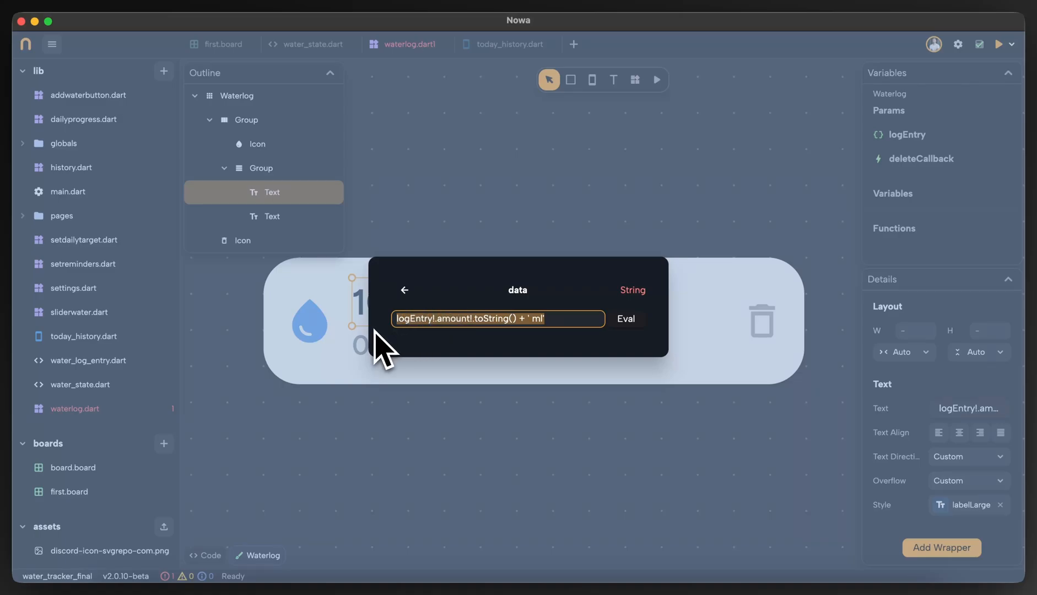
Prefix the amount text's data expression with the condition logEntry != null ? and enclose the existing amount expression in parentheses.
{"action": "double_click", "coordinate": [408, 326]}
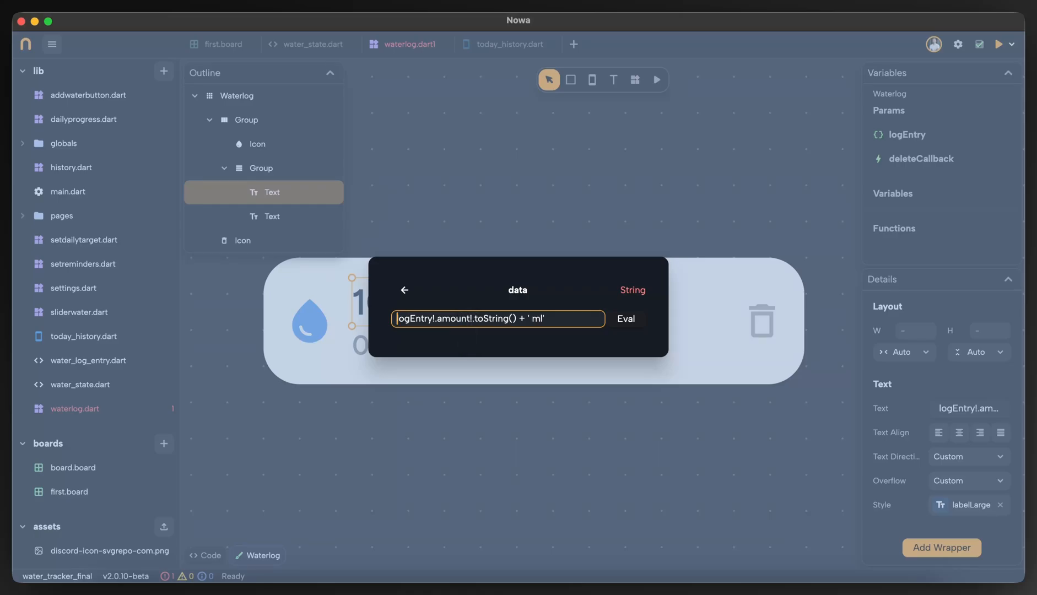
{"action": "type", "text": "!= "}
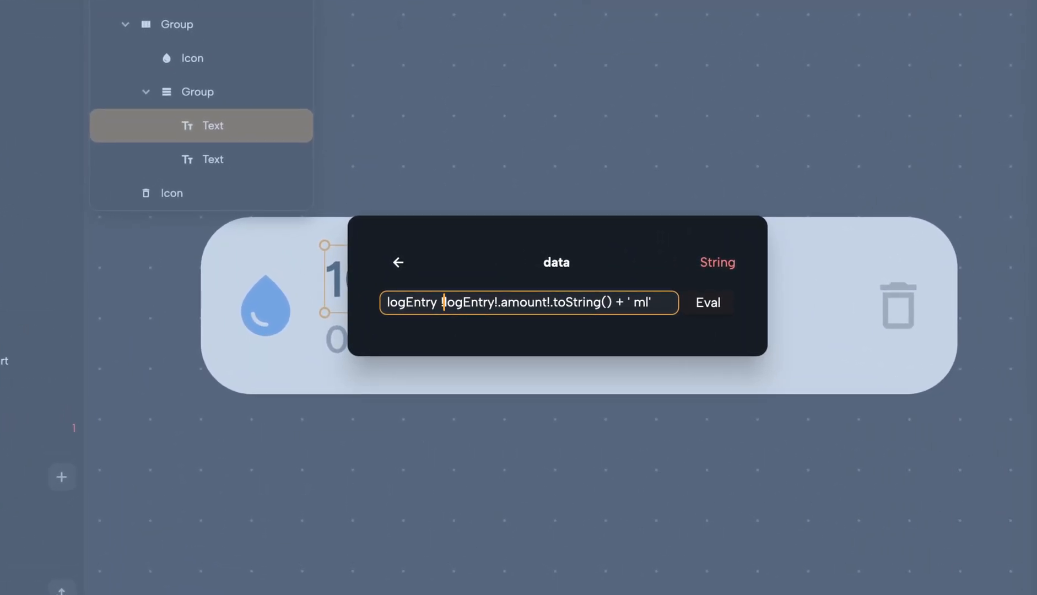
{"action": "type", "text": "null ?"}
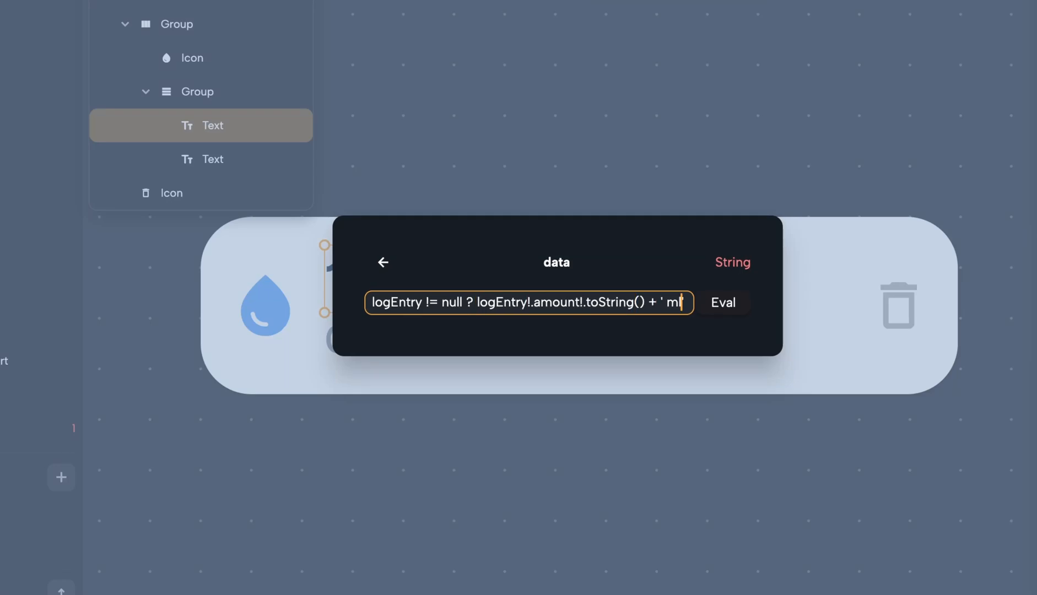
{"action": "type", "text": " )"}
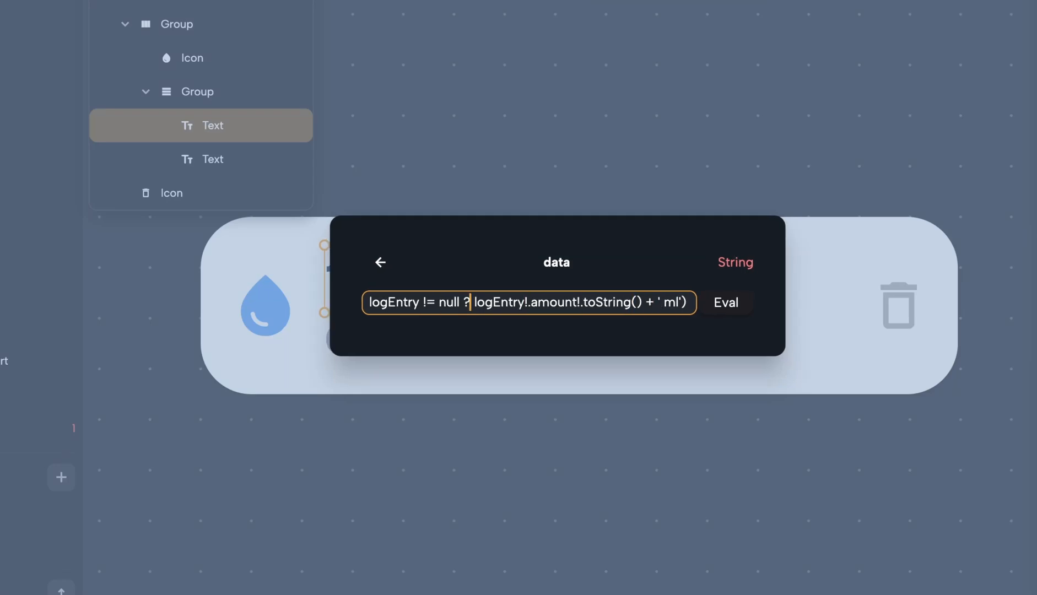
{"action": "type", "text": " ("}
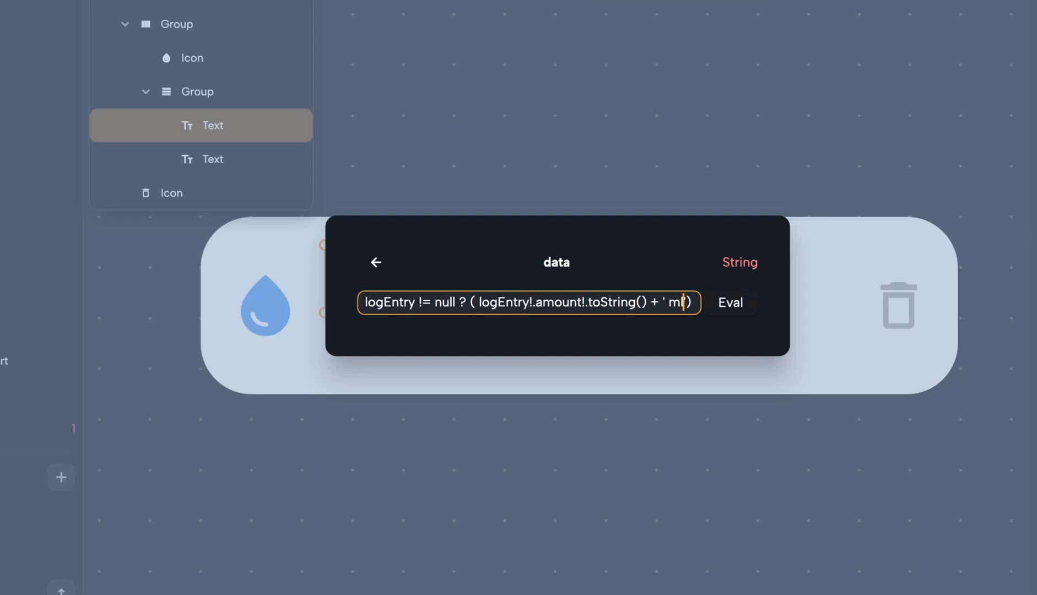
{"action": "type", "text": " :"}
Add "Amount not found" as the else value of the amount text's conditional expression.
{"action": "type", "text": "'"}
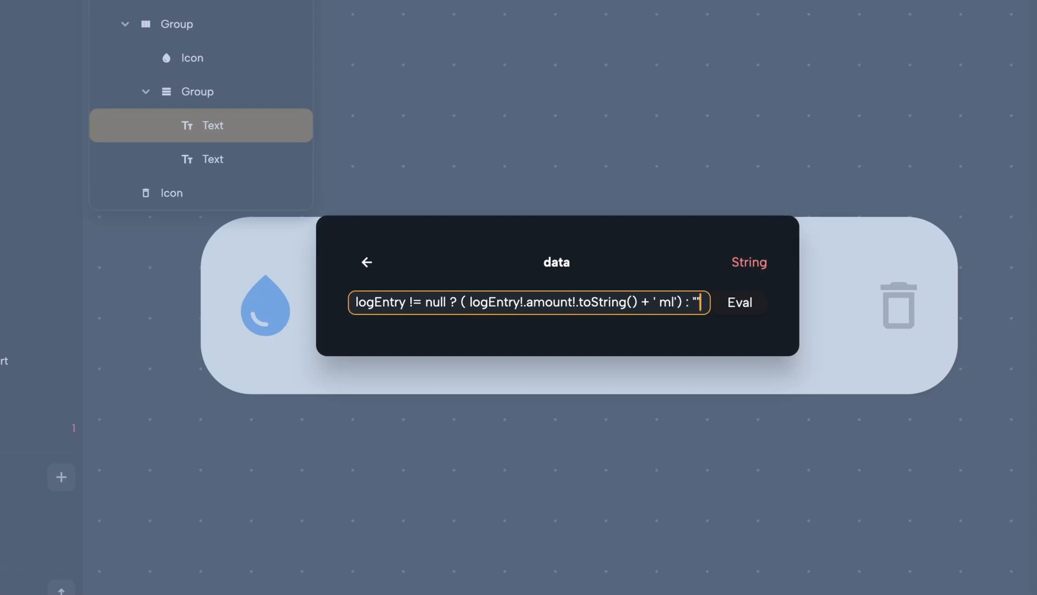
{"action": "type", "text": "Amount not g"}
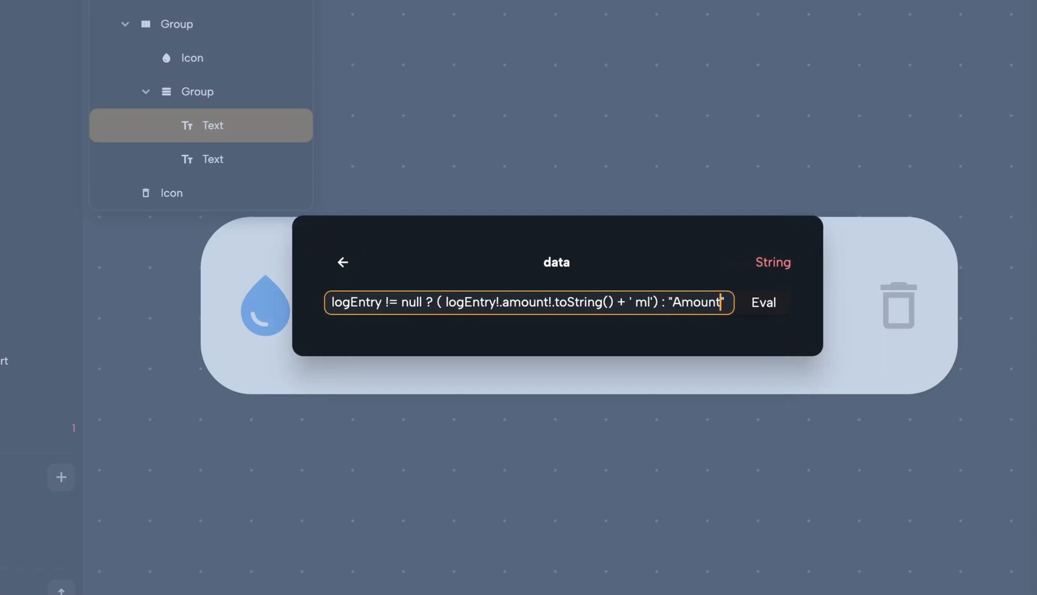
{"action": "type", "text": "o"}
{"action": "key", "text": "BackSpace"}
{"action": "key", "text": "BackSpace"}
{"action": "type", "text": "found"}
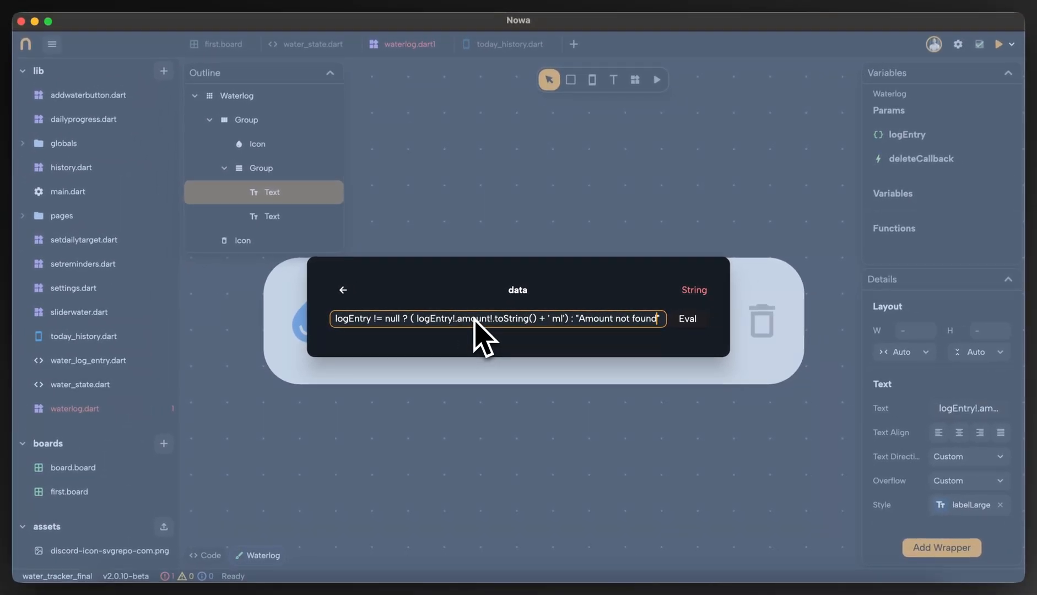
Examine the condition, the amount result and the fallback text in the amount text's conditional expression.
{"action": "left_click_drag", "start_coordinate": [656, 320], "coordinate": [348, 313]}
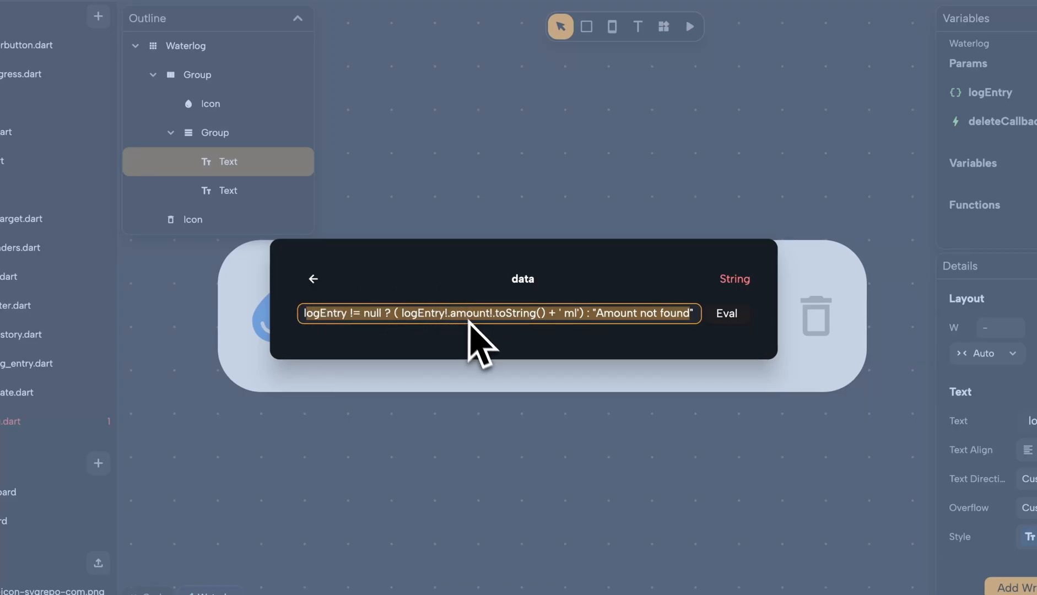
{"action": "left_click", "coordinate": [556, 314]}
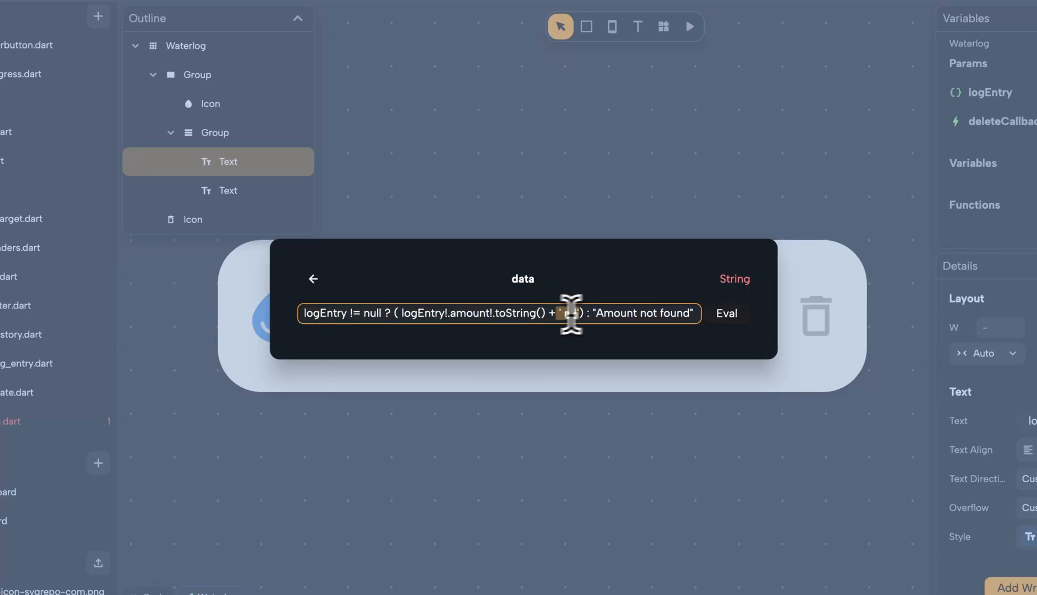
{"action": "left_click_drag", "start_coordinate": [571, 314], "coordinate": [409, 315]}
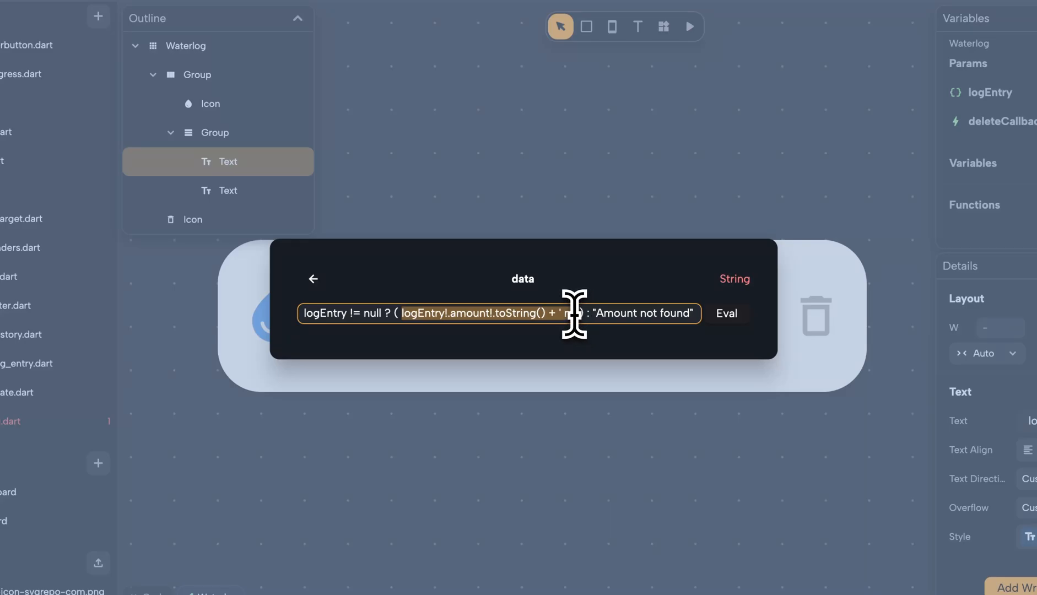
{"action": "left_click", "coordinate": [575, 314]}
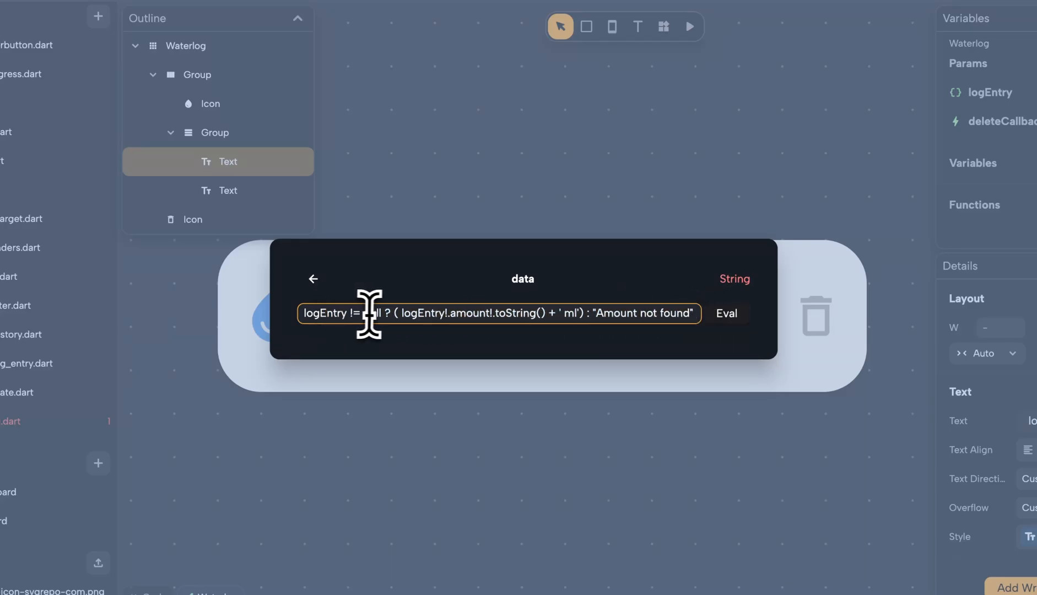
{"action": "left_click_drag", "start_coordinate": [383, 313], "coordinate": [279, 320]}
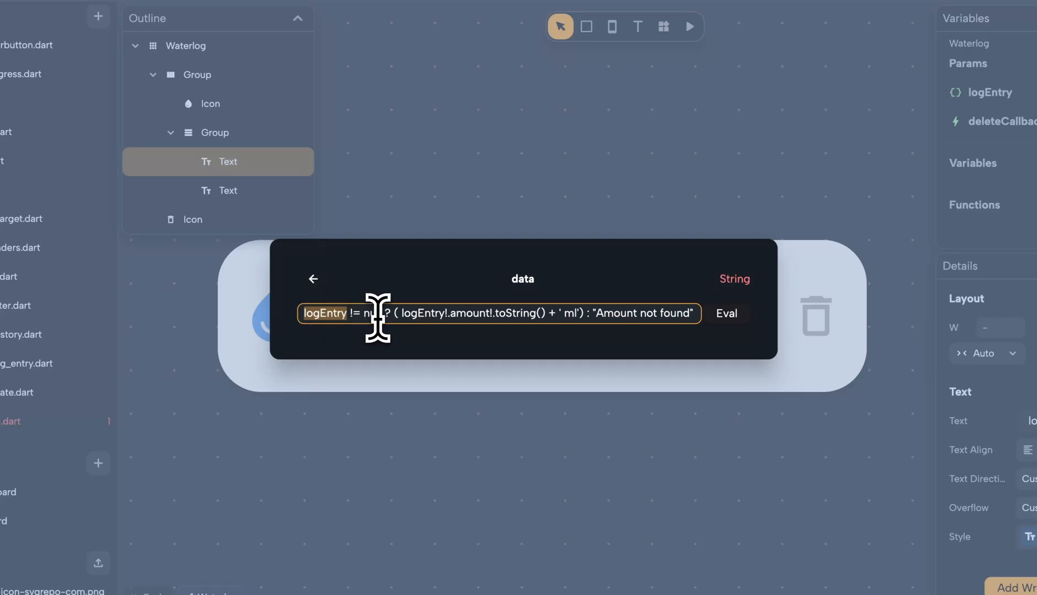
{"action": "left_click_drag", "start_coordinate": [394, 313], "coordinate": [565, 322]}
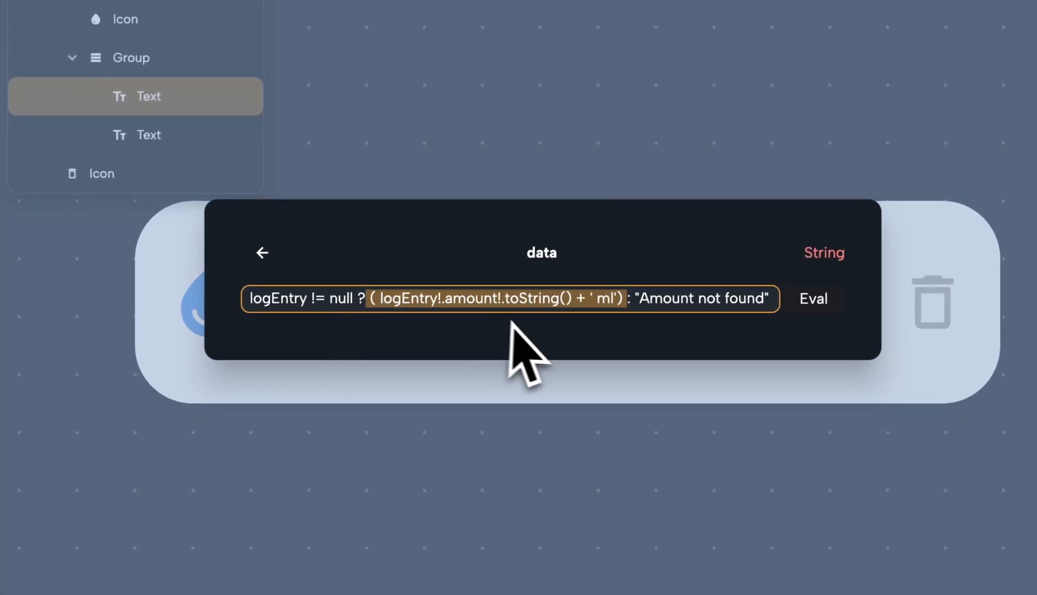
{"action": "left_click", "coordinate": [622, 302]}
{"action": "left_click_drag", "start_coordinate": [623, 302], "coordinate": [782, 318]}
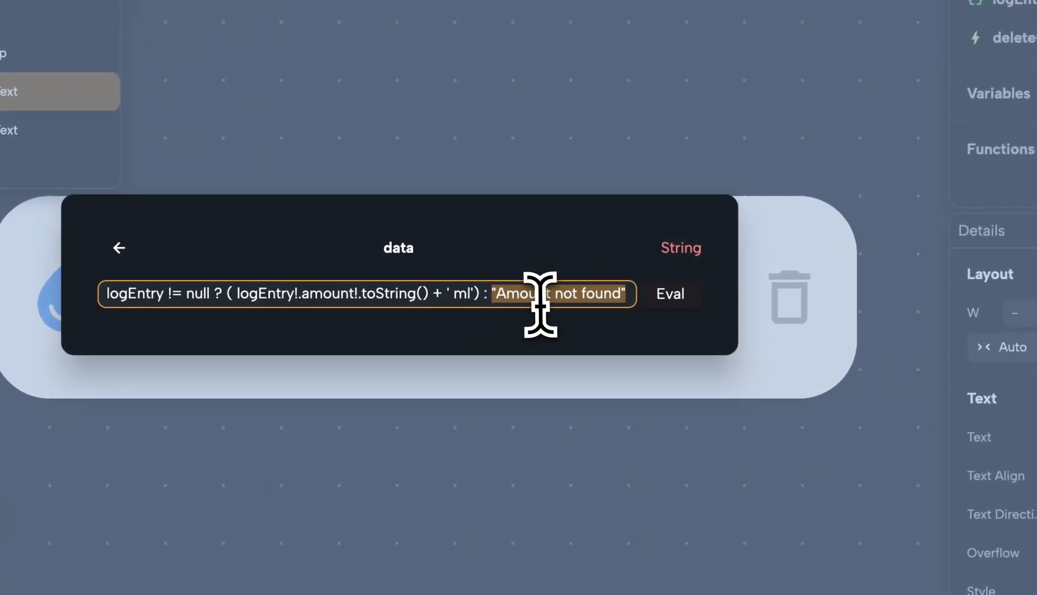
{"action": "left_click", "coordinate": [486, 296]}
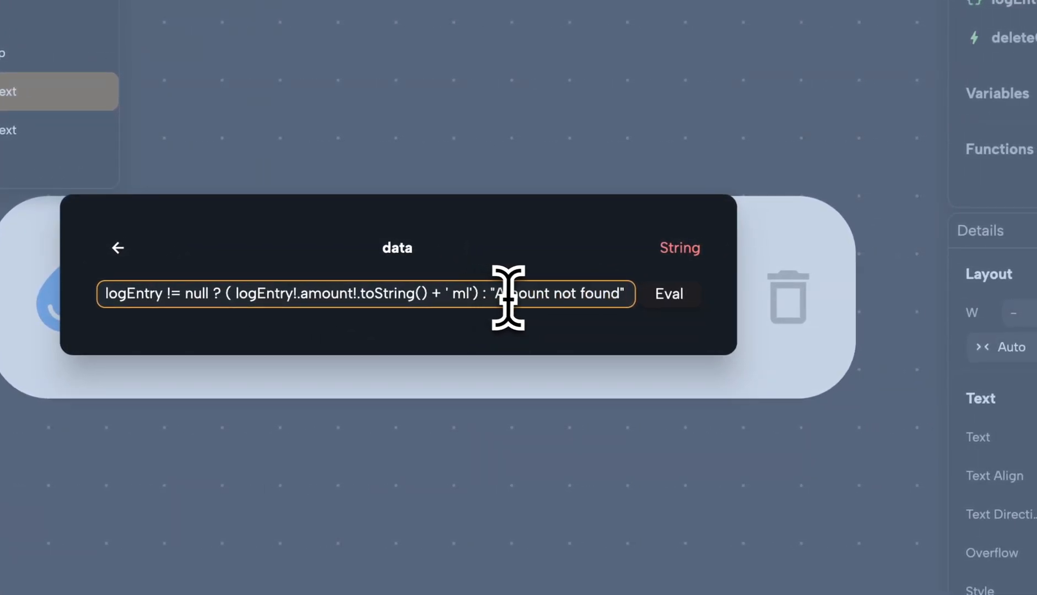
{"action": "left_click_drag", "start_coordinate": [491, 293], "coordinate": [627, 296]}
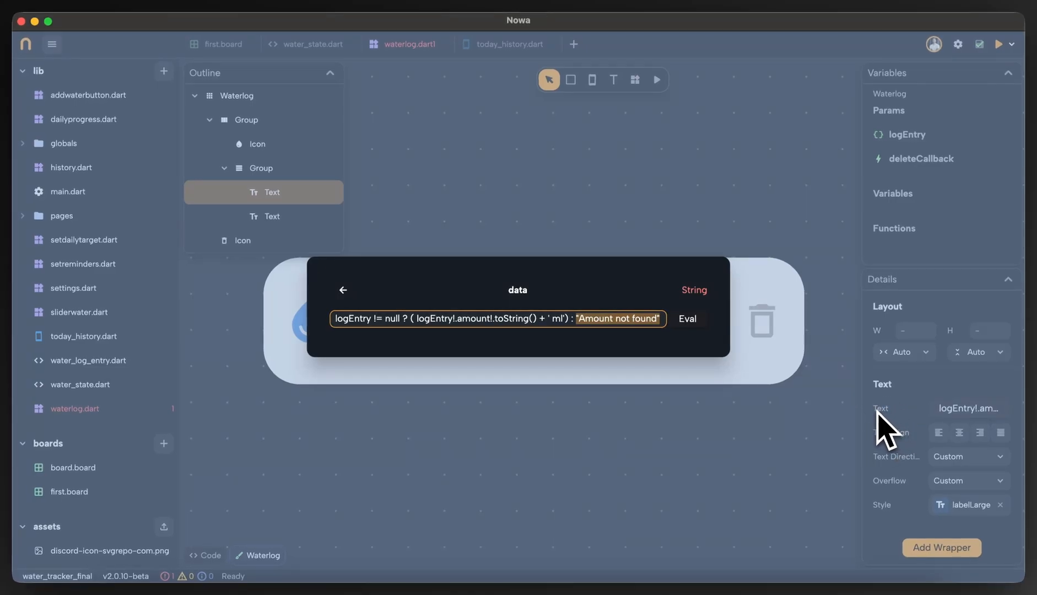
Evaluate the amount text's expression as a conditional expression and close its editor.
{"action": "left_click", "coordinate": [690, 319]}
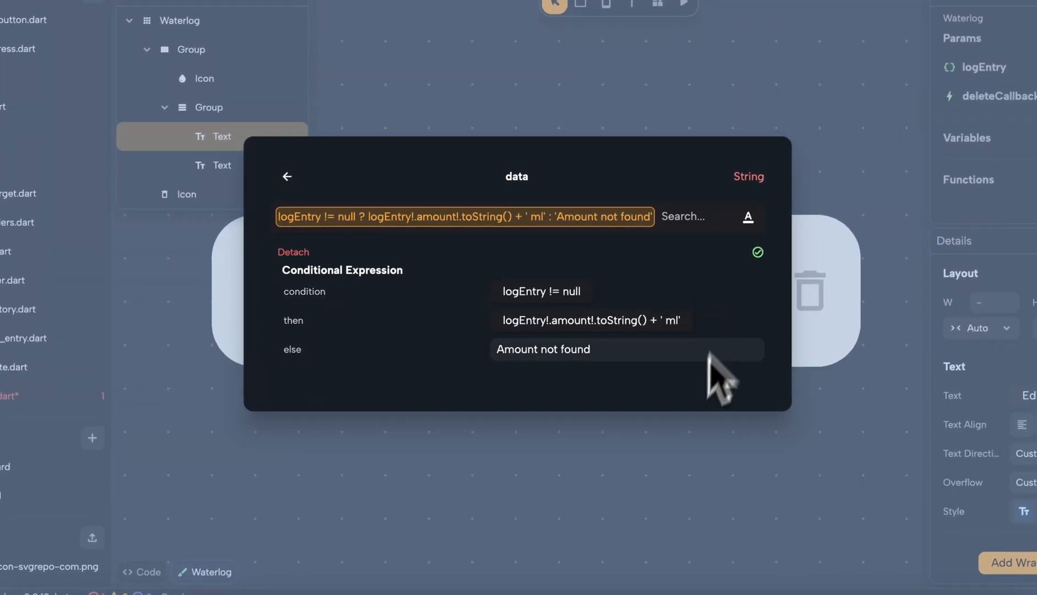
{"action": "left_click", "coordinate": [671, 481]}
Open the time text's data as a custom expression and prefix it with the condition logEntry != null ?
{"action": "left_click", "coordinate": [344, 324]}
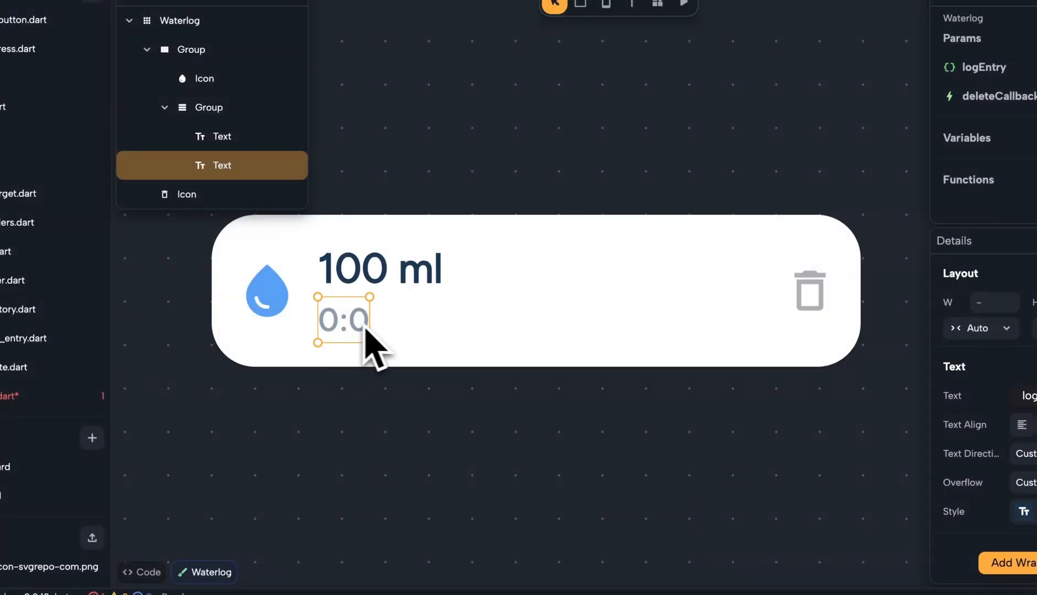
{"action": "left_click", "coordinate": [954, 396]}
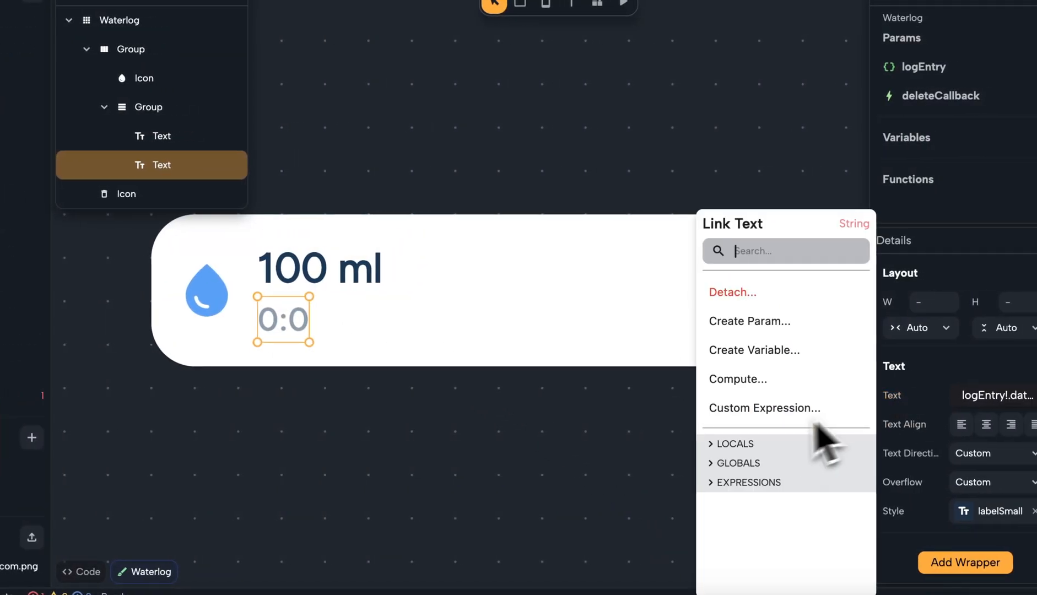
{"action": "left_click", "coordinate": [809, 410]}
{"action": "left_click_drag", "start_coordinate": [278, 287], "coordinate": [606, 287]}
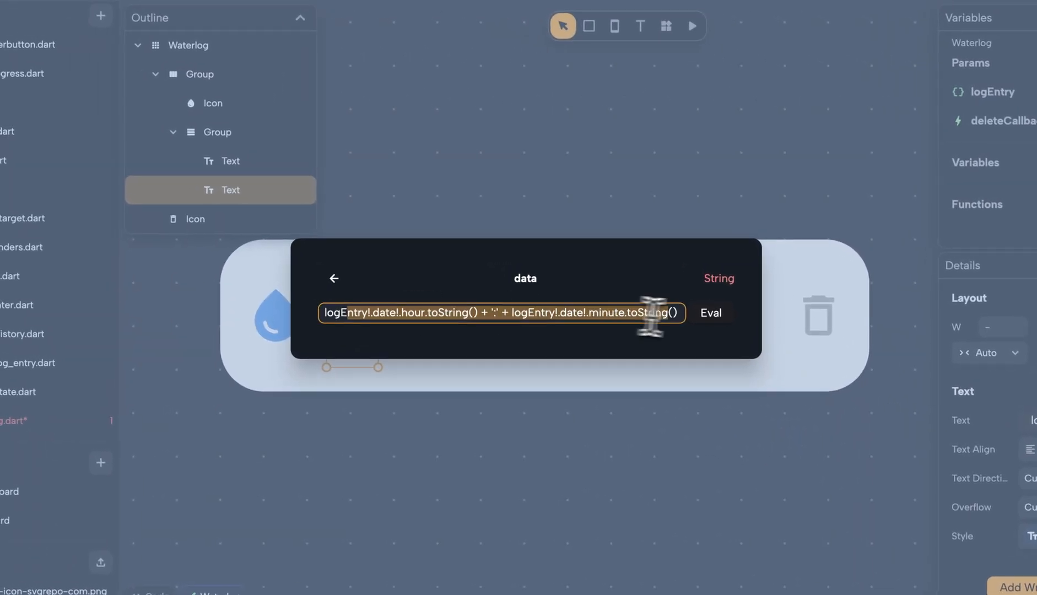
{"action": "left_click", "coordinate": [565, 314]}
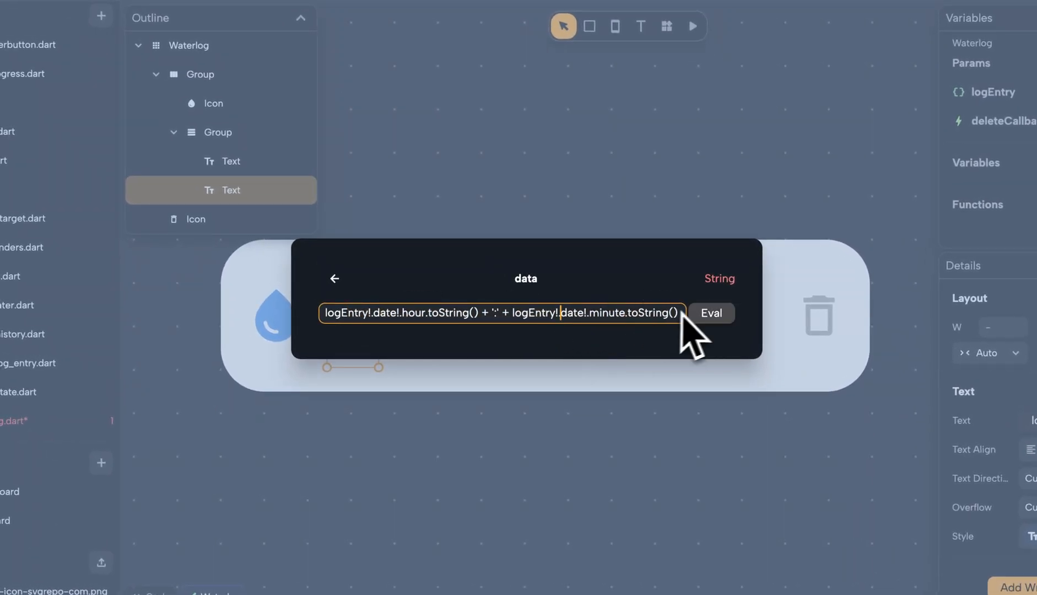
{"action": "left_click_drag", "start_coordinate": [677, 313], "coordinate": [347, 313]}
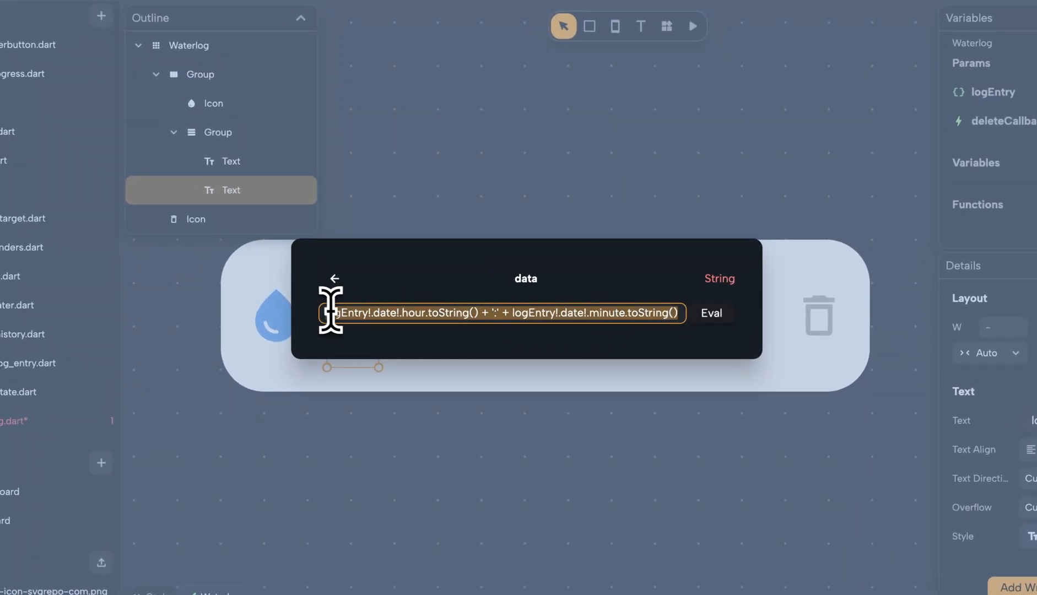
{"action": "left_click", "coordinate": [331, 313]}
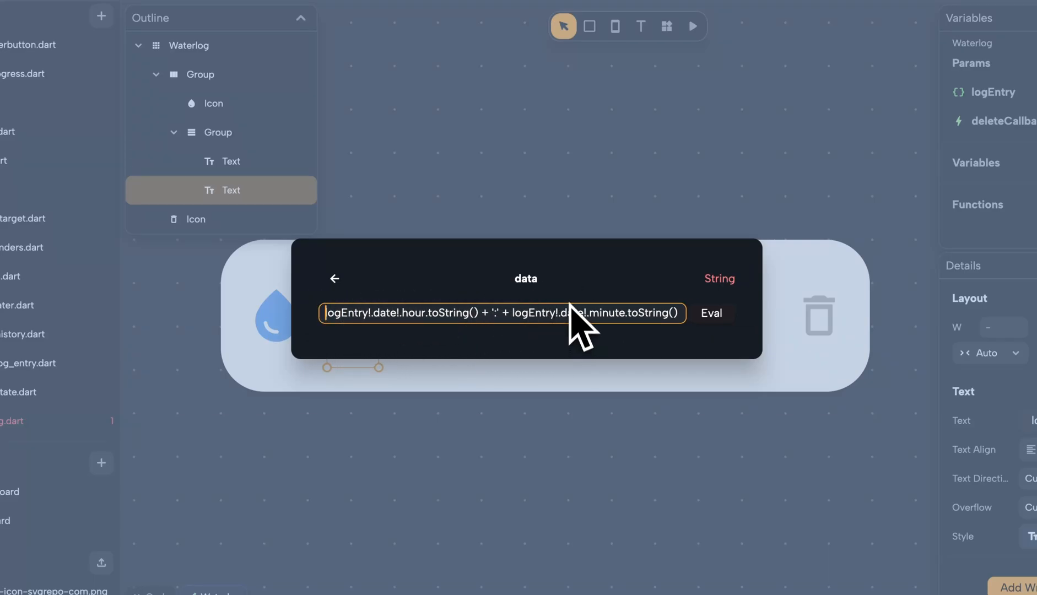
{"action": "double_click", "coordinate": [360, 316]}
{"action": "key", "text": "super+c"}
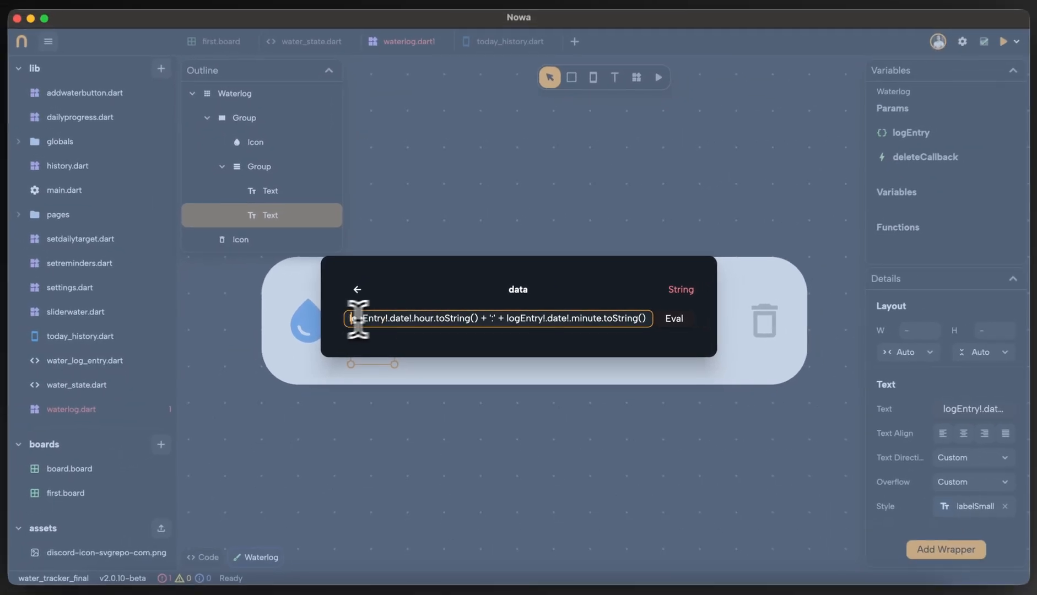
{"action": "left_click", "coordinate": [327, 314]}
{"action": "key", "text": "super+v"}
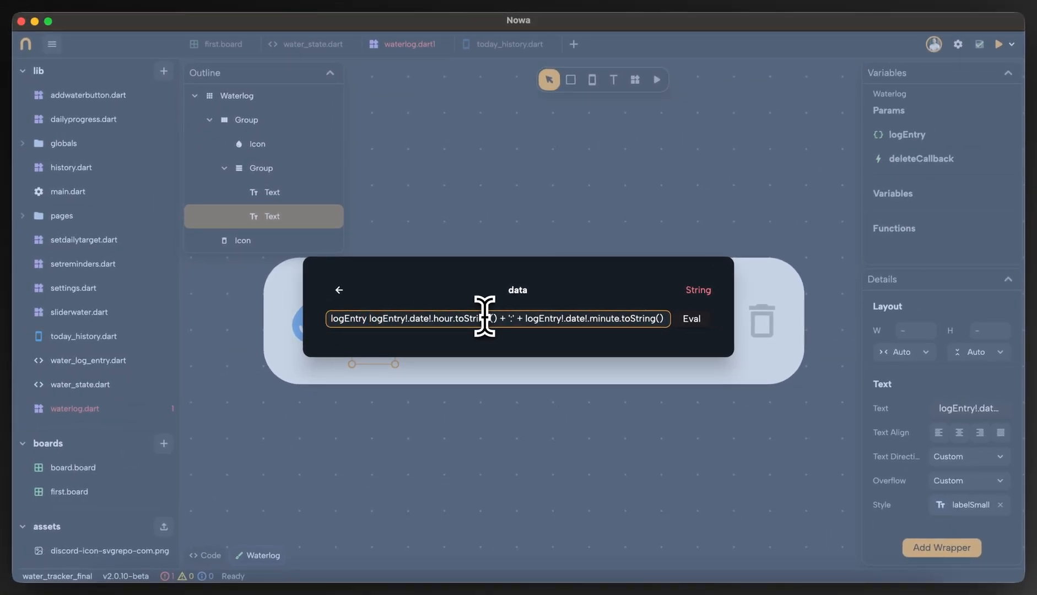
{"action": "type", "text": "!= "}
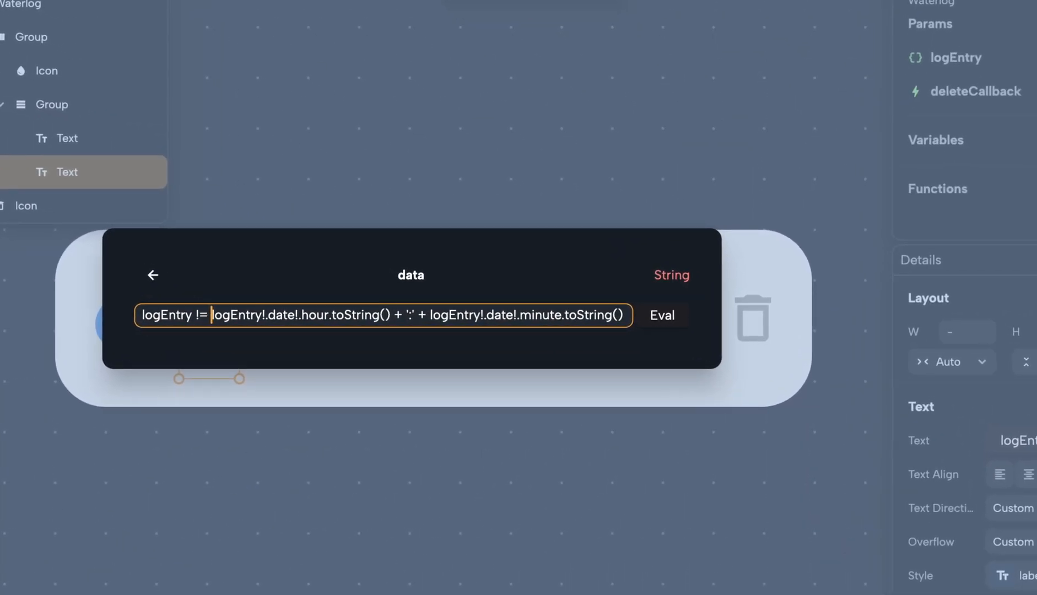
{"action": "type", "text": "null ?"}
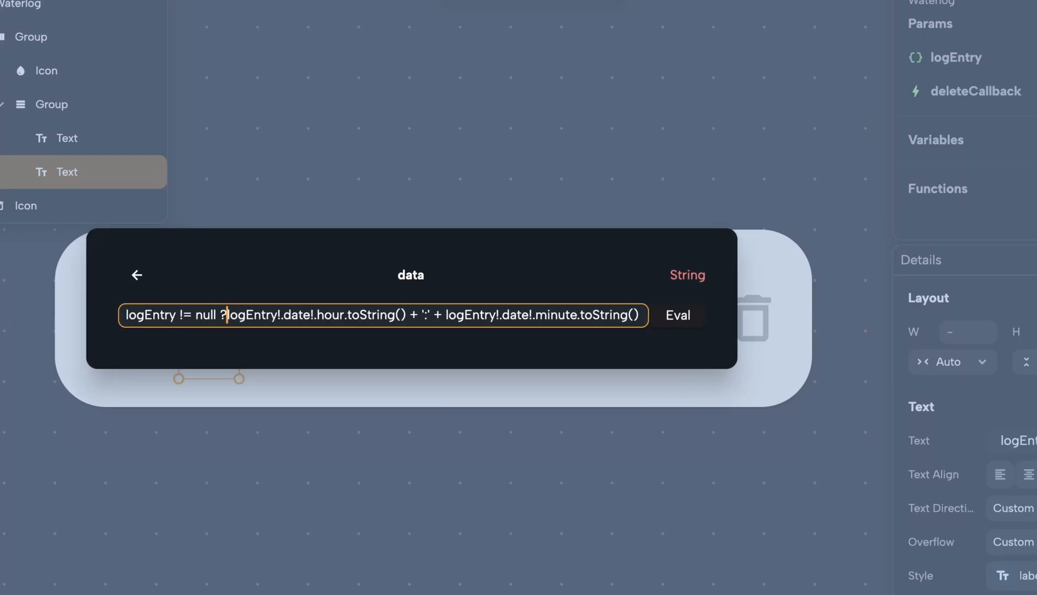
{"action": "type", "text": " ("}
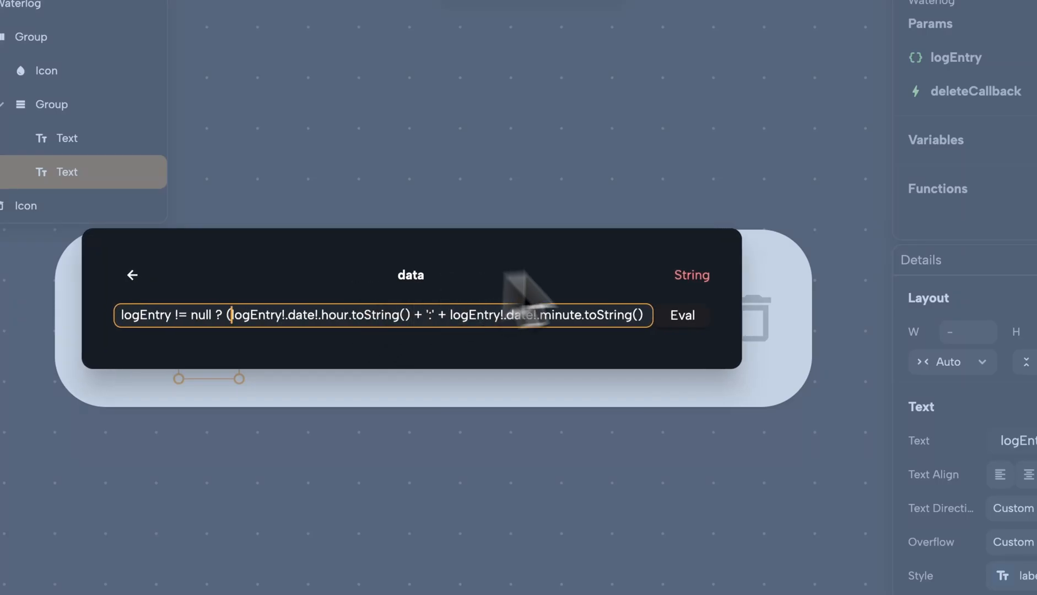
{"action": "type", "text": ")"}
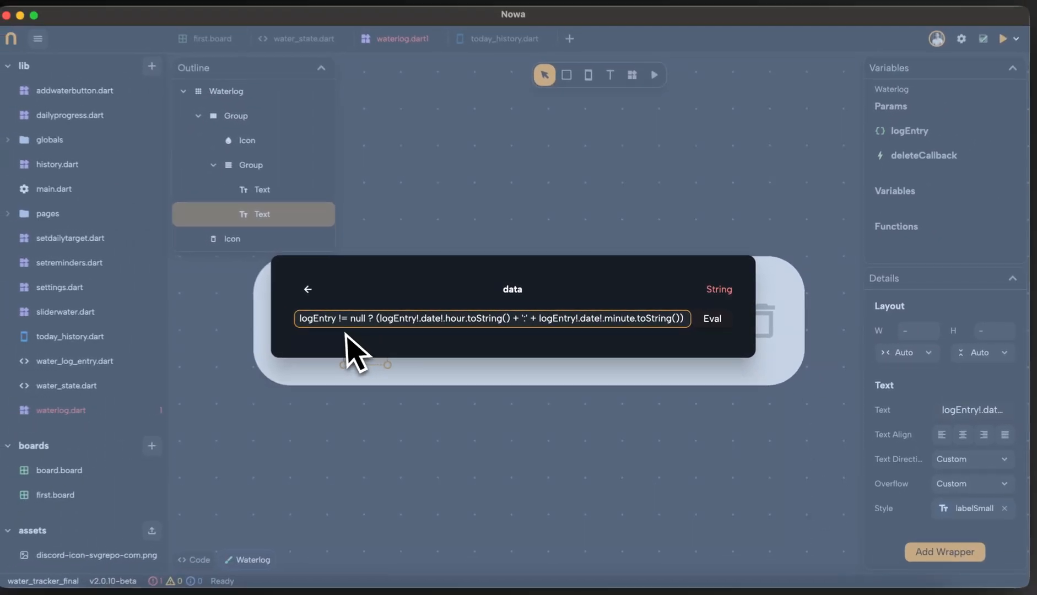
Enclose the hour and minute expression in parentheses, add "Time not found" as the else value, and evaluate the time text's expression.
{"action": "left_click_drag", "start_coordinate": [382, 319], "coordinate": [675, 333]}
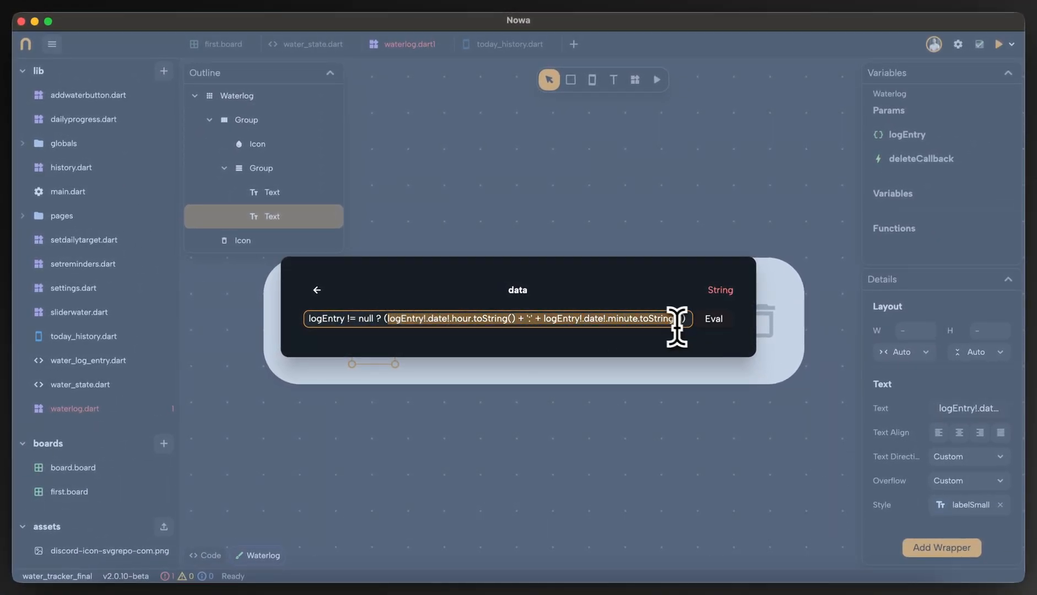
{"action": "left_click", "coordinate": [681, 322]}
{"action": "type", "text": ": ''"}
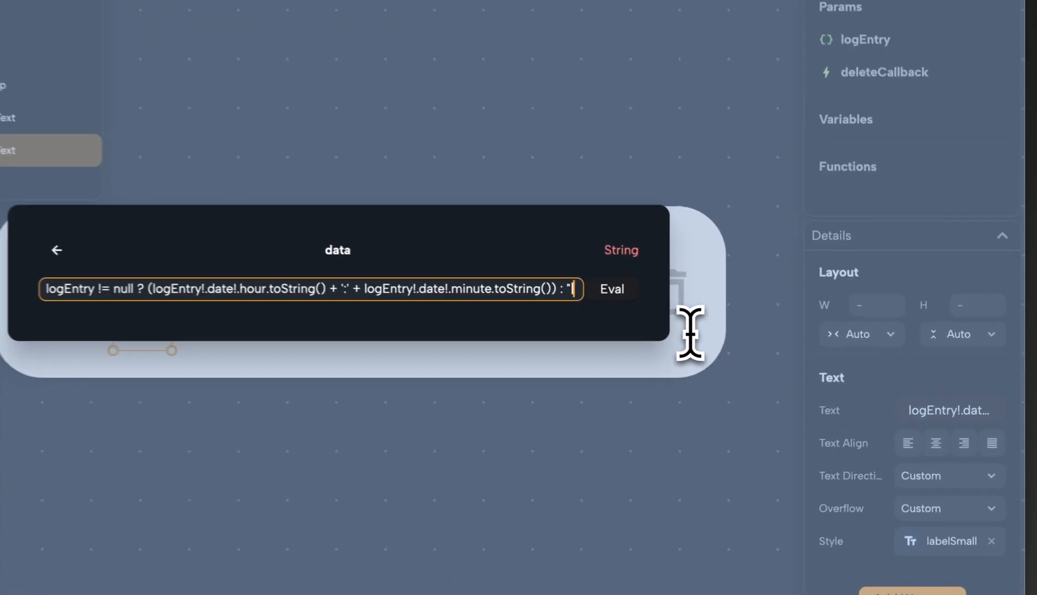
{"action": "type", "text": "Time not found"}
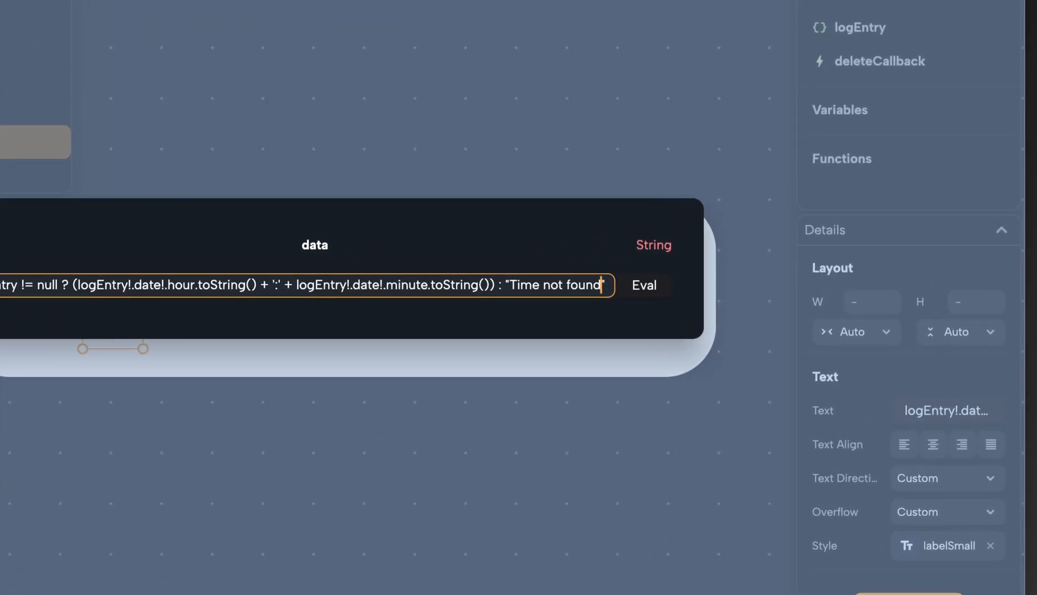
{"action": "left_click", "coordinate": [644, 285]}
{"action": "left_click", "coordinate": [633, 457]}
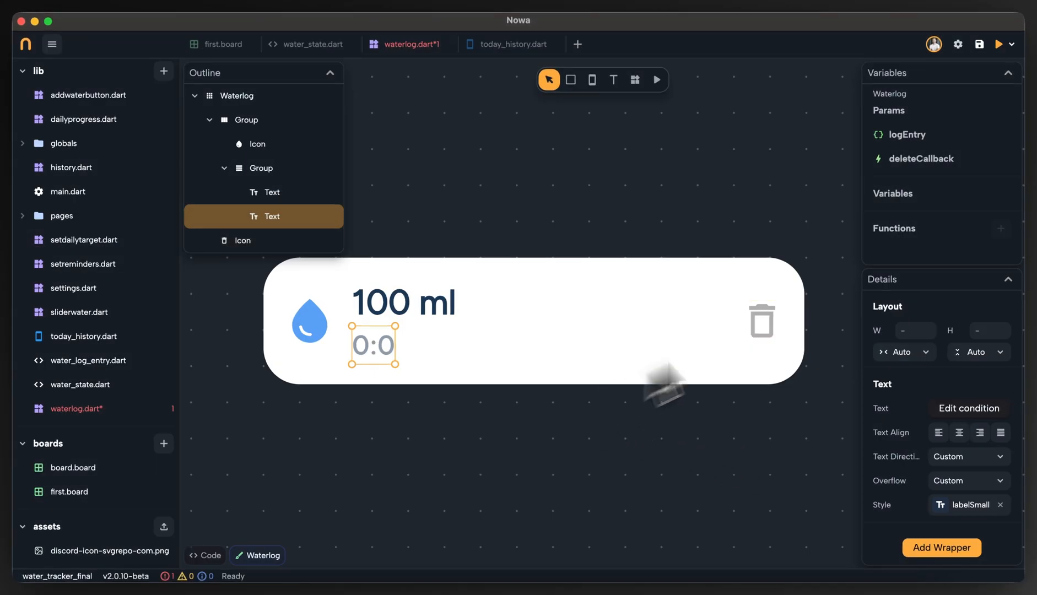
Remove the default value of the Waterlog component's logEntry parameter.
{"action": "left_click", "coordinate": [930, 141]}
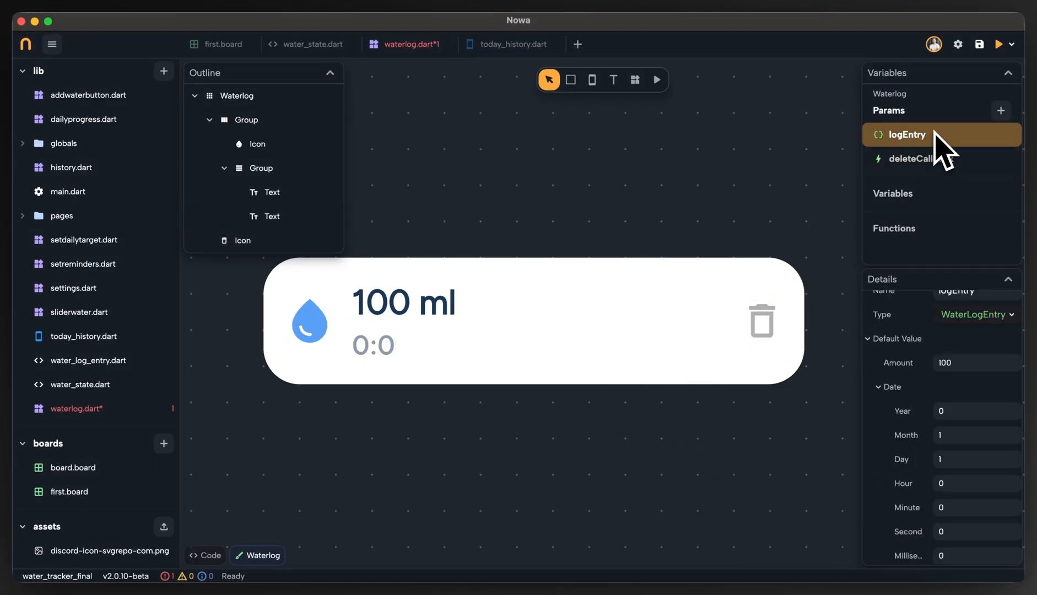
{"action": "left_click", "coordinate": [1012, 341]}
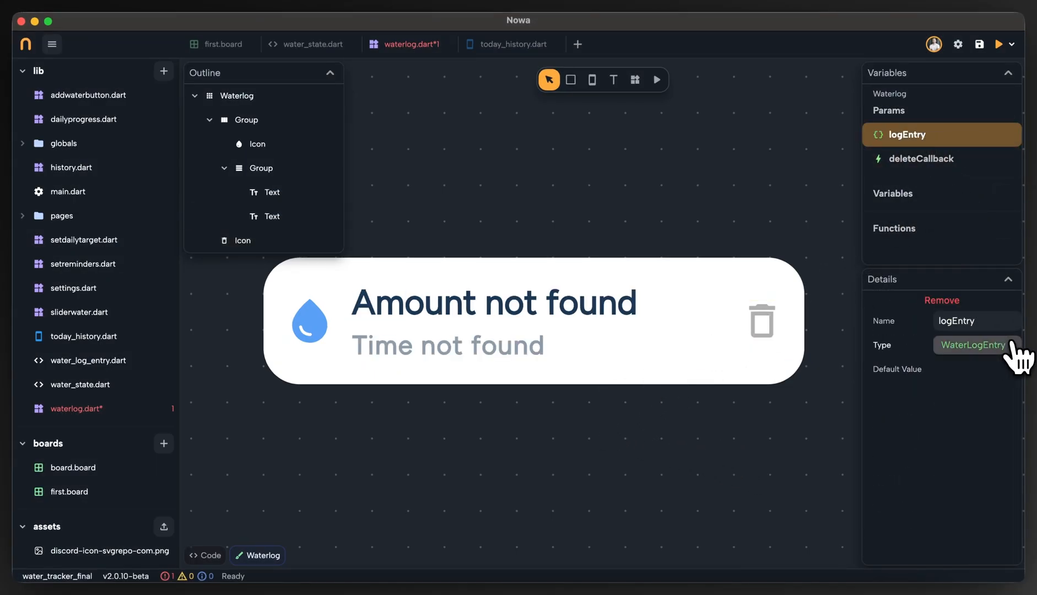
{"action": "left_click", "coordinate": [526, 325]}
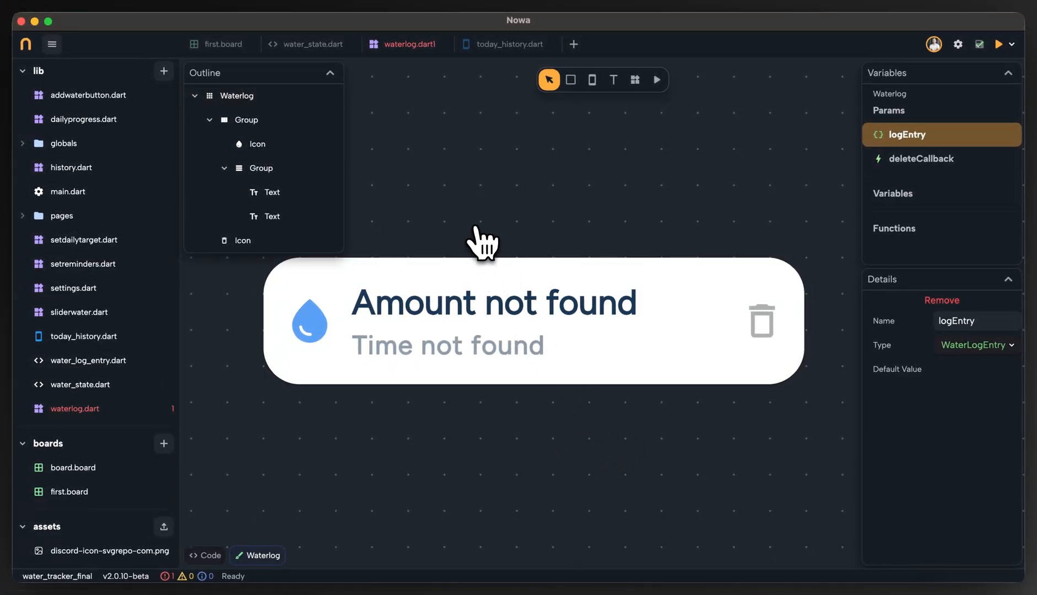
{"action": "left_click", "coordinate": [740, 271]}
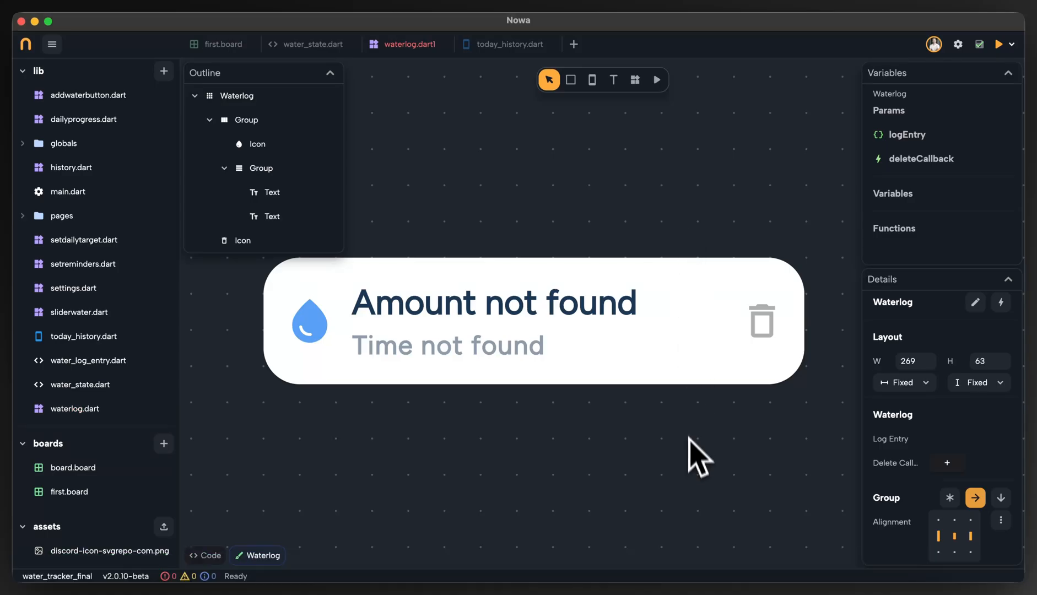
Look over the TodayHistory page on first.board and examine the type and name of the todaysLogs list in water_state.dart.
{"action": "left_click", "coordinate": [197, 46]}
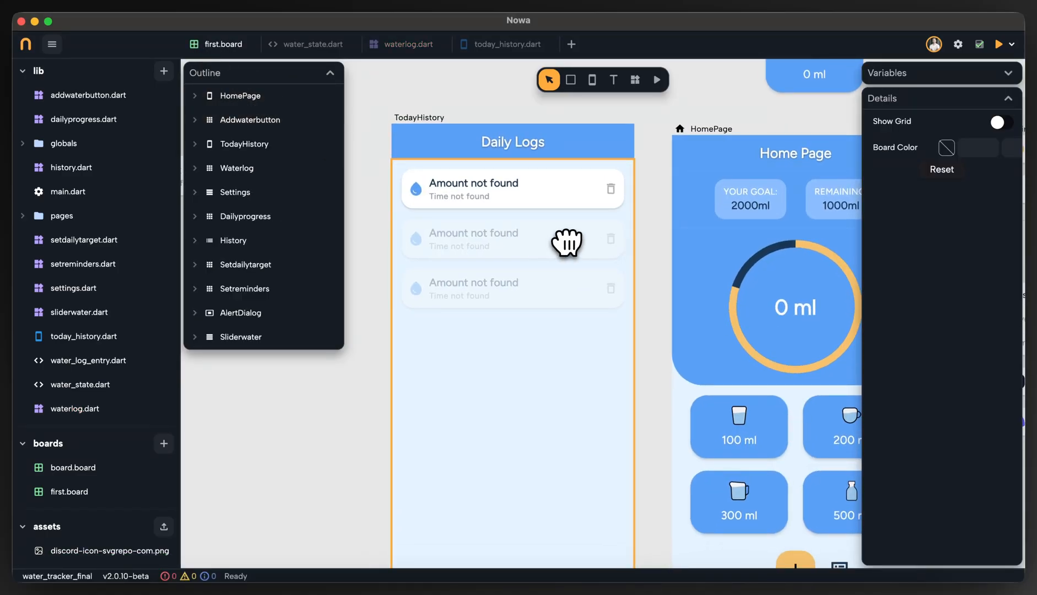
{"action": "scroll", "coordinate": [561, 234], "scroll_direction": "down", "scroll_amount": 2}
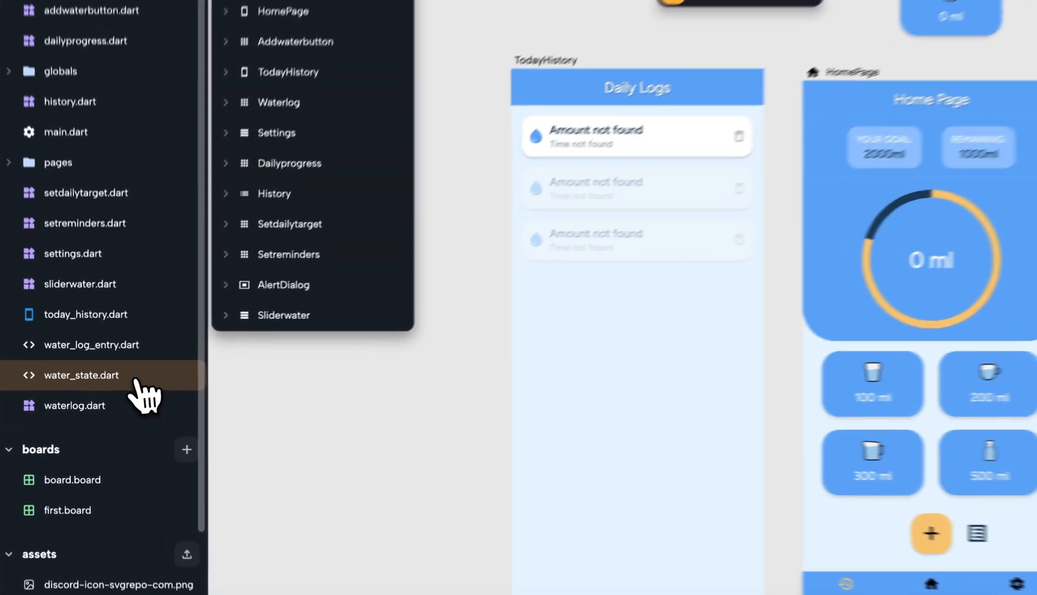
{"action": "left_click", "coordinate": [118, 385]}
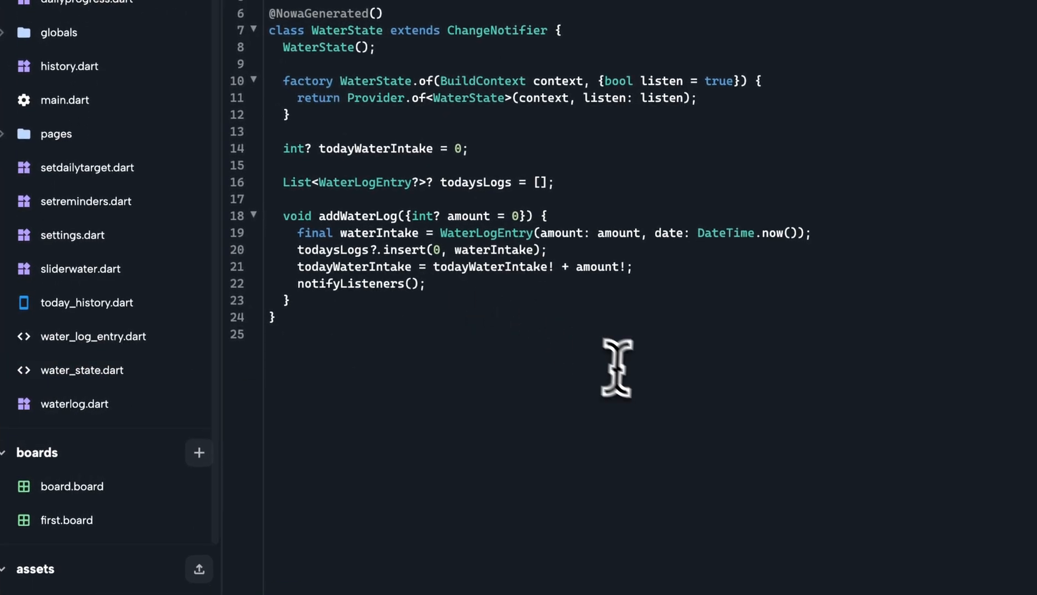
{"action": "double_click", "coordinate": [483, 183]}
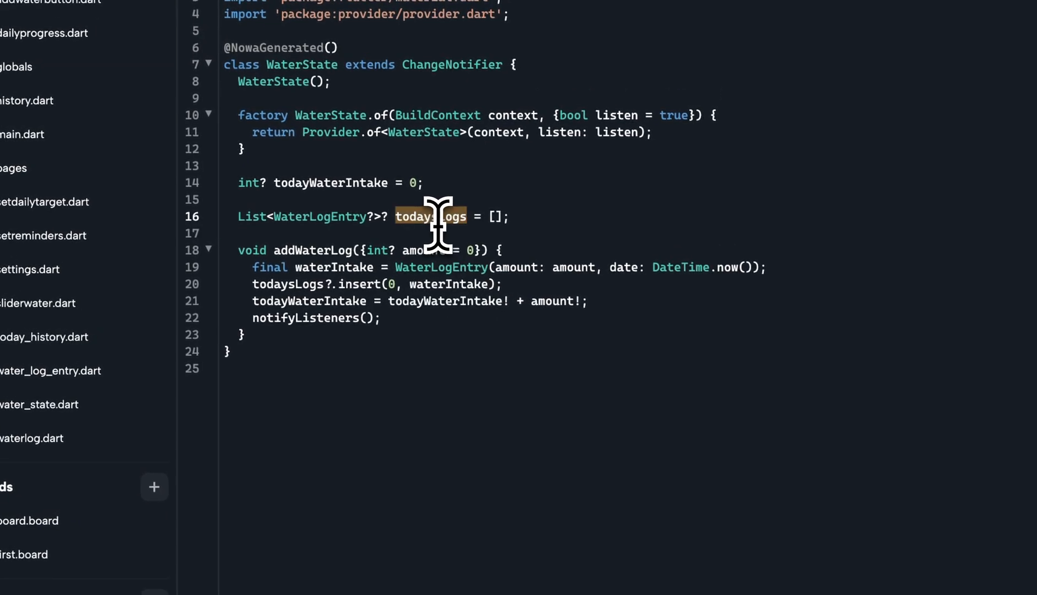
{"action": "left_click", "coordinate": [257, 219]}
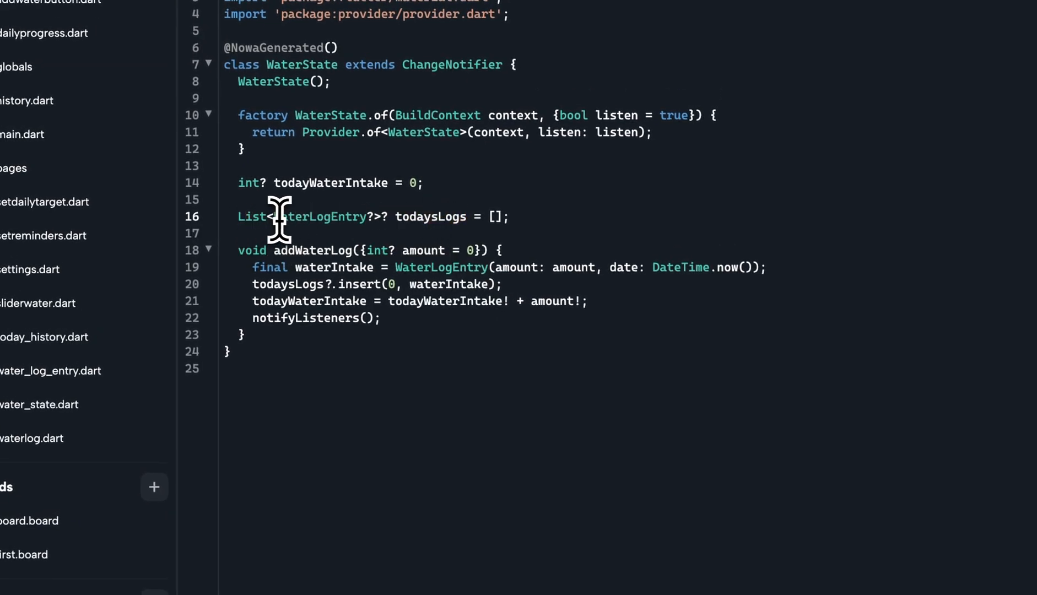
{"action": "left_click_drag", "start_coordinate": [277, 219], "coordinate": [347, 219]}
{"action": "double_click", "coordinate": [460, 218]}
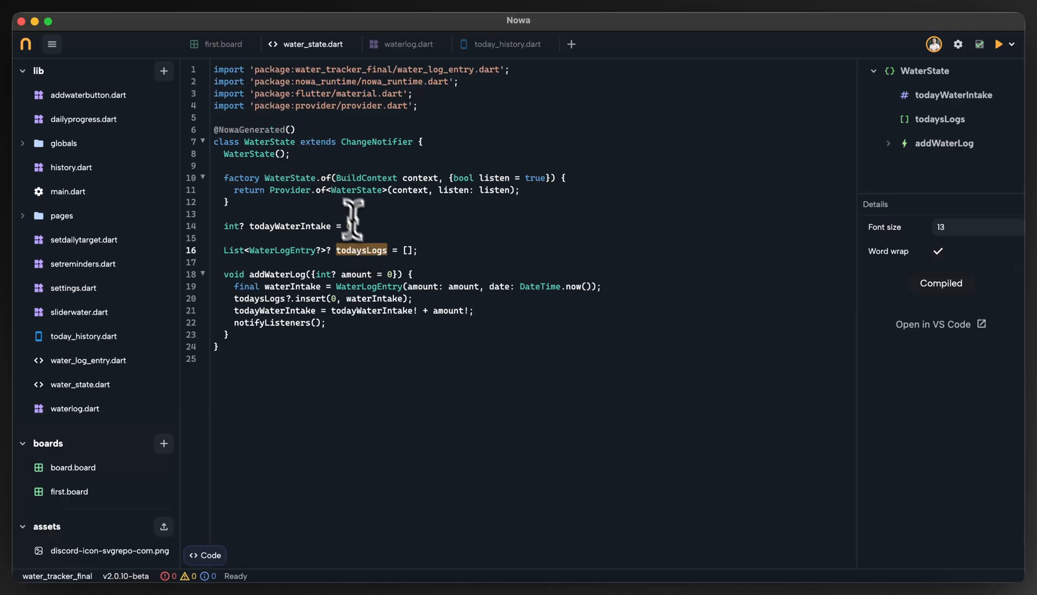
Return to first.board and set the item count of the TodayHistory page's ListView to 7.
{"action": "left_click", "coordinate": [212, 47]}
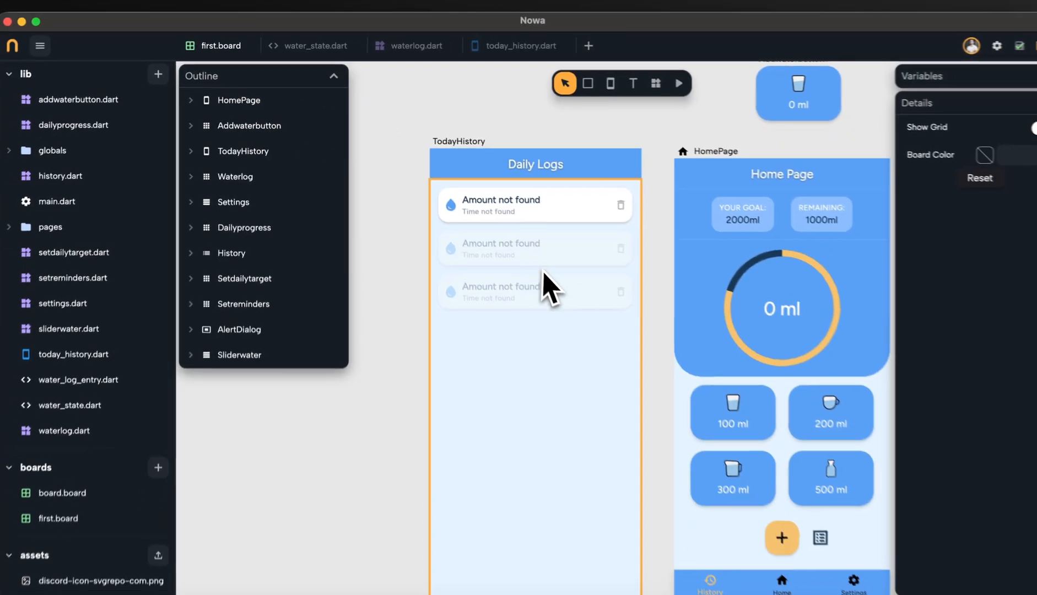
{"action": "left_click", "coordinate": [592, 282]}
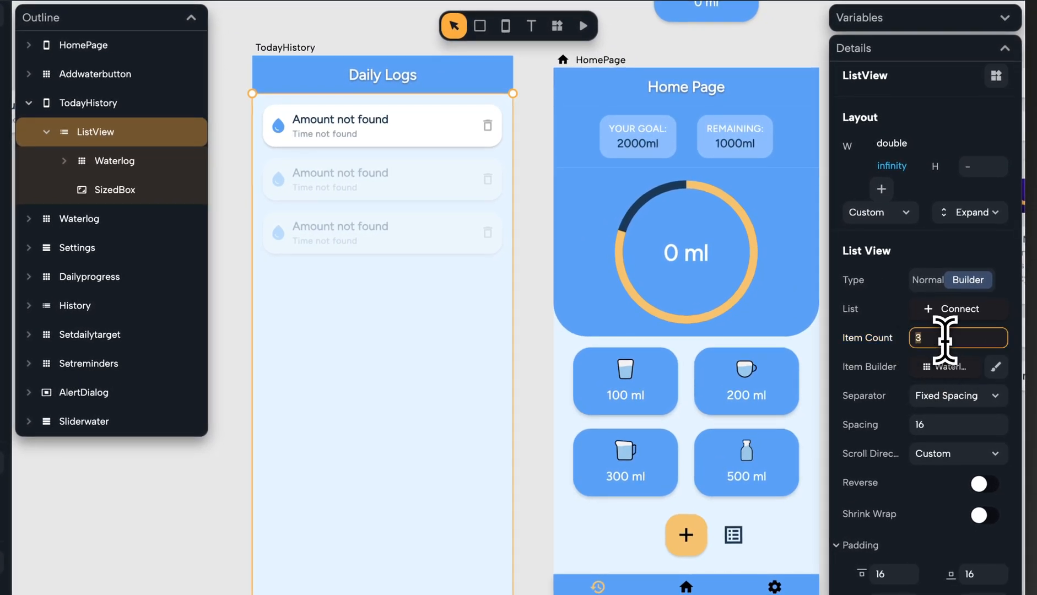
{"action": "key", "text": "BackSpace"}
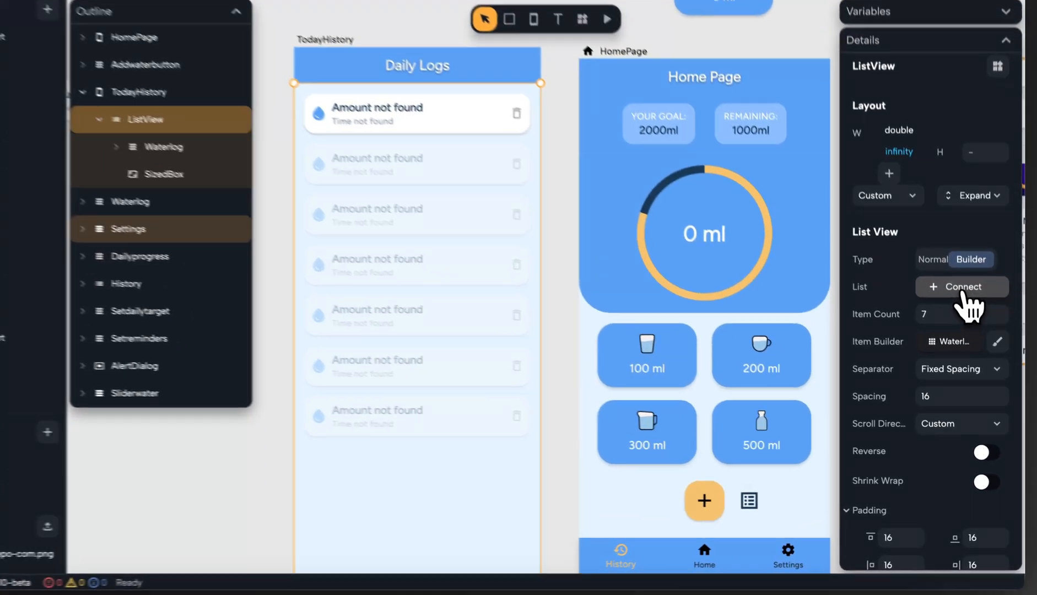
Connect the TodayHistory ListView's list to todaysLogs from the global WaterState and save the page.
{"action": "left_click", "coordinate": [968, 317]}
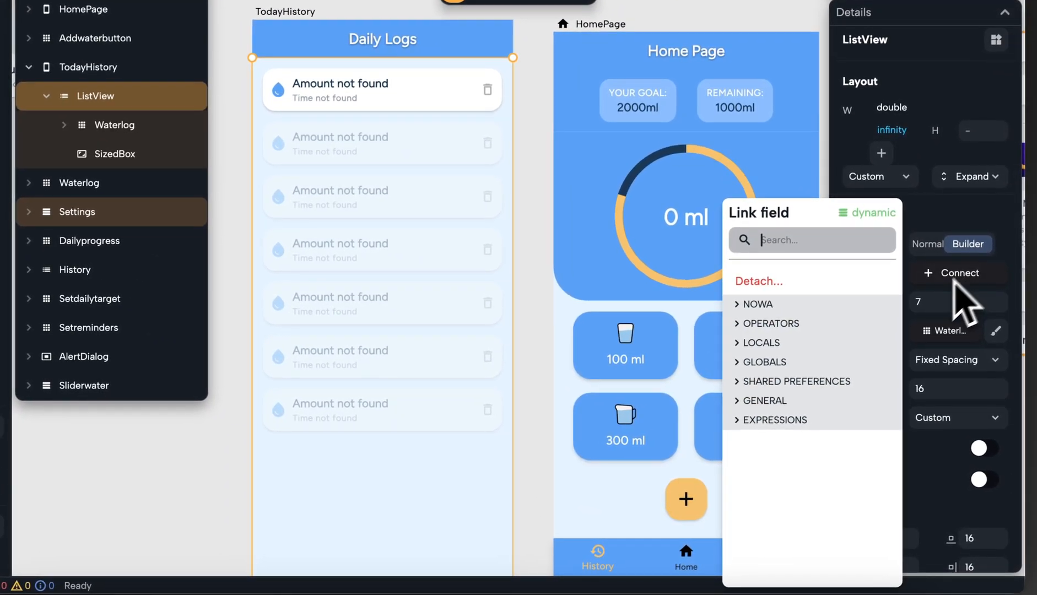
{"action": "left_click", "coordinate": [782, 362]}
{"action": "left_click", "coordinate": [787, 500]}
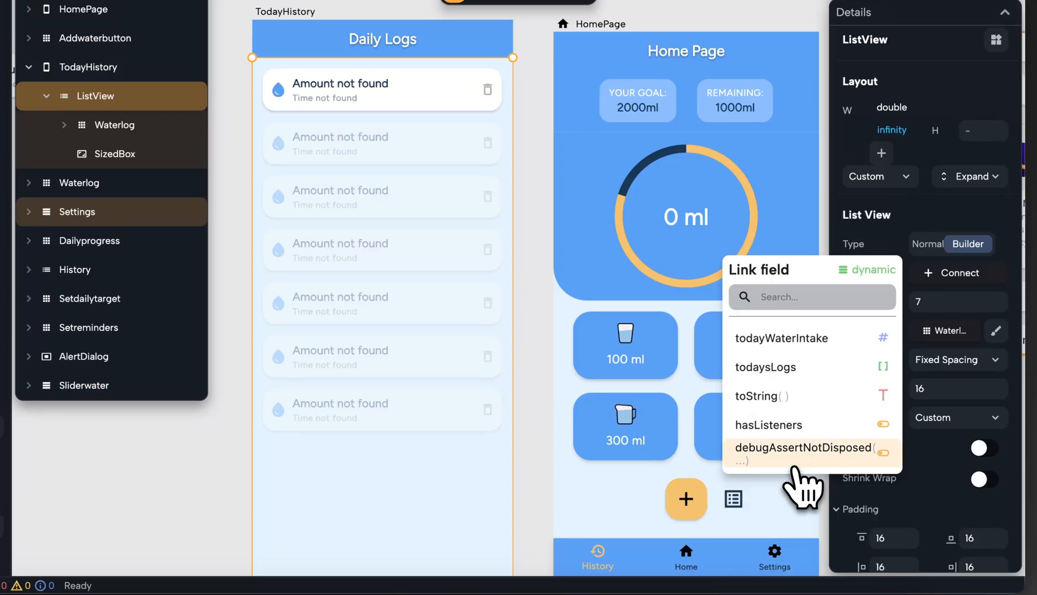
{"action": "left_click", "coordinate": [785, 370]}
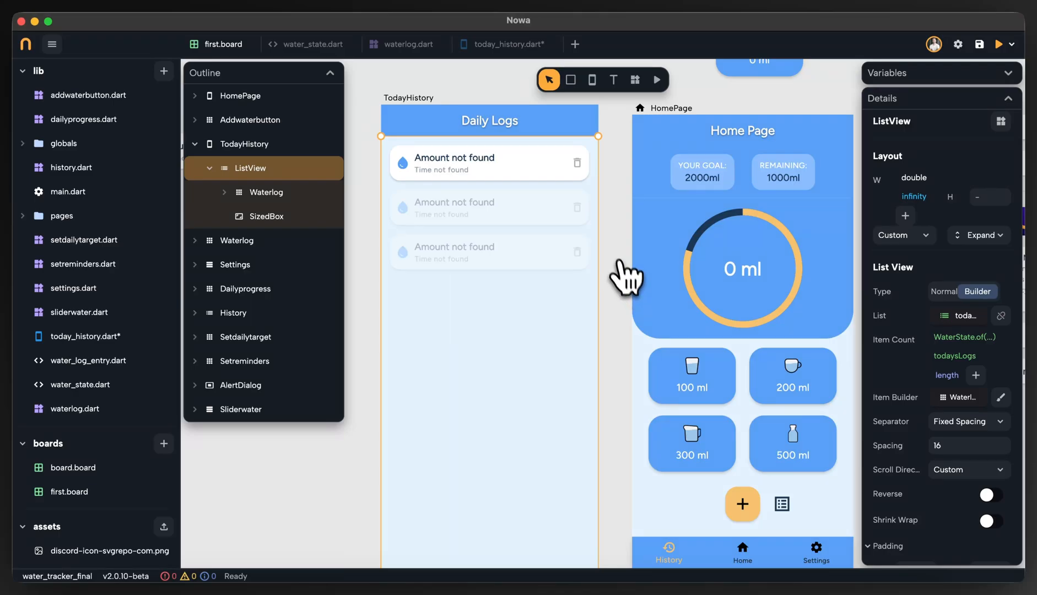
{"action": "key", "text": "super+s"}
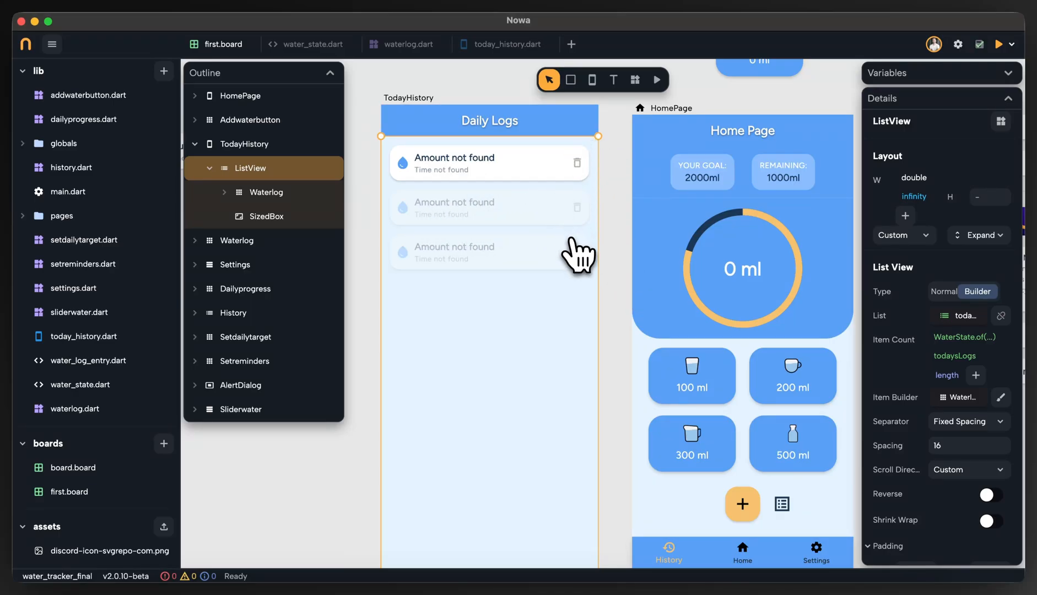
Preview the TodayHistory page, stop the preview, and check the ListView's list and item count settings.
{"action": "left_click", "coordinate": [657, 79]}
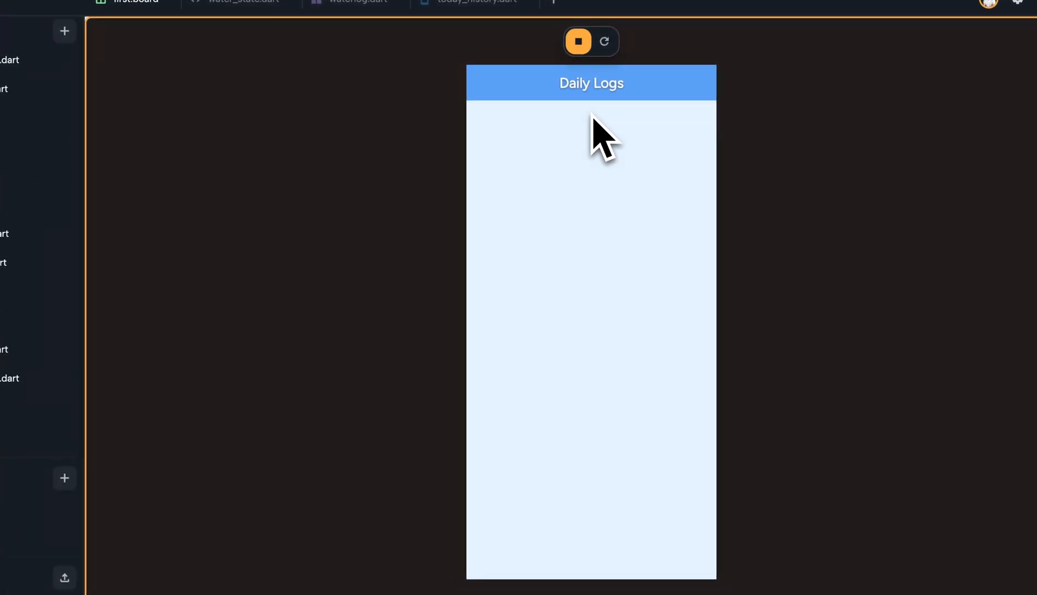
{"action": "left_click", "coordinate": [578, 42]}
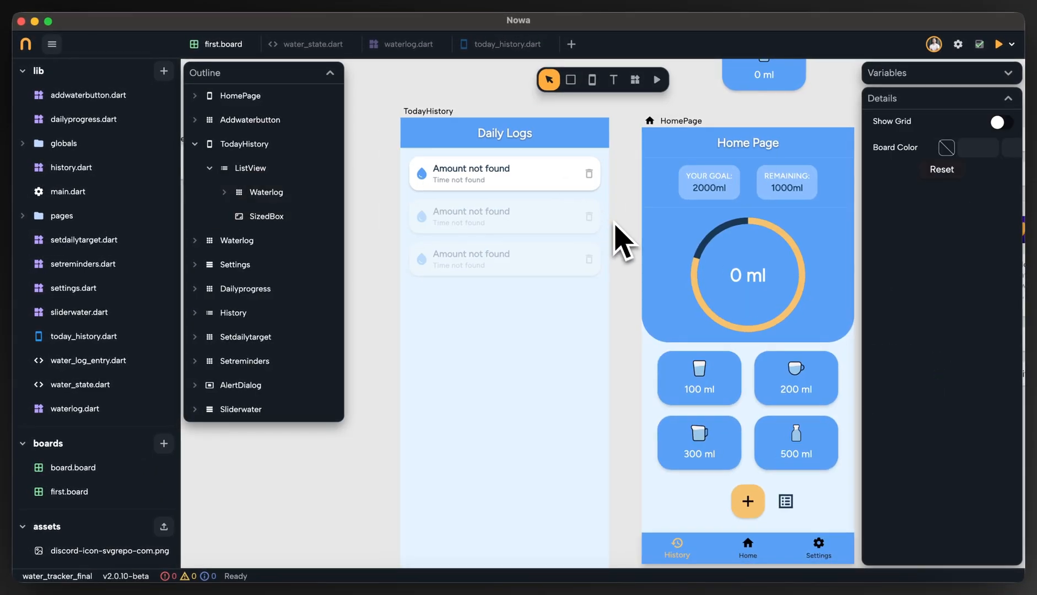
{"action": "left_click", "coordinate": [590, 227]}
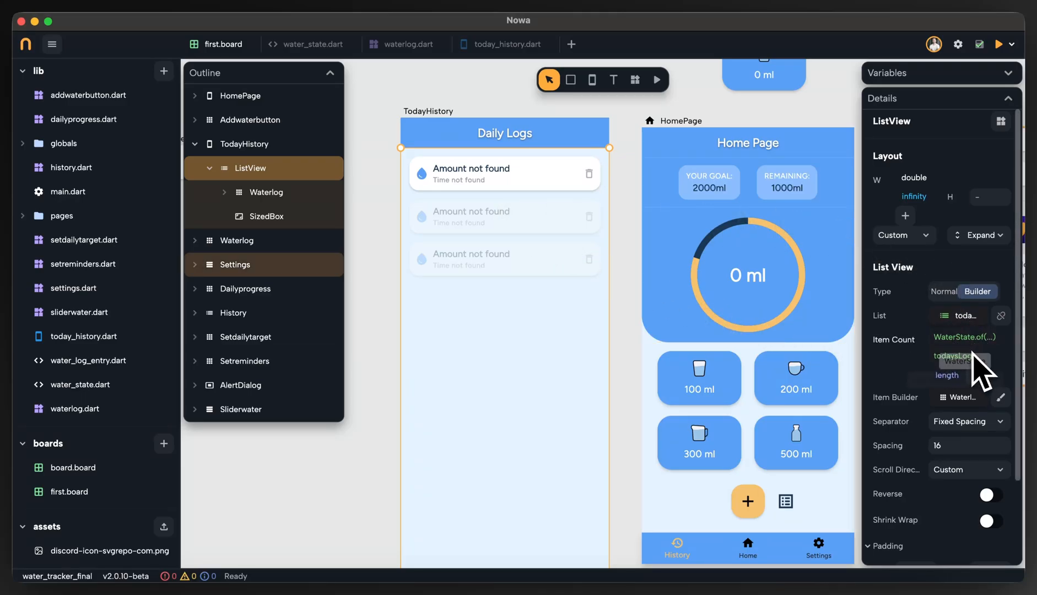
{"action": "left_click", "coordinate": [292, 192]}
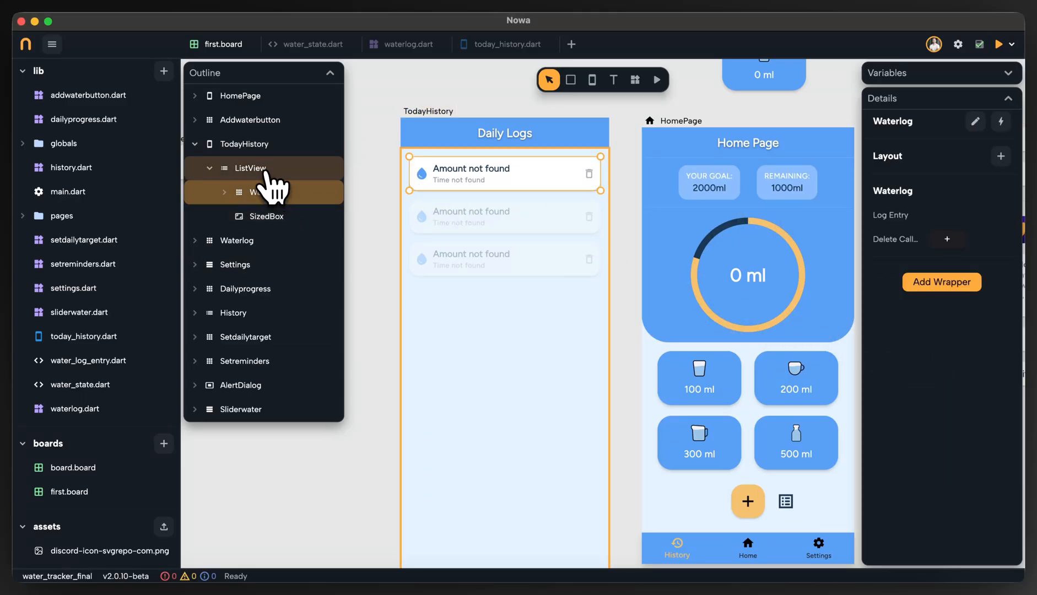
{"action": "left_click", "coordinate": [907, 216]}
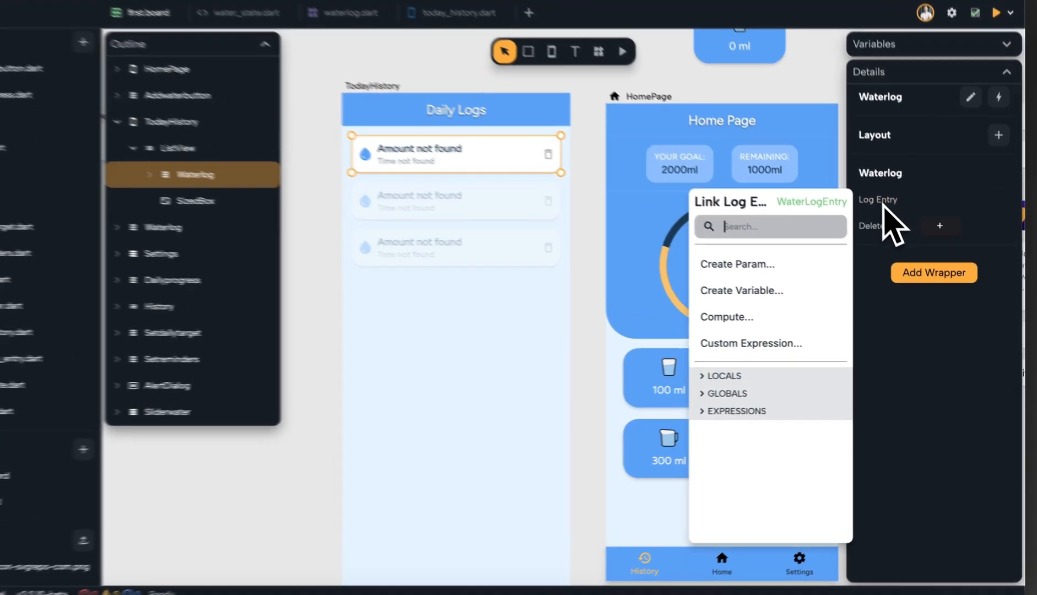
{"action": "left_click", "coordinate": [763, 375]}
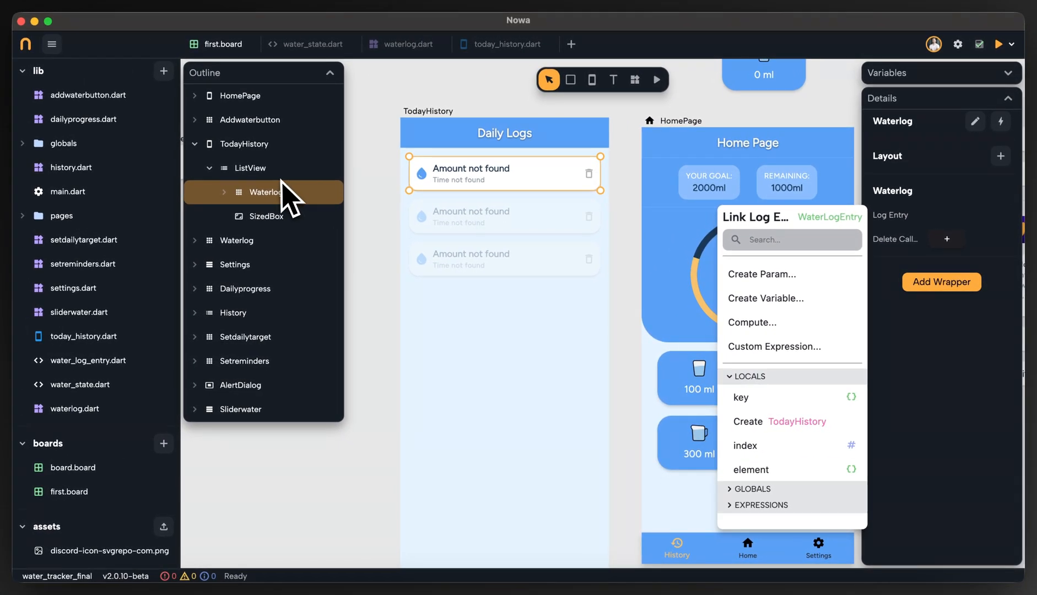
{"action": "left_click", "coordinate": [279, 178]}
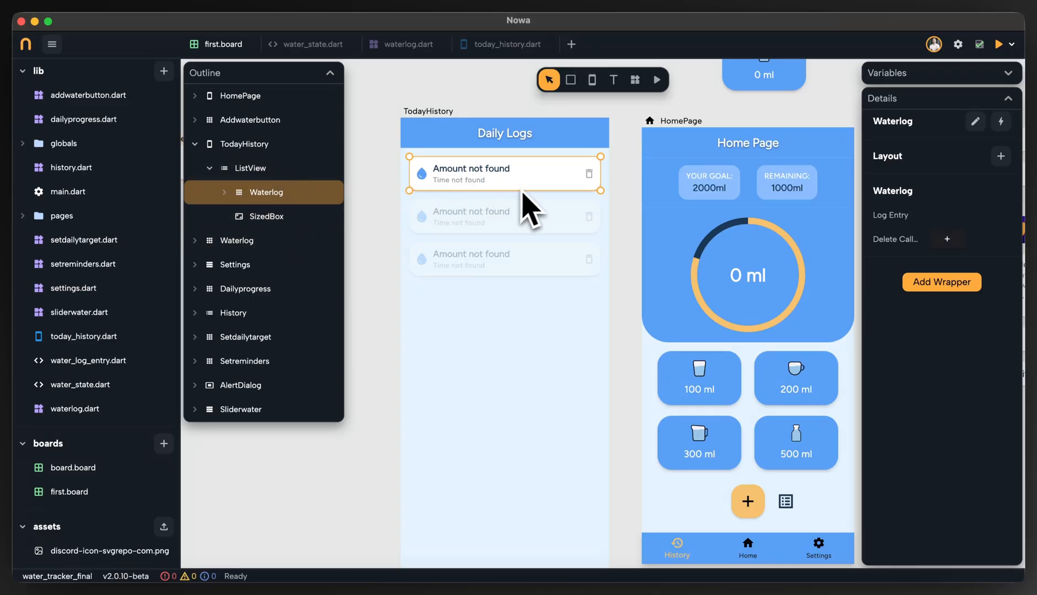
{"action": "left_click", "coordinate": [272, 175]}
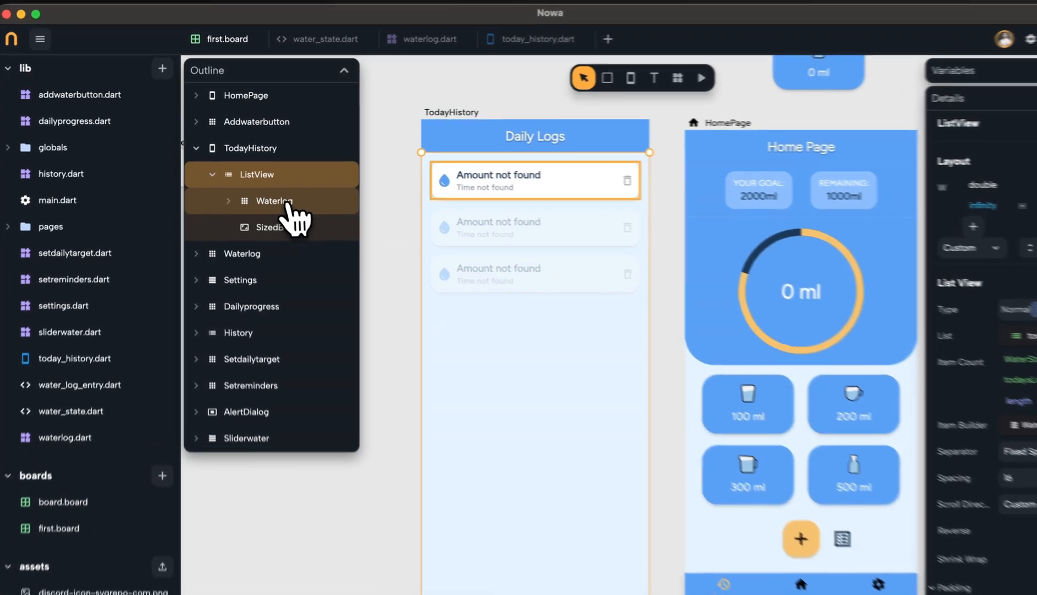
Link the Log Entry of the Waterlog inside TodayHistory's ListView to the local element variable, and review both components' settings.
{"action": "left_click", "coordinate": [273, 194]}
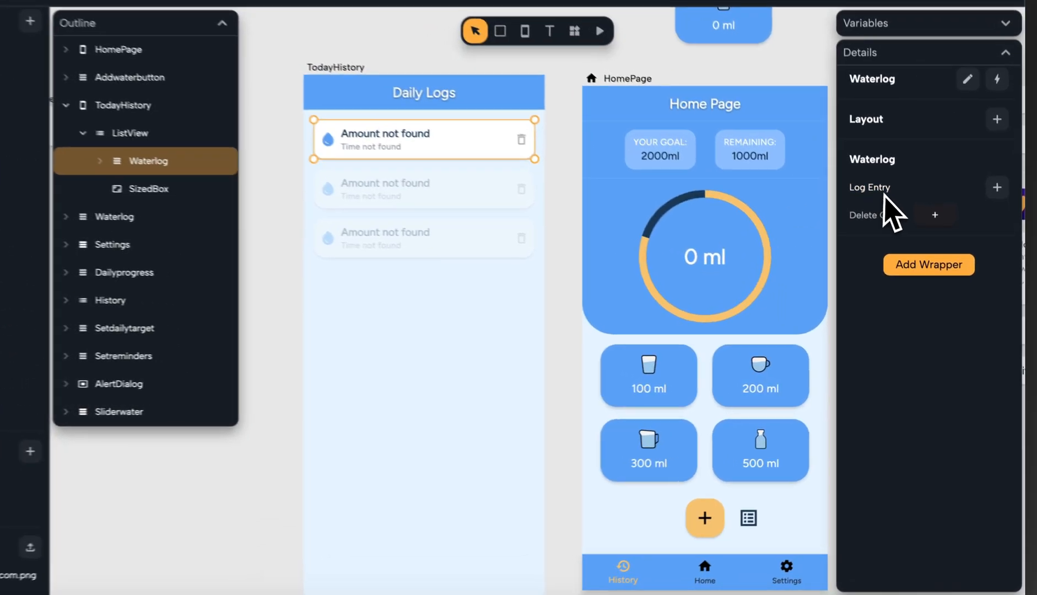
{"action": "left_click", "coordinate": [903, 218]}
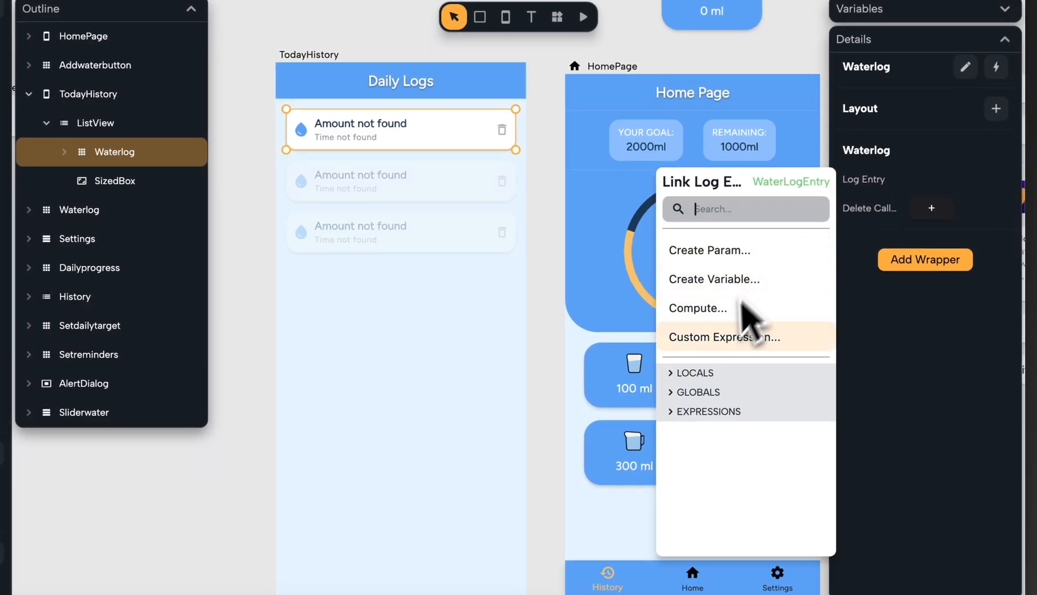
{"action": "left_click", "coordinate": [726, 374]}
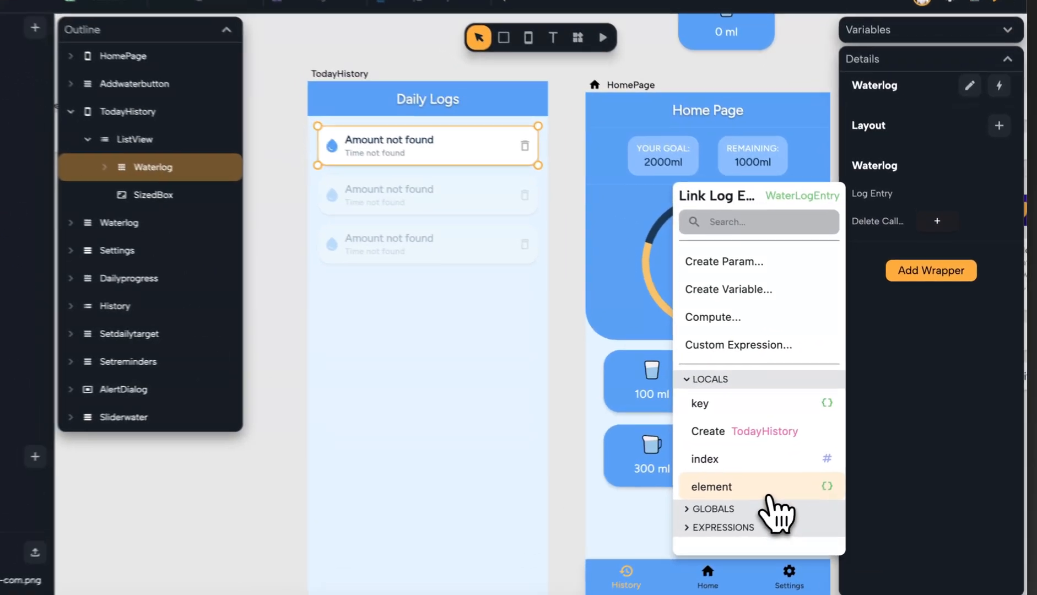
{"action": "left_click", "coordinate": [805, 472]}
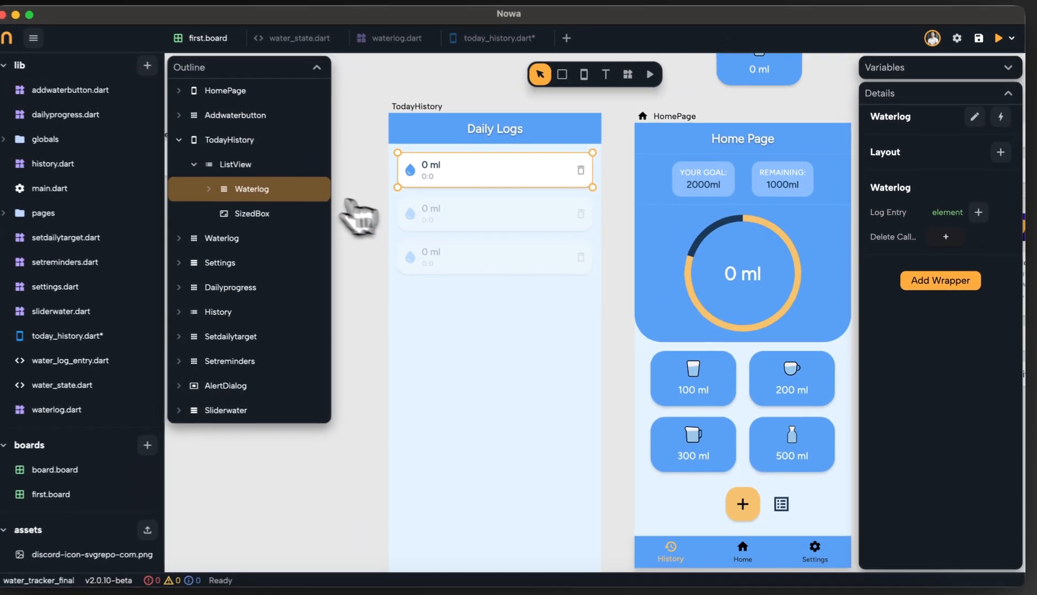
{"action": "left_click", "coordinate": [209, 137]}
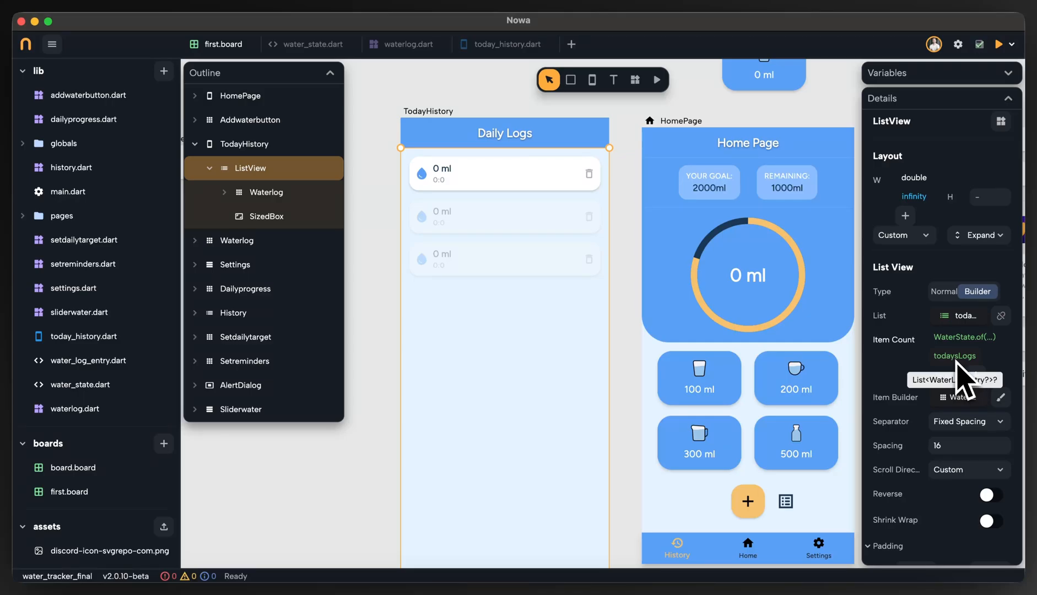
{"action": "left_click", "coordinate": [299, 193]}
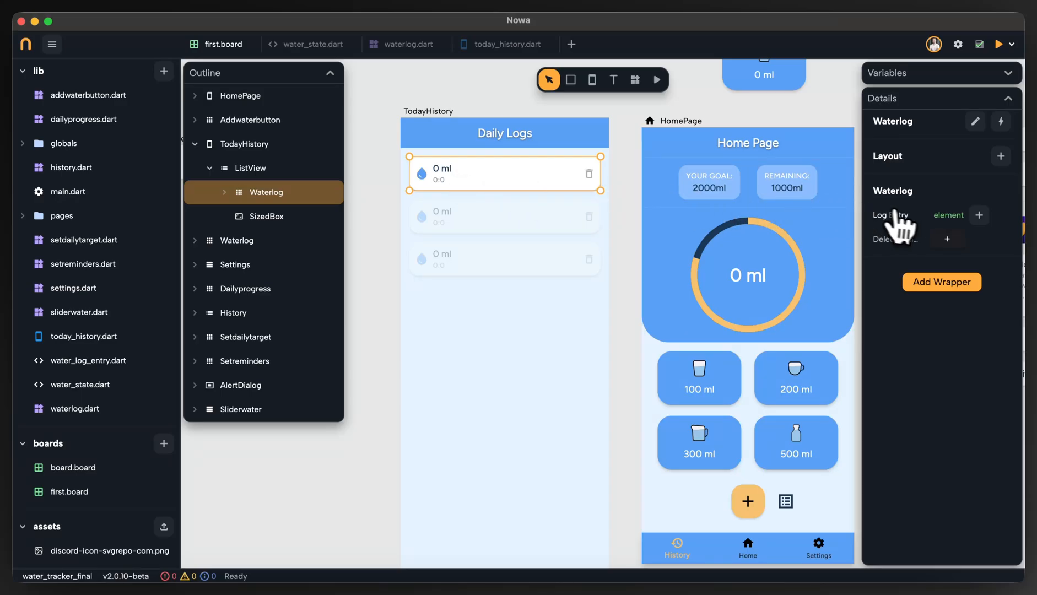
Preview the Home Page, view its Daily Logs, return to add 100 ml, and reopen Daily Logs to check the new entry.
{"action": "left_click", "coordinate": [606, 110]}
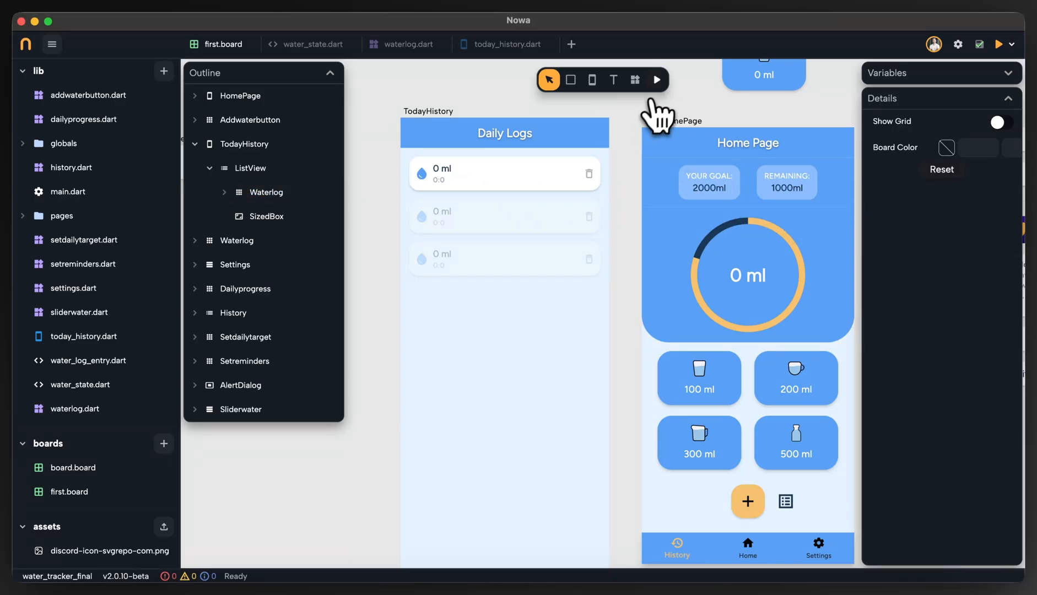
{"action": "left_click", "coordinate": [657, 80]}
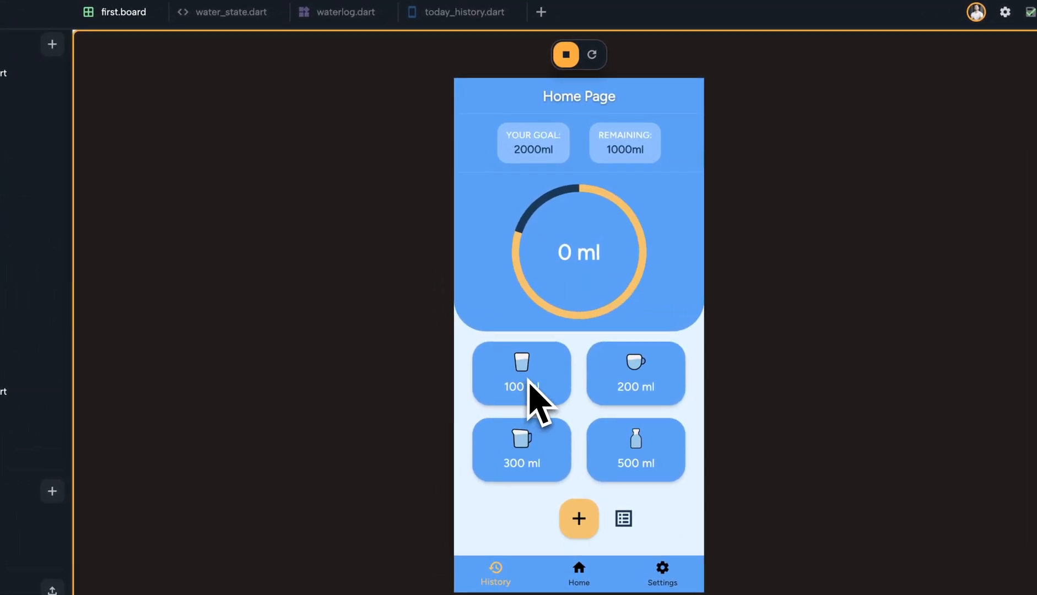
{"action": "left_click", "coordinate": [624, 519]}
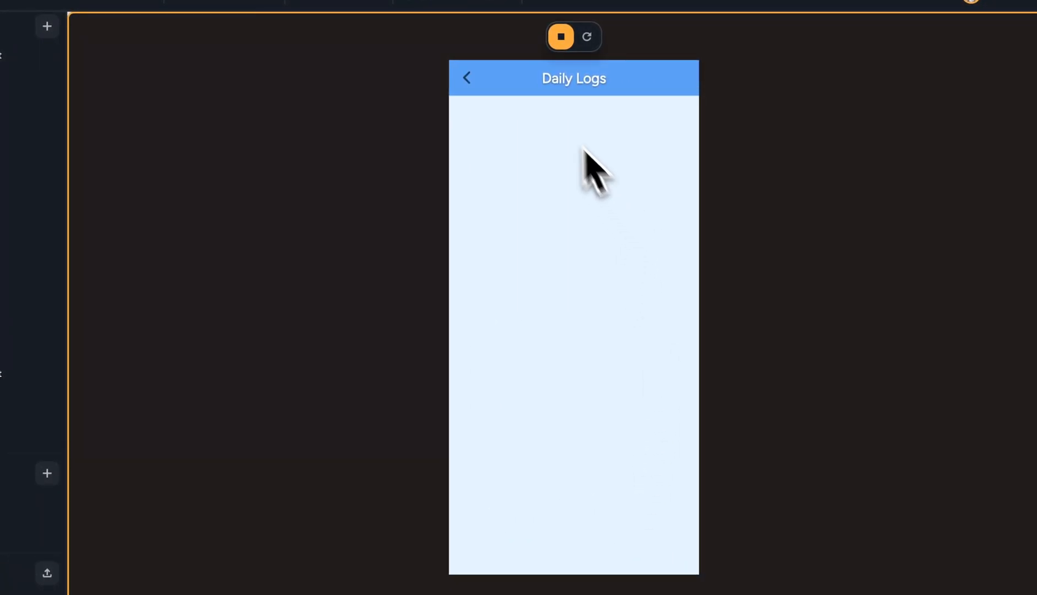
{"action": "left_click", "coordinate": [467, 77]}
{"action": "left_click", "coordinate": [527, 363]}
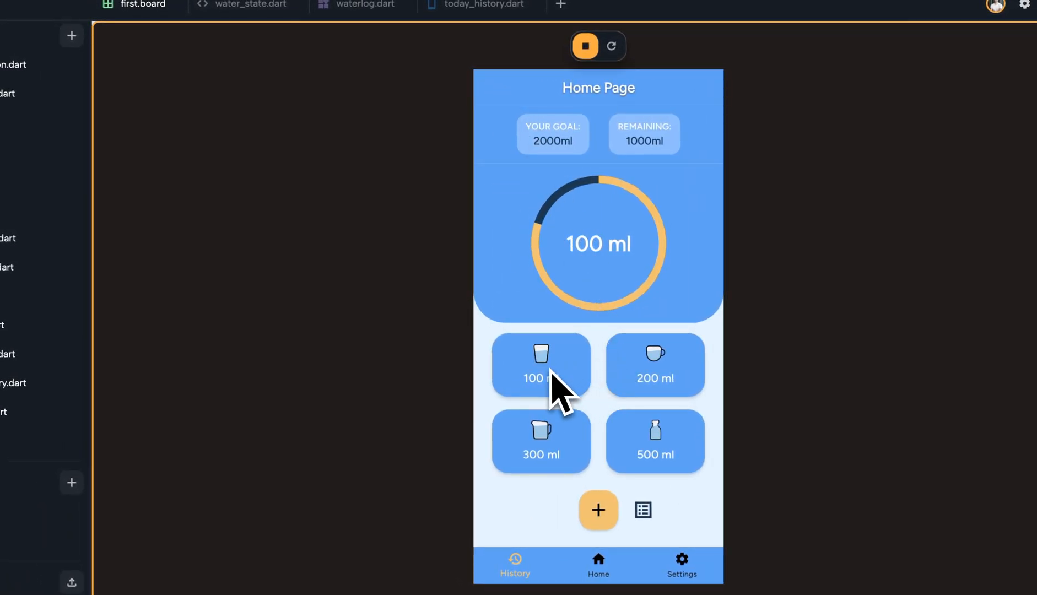
{"action": "left_click", "coordinate": [643, 510]}
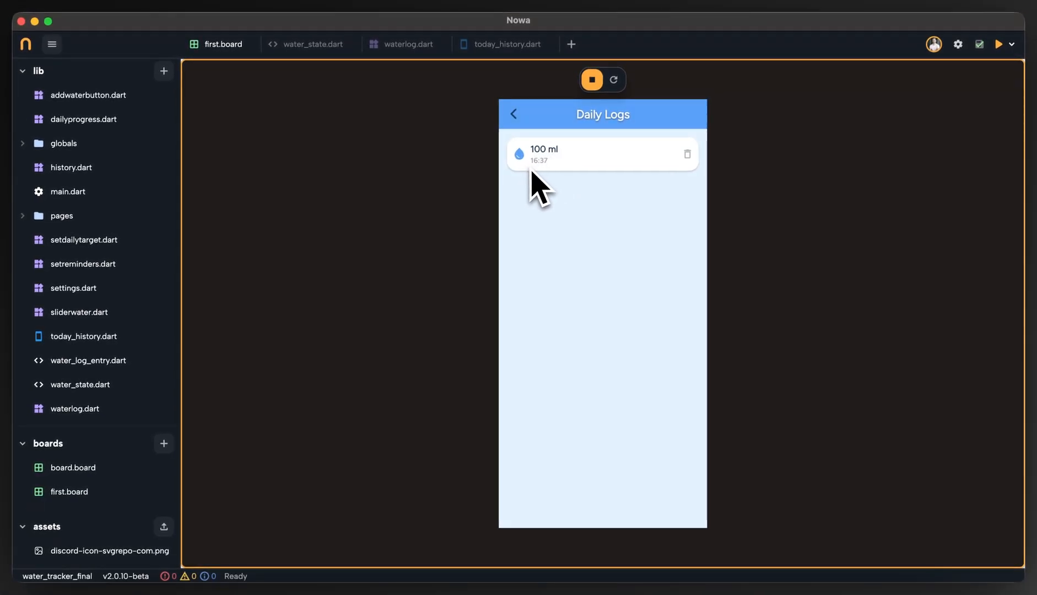
Go back to the previewed Home Page, add 300 ml and 500 ml, and check the entries in Daily Logs.
{"action": "left_click", "coordinate": [513, 114]}
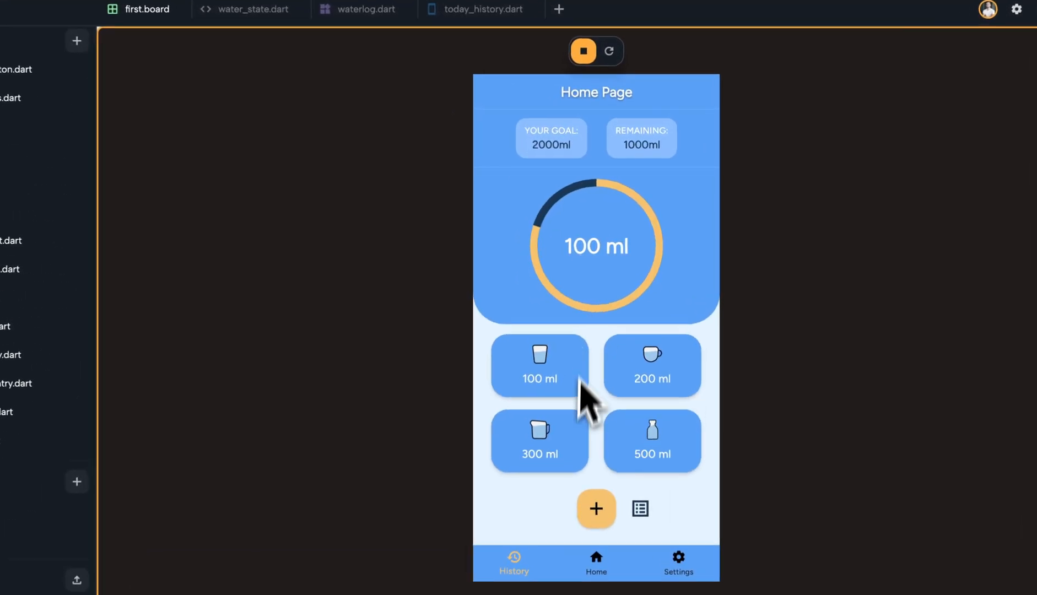
{"action": "left_click", "coordinate": [568, 405]}
{"action": "left_click", "coordinate": [645, 446]}
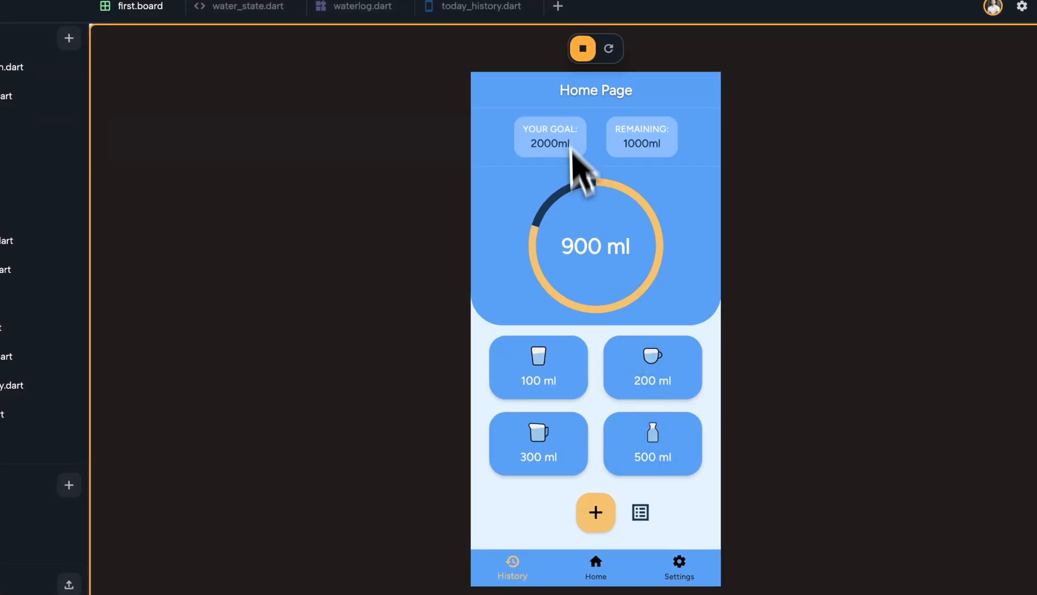
{"action": "left_click", "coordinate": [641, 513]}
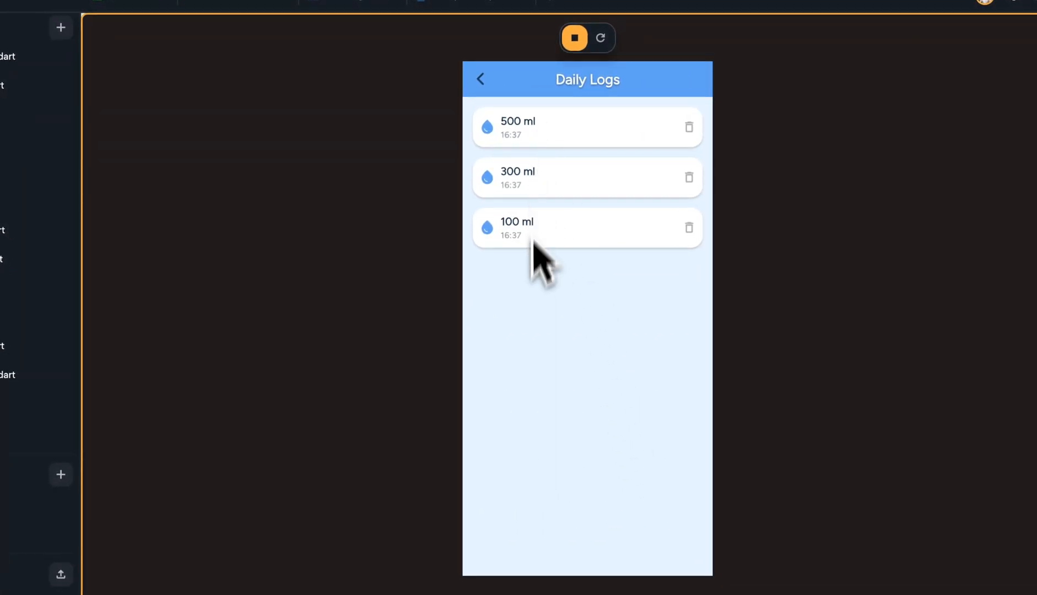
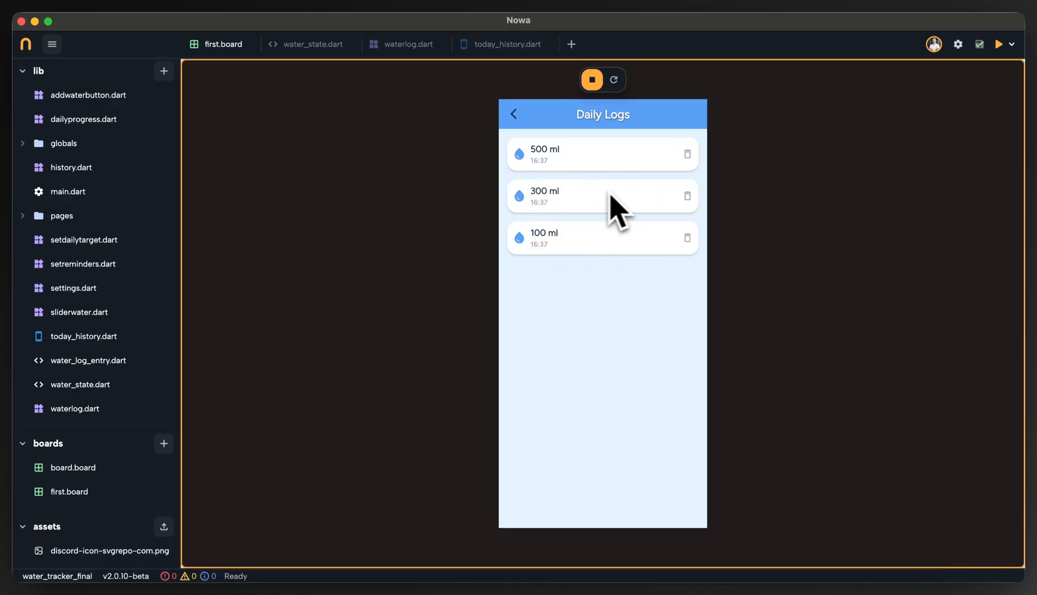
Add another 100 ml on the previewed Home Page, check the entries in Daily Logs, and stop the preview.
{"action": "left_click", "coordinate": [514, 114]}
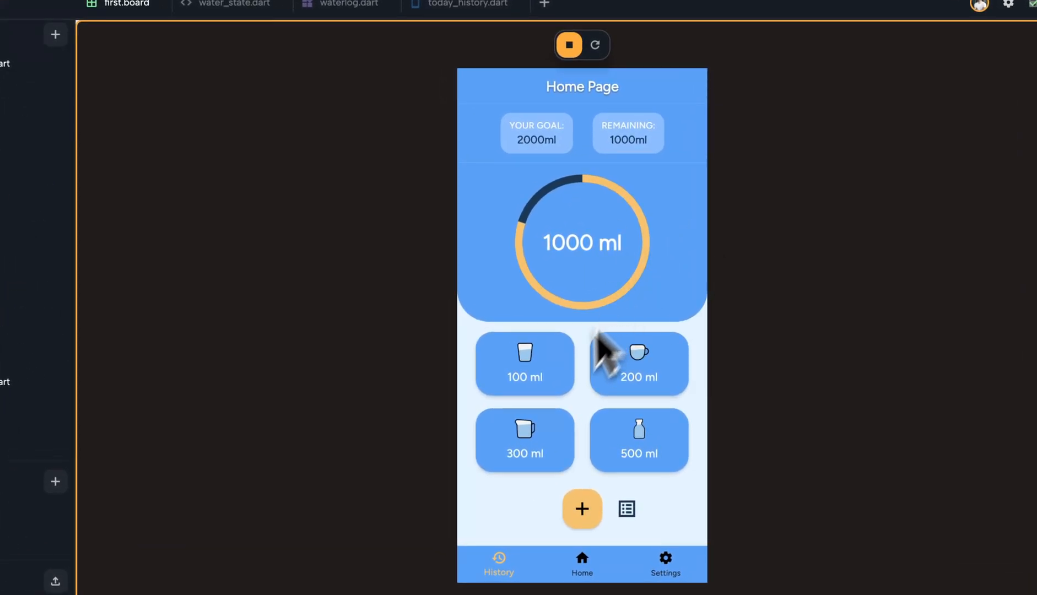
{"action": "left_click", "coordinate": [626, 510]}
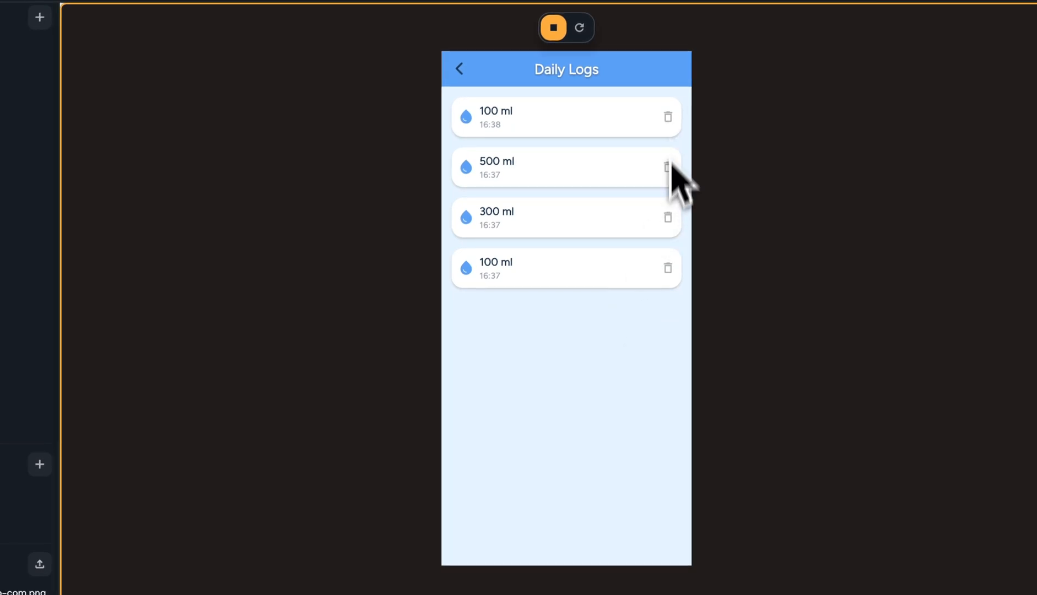
{"action": "left_click", "coordinate": [553, 28]}
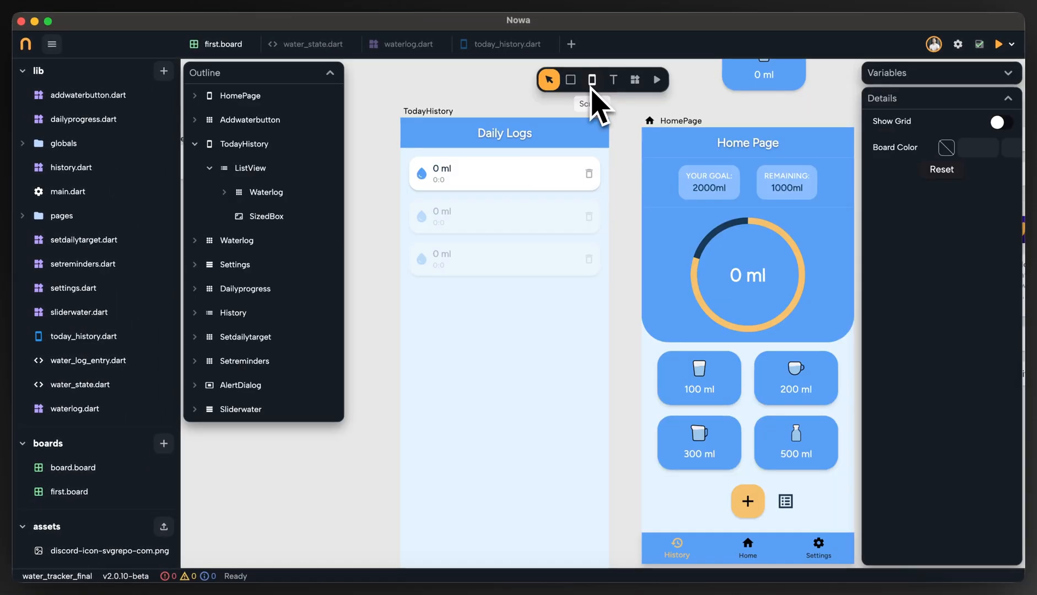
Create an empty Delete Callback circuit for the Waterlog inside TodayHistory's ListView and save the project.
{"action": "left_click", "coordinate": [510, 182]}
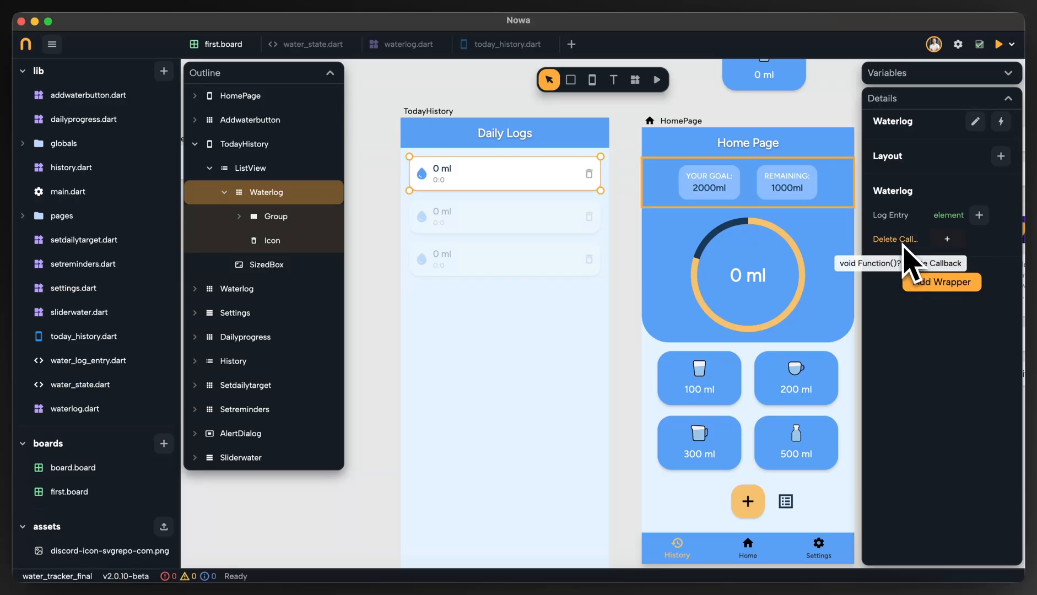
{"action": "left_click", "coordinate": [947, 239]}
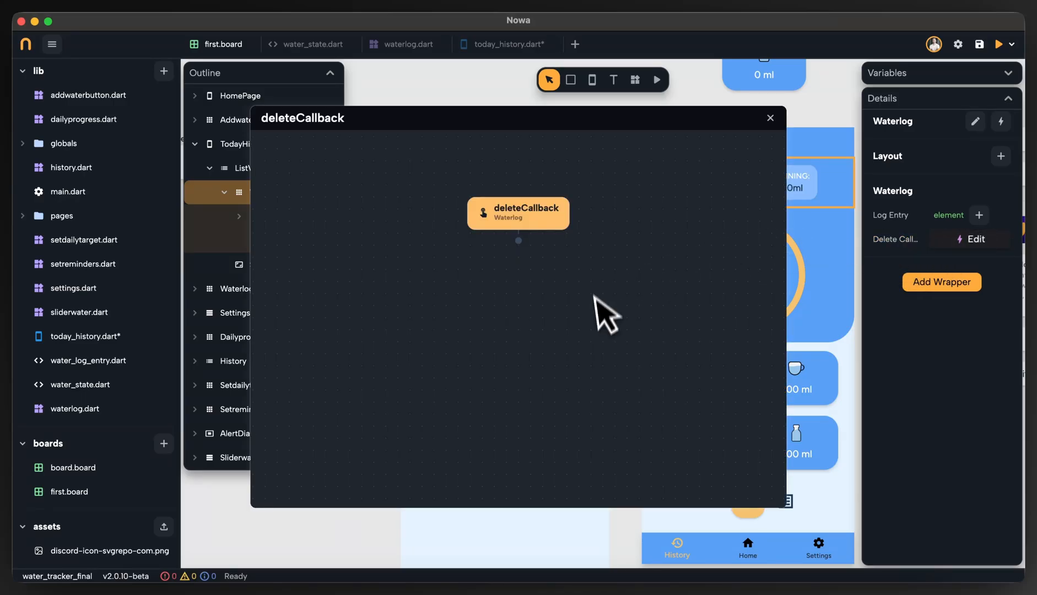
{"action": "left_click", "coordinate": [771, 118]}
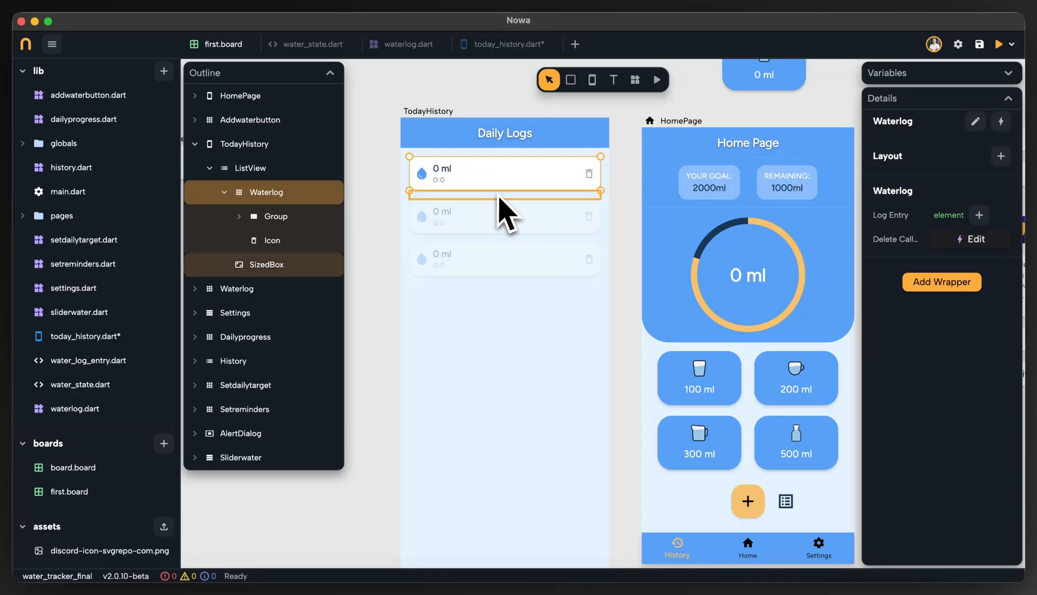
{"action": "key", "text": "super+s"}
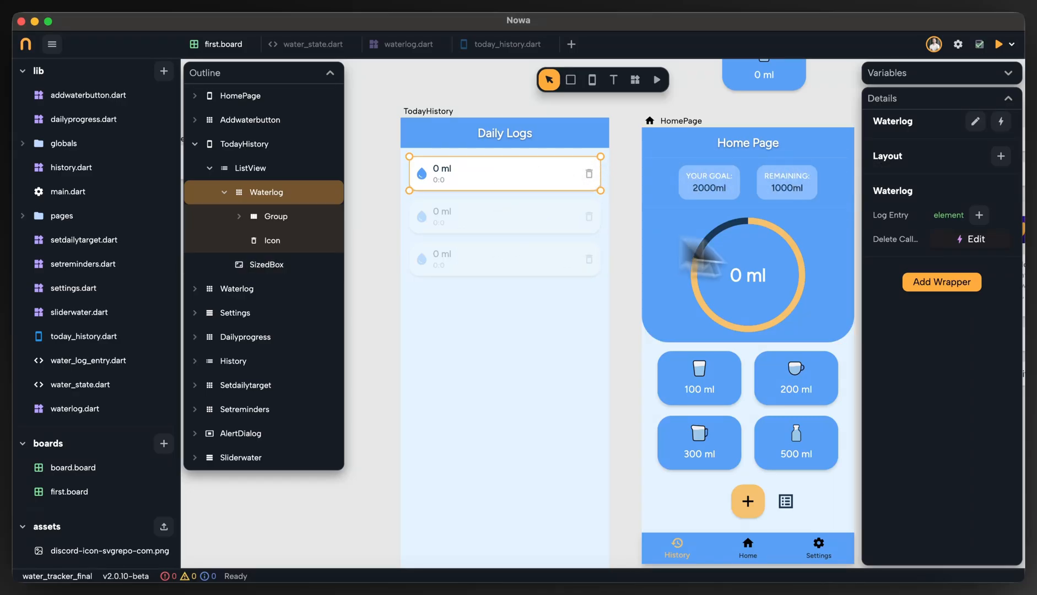
{"action": "left_click", "coordinate": [972, 239]}
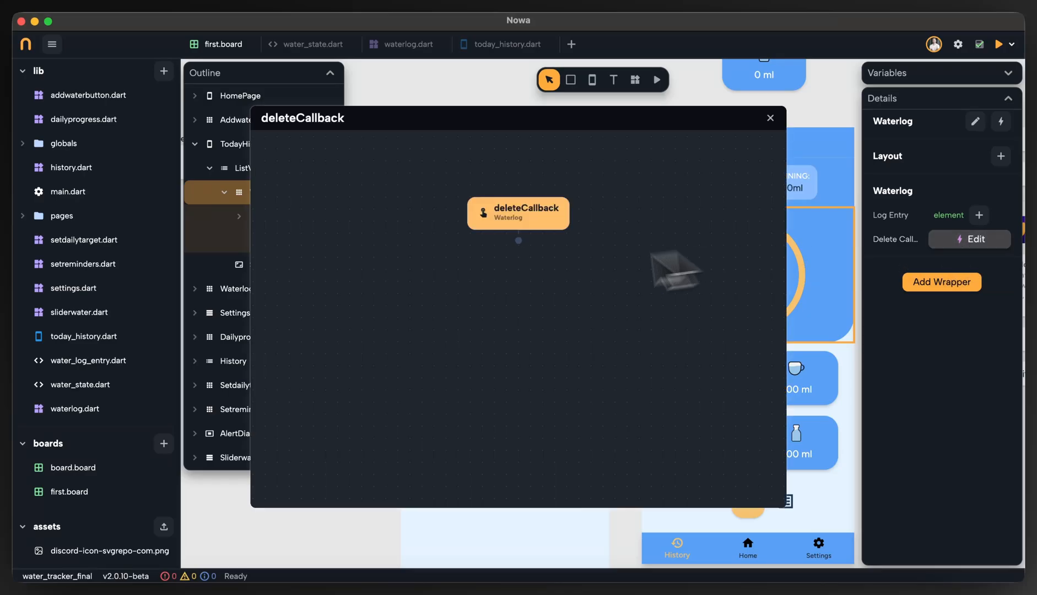
{"action": "left_click", "coordinate": [787, 121]}
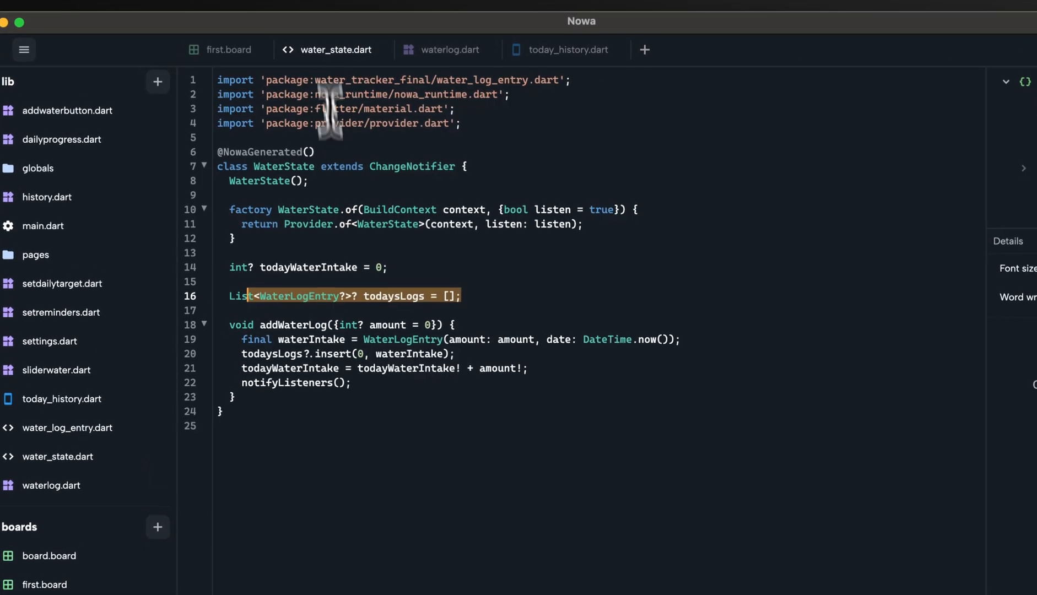
Examine todaysLogs and todayWaterIntake in water_state.dart, plus the Waterlog component and its Delete Callback circuit in TodayHistory.
{"action": "double_click", "coordinate": [408, 297]}
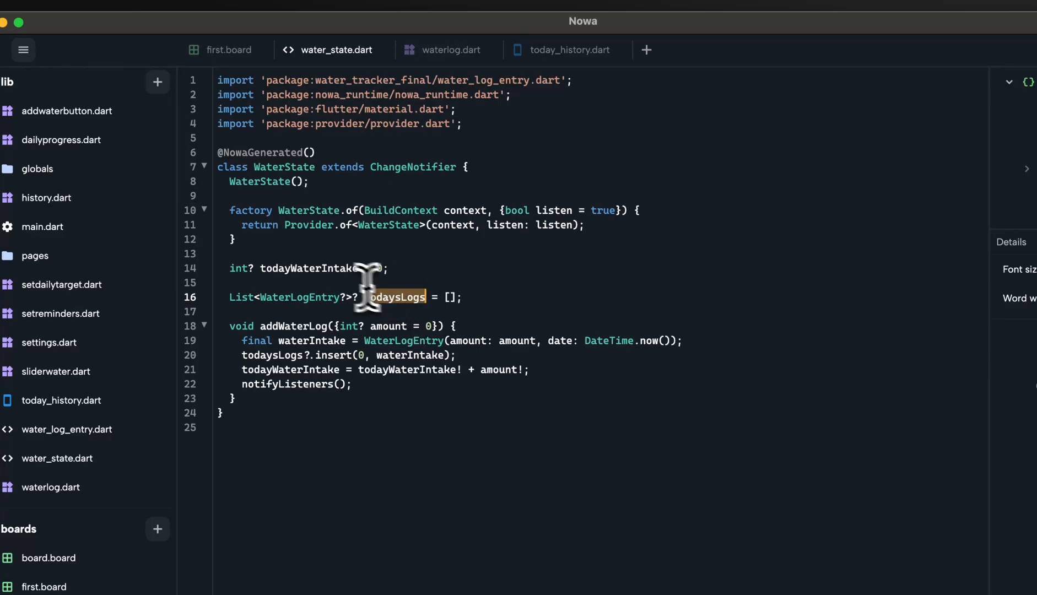
{"action": "double_click", "coordinate": [331, 267]}
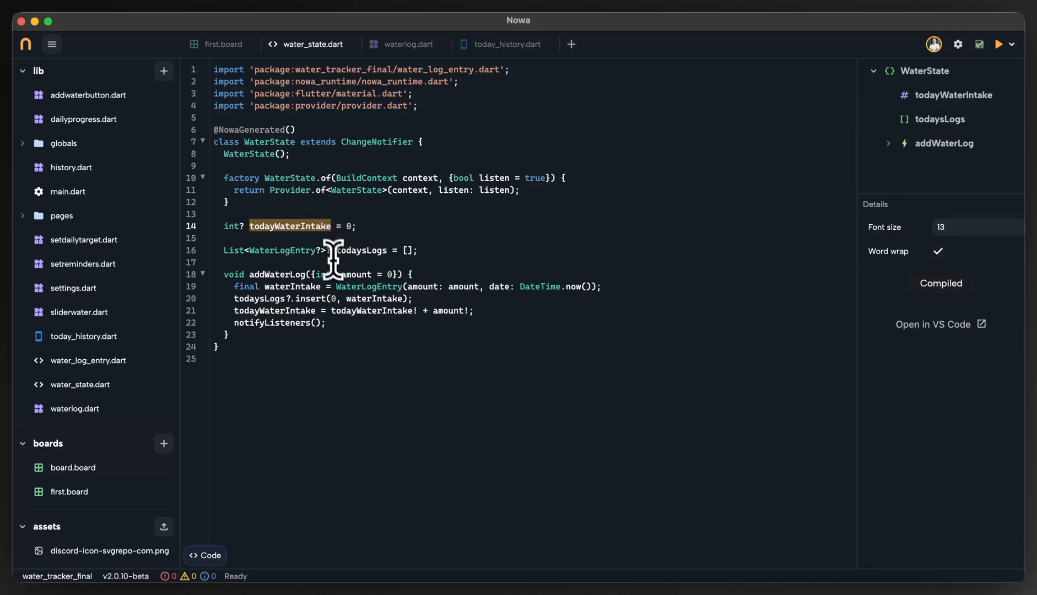
{"action": "left_click_drag", "start_coordinate": [445, 247], "coordinate": [304, 237]}
{"action": "left_click", "coordinate": [302, 228]}
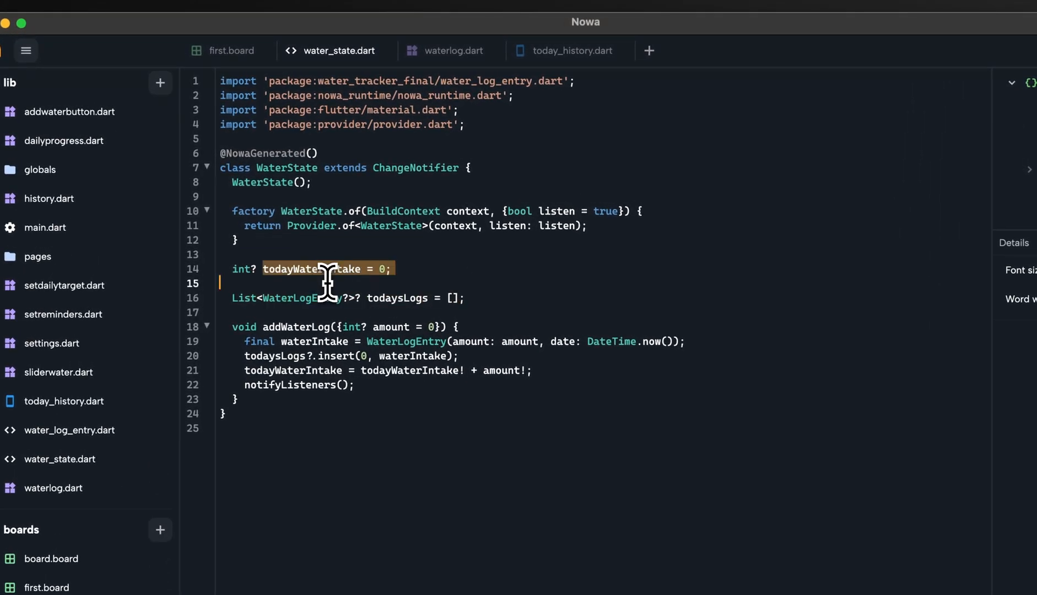
{"action": "left_click", "coordinate": [331, 168]}
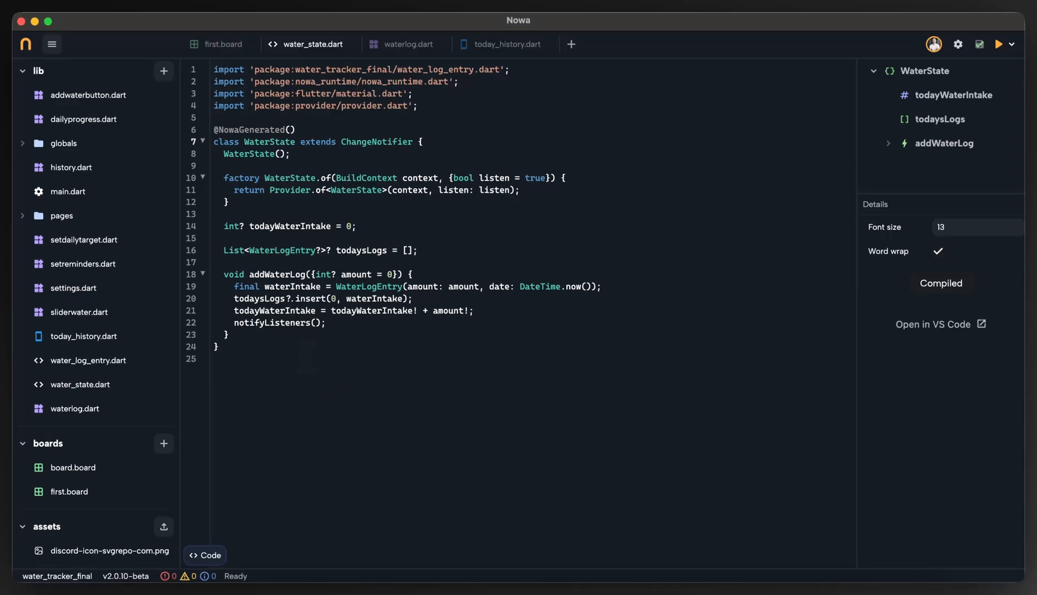
{"action": "left_click", "coordinate": [396, 47]}
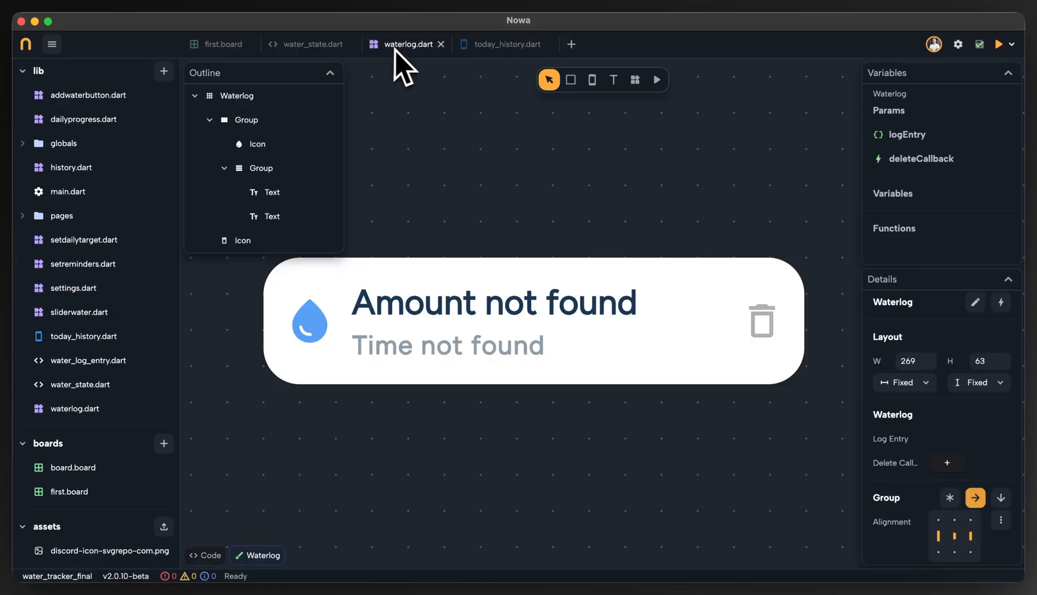
{"action": "left_click", "coordinate": [243, 45]}
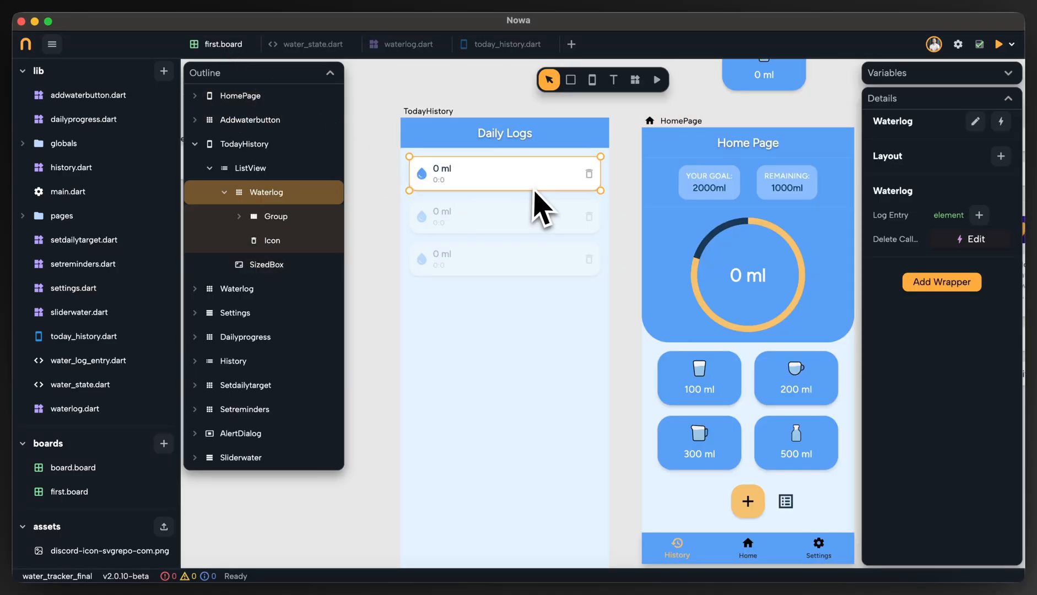
{"action": "left_click", "coordinate": [975, 239]}
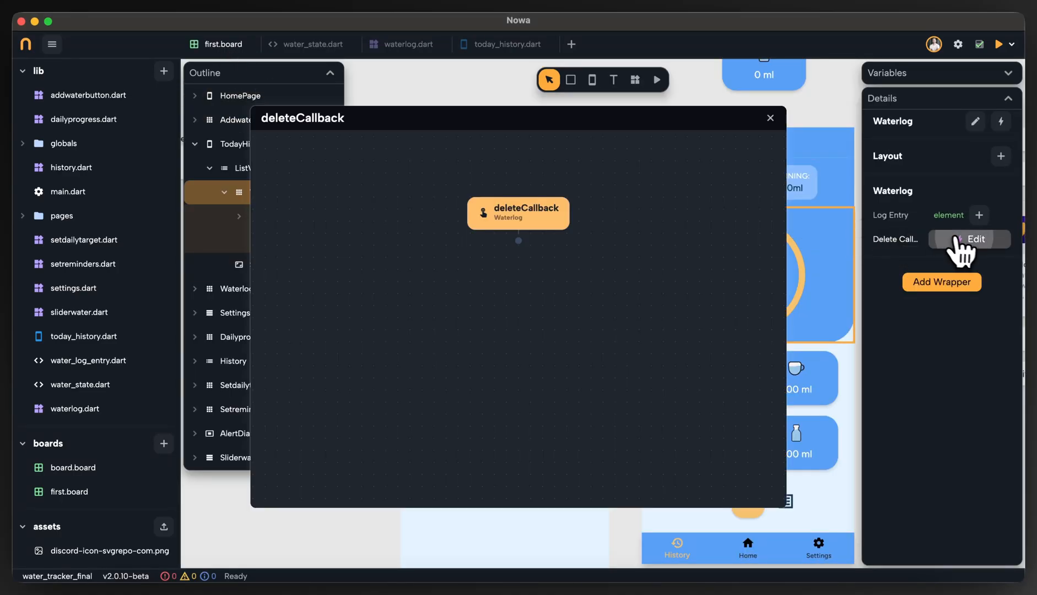
{"action": "left_click", "coordinate": [771, 118]}
Add a void function named deleteEntry to the WaterState class in water_state.dart.
{"action": "left_click", "coordinate": [316, 44]}
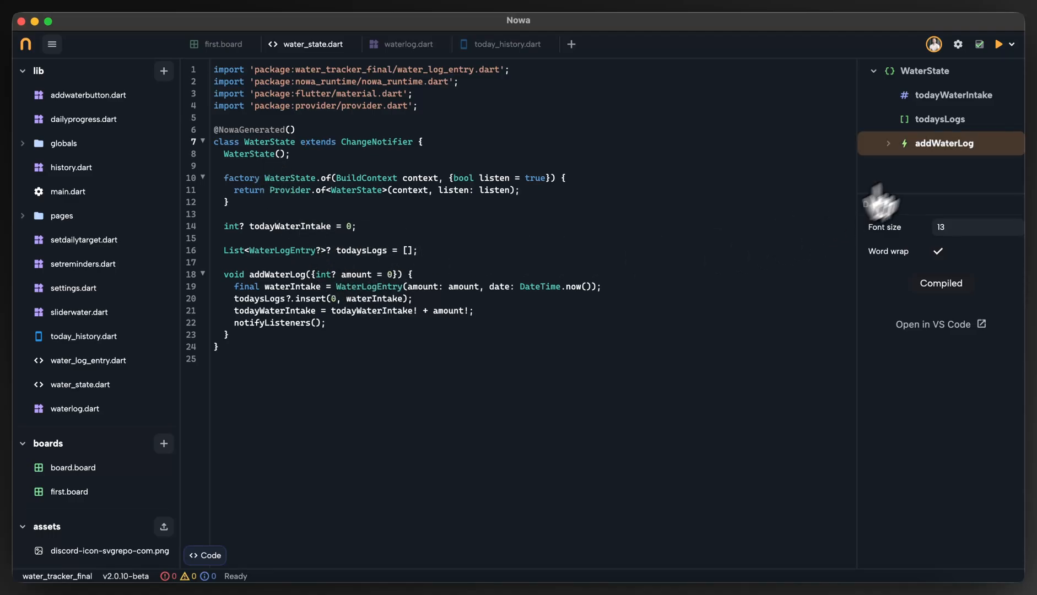
{"action": "left_click", "coordinate": [1005, 71]}
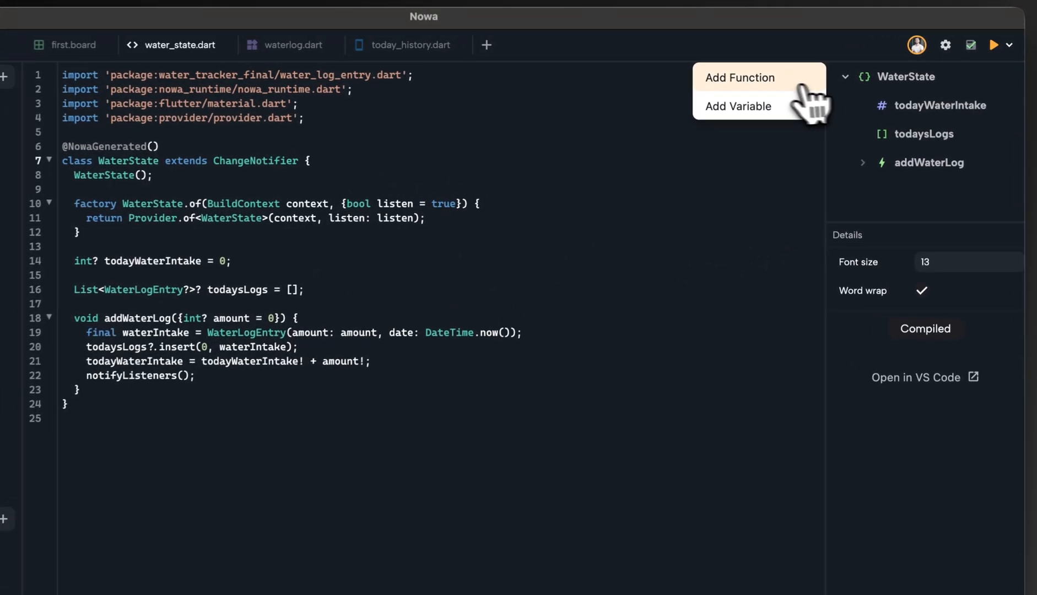
{"action": "left_click", "coordinate": [802, 82]}
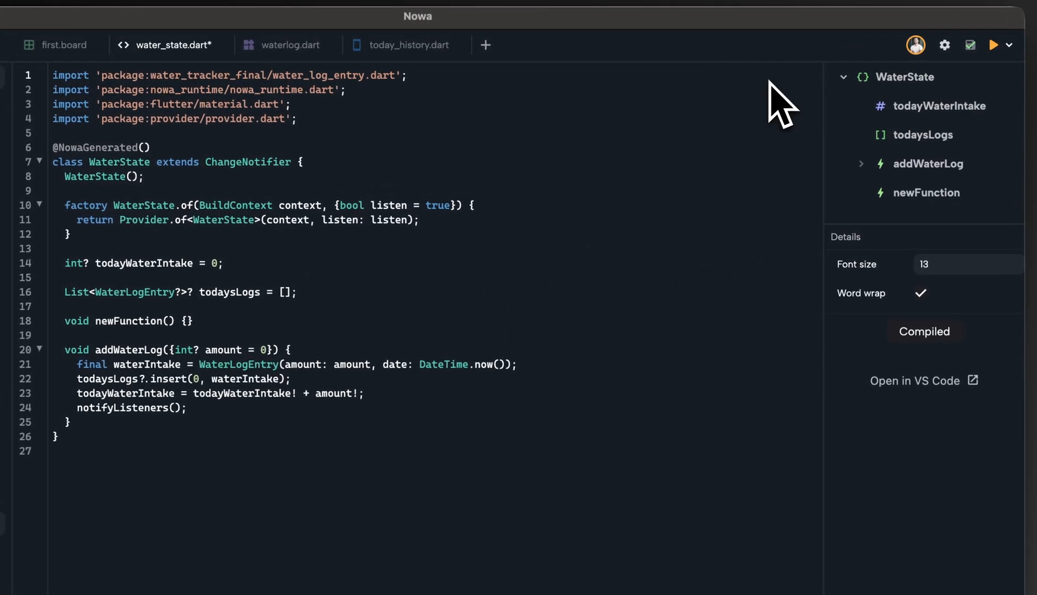
{"action": "left_click", "coordinate": [923, 193]}
{"action": "double_click", "coordinate": [952, 287]}
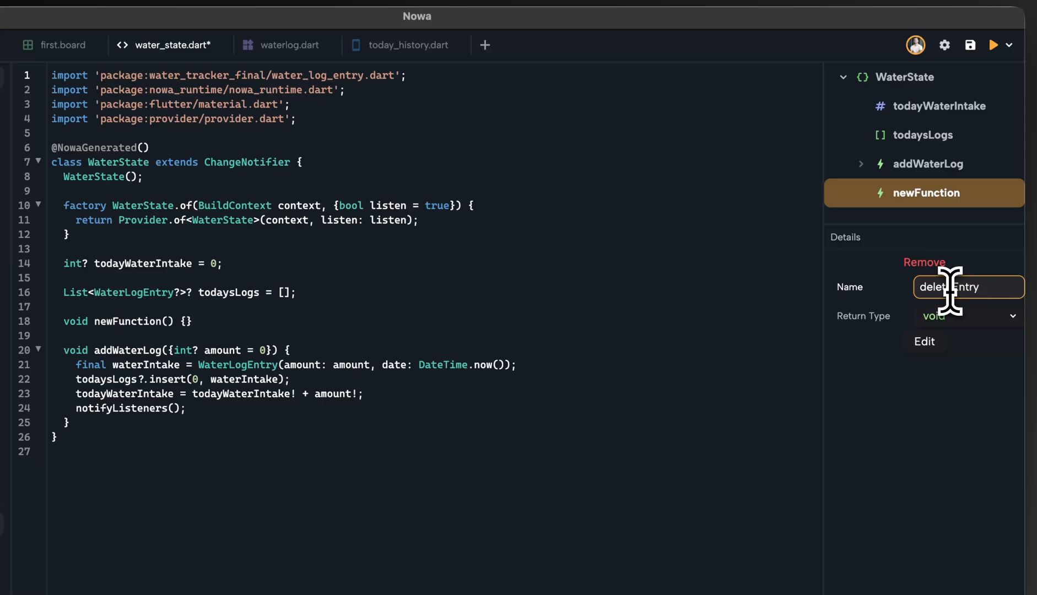
{"action": "key", "text": "Return"}
Add a parameter named item of type WaterLogEntry to the deleteEntry function's circuit.
{"action": "left_click", "coordinate": [925, 341]}
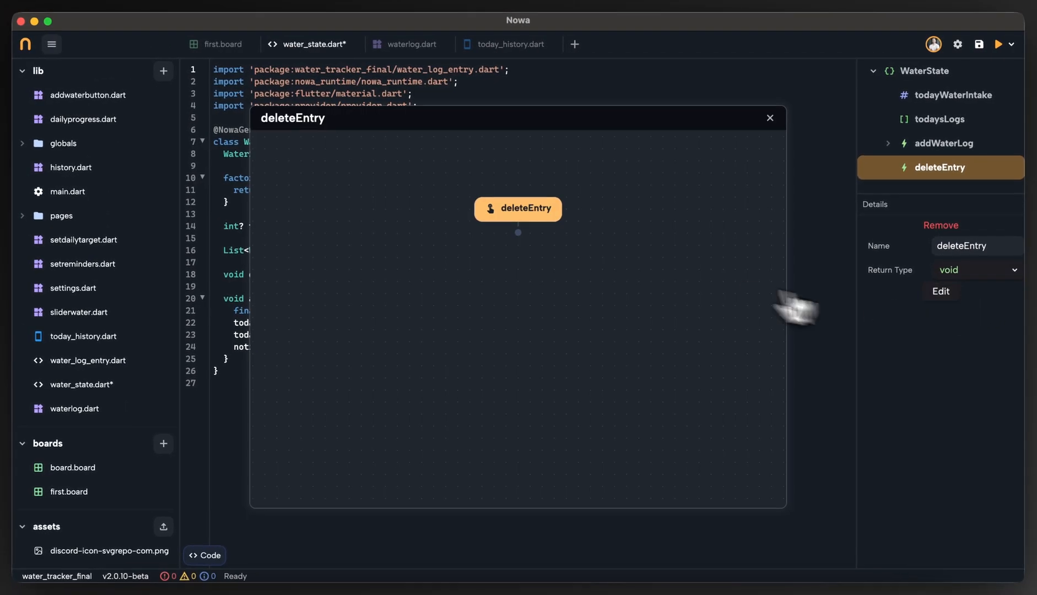
{"action": "left_click", "coordinate": [626, 221]}
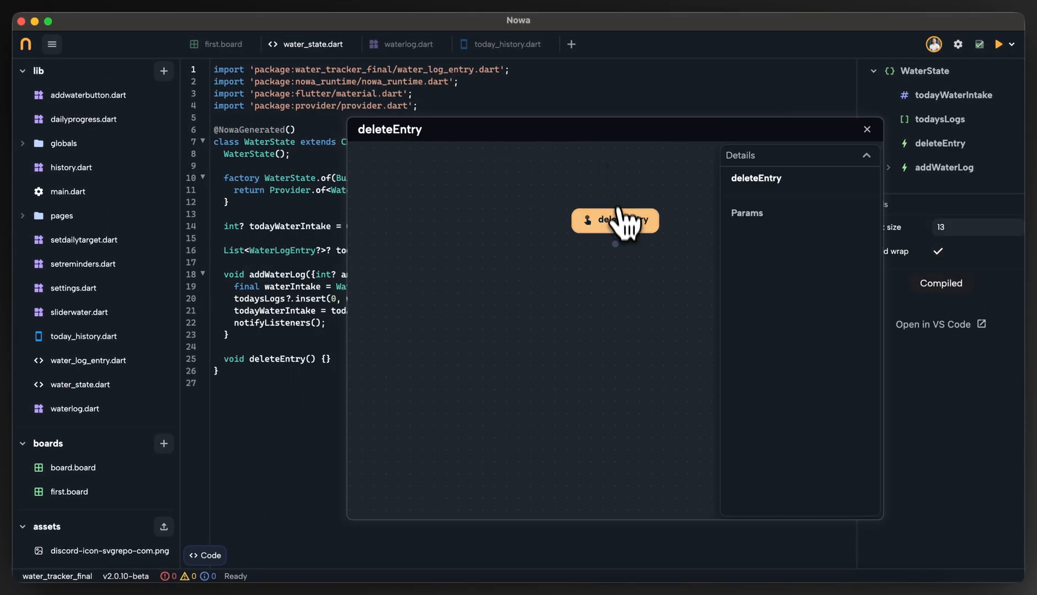
{"action": "mouse_move", "coordinate": [771, 217]}
{"action": "left_click", "coordinate": [860, 214]}
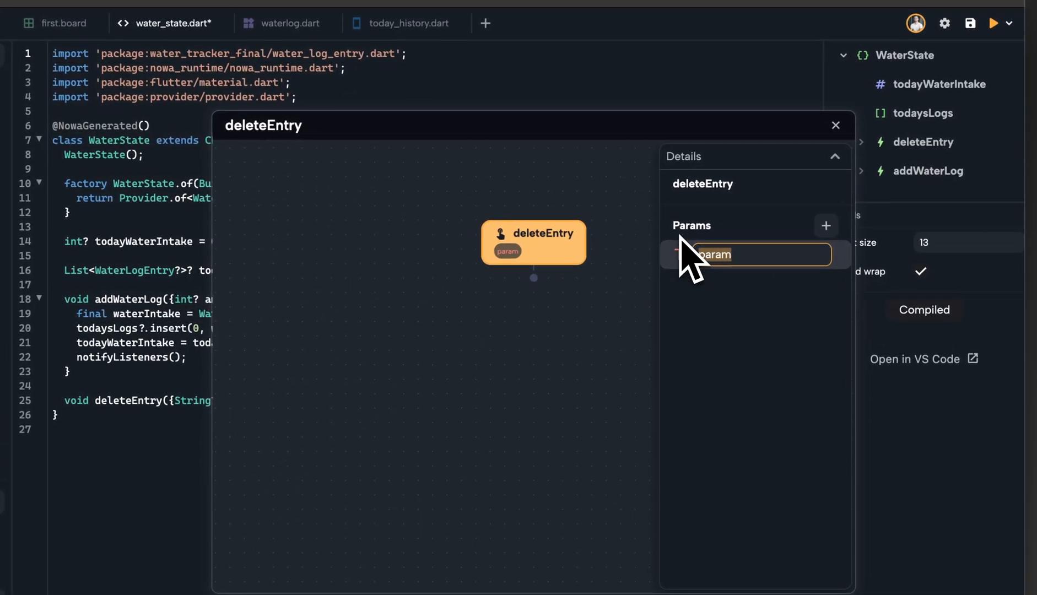
{"action": "type", "text": "item"}
{"action": "key", "text": "Return"}
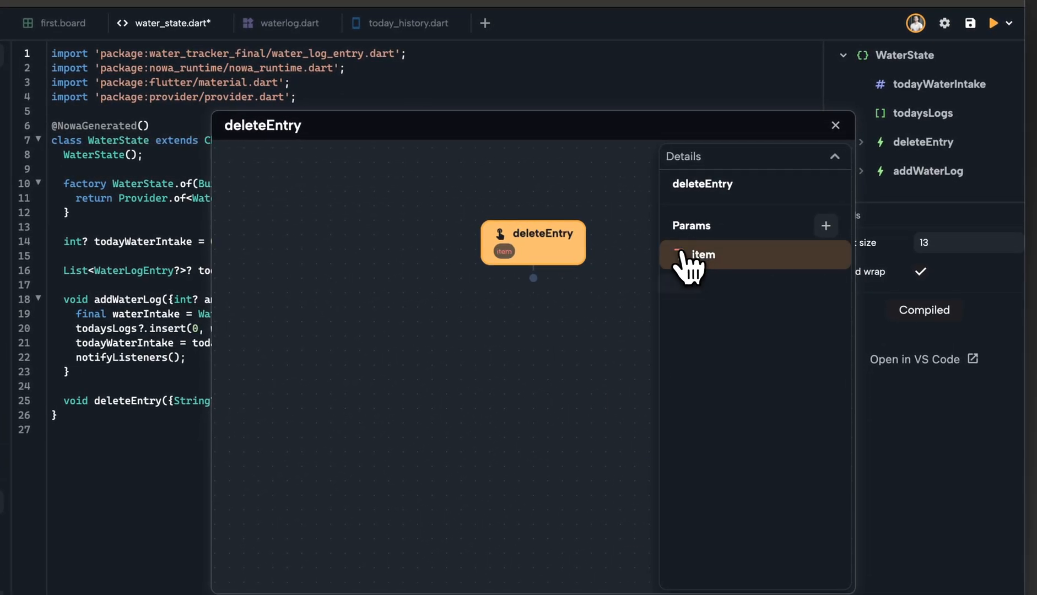
{"action": "left_click", "coordinate": [679, 253]}
{"action": "type", "text": "Water"}
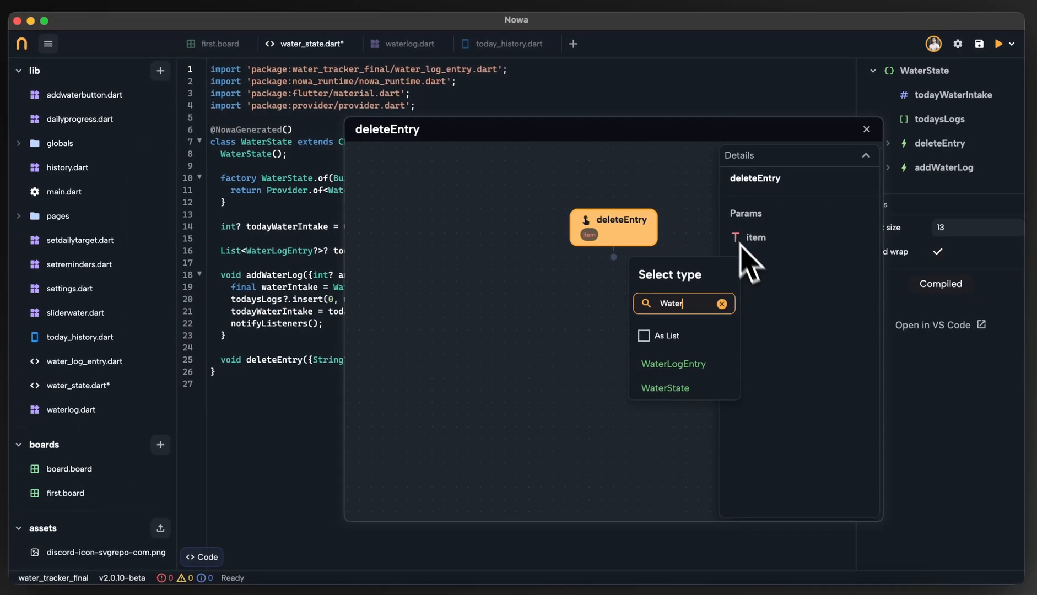
{"action": "left_click", "coordinate": [695, 363]}
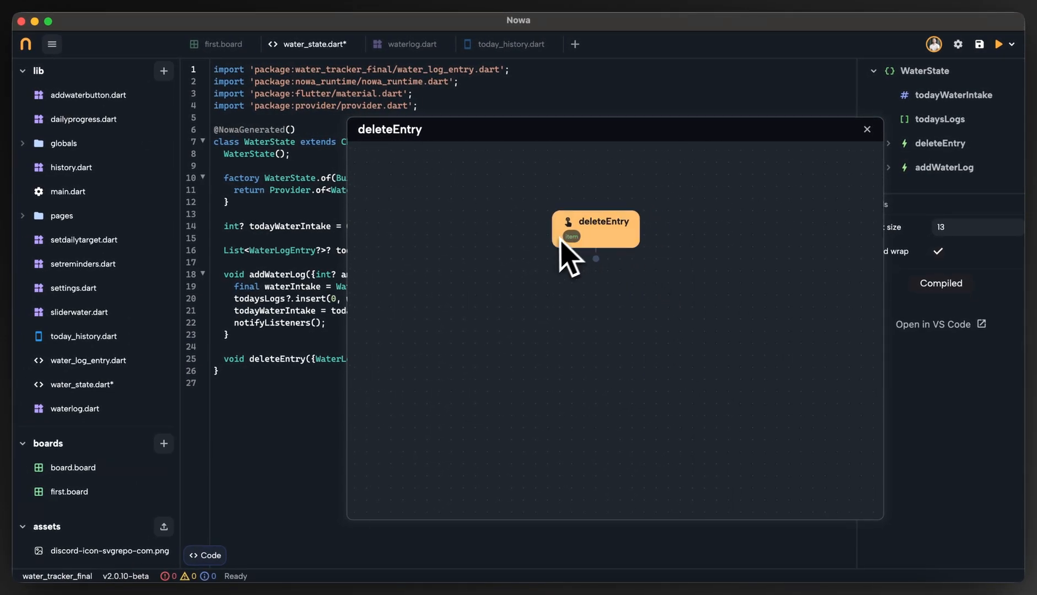
Add a node to the deleteEntry circuit that calls remove on the local todaysLogs list.
{"action": "left_click", "coordinate": [597, 258]}
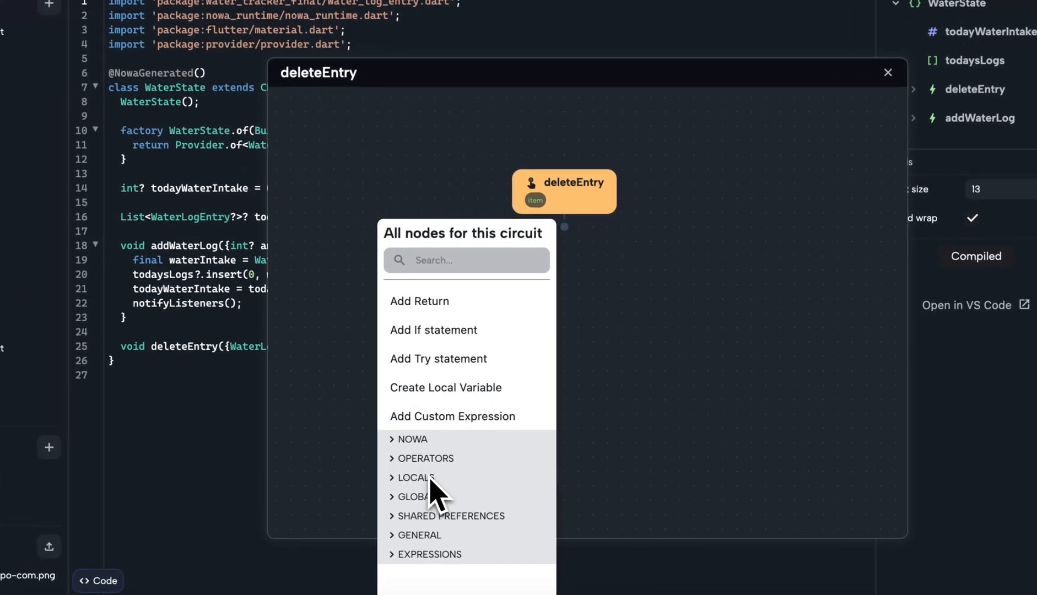
{"action": "left_click", "coordinate": [485, 469]}
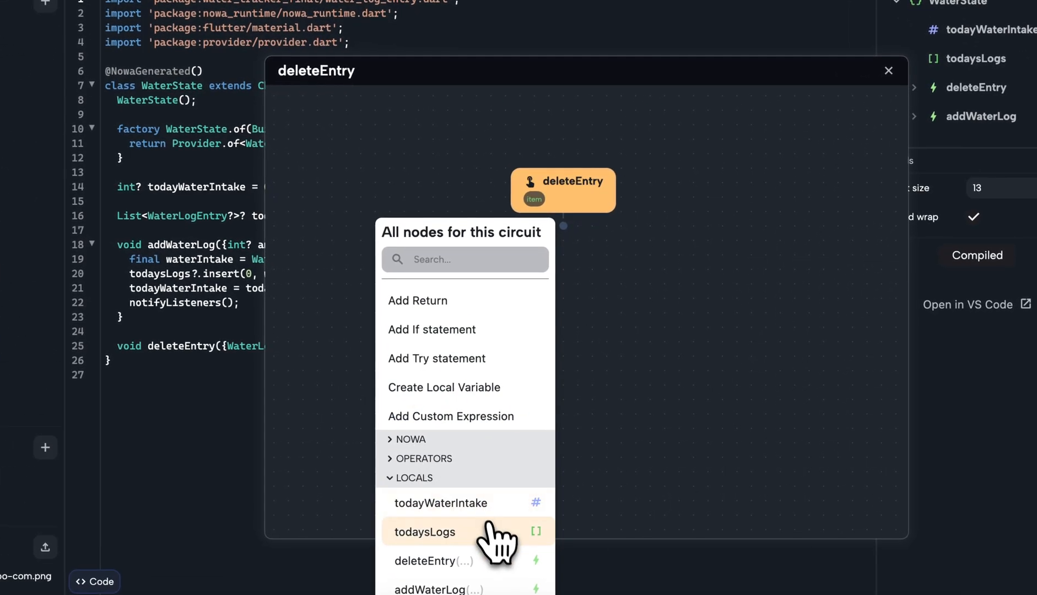
{"action": "left_click", "coordinate": [489, 530]}
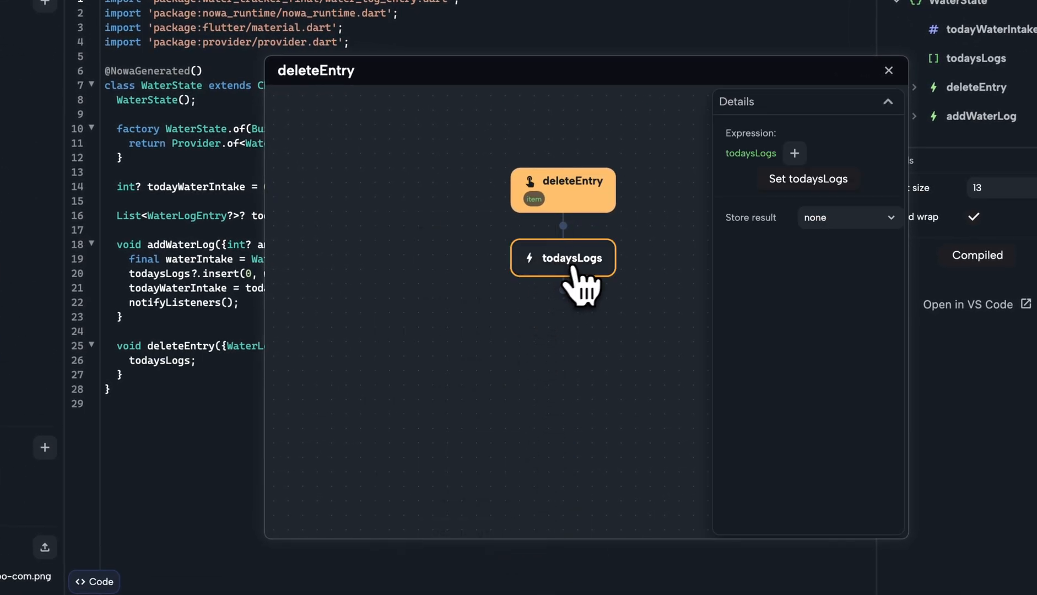
{"action": "left_click", "coordinate": [795, 154]}
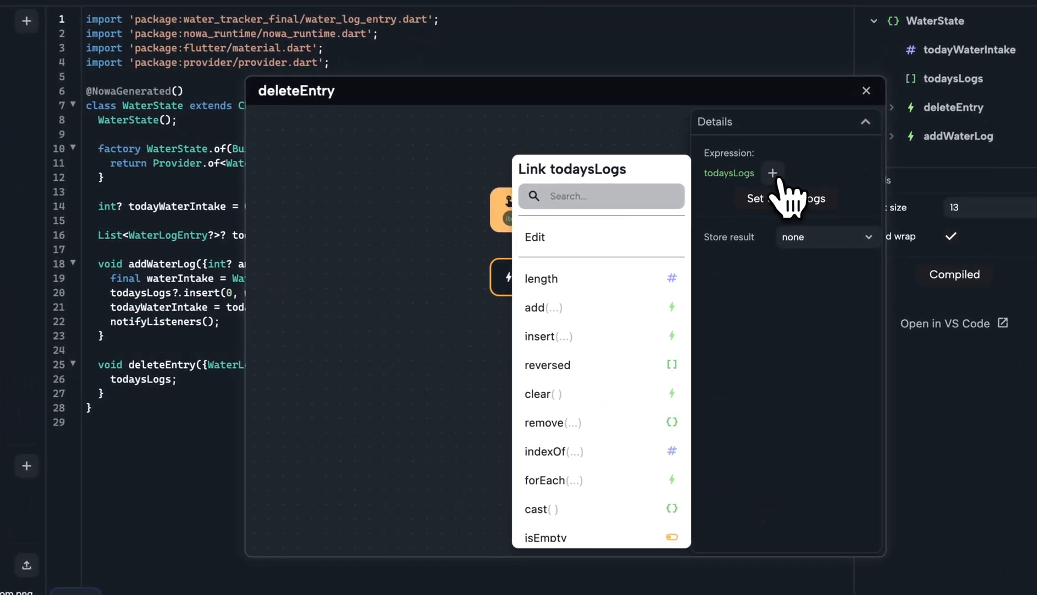
{"action": "left_click", "coordinate": [571, 425]}
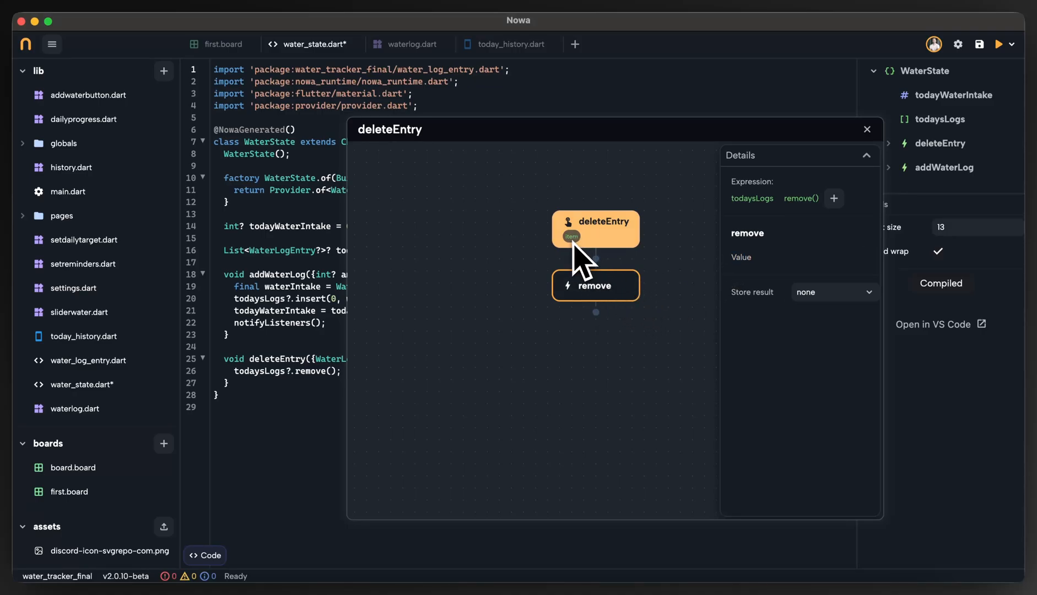
Link the remove node's Value to the local item parameter.
{"action": "left_click", "coordinate": [744, 258]}
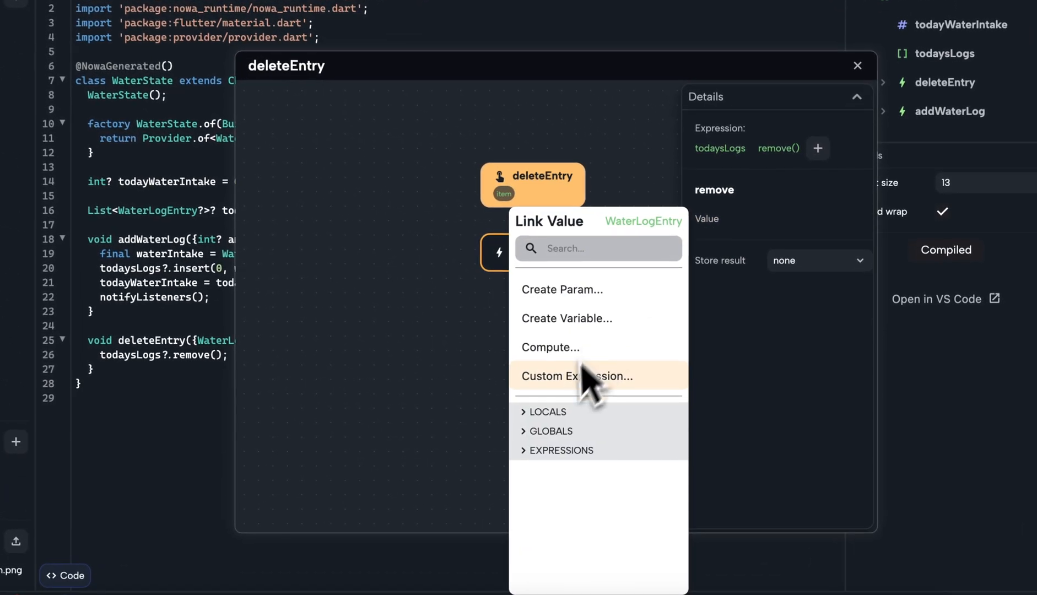
{"action": "left_click", "coordinate": [557, 412]}
{"action": "scroll", "coordinate": [590, 529], "scroll_direction": "down", "scroll_amount": 2}
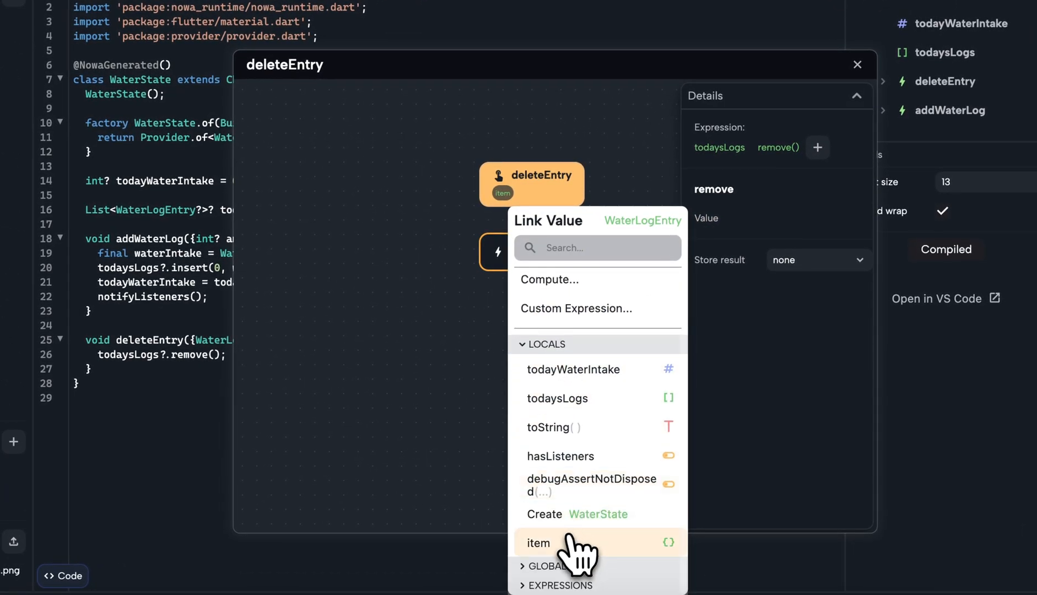
{"action": "left_click", "coordinate": [582, 543]}
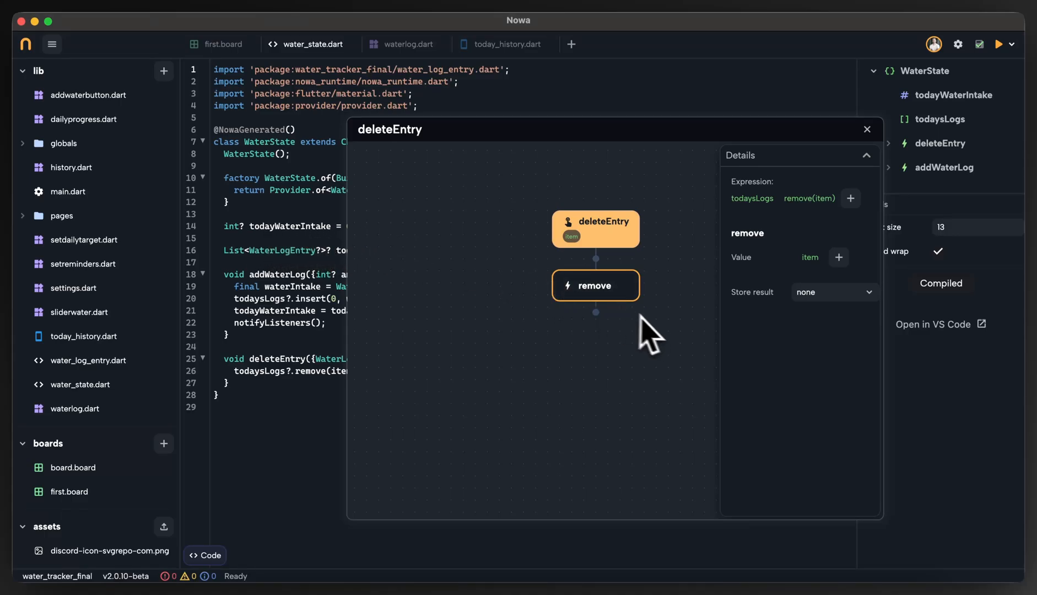
Add a node for the local todayWaterIntake variable after the remove node in the deleteEntry circuit.
{"action": "left_click", "coordinate": [596, 312]}
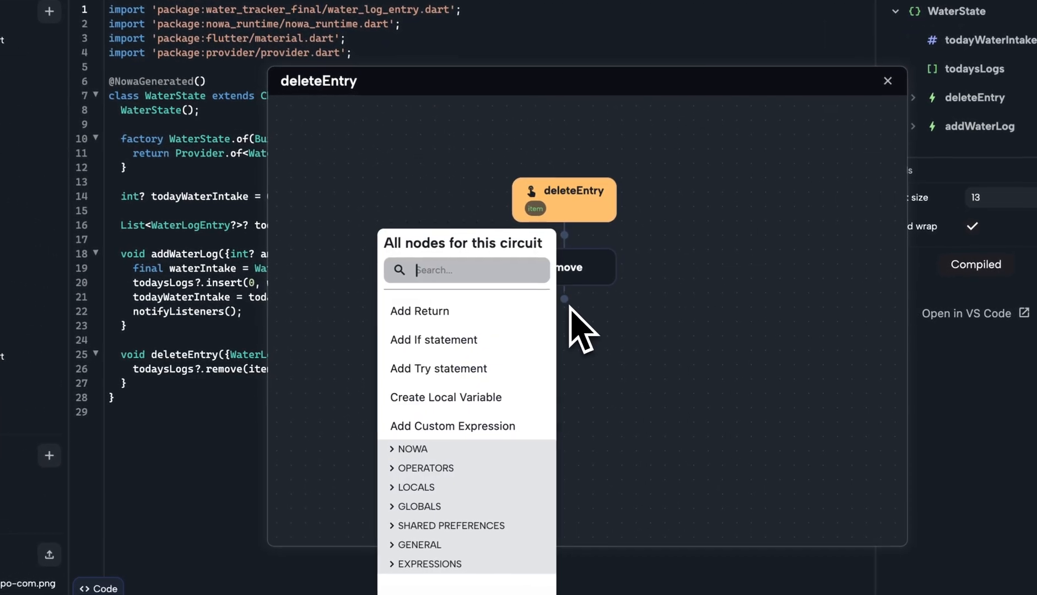
{"action": "left_click", "coordinate": [436, 469]}
{"action": "scroll", "coordinate": [457, 507], "scroll_direction": "down", "scroll_amount": 3}
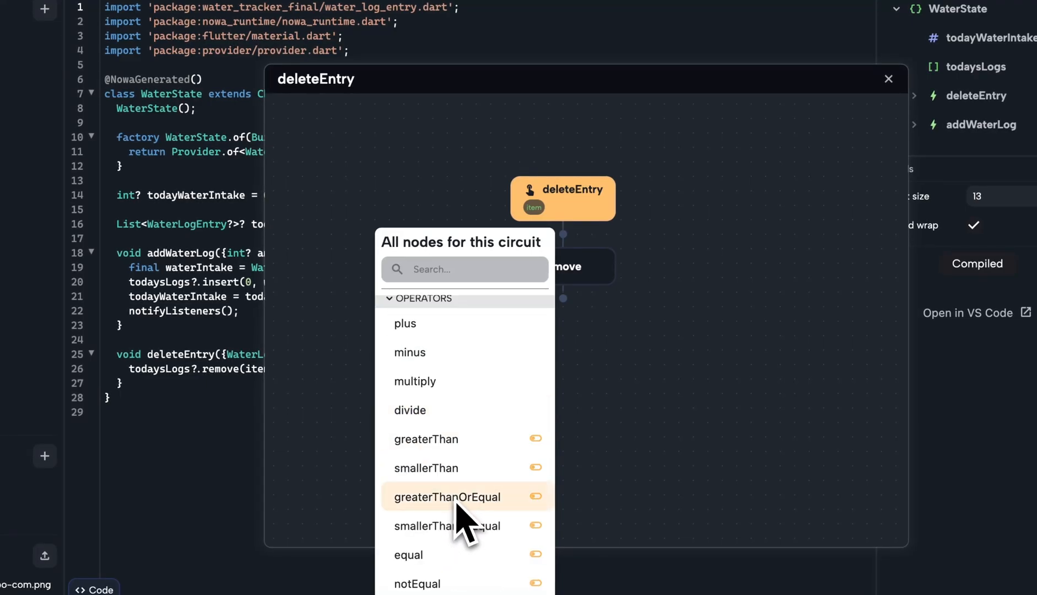
{"action": "scroll", "coordinate": [463, 512], "scroll_direction": "up", "scroll_amount": 3}
{"action": "left_click", "coordinate": [433, 488]}
{"action": "left_click", "coordinate": [441, 515]}
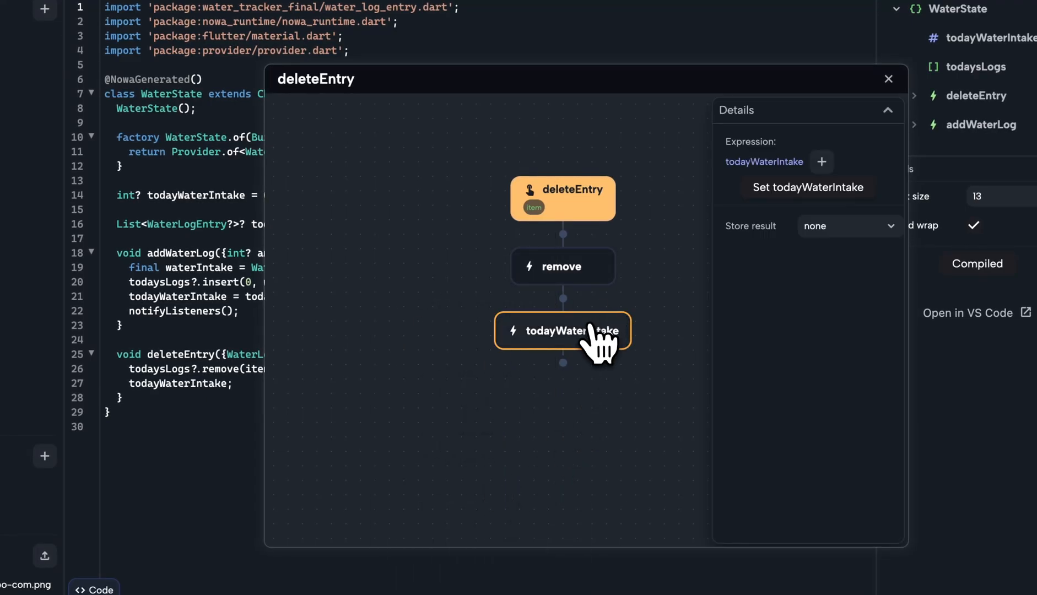
Make the todayWaterIntake node a Set node whose value is the custom expression todayWaterIntake - item.amount.
{"action": "left_click", "coordinate": [832, 187]}
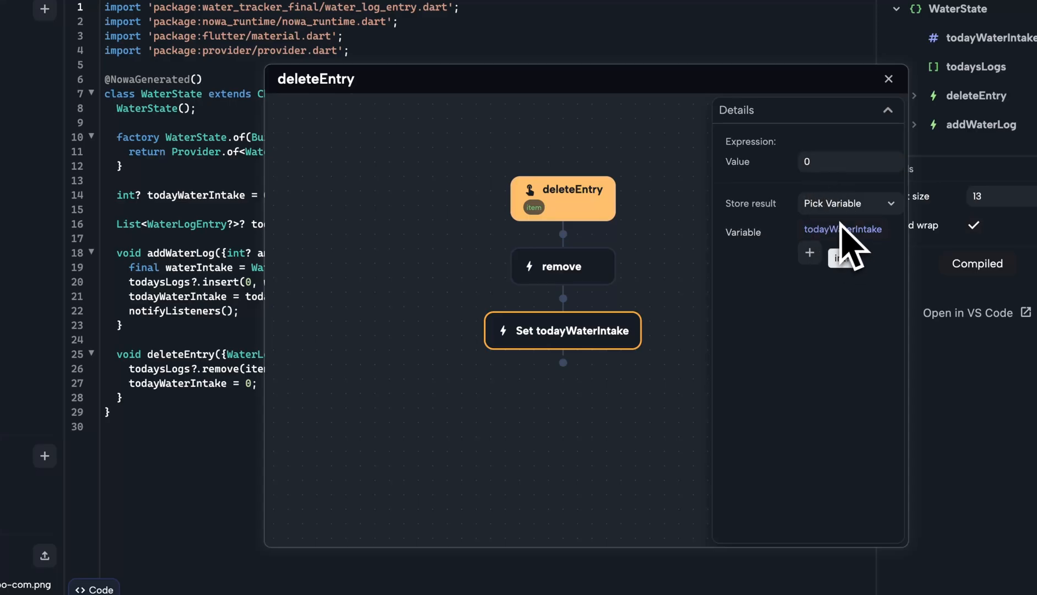
{"action": "left_click", "coordinate": [743, 160]}
{"action": "left_click", "coordinate": [610, 349]}
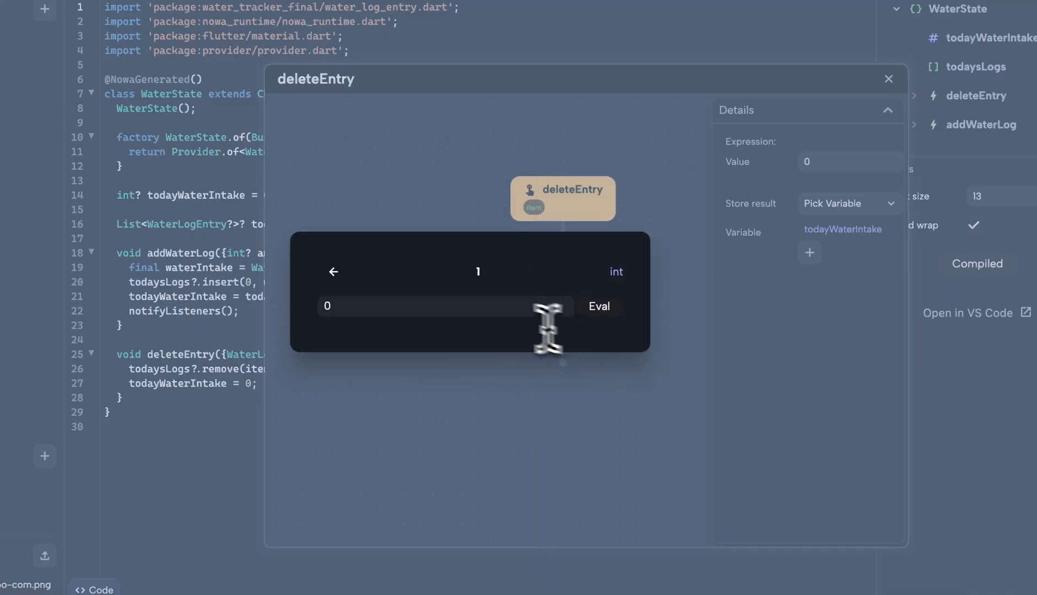
{"action": "left_click", "coordinate": [424, 307]}
{"action": "key", "text": "BackSpace"}
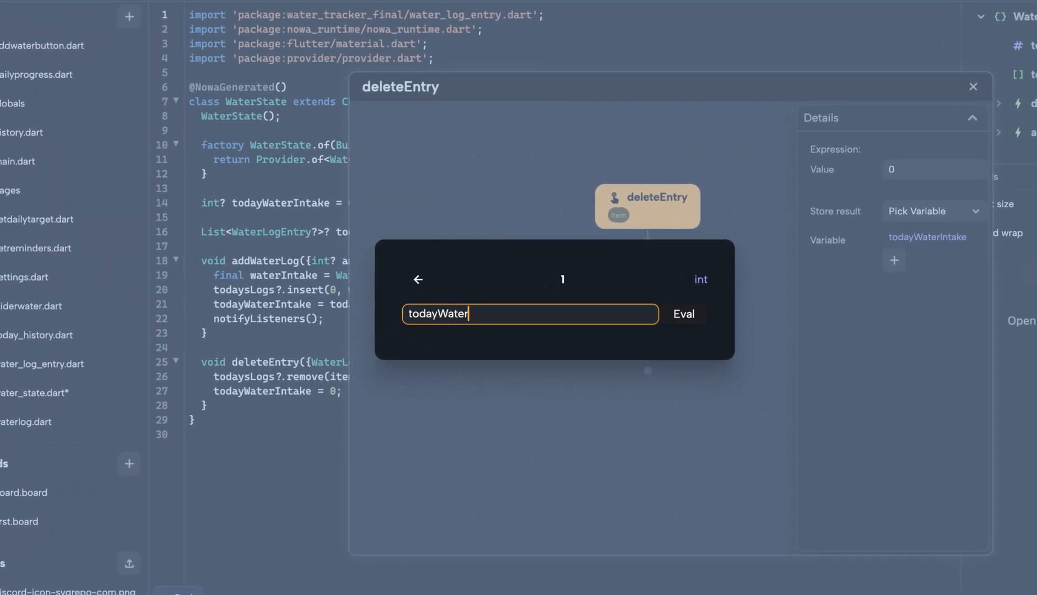
{"action": "type", "text": "todayWaterIntake -"}
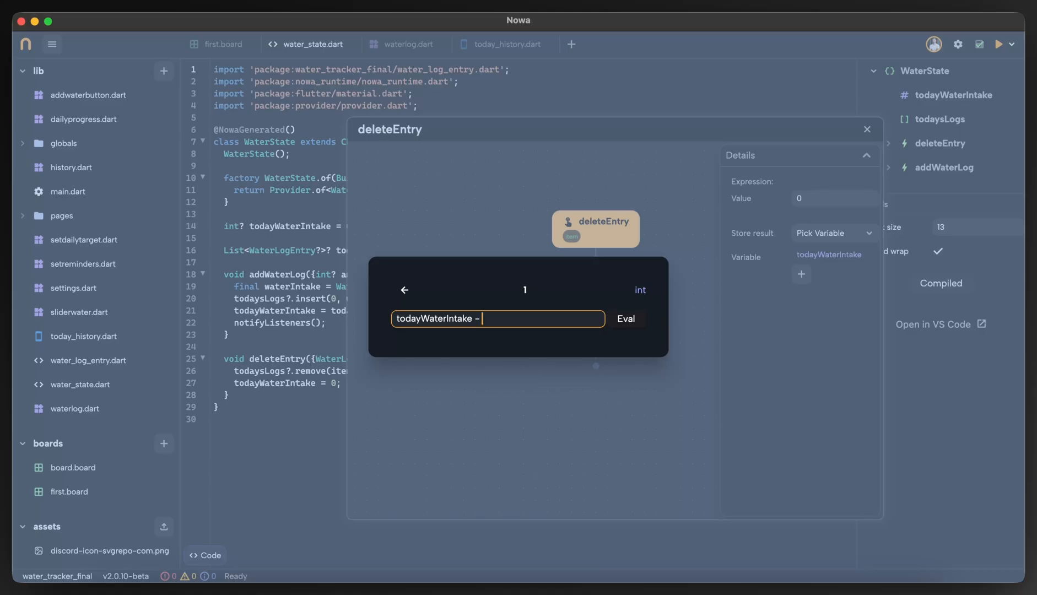
{"action": "type", "text": "item.amount"}
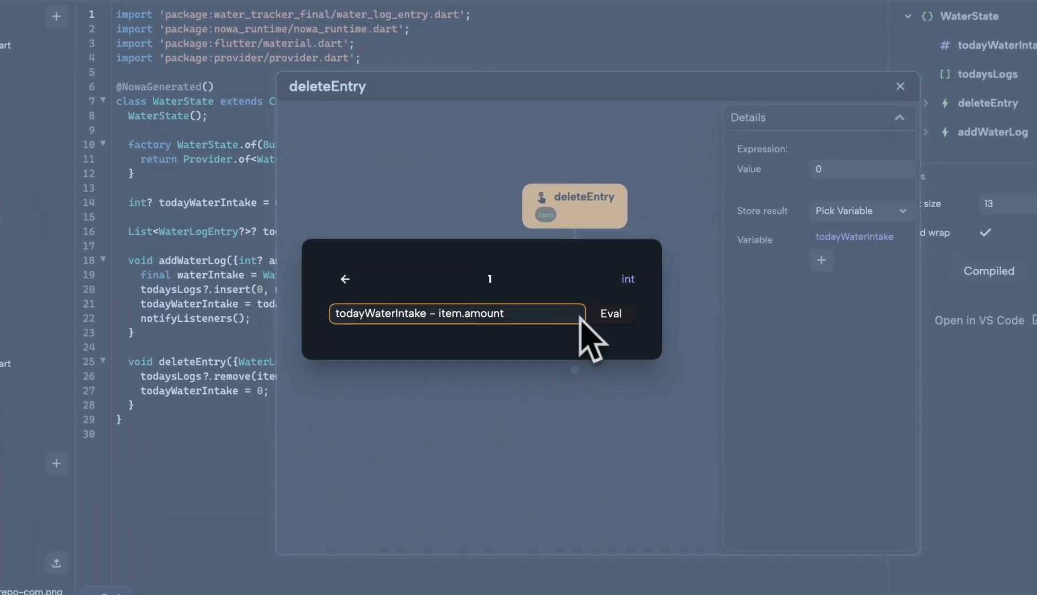
{"action": "left_click", "coordinate": [608, 317]}
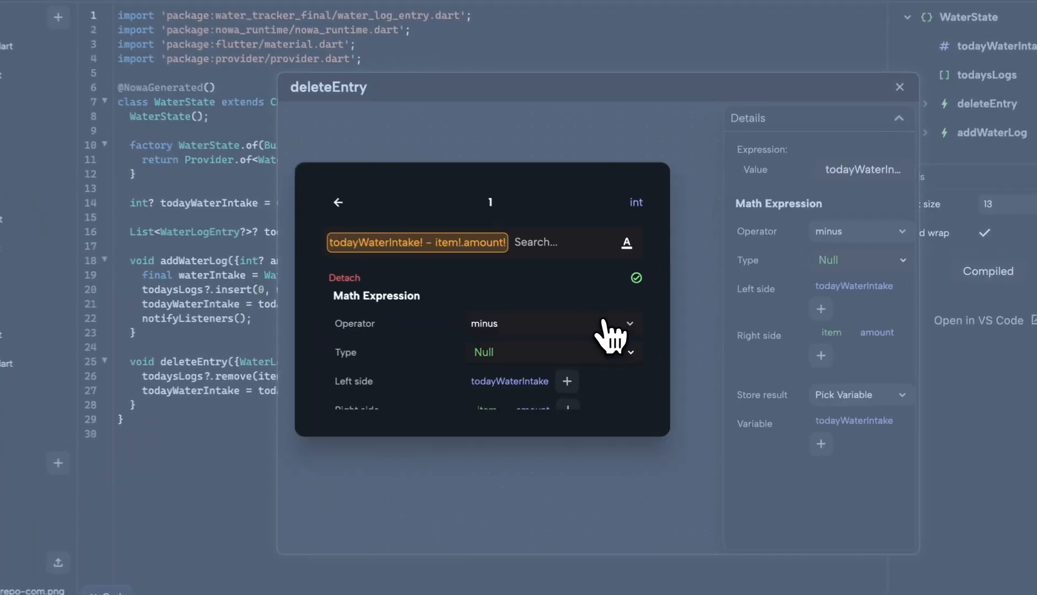
{"action": "left_click", "coordinate": [543, 154]}
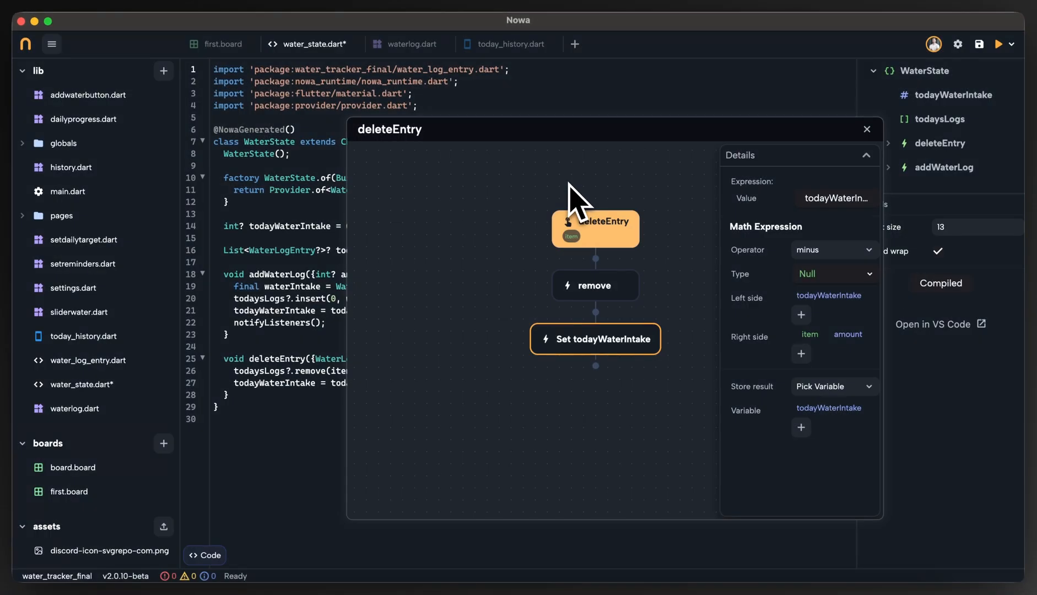
Review the deleteEntry node's parameters and both operands of the custom expression in the Set todayWaterIntake node.
{"action": "left_click", "coordinate": [576, 242]}
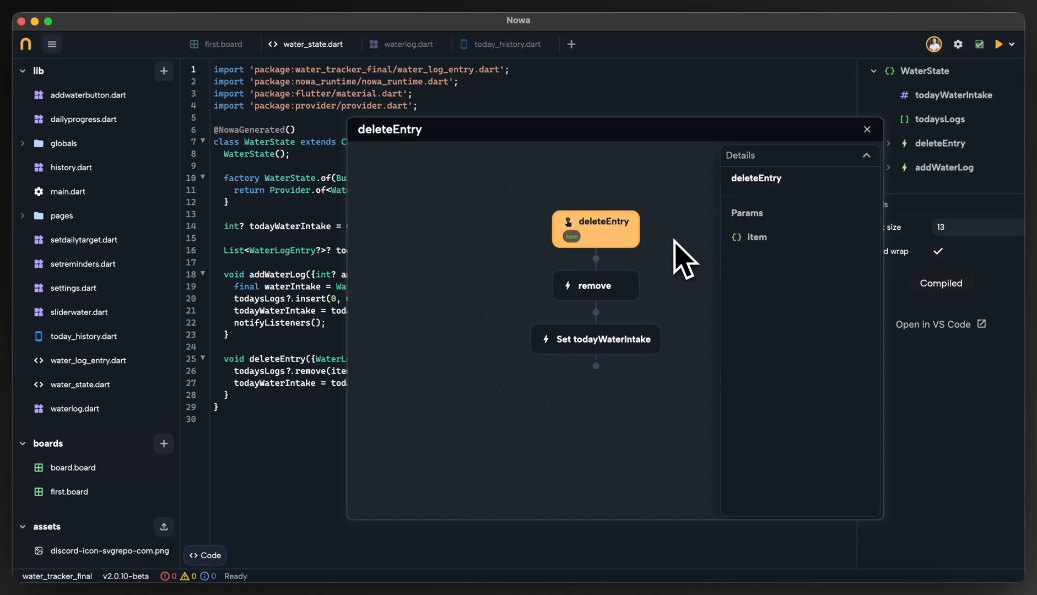
{"action": "left_click", "coordinate": [612, 345]}
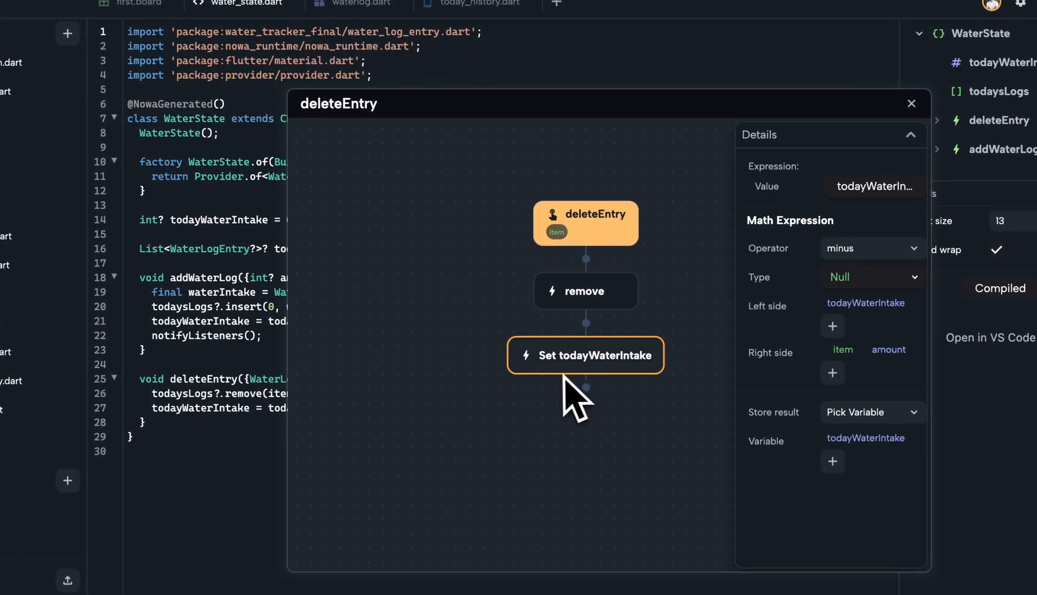
{"action": "left_click", "coordinate": [775, 229]}
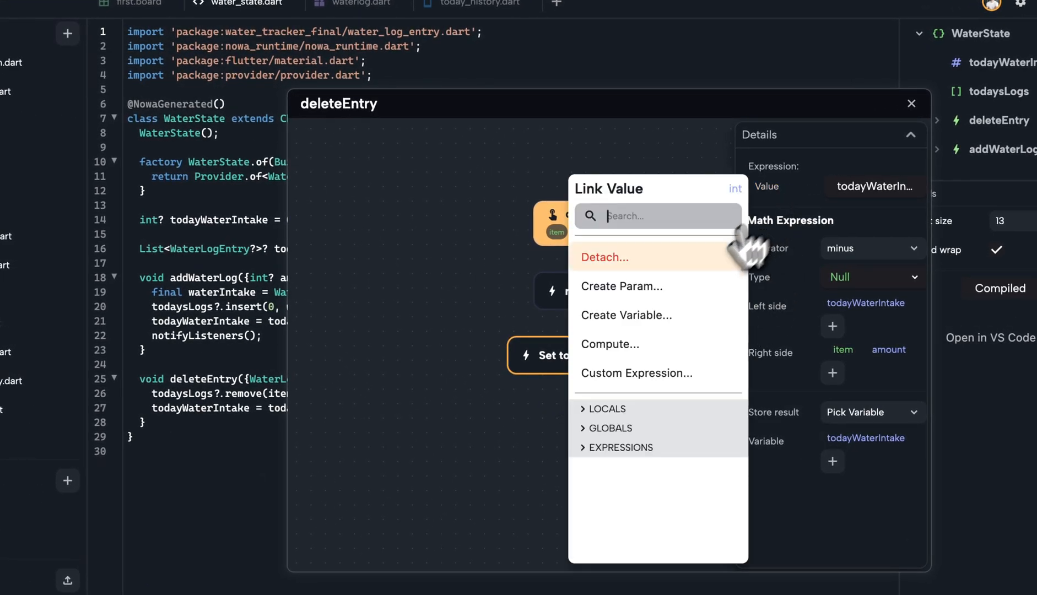
{"action": "left_click", "coordinate": [628, 373]}
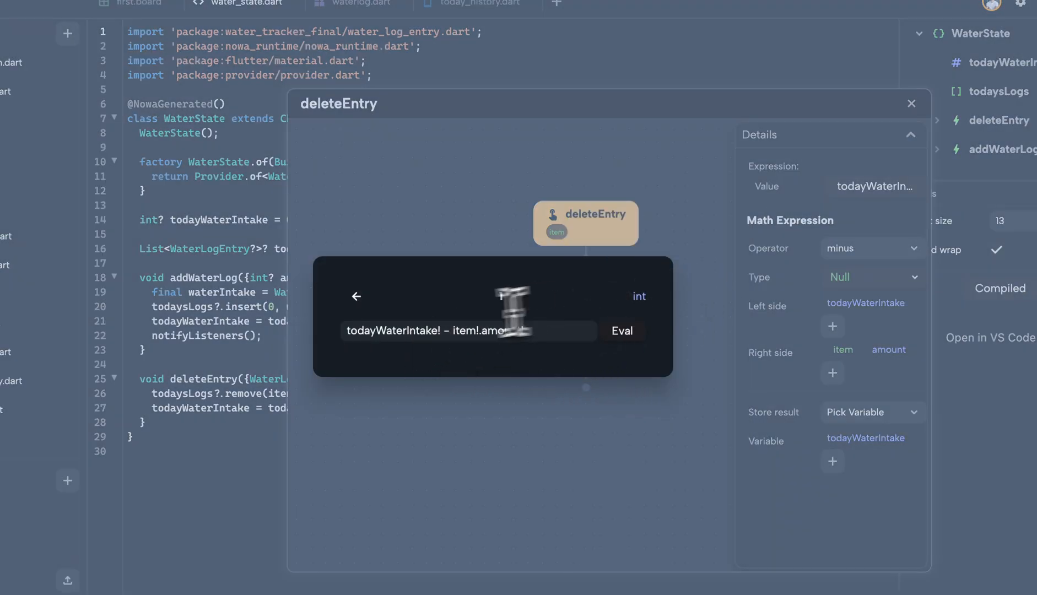
{"action": "double_click", "coordinate": [384, 330]}
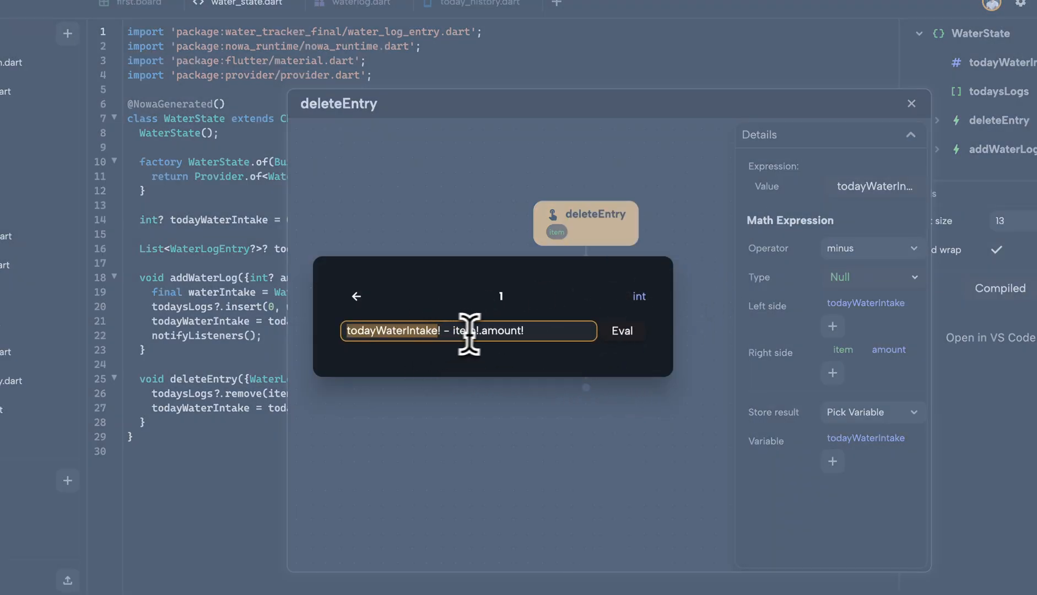
{"action": "double_click", "coordinate": [493, 331]}
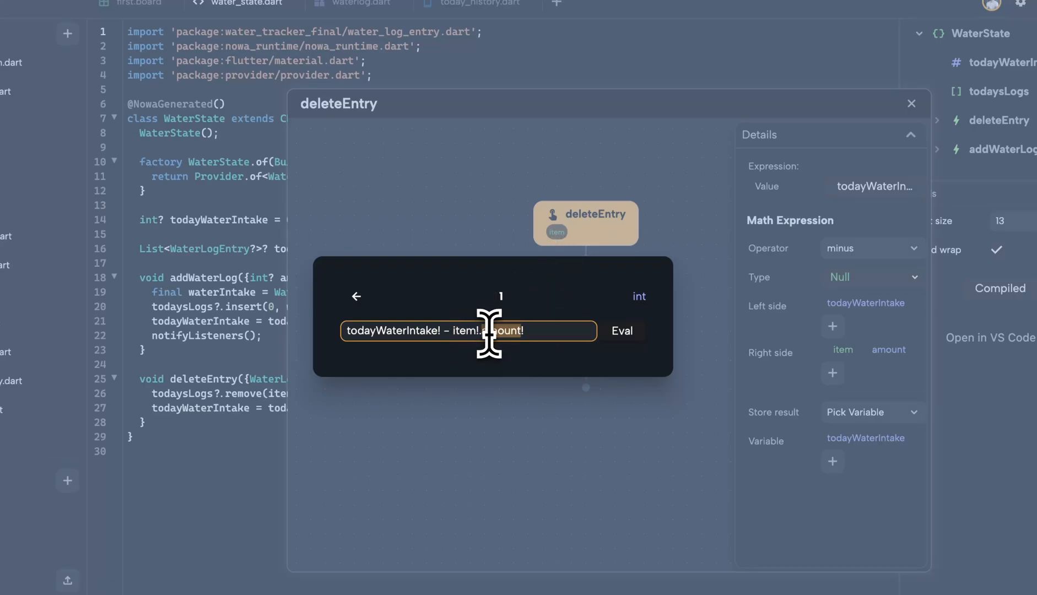
{"action": "double_click", "coordinate": [465, 331]}
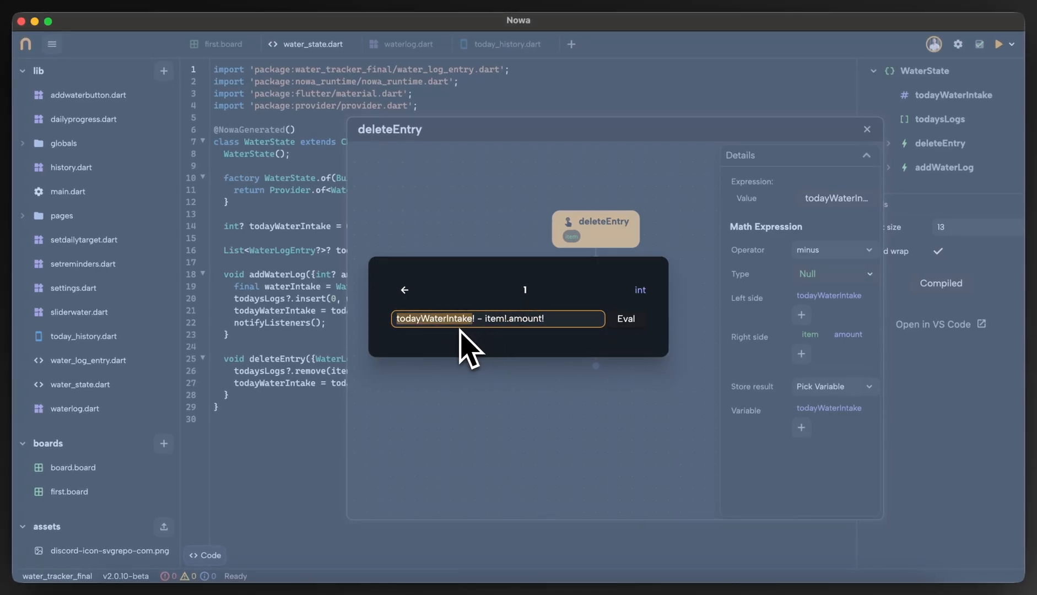
{"action": "left_click", "coordinate": [479, 403]}
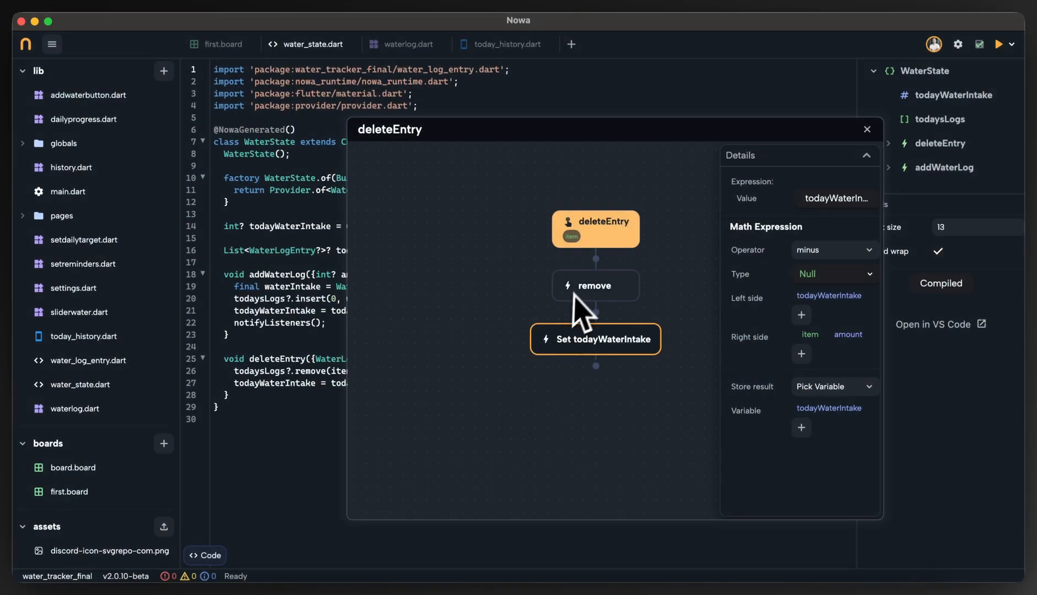
Add a notifyListeners node after Set todayWaterIntake and close the deleteEntry circuit.
{"action": "left_click_drag", "start_coordinate": [638, 299], "coordinate": [618, 296]}
{"action": "left_click", "coordinate": [575, 368]}
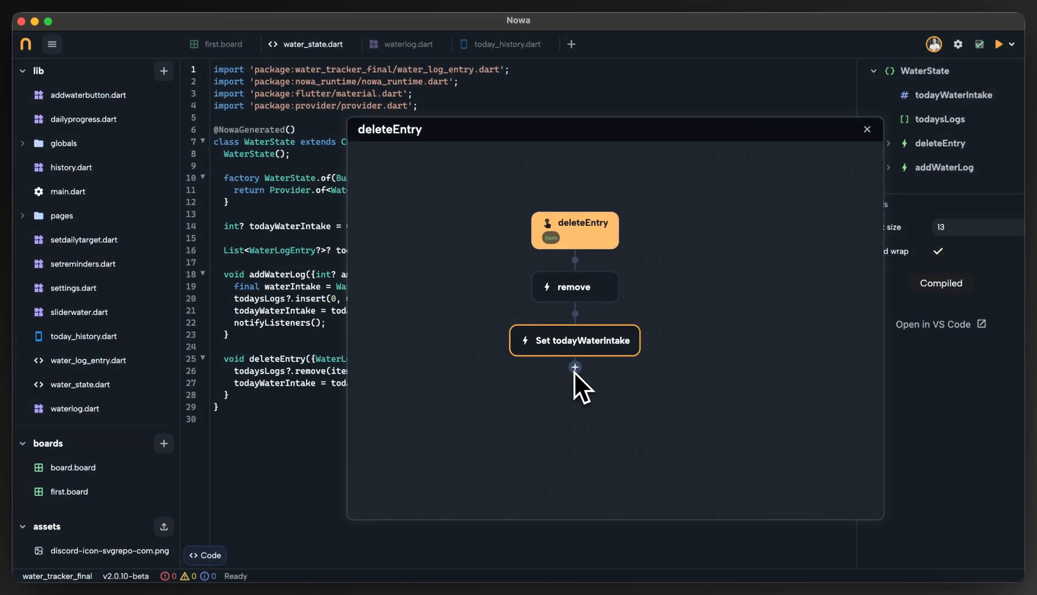
{"action": "type", "text": "noti"}
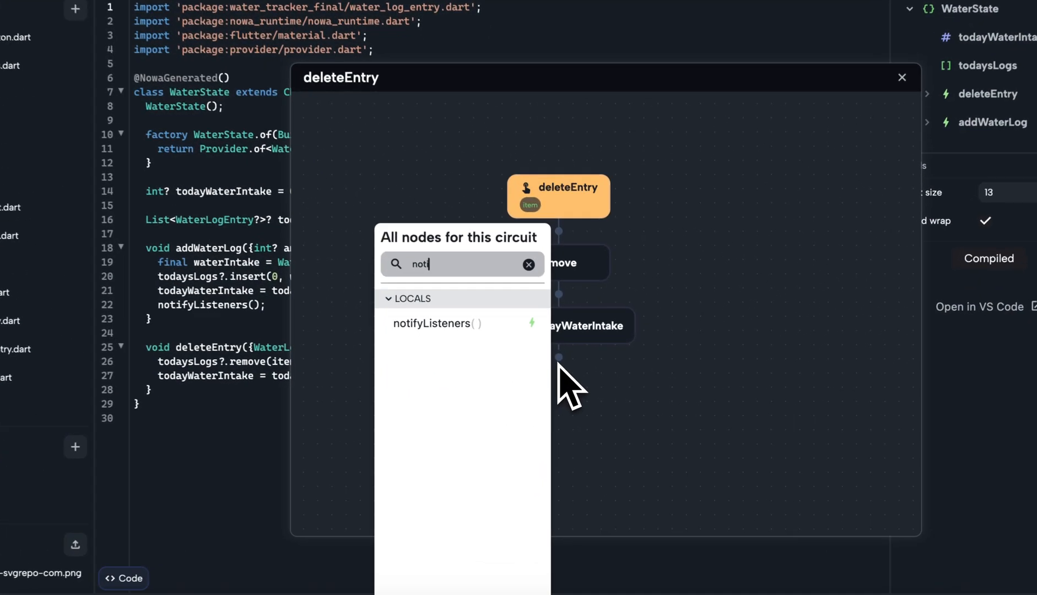
{"action": "left_click", "coordinate": [549, 341]}
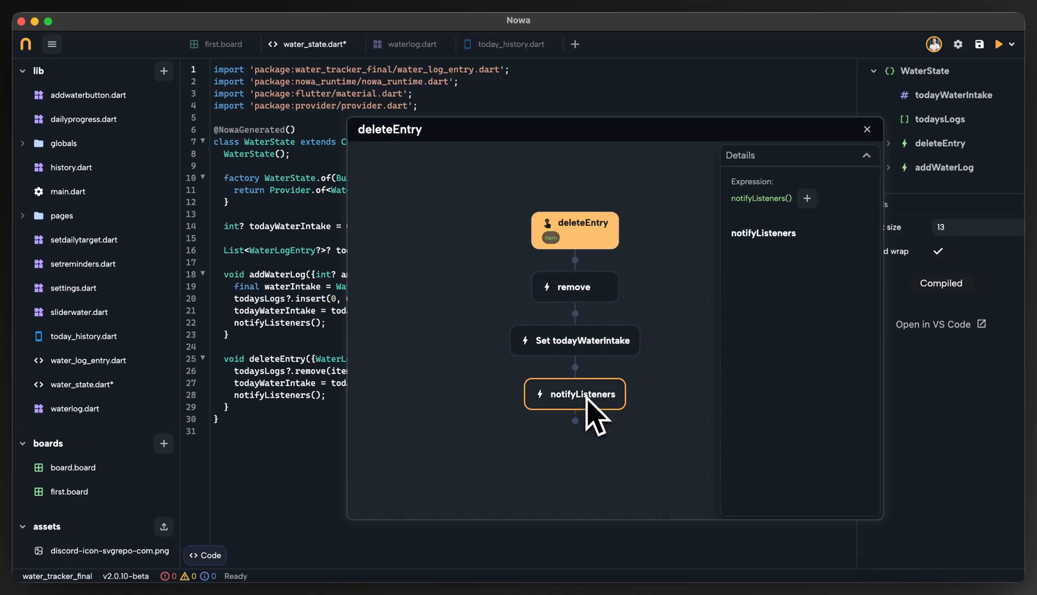
{"action": "left_click", "coordinate": [576, 343]}
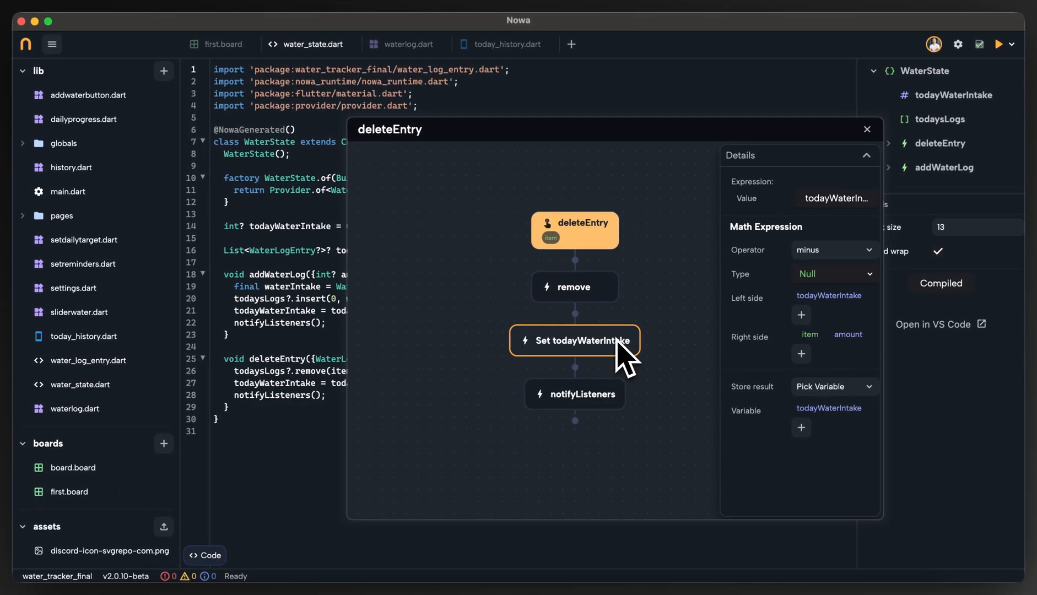
{"action": "left_click", "coordinate": [582, 395]}
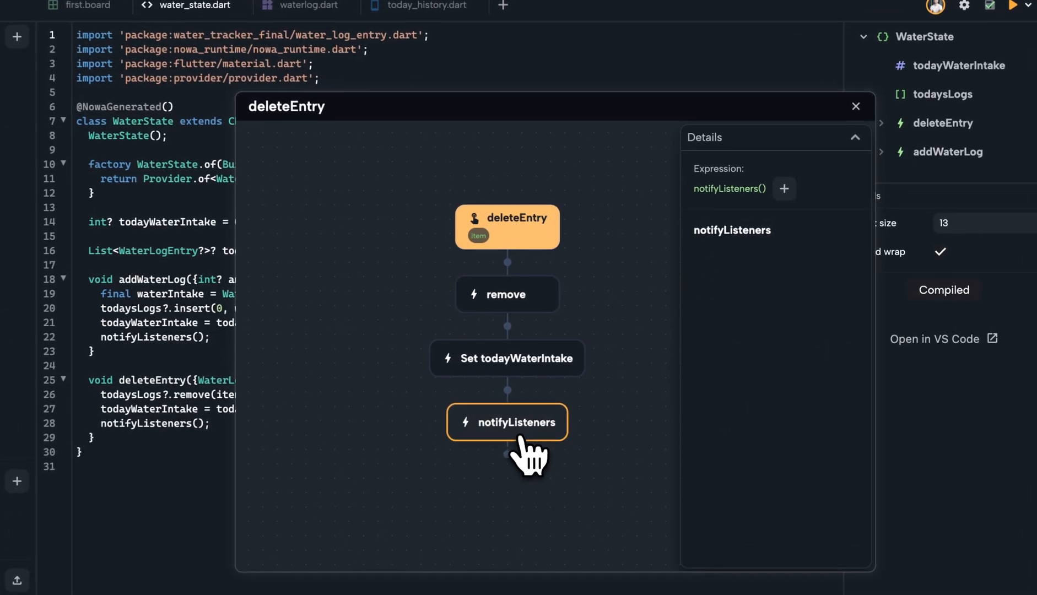
{"action": "left_click", "coordinate": [856, 106]}
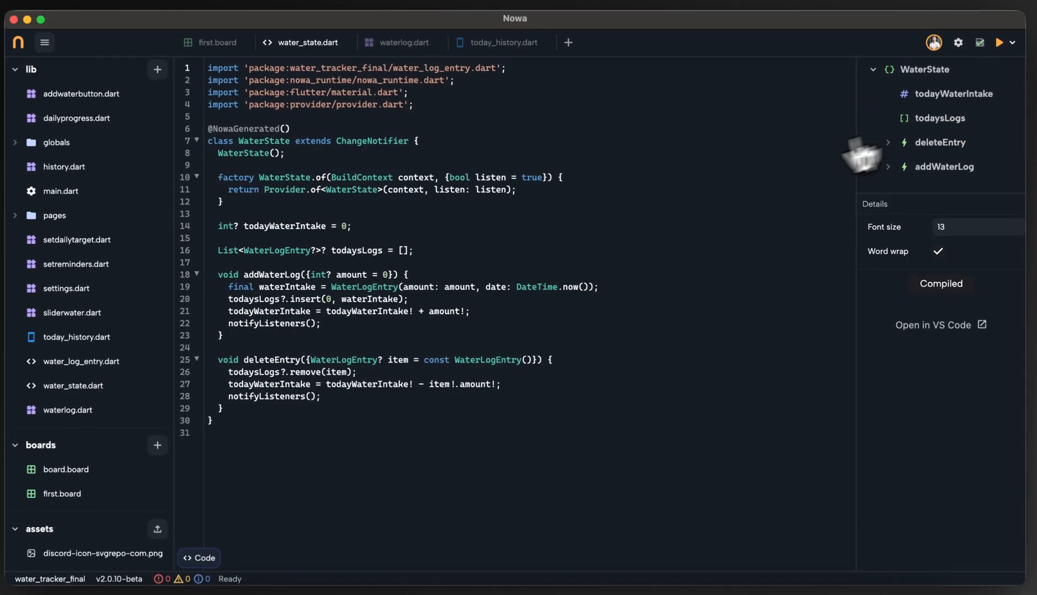
Open the deleteCallback circuit of the Waterlog component in TodayHistory's list on first.board.
{"action": "left_click", "coordinate": [301, 8]}
{"action": "left_click", "coordinate": [248, 47]}
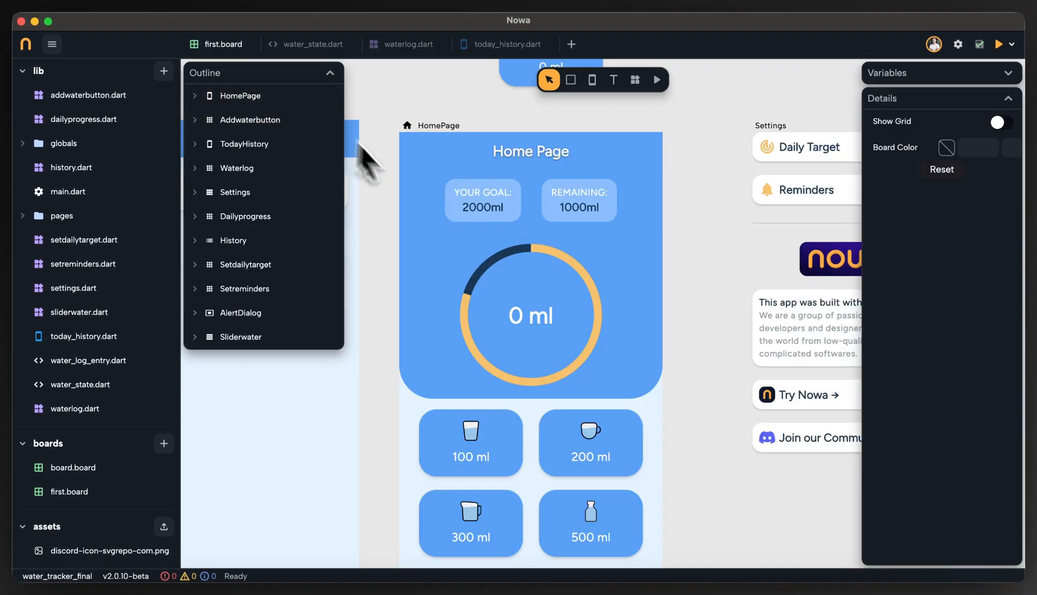
{"action": "scroll", "coordinate": [398, 390], "scroll_direction": "left", "scroll_amount": 5}
{"action": "left_click", "coordinate": [470, 199]}
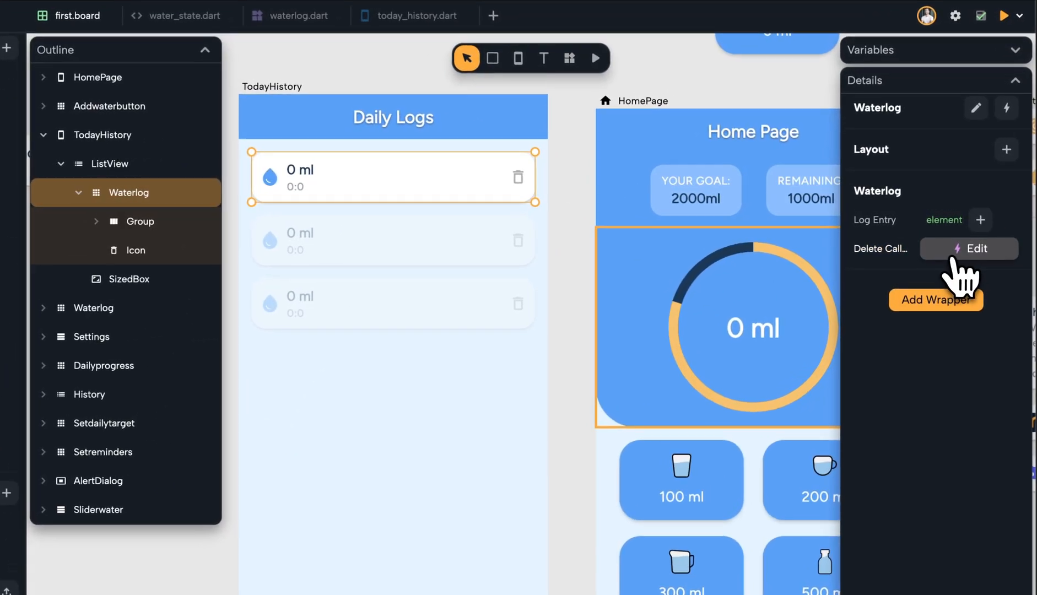
{"action": "left_click", "coordinate": [959, 243]}
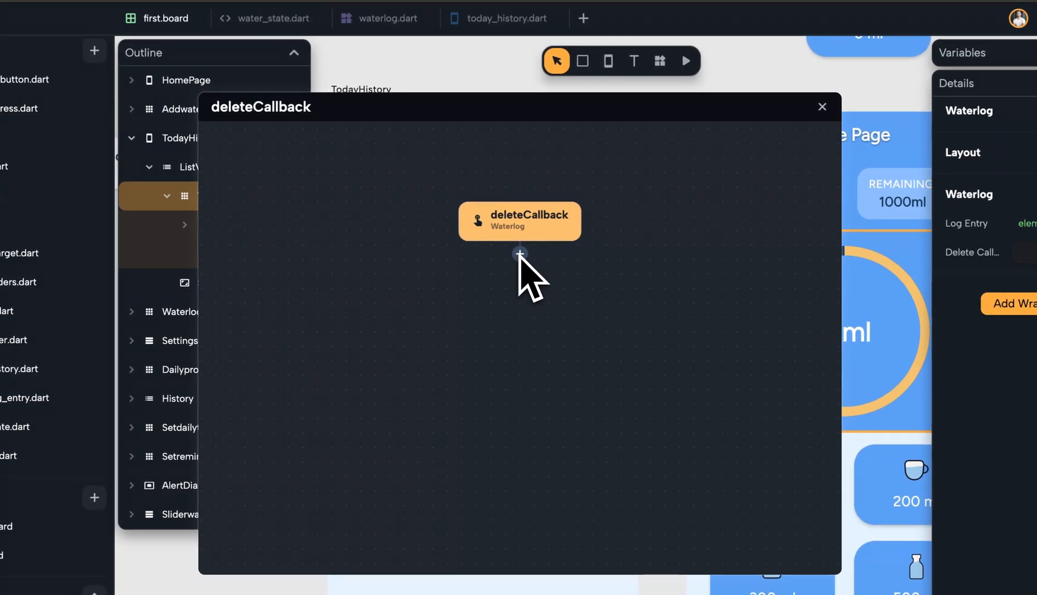
Add a node to the deleteCallback circuit that calls deleteEntry on the global WaterState.
{"action": "left_click", "coordinate": [520, 254]}
{"action": "left_click", "coordinate": [563, 526]}
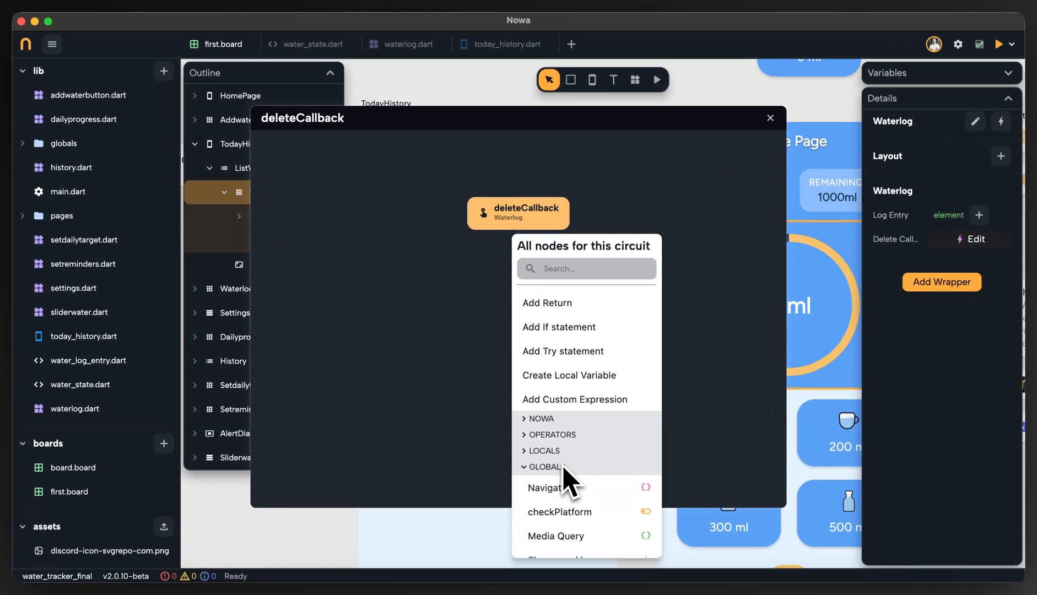
{"action": "scroll", "coordinate": [565, 480], "scroll_direction": "down", "scroll_amount": 5}
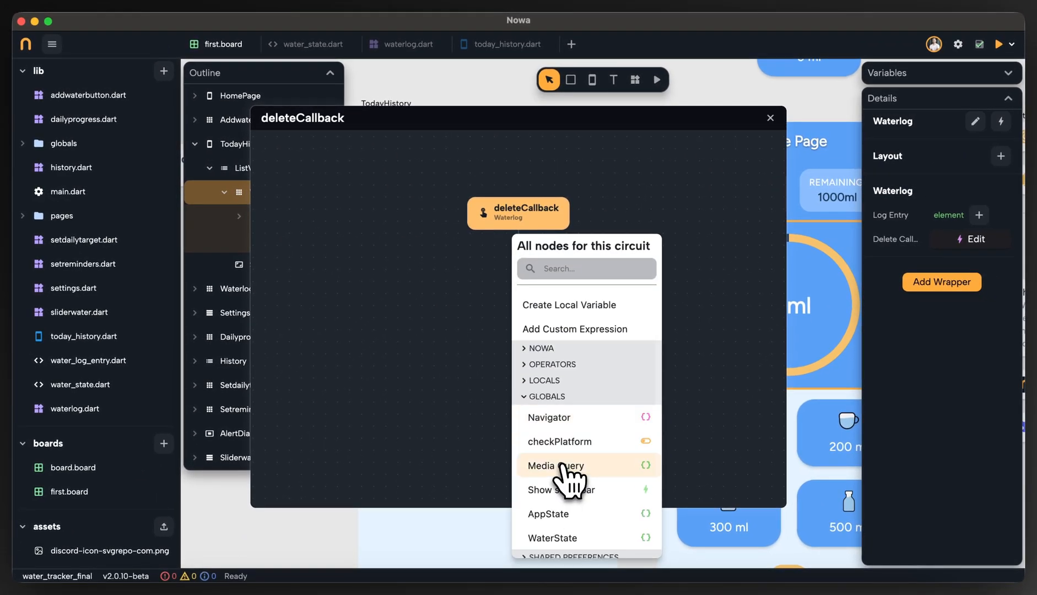
{"action": "left_click", "coordinate": [573, 517]}
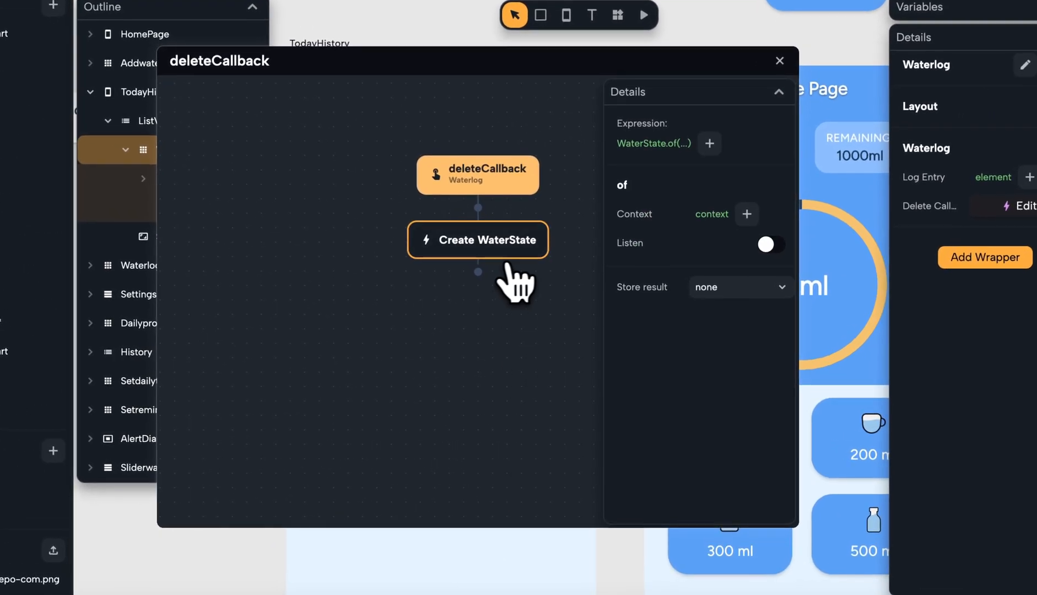
{"action": "left_click", "coordinate": [710, 147]}
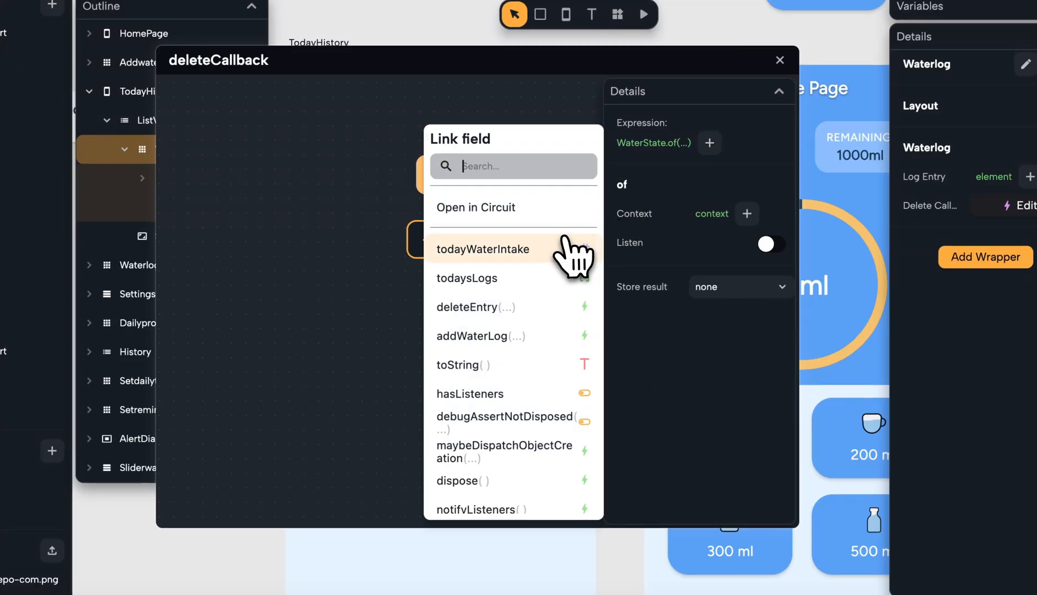
{"action": "left_click", "coordinate": [516, 300]}
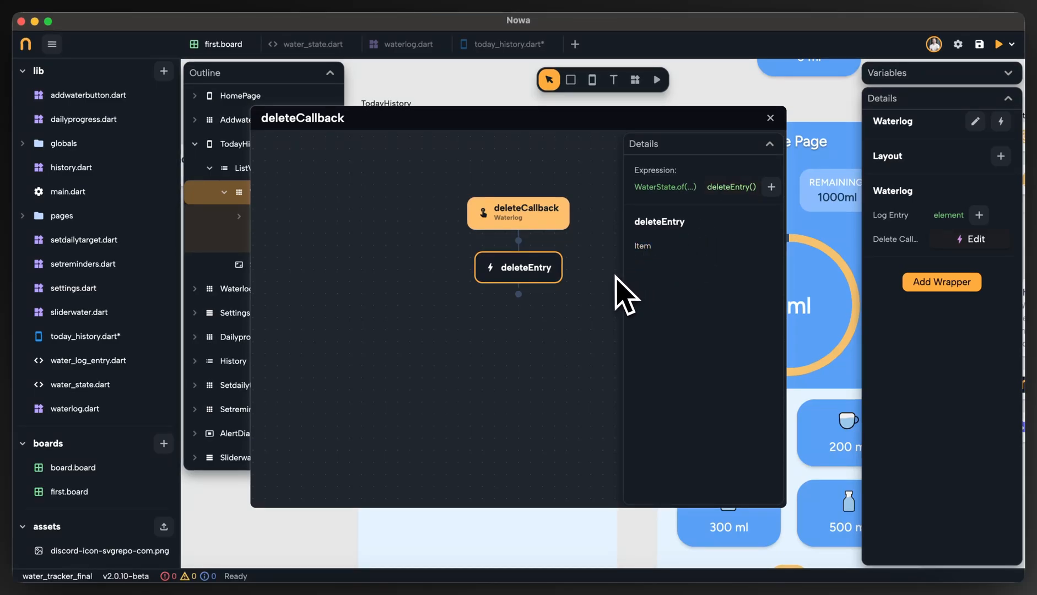
Link the deleteEntry node's Item to the local element variable and close the deleteCallback circuit.
{"action": "left_click_drag", "start_coordinate": [587, 129], "coordinate": [699, 138]}
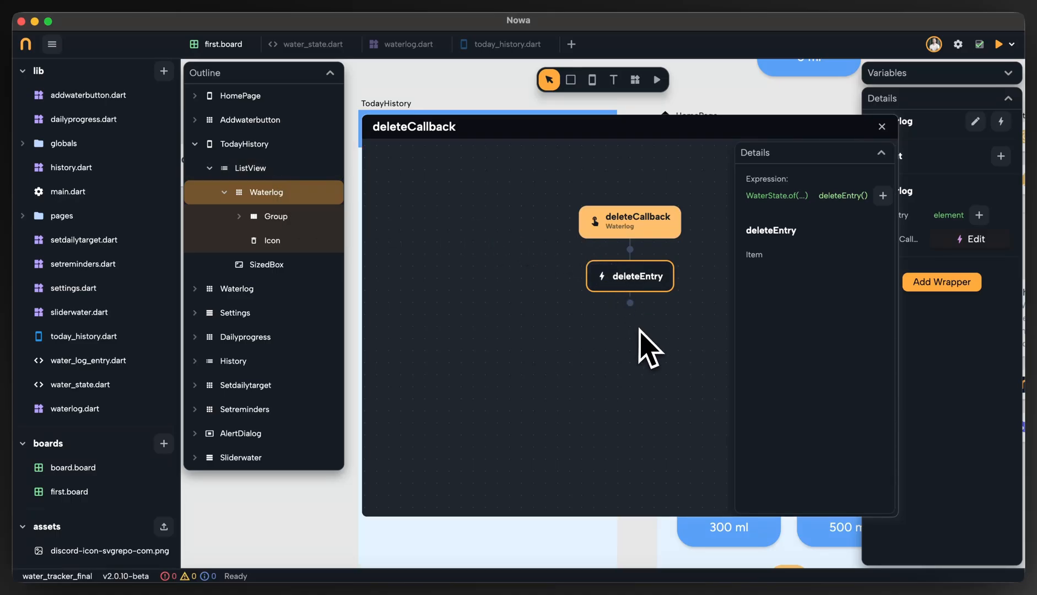
{"action": "left_click", "coordinate": [758, 256]}
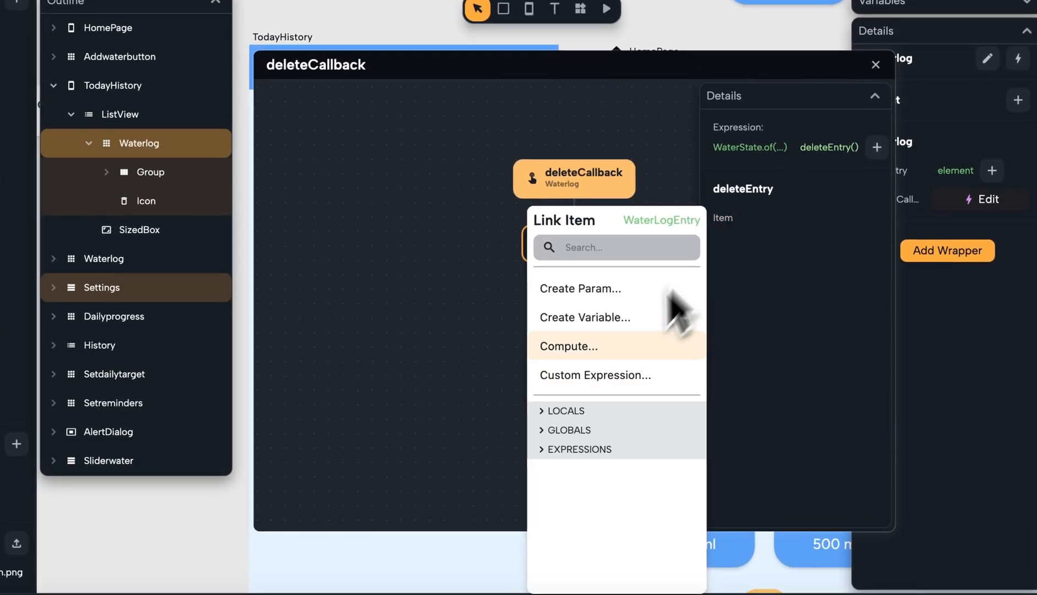
{"action": "left_click", "coordinate": [565, 411]}
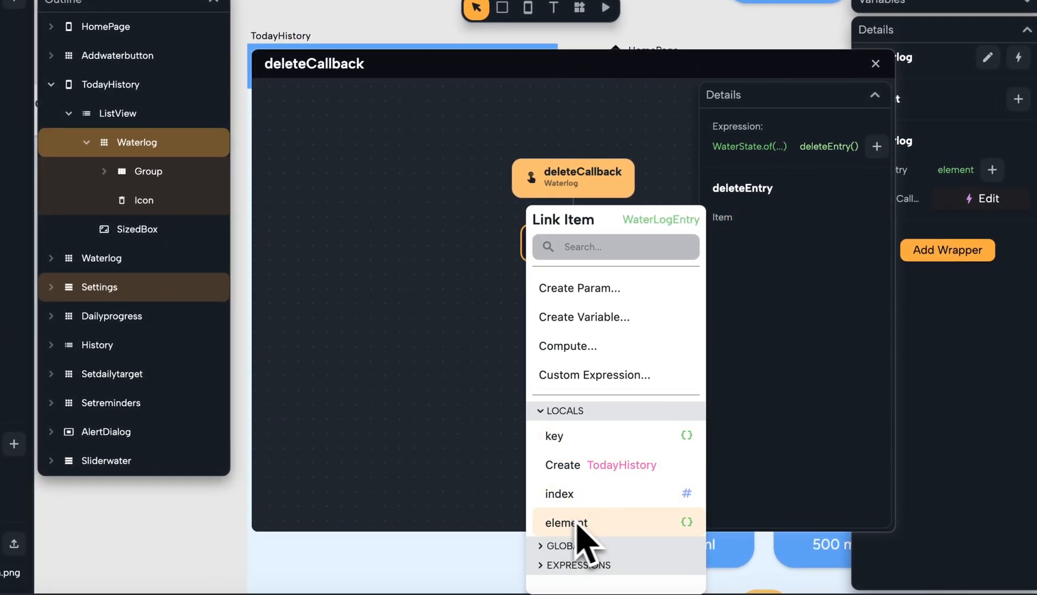
{"action": "left_click", "coordinate": [689, 528]}
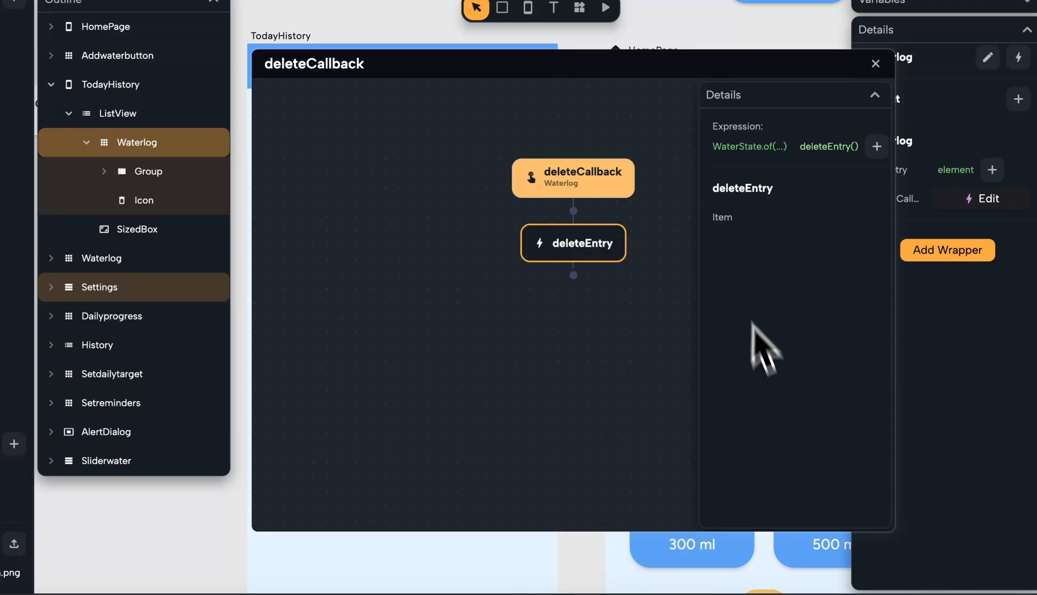
{"action": "left_click", "coordinate": [722, 233]}
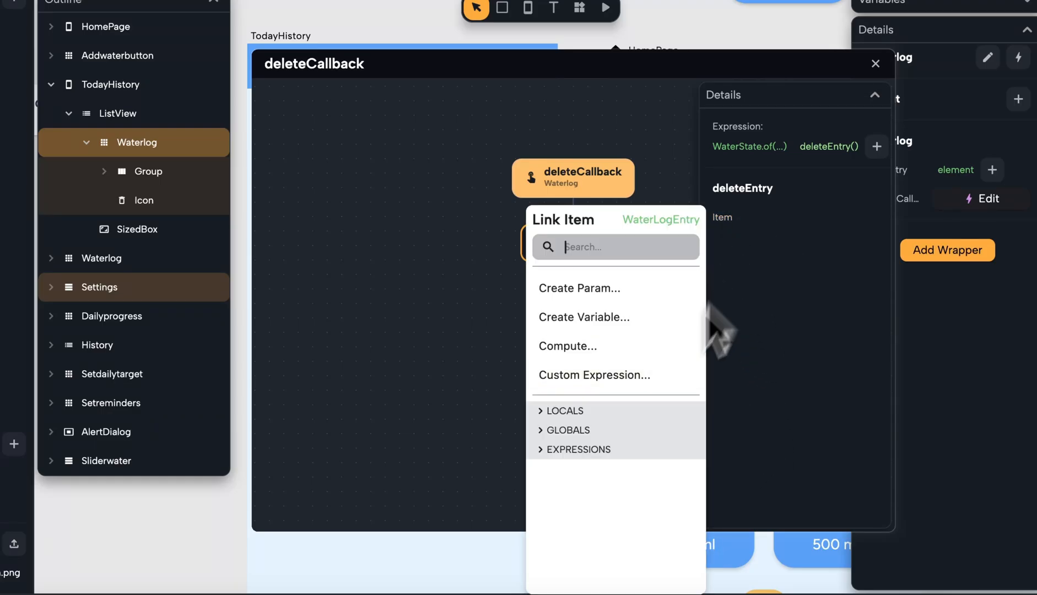
{"action": "left_click", "coordinate": [620, 412]}
{"action": "left_click", "coordinate": [560, 522]}
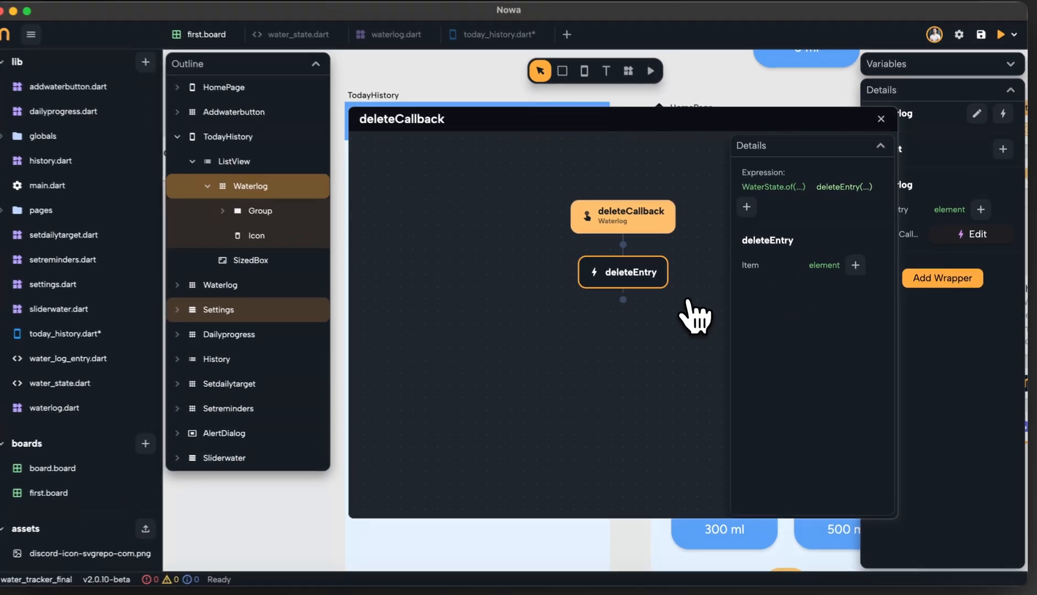
{"action": "left_click", "coordinate": [875, 63]}
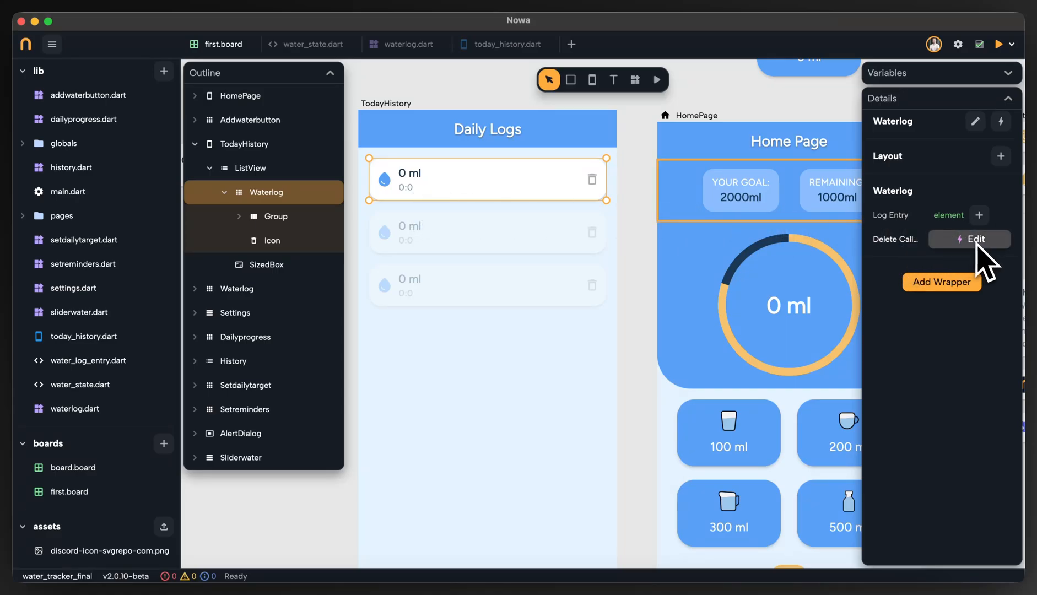
Review the deleteEntry node and its Item value in the Waterlog's deleteCallback circuit, close the circuit and deselect the Waterlog.
{"action": "left_click", "coordinate": [959, 240]}
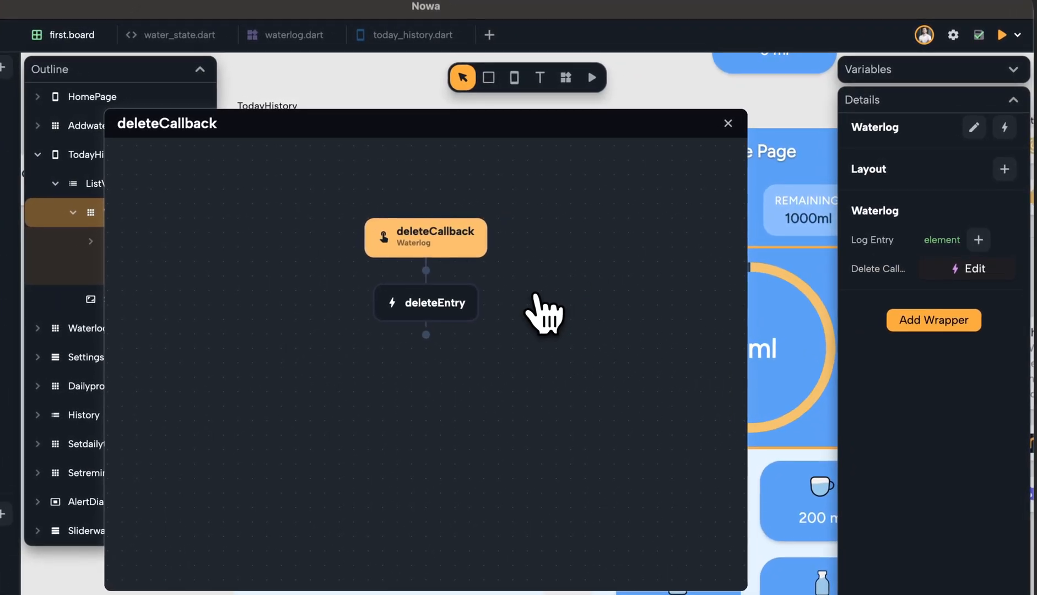
{"action": "left_click", "coordinate": [484, 297]}
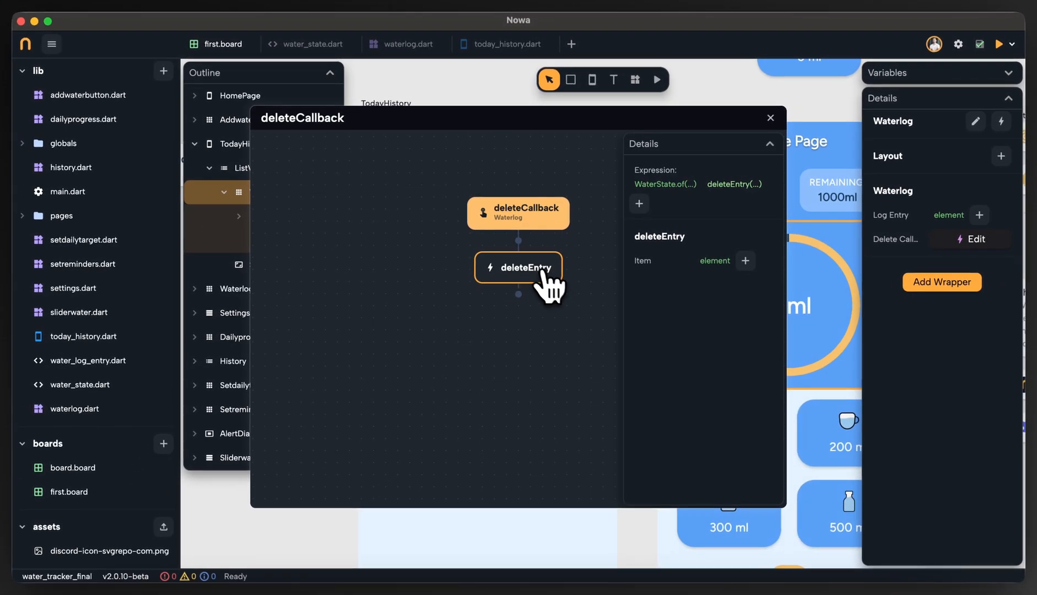
{"action": "left_click", "coordinate": [770, 118]}
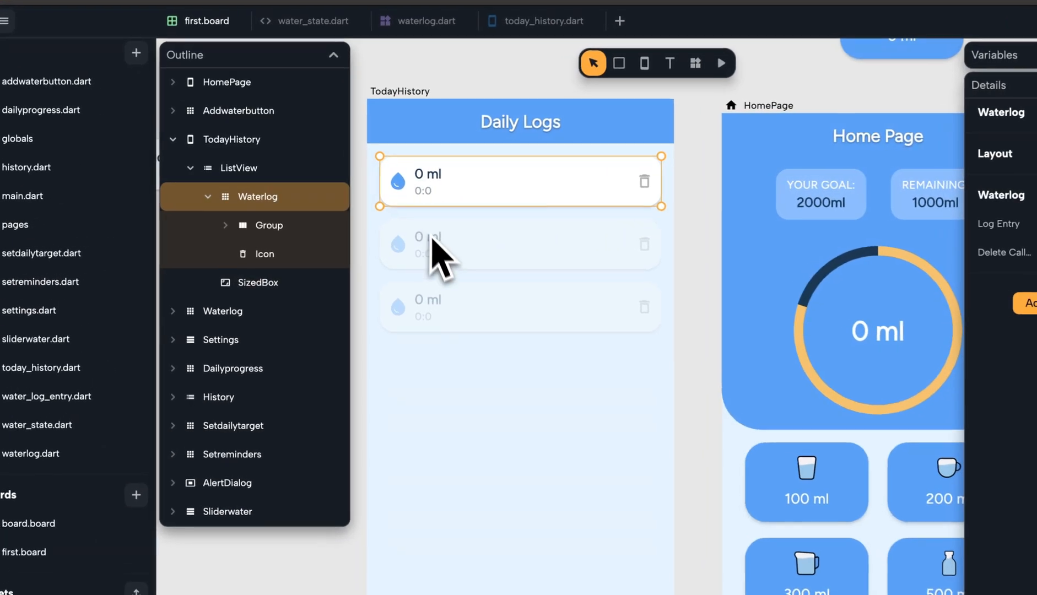
{"action": "left_click", "coordinate": [414, 237]}
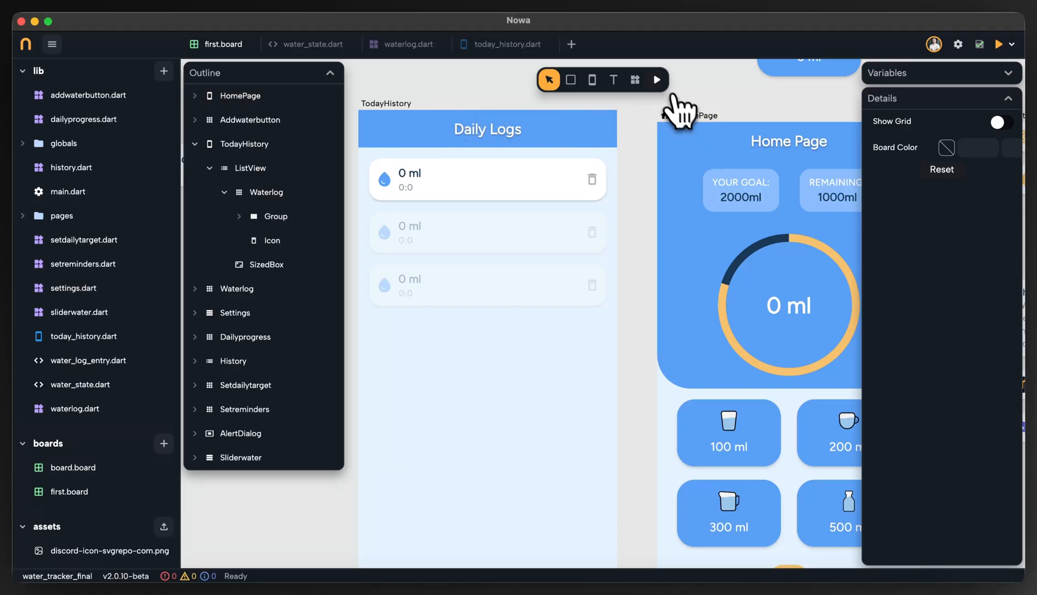
Run the app preview, check the Daily Logs page, and log 100 ml and 200 ml of water on the Home Page.
{"action": "left_click", "coordinate": [657, 80]}
{"action": "left_click", "coordinate": [640, 466]}
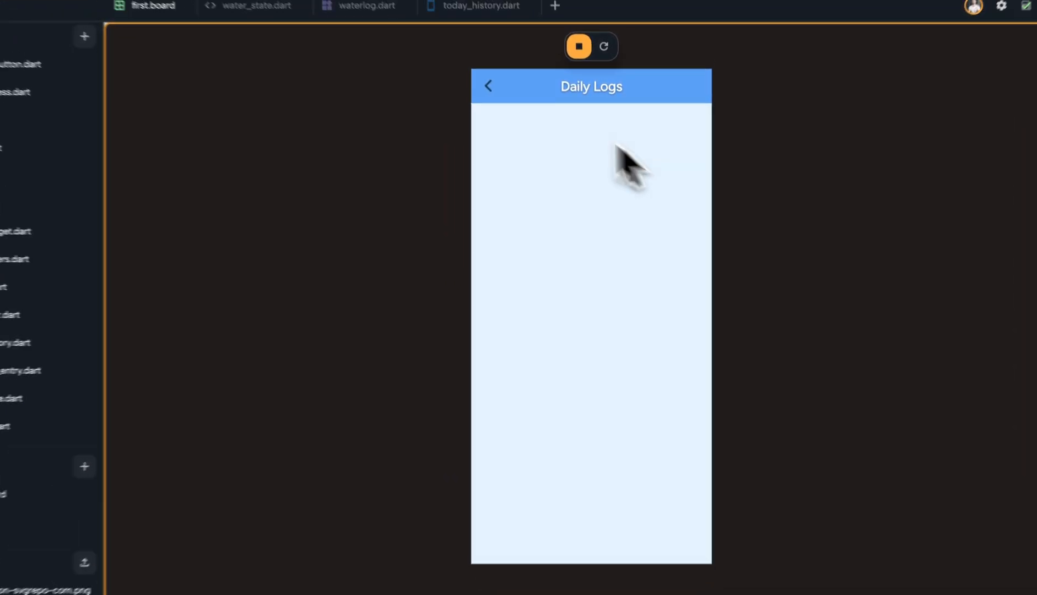
{"action": "left_click", "coordinate": [480, 78]}
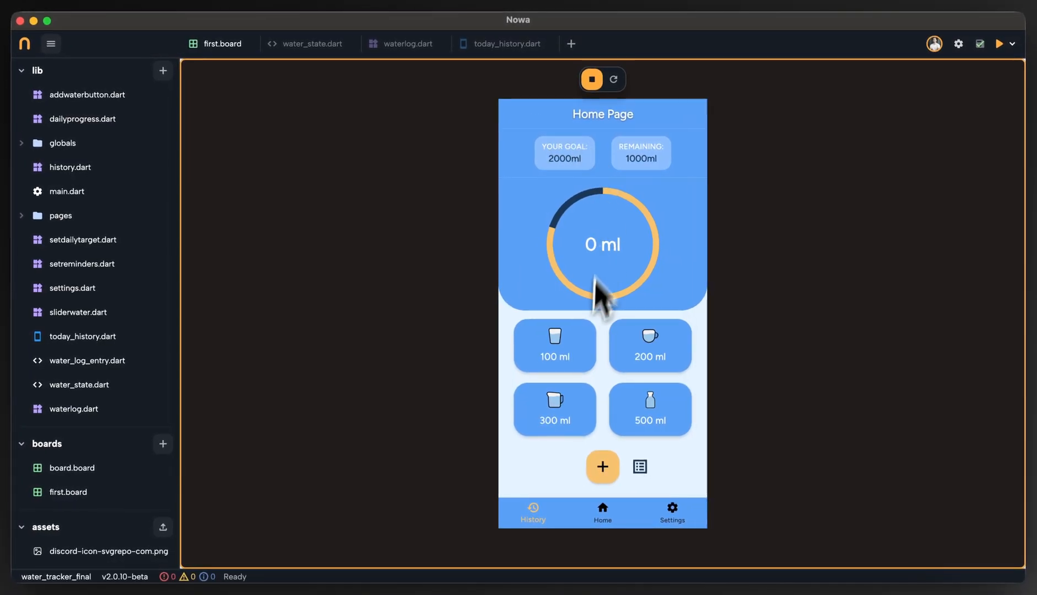
{"action": "left_click", "coordinate": [576, 347]}
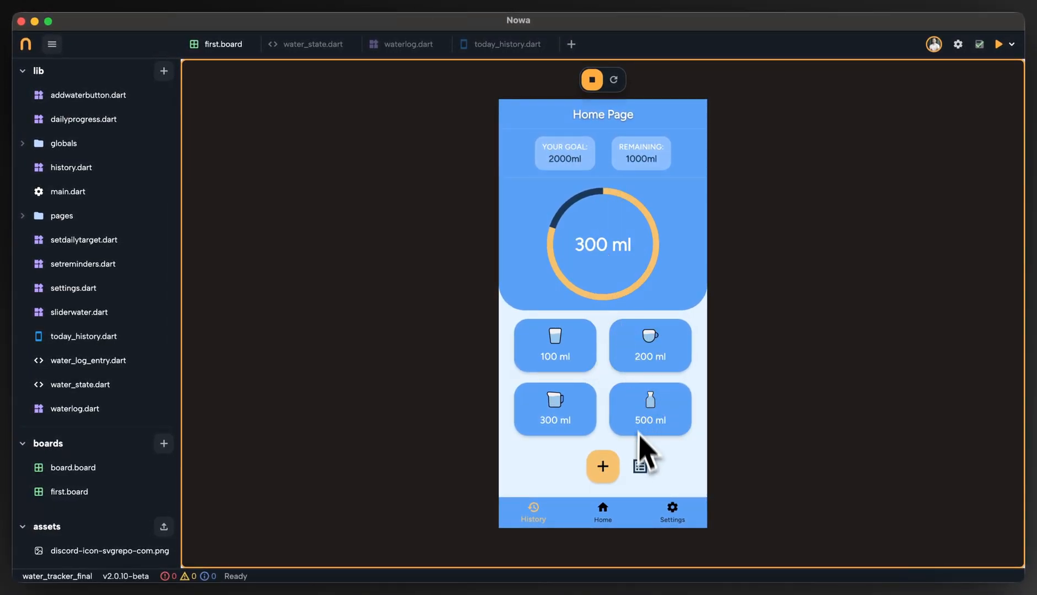
Delete the 200 ml entry from Daily Logs in the preview and return to the Home Page to check the total.
{"action": "left_click", "coordinate": [640, 466]}
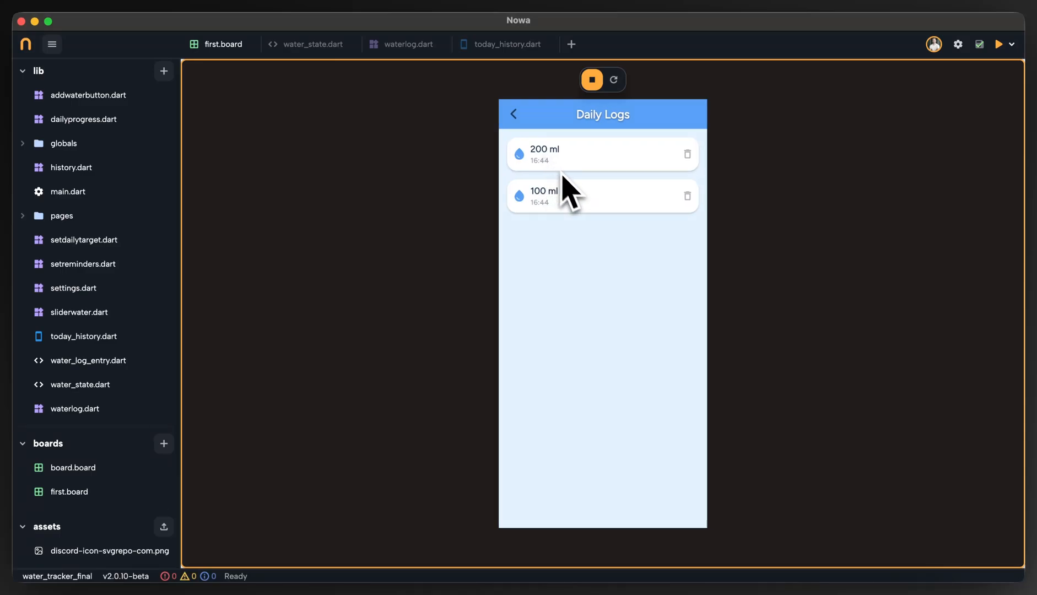
{"action": "left_click", "coordinate": [687, 154]}
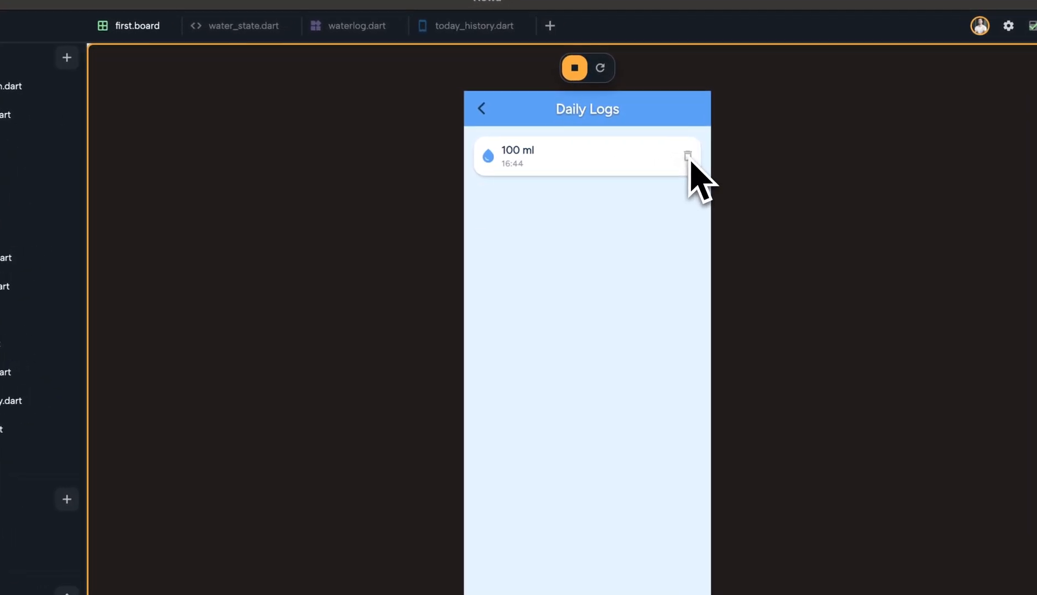
{"action": "left_click", "coordinate": [481, 110]}
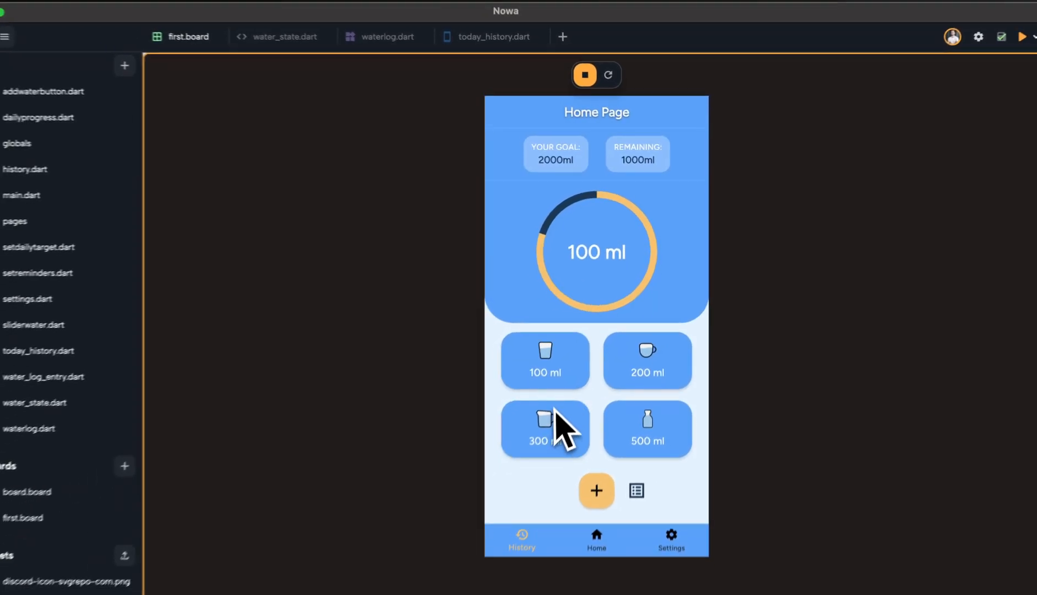
Log 300 ml, 500 ml and 200 ml on the Home Page, delete the 500 ml entry from Daily Logs and return to the Home Page.
{"action": "left_click", "coordinate": [554, 411]}
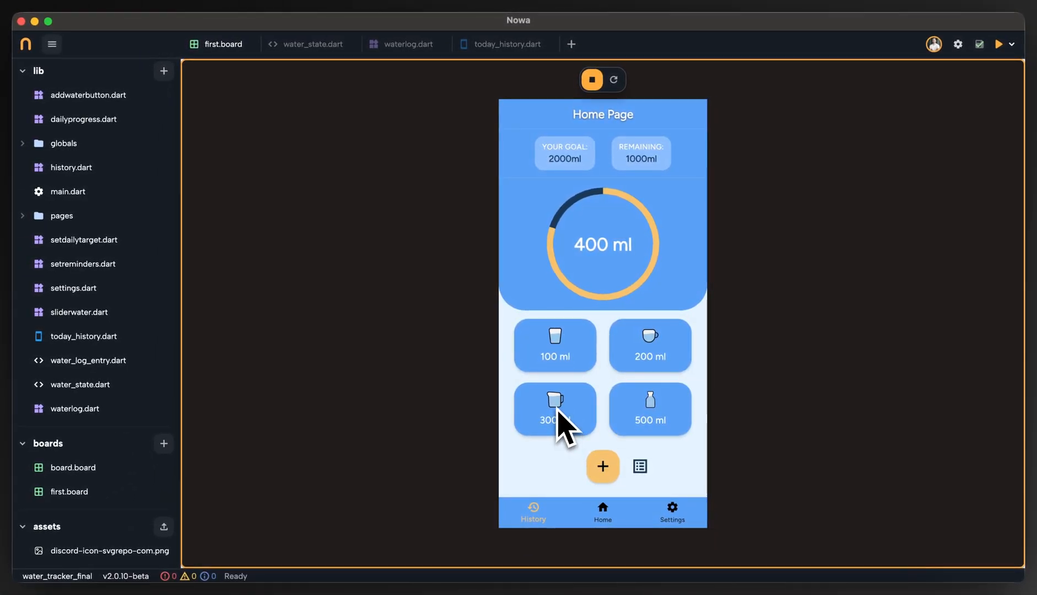
{"action": "left_click", "coordinate": [660, 425]}
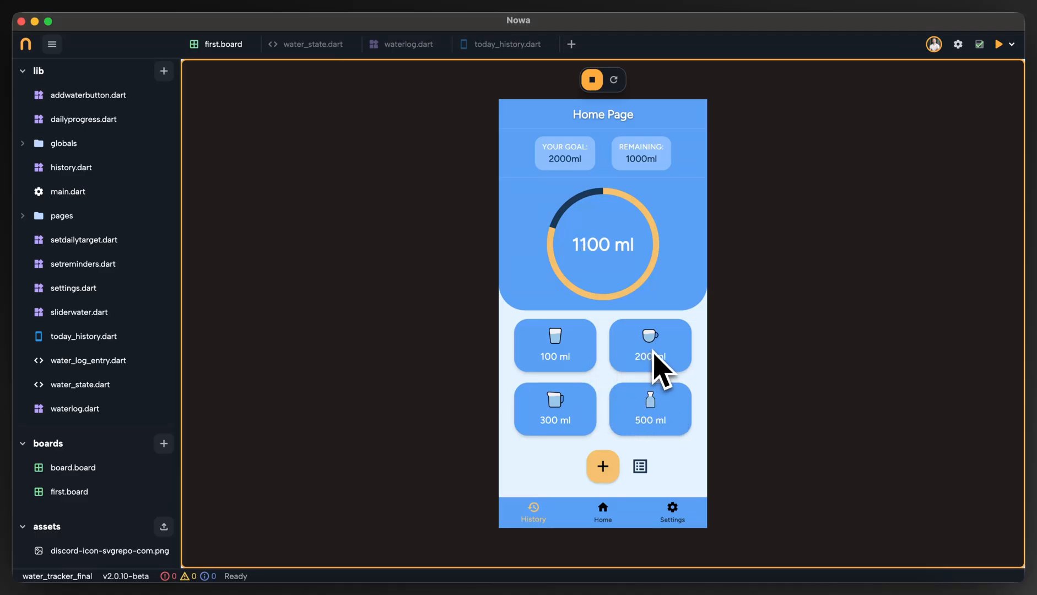
{"action": "left_click", "coordinate": [642, 467]}
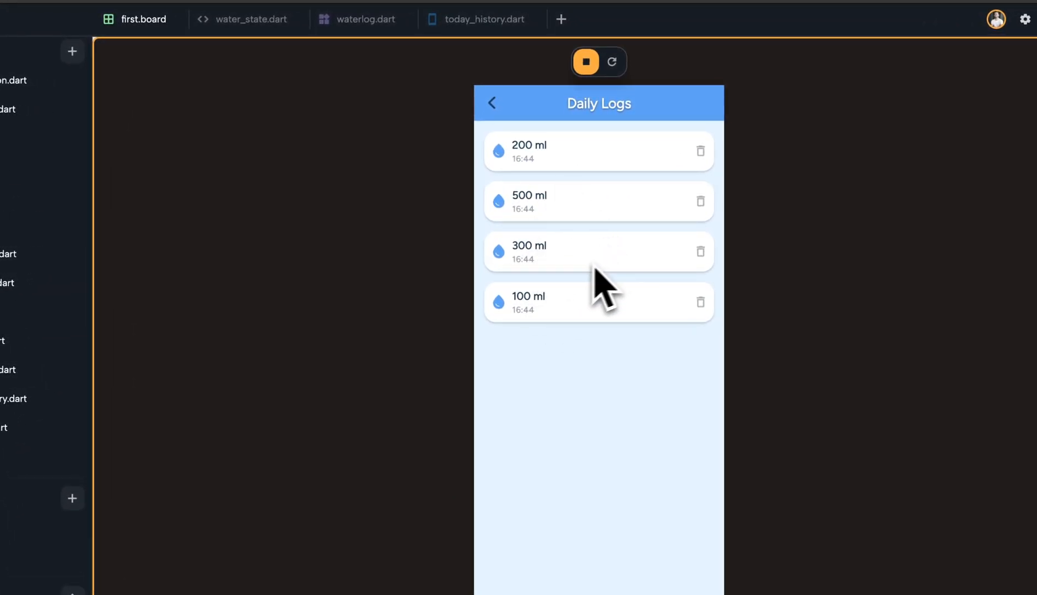
{"action": "left_click", "coordinate": [700, 201]}
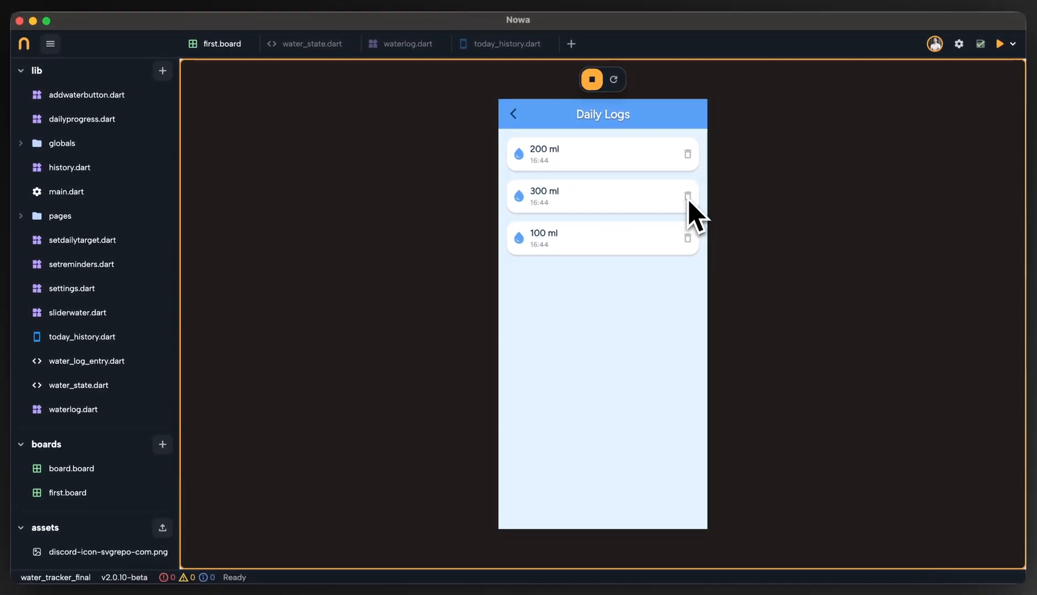
{"action": "left_click", "coordinate": [524, 138]}
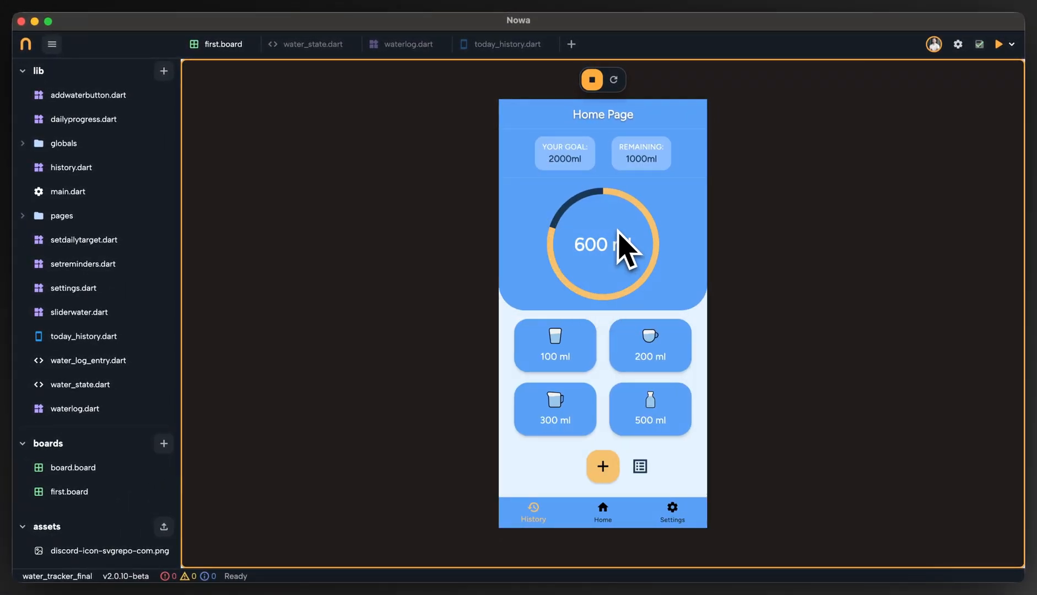
Delete the 300 ml entry from Daily Logs and go back to the Home Page to check the updated intake.
{"action": "left_click", "coordinate": [652, 465]}
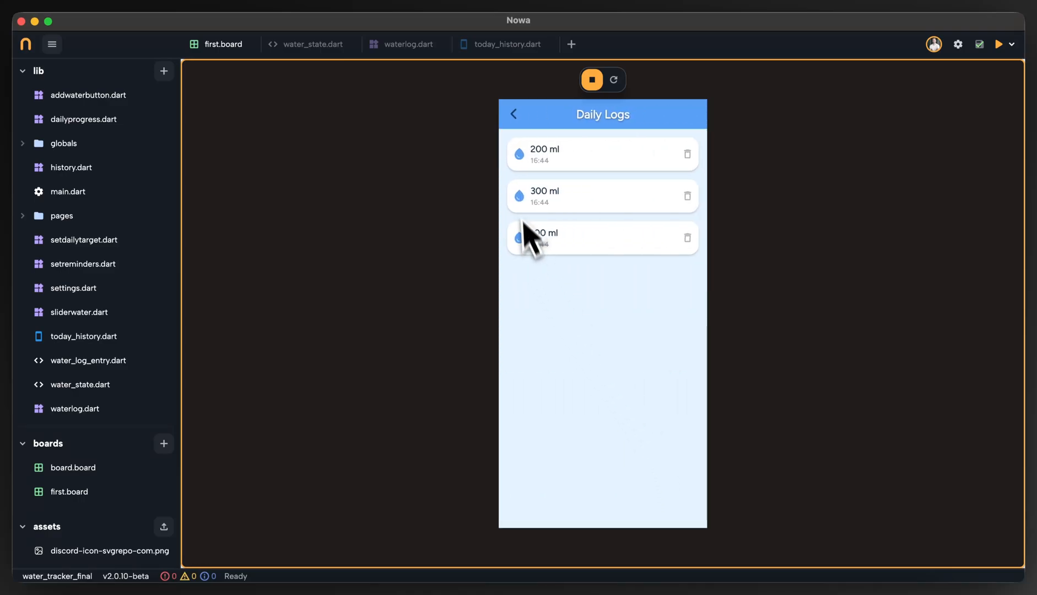
{"action": "left_click", "coordinate": [688, 196]}
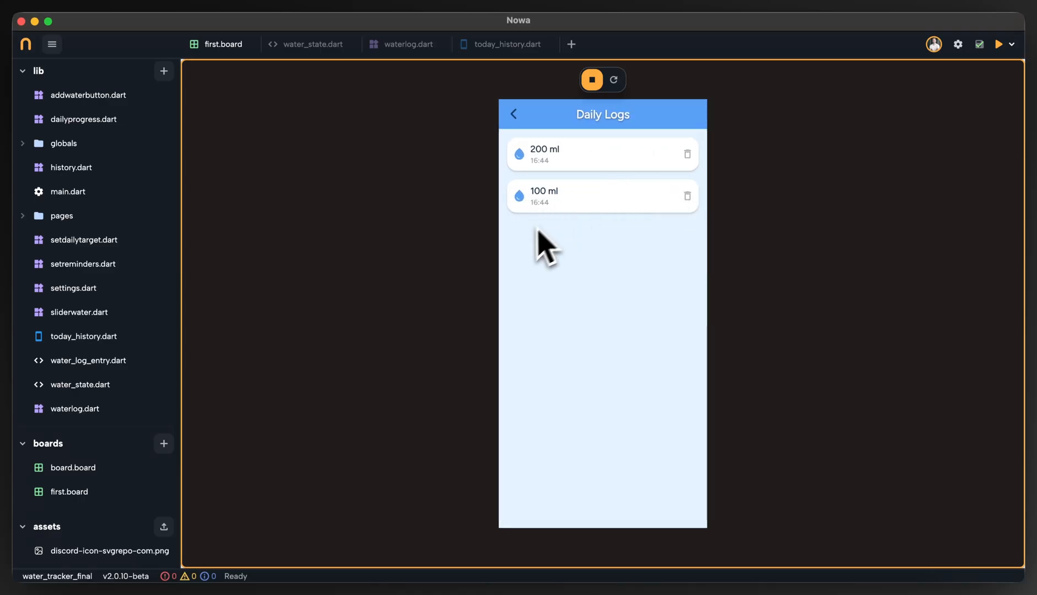
{"action": "left_click", "coordinate": [515, 115]}
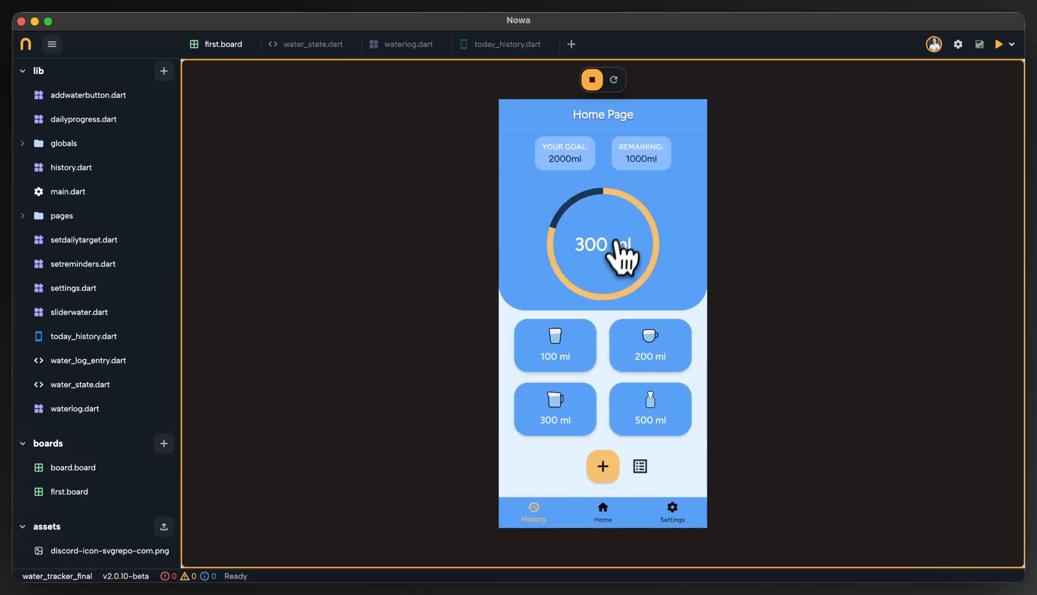